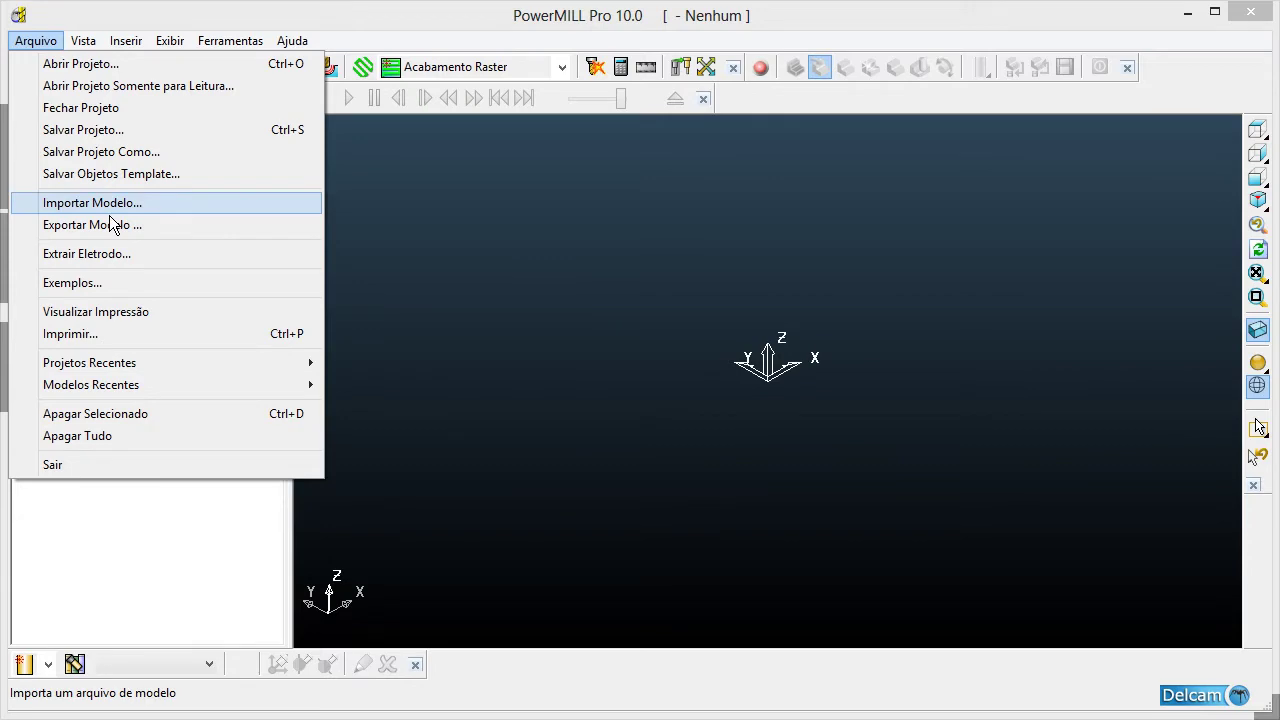
- Browse for a model to import in DESENHOS PARA VIDEO AULAS > MODELOS, showing all file types
{"action": "left_click", "coordinate": [111, 212]}
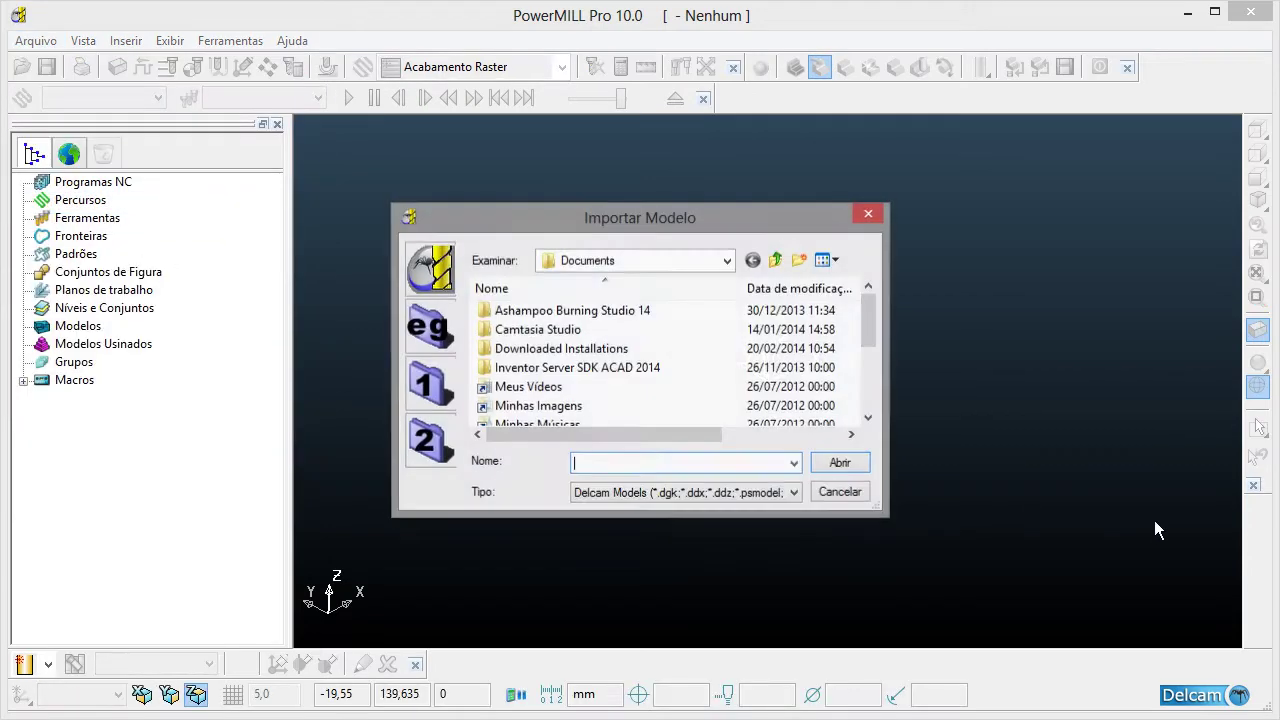
{"action": "left_click", "coordinate": [727, 261]}
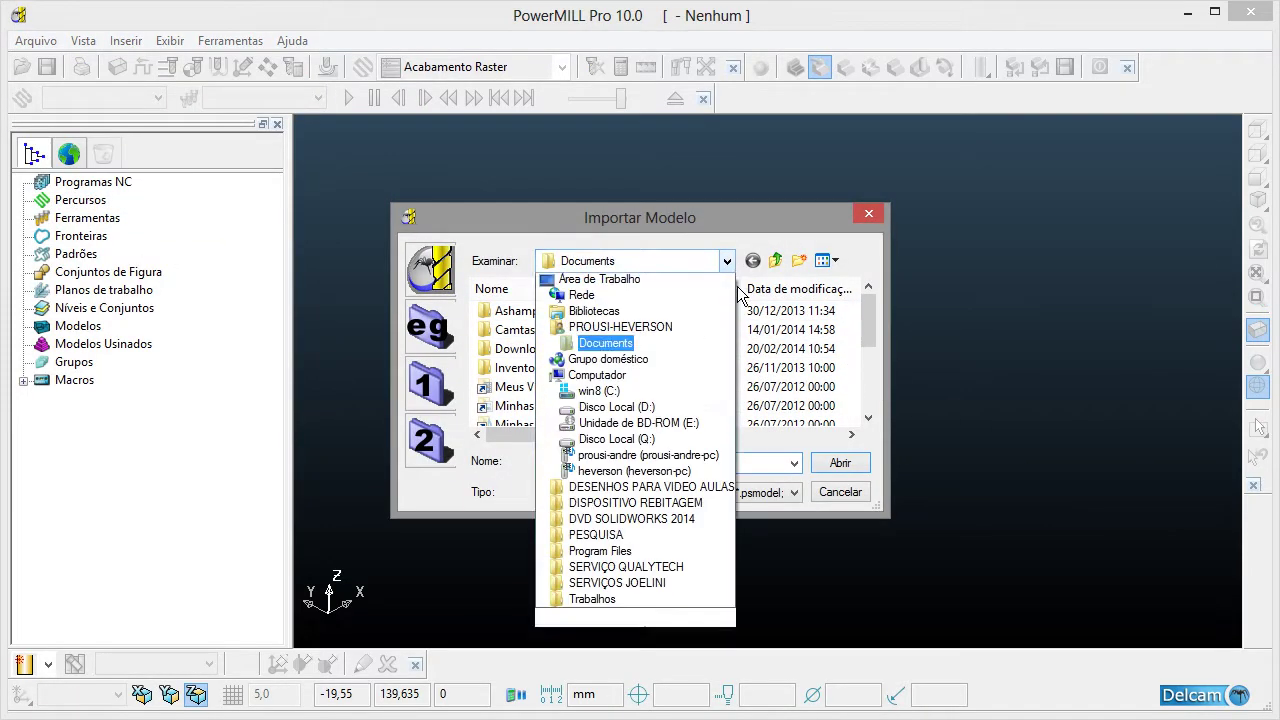
{"action": "left_click", "coordinate": [651, 507]}
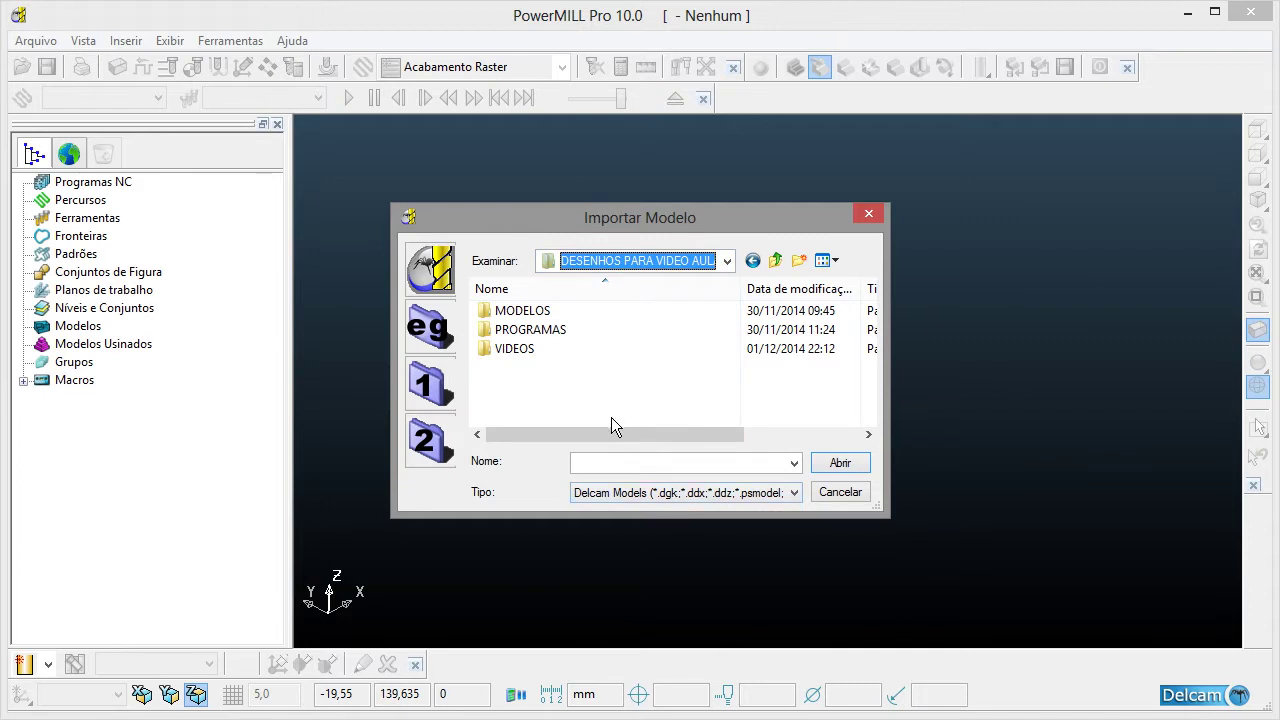
{"action": "double_click", "coordinate": [522, 312]}
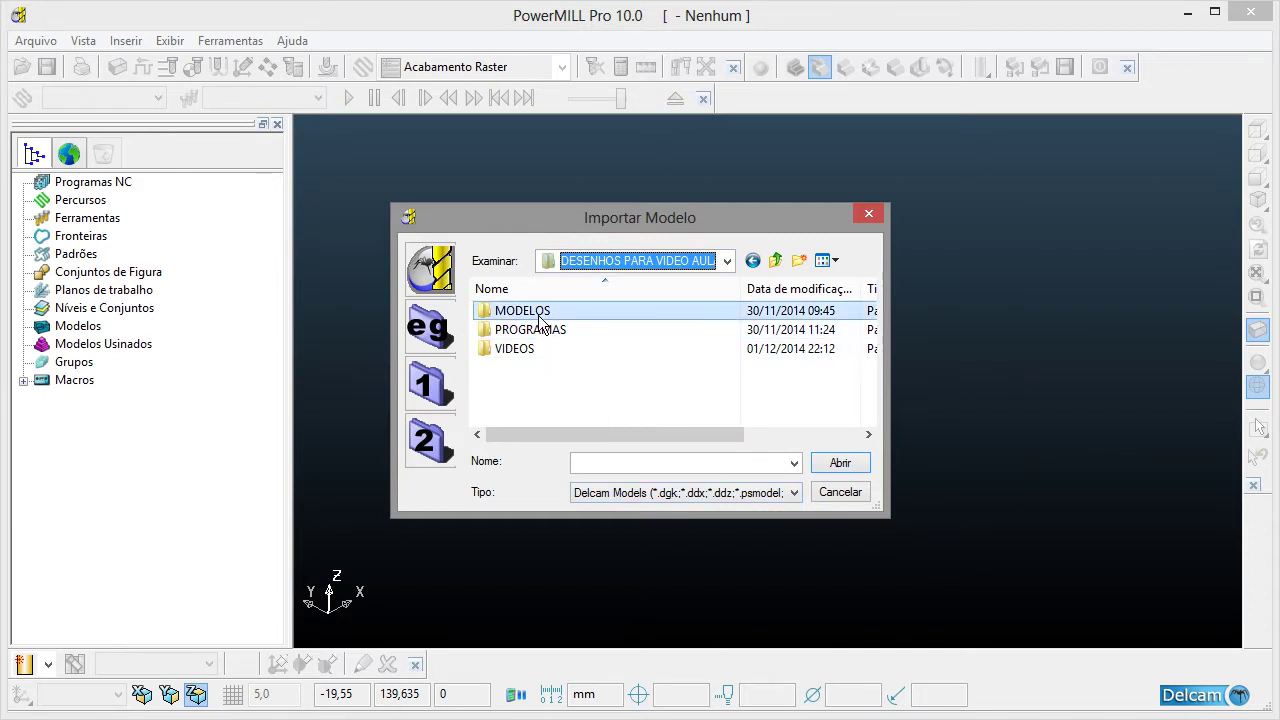
{"action": "left_click", "coordinate": [792, 496]}
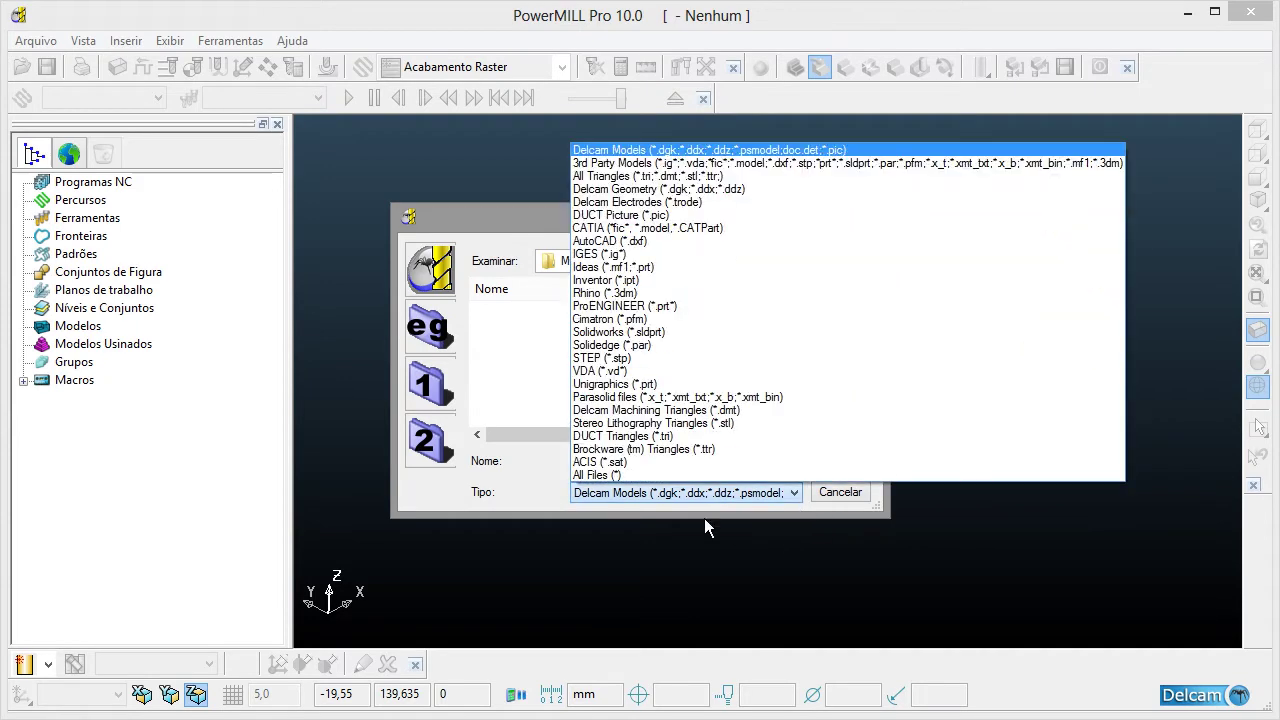
{"action": "left_click", "coordinate": [623, 476]}
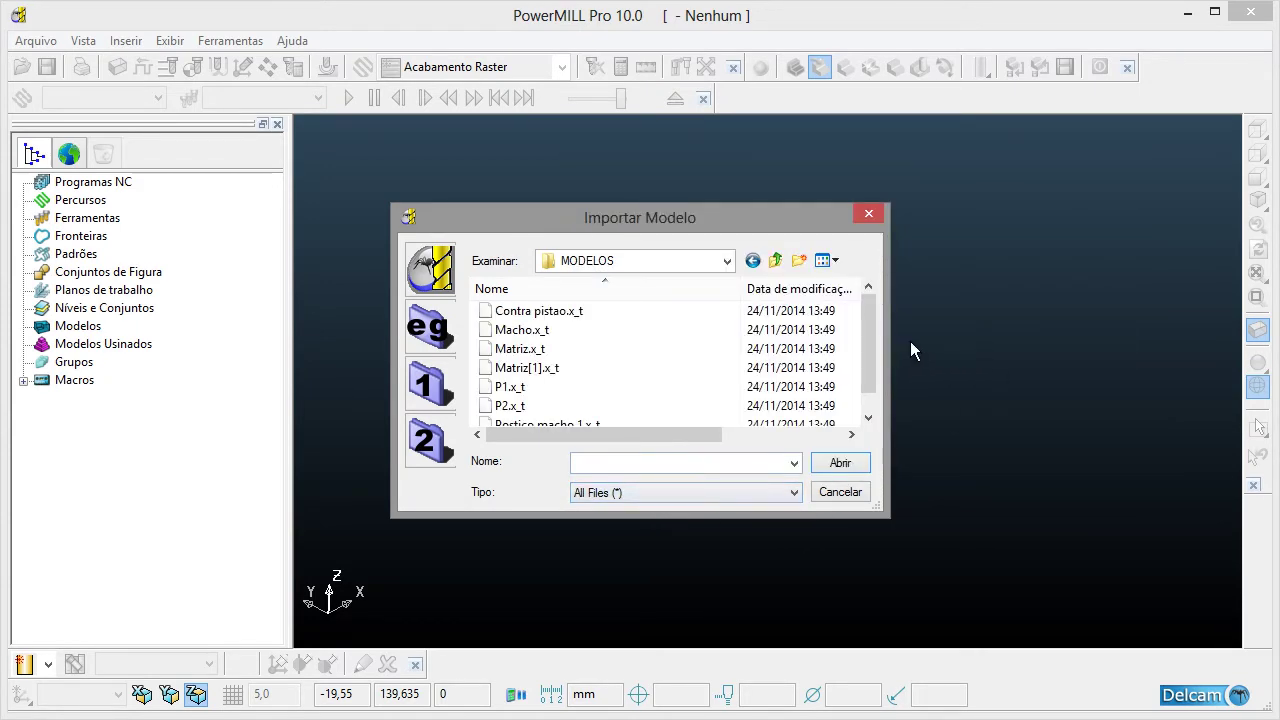
- Import the model file Postiço macho 1.x_t from the MODELOS folder and close the translation report
{"action": "scroll", "coordinate": [884, 360], "scroll_direction": "down", "scroll_amount": 1}
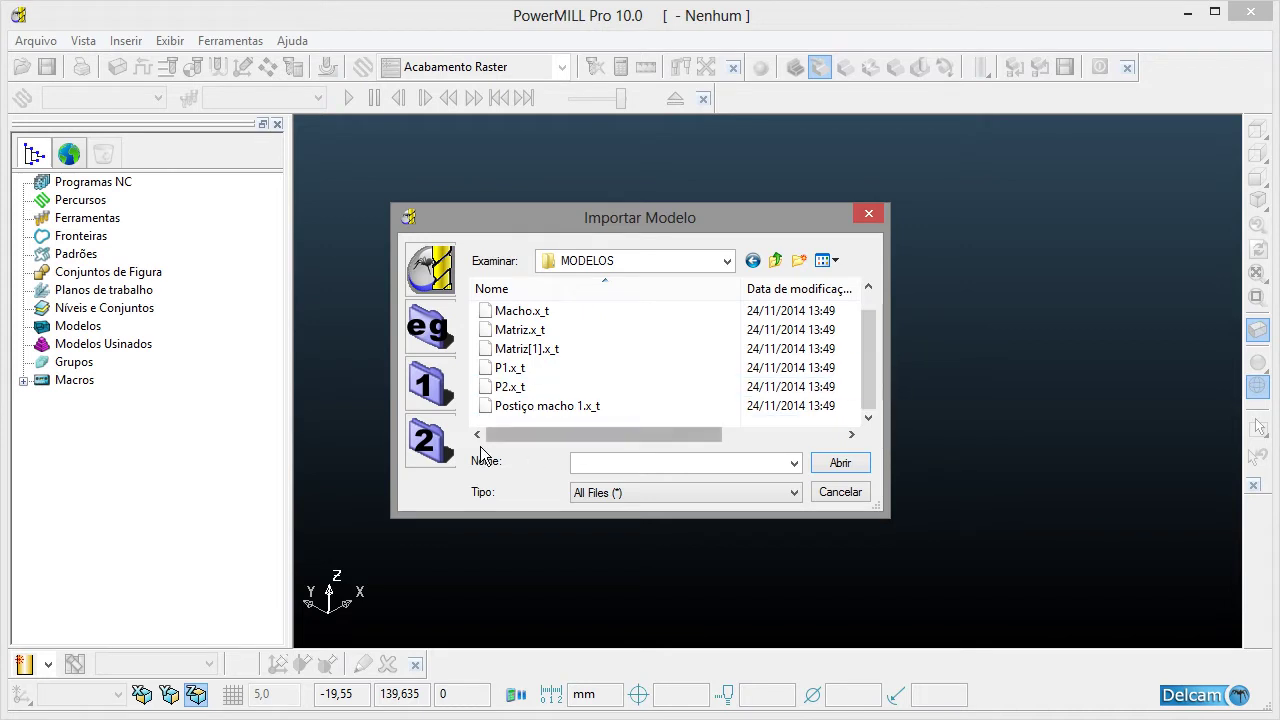
{"action": "scroll", "coordinate": [878, 378], "scroll_direction": "up", "scroll_amount": 1}
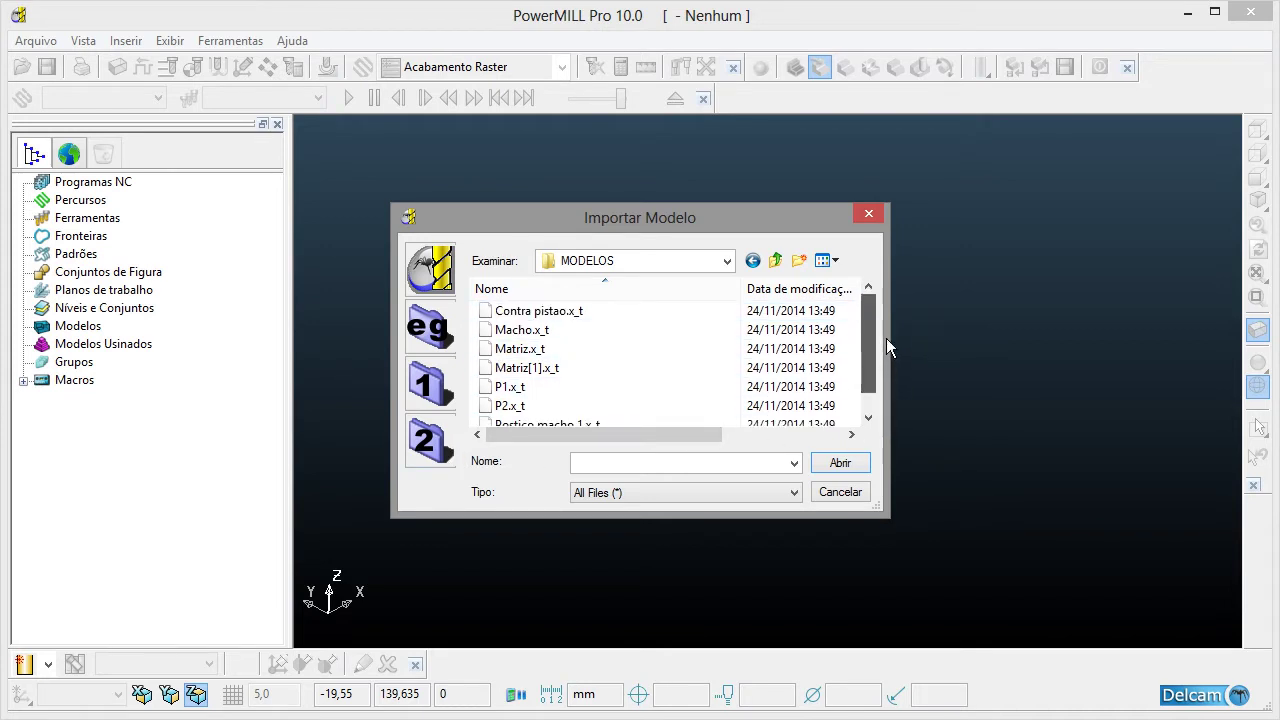
{"action": "key", "text": "Down"}
{"action": "key", "text": "Down"}
{"action": "key", "text": "Down"}
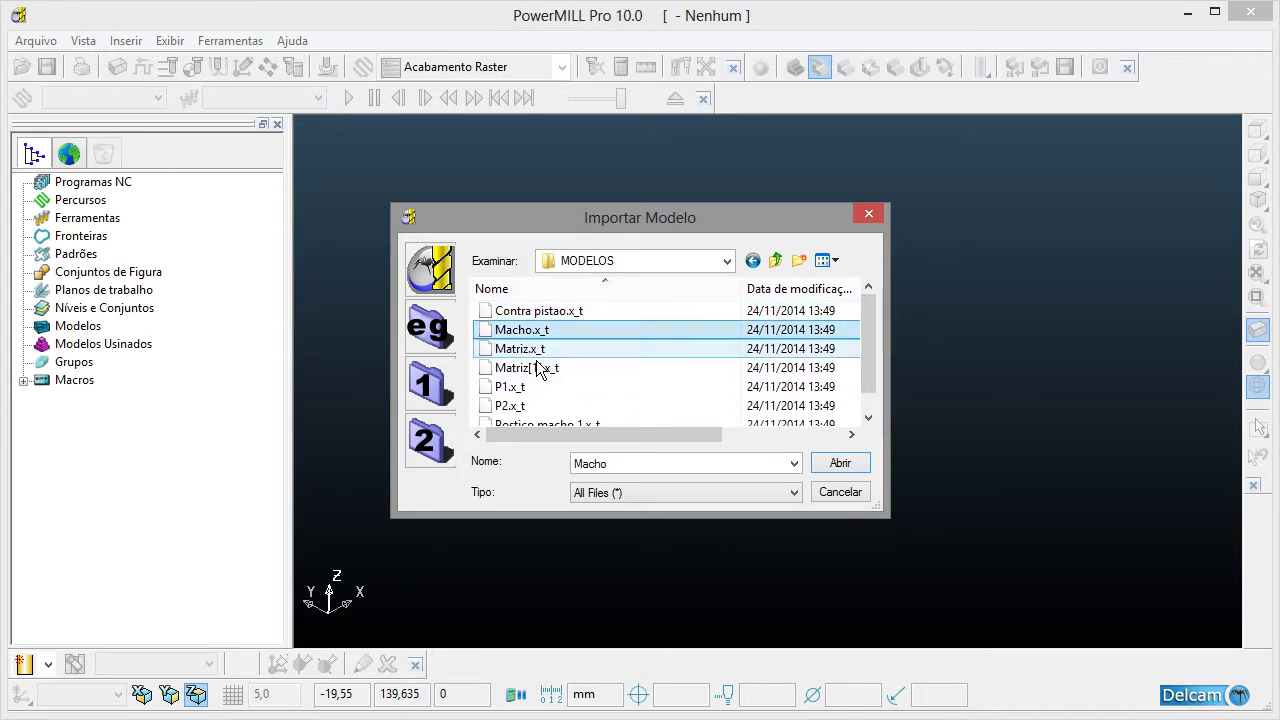
{"action": "key", "text": "Down"}
{"action": "key", "text": "Down"}
{"action": "key", "text": "Down"}
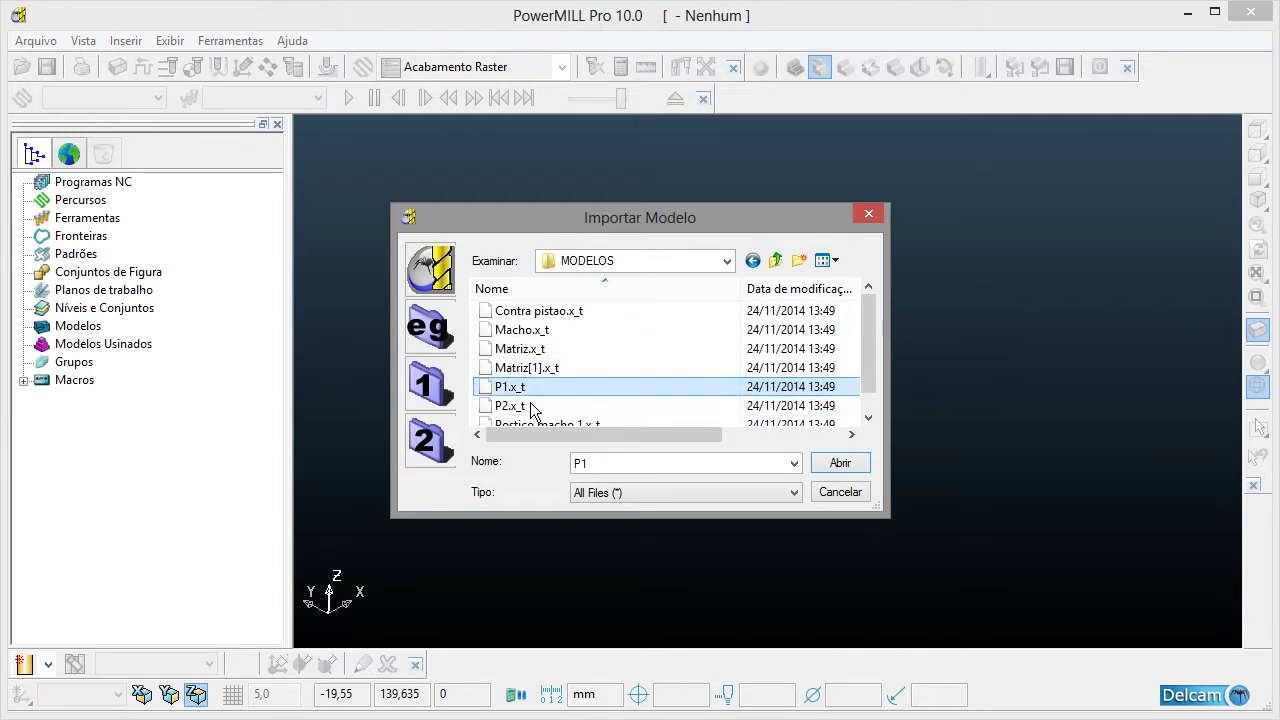
{"action": "scroll", "coordinate": [879, 391], "scroll_direction": "down", "scroll_amount": 1}
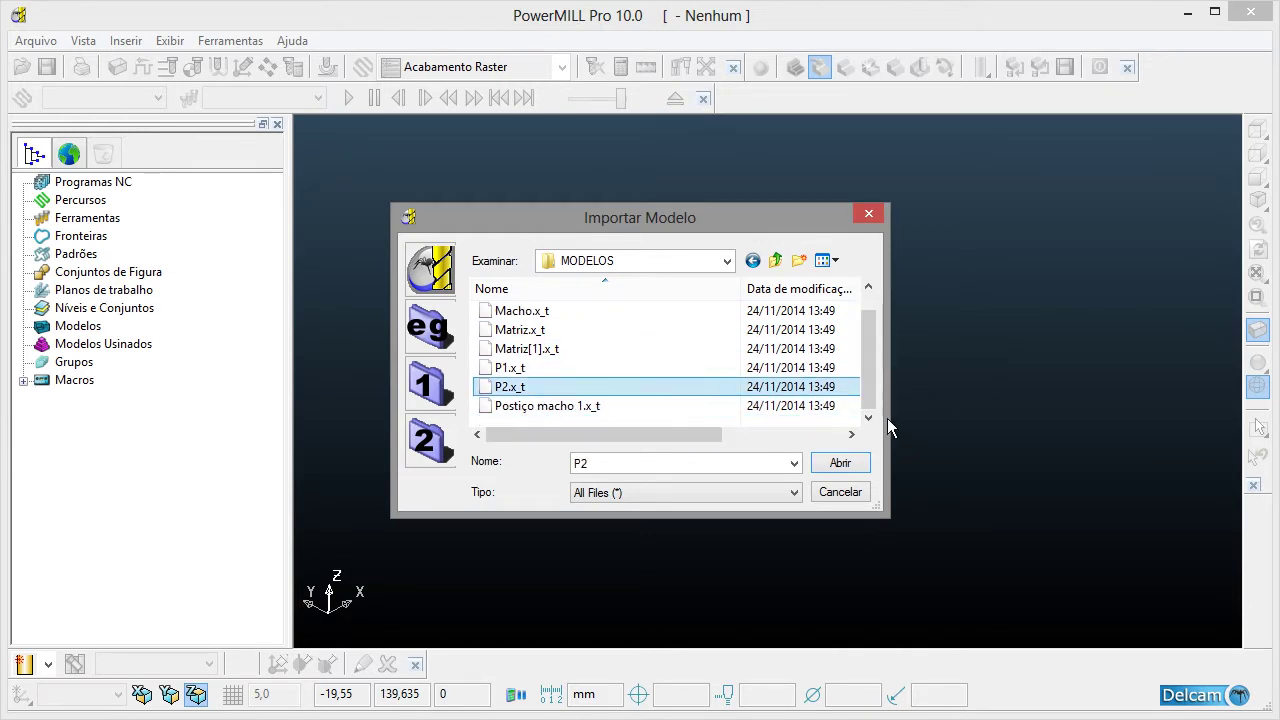
{"action": "key", "text": "Down"}
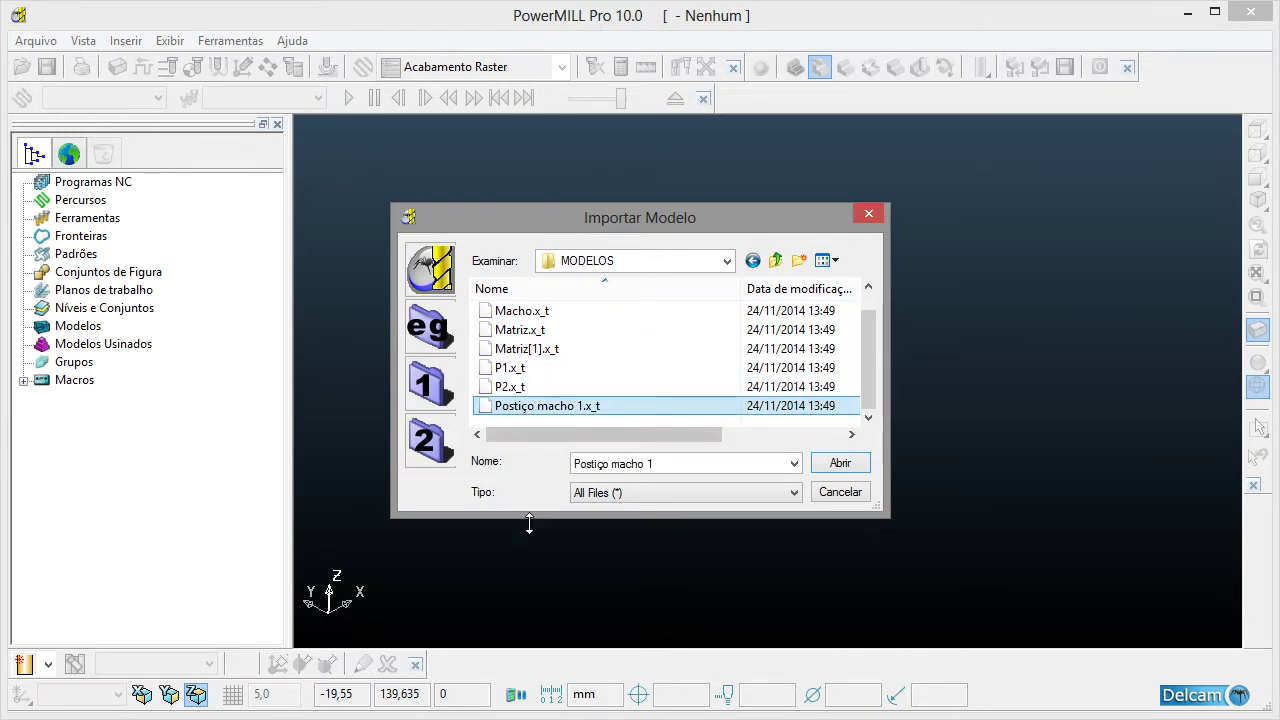
{"action": "left_click", "coordinate": [855, 468]}
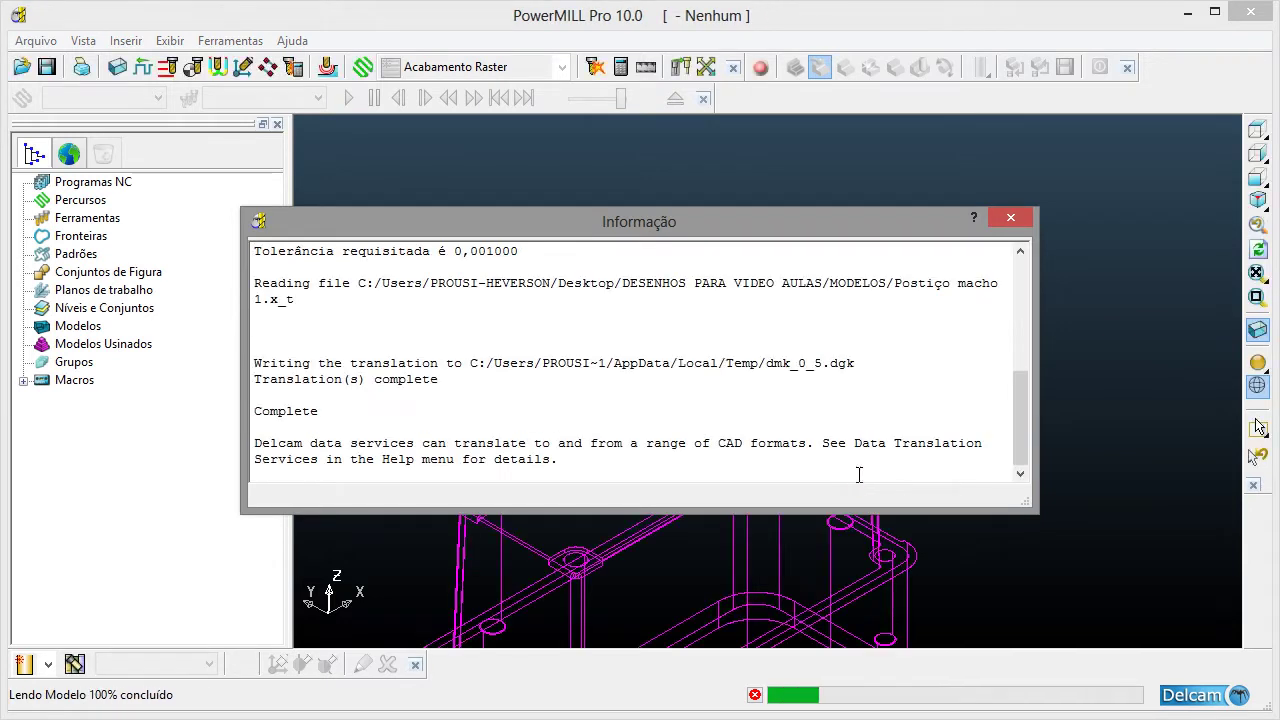
{"action": "left_click", "coordinate": [1012, 218]}
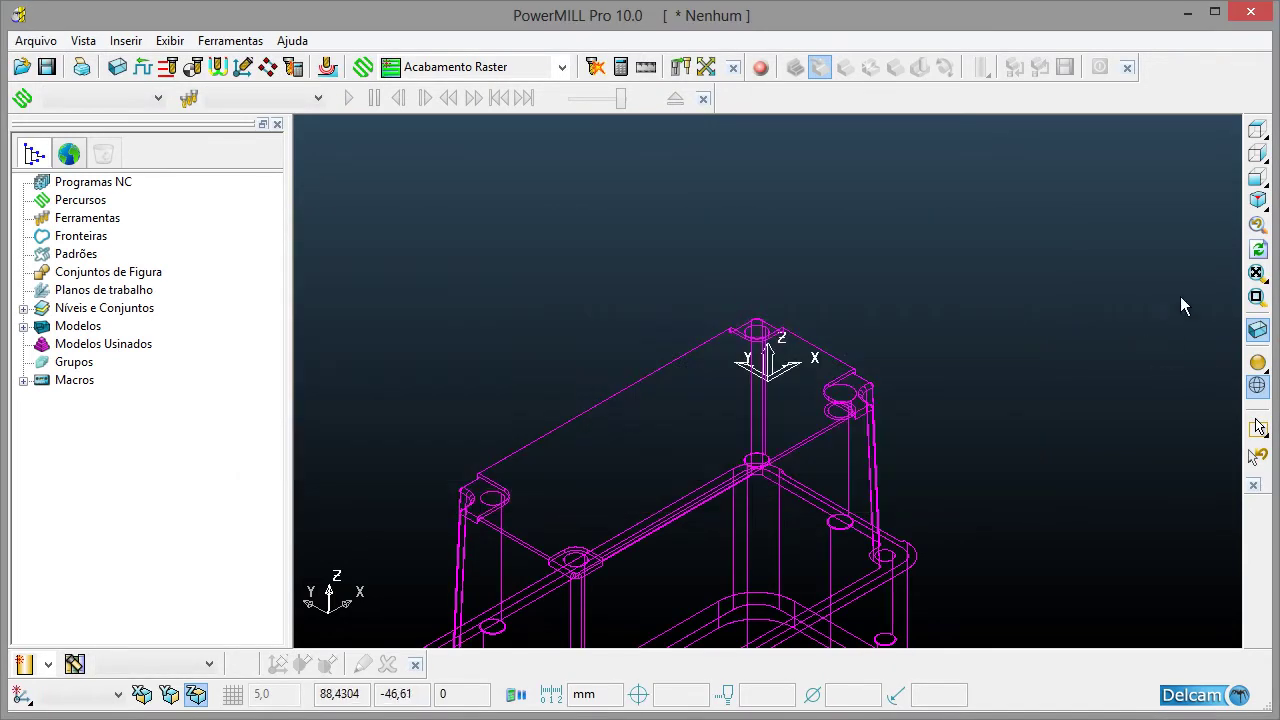
- Shade the imported model, inspect it from several angles, and return it to the isometric view
{"action": "left_click", "coordinate": [1270, 210]}
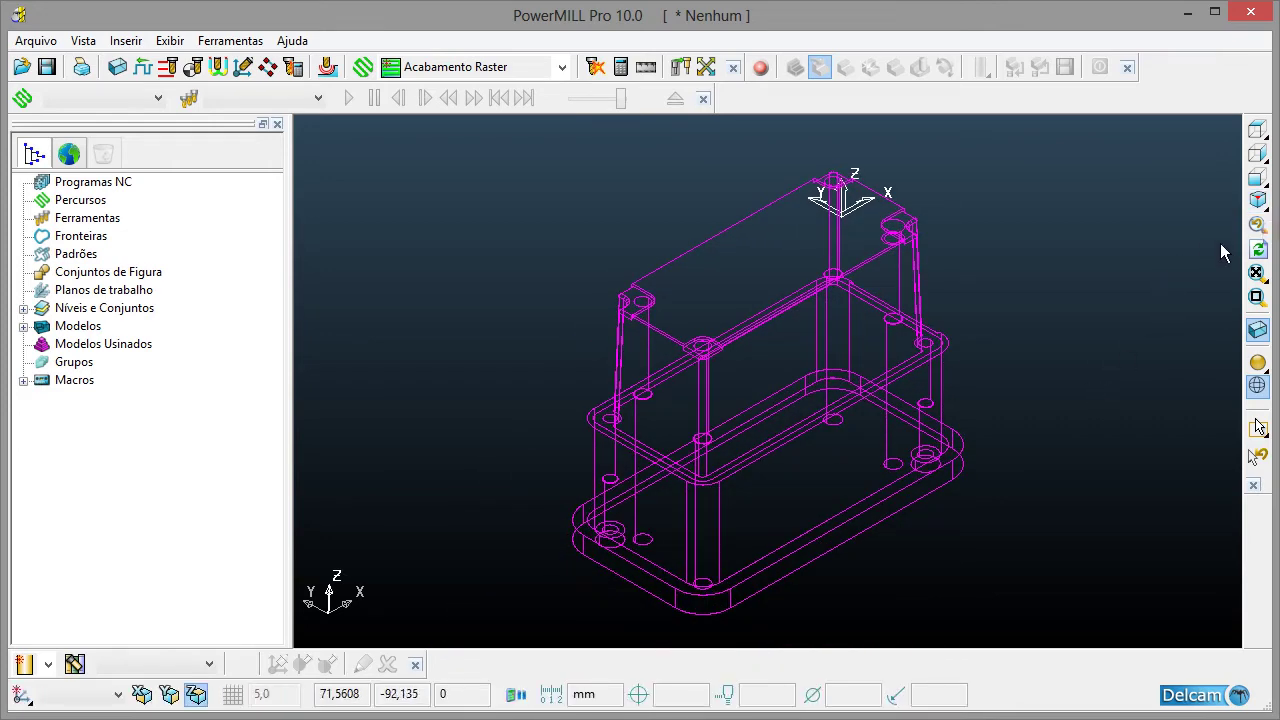
{"action": "mouse_move", "coordinate": [1269, 212]}
{"action": "left_click", "coordinate": [1258, 362]}
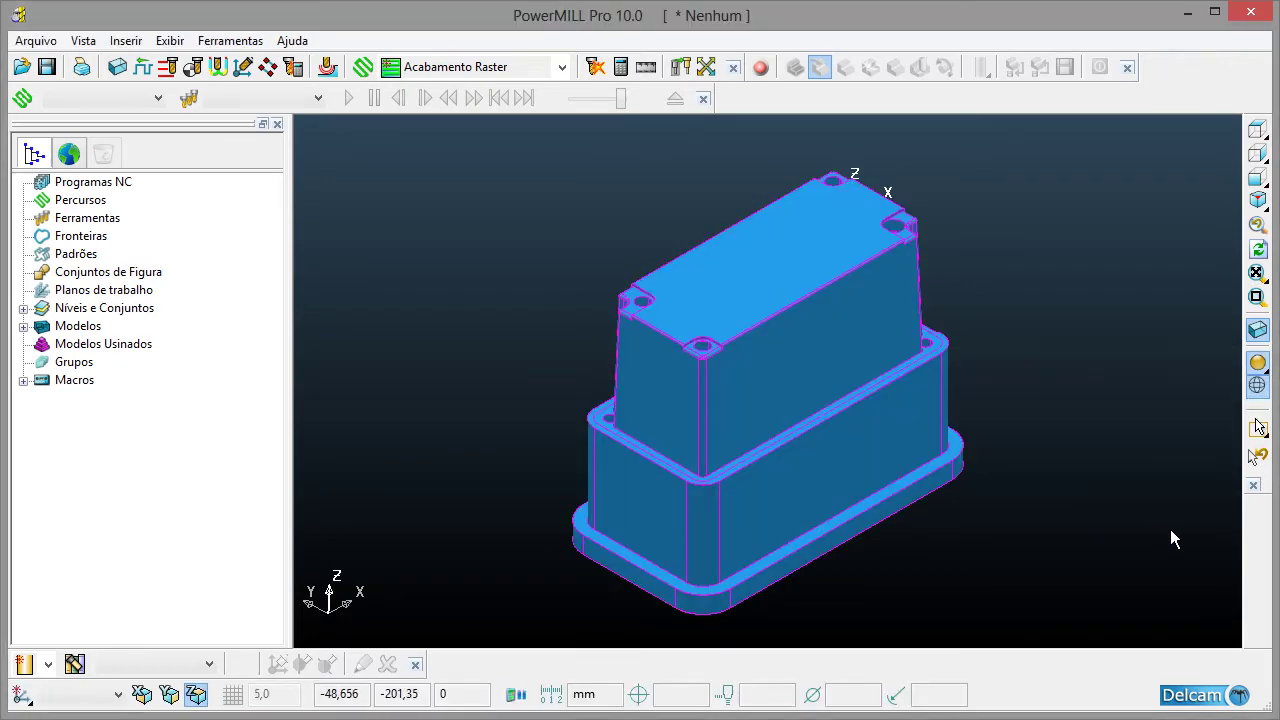
{"action": "mouse_move", "coordinate": [995, 458]}
{"action": "middle_mouse_down"}
{"action": "mouse_move", "coordinate": [875, 345]}
{"action": "mouse_move", "coordinate": [714, 451]}
{"action": "mouse_move", "coordinate": [779, 464]}
{"action": "mouse_move", "coordinate": [769, 329]}
{"action": "mouse_move", "coordinate": [797, 357]}
{"action": "middle_mouse_up"}
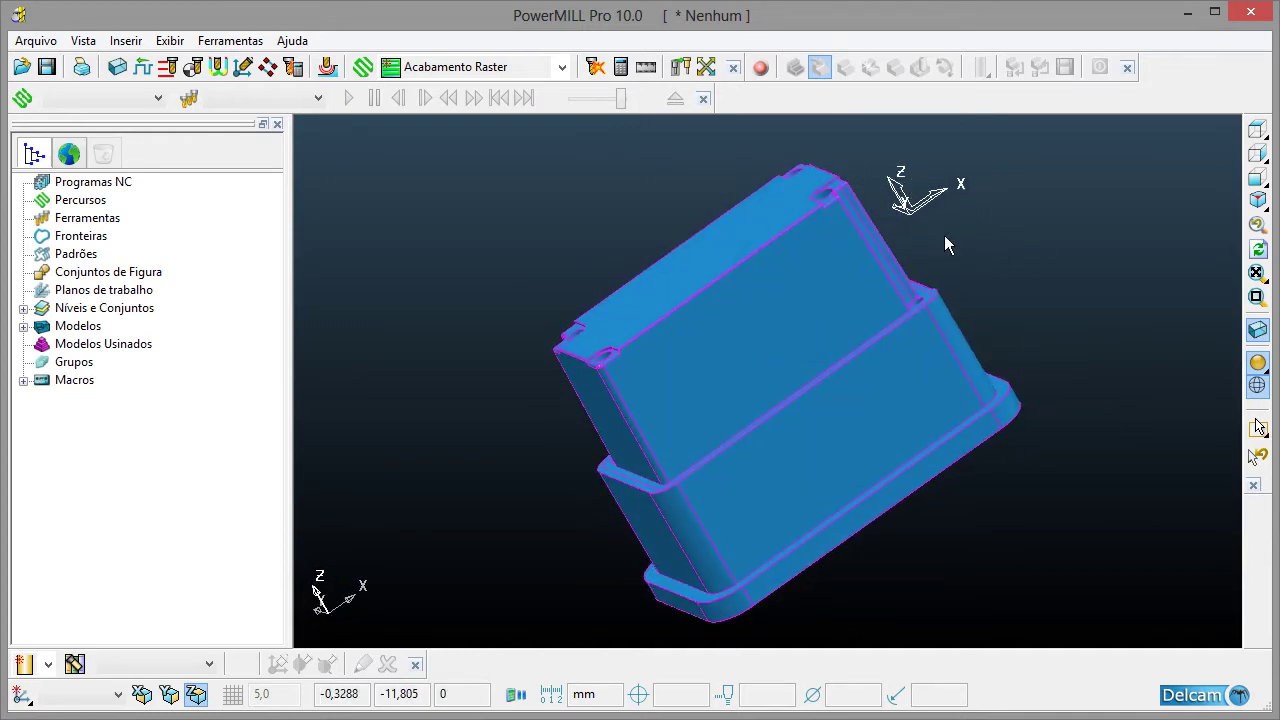
{"action": "mouse_move", "coordinate": [947, 215]}
{"action": "middle_mouse_down"}
{"action": "mouse_move", "coordinate": [1010, 358]}
{"action": "mouse_move", "coordinate": [929, 463]}
{"action": "mouse_move", "coordinate": [1011, 431]}
{"action": "middle_mouse_up"}
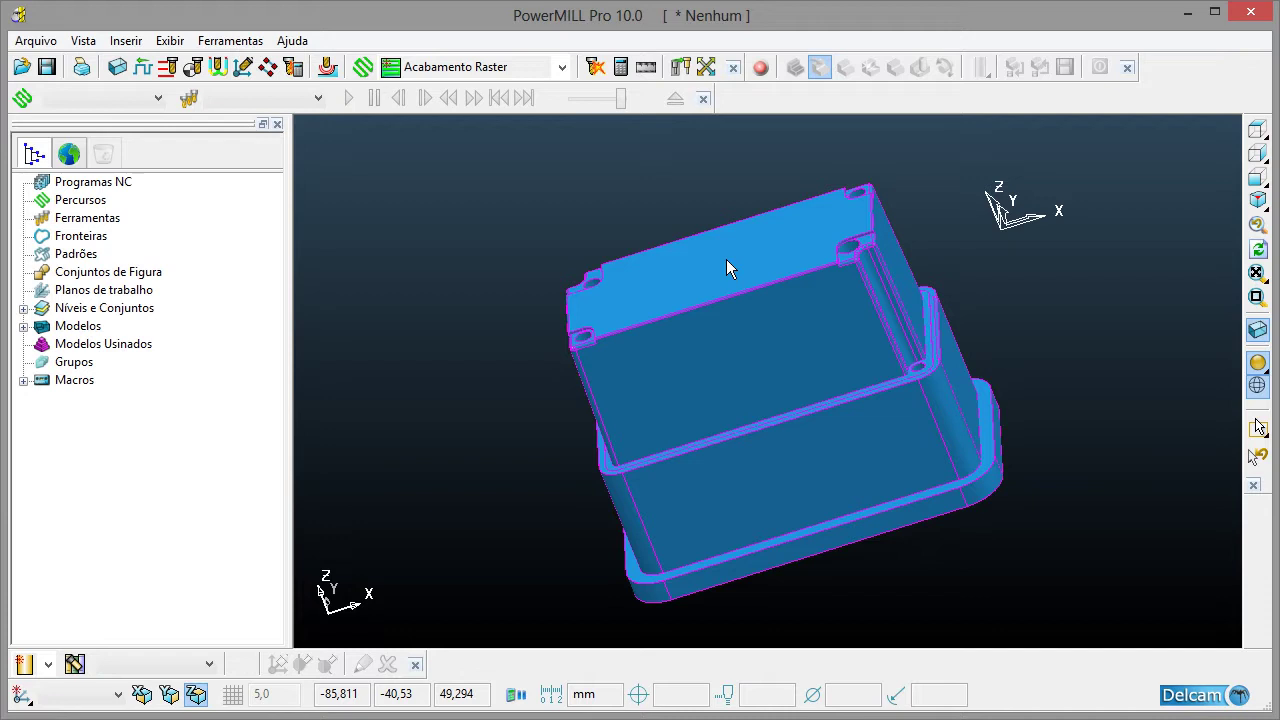
{"action": "left_click", "coordinate": [1258, 200]}
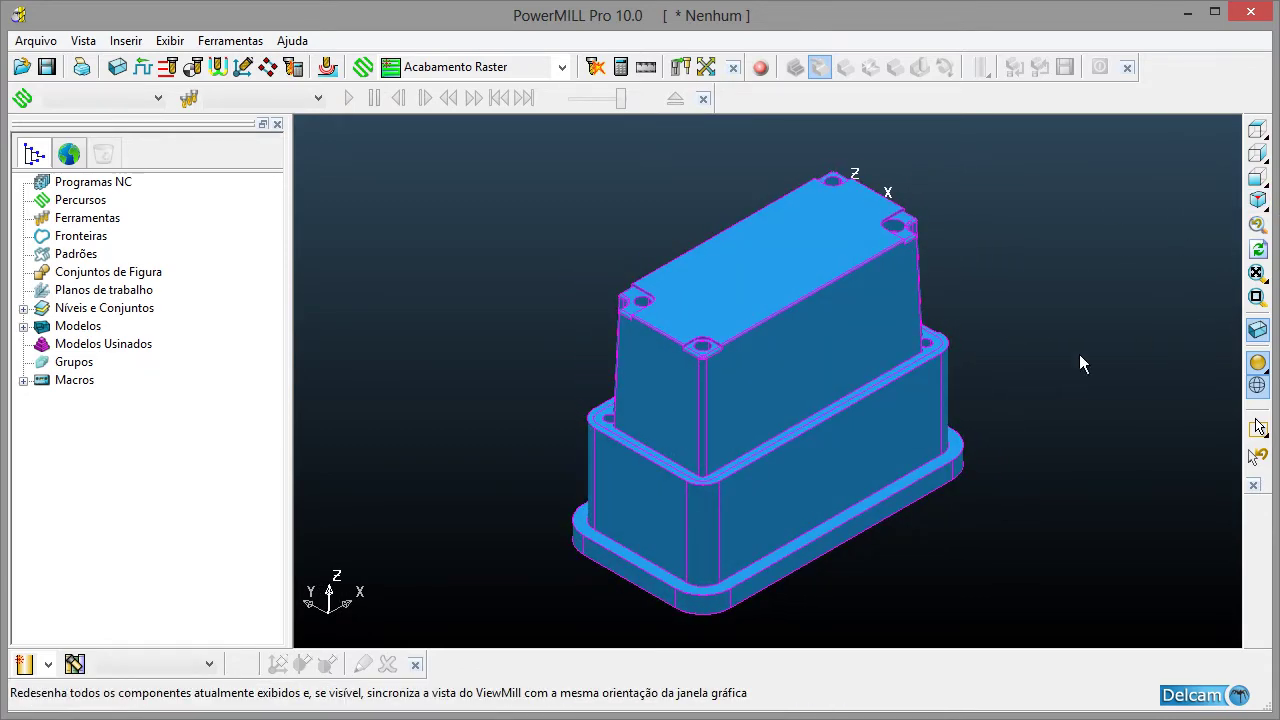
- Calculate a box-shaped stock block from the model's limits and accept it
{"action": "left_click", "coordinate": [118, 74]}
{"action": "left_click", "coordinate": [328, 554]}
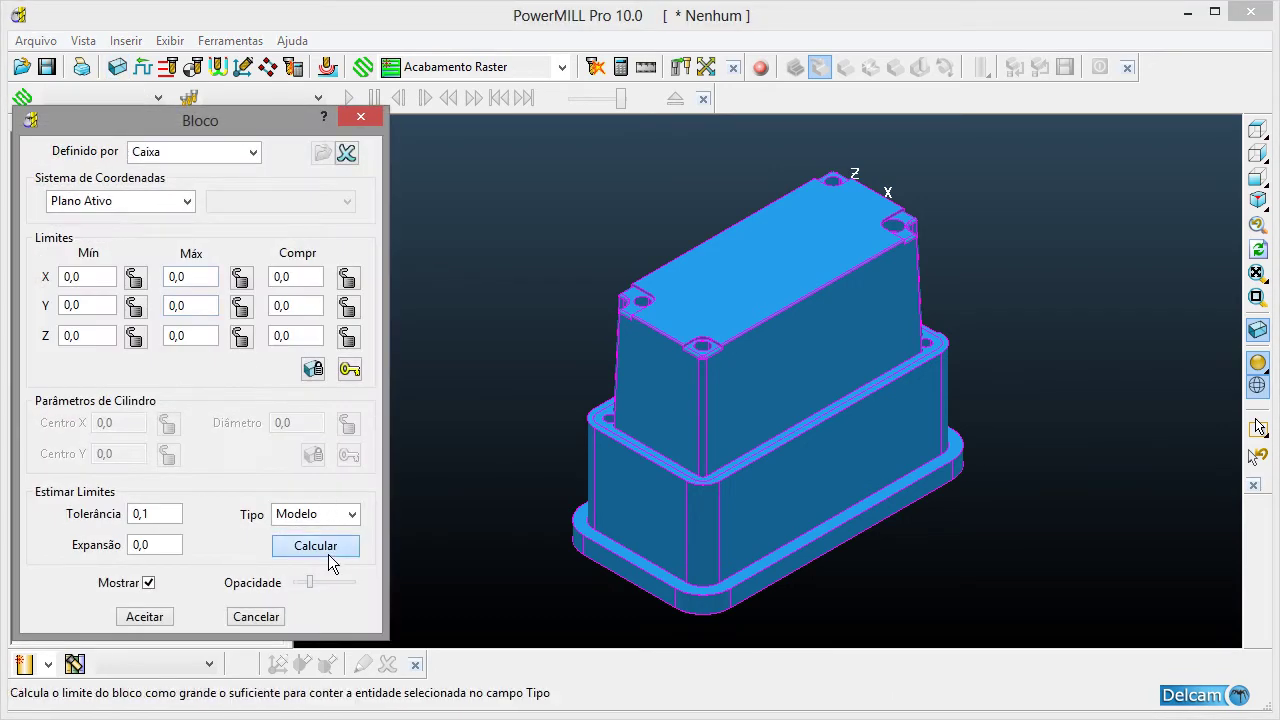
{"action": "left_click", "coordinate": [144, 617]}
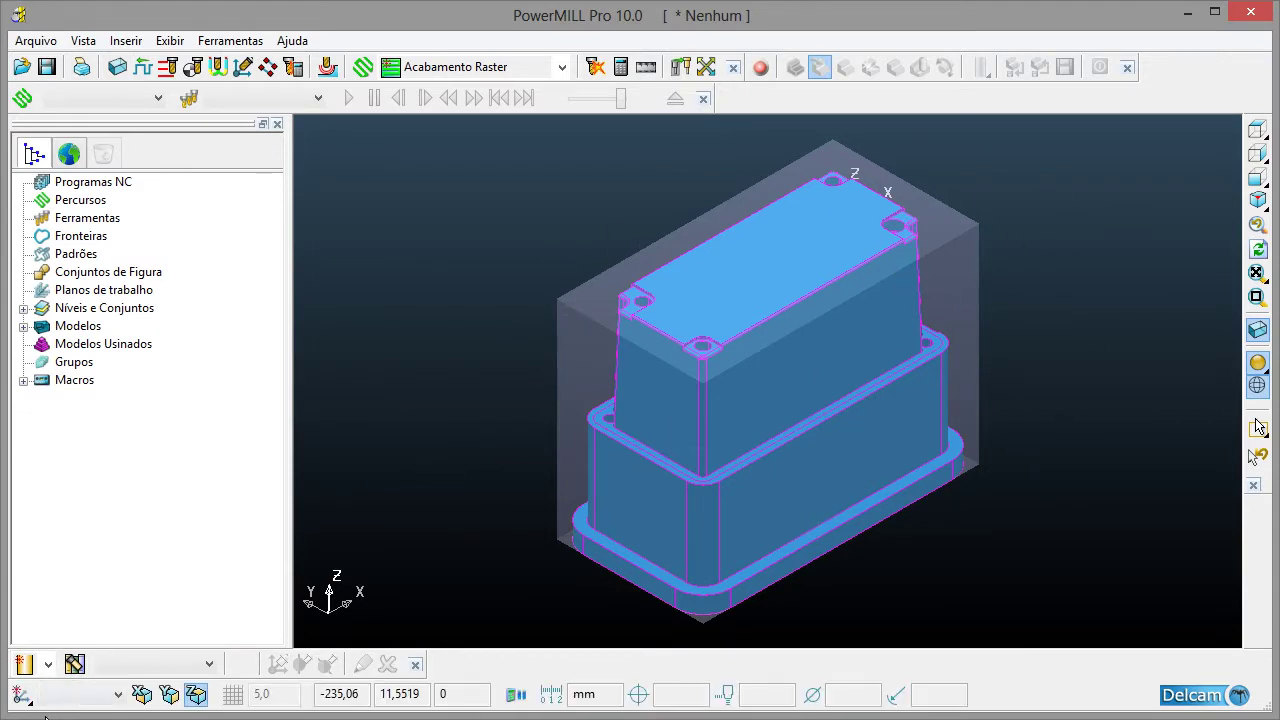
- Create a workplane at the centre of the block's top face and activate it
{"action": "mouse_move", "coordinate": [42, 704]}
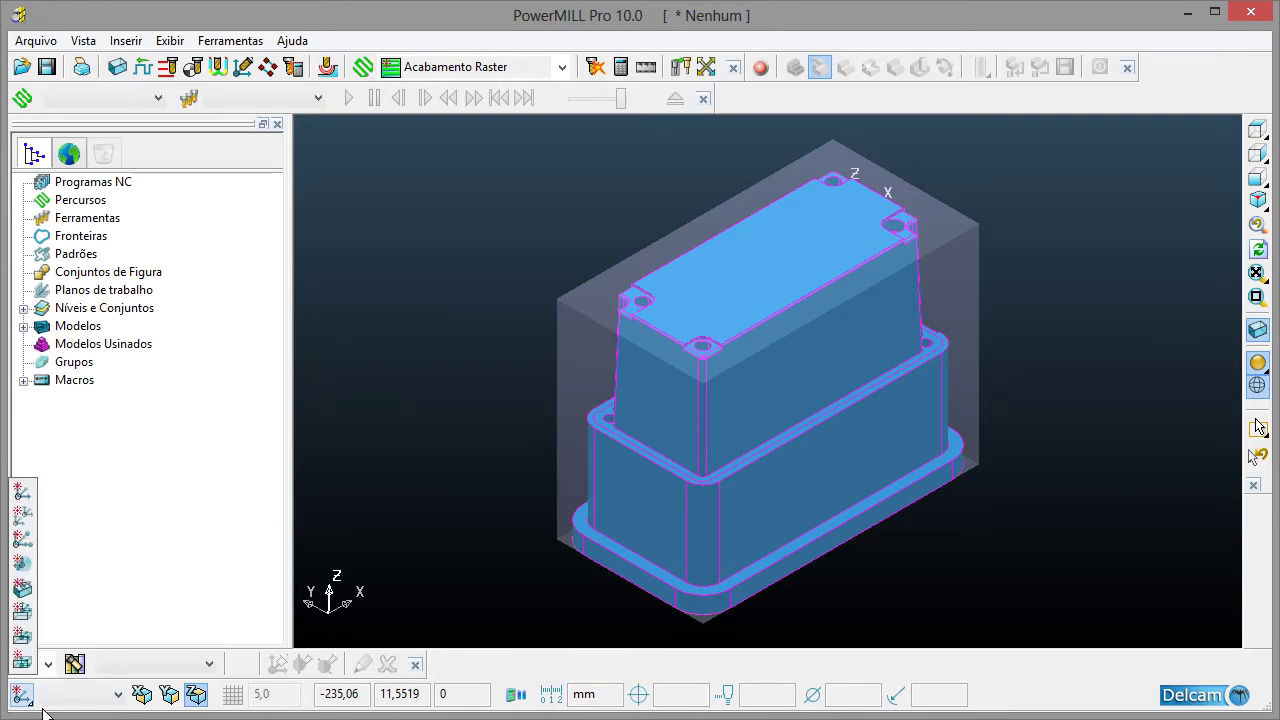
{"action": "left_click", "coordinate": [29, 607]}
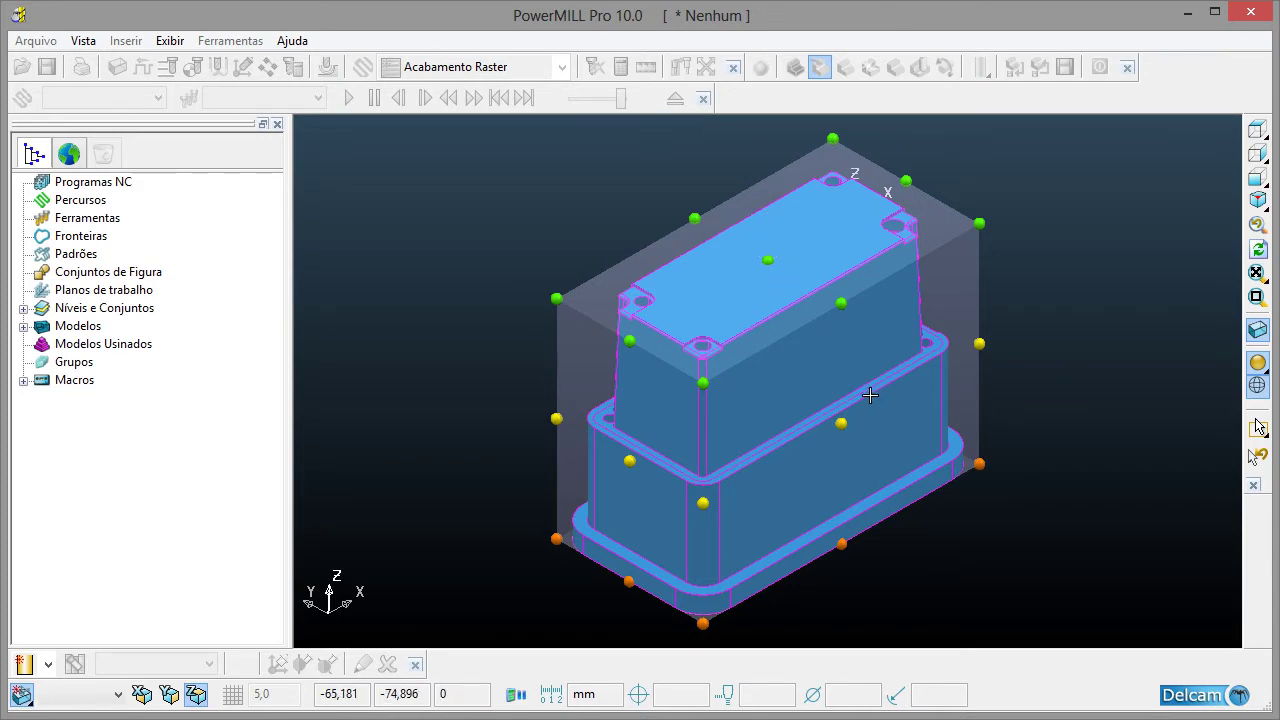
{"action": "left_click", "coordinate": [793, 283]}
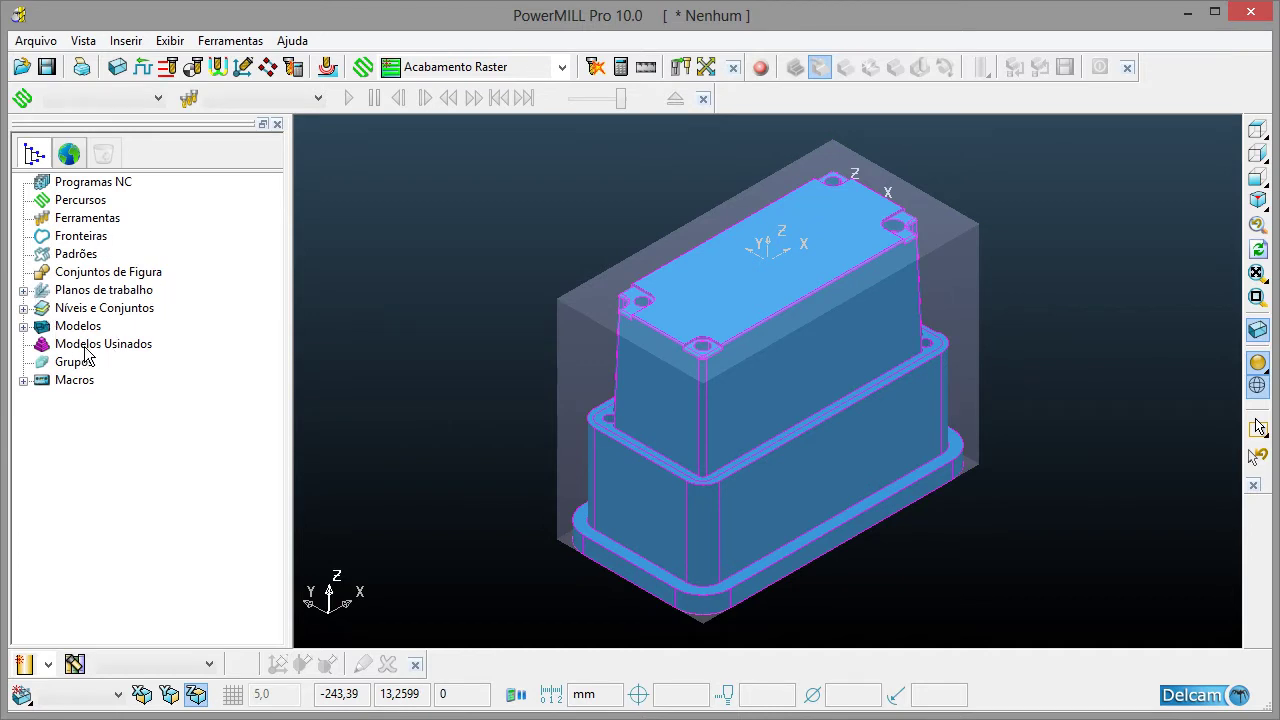
{"action": "left_click", "coordinate": [27, 295]}
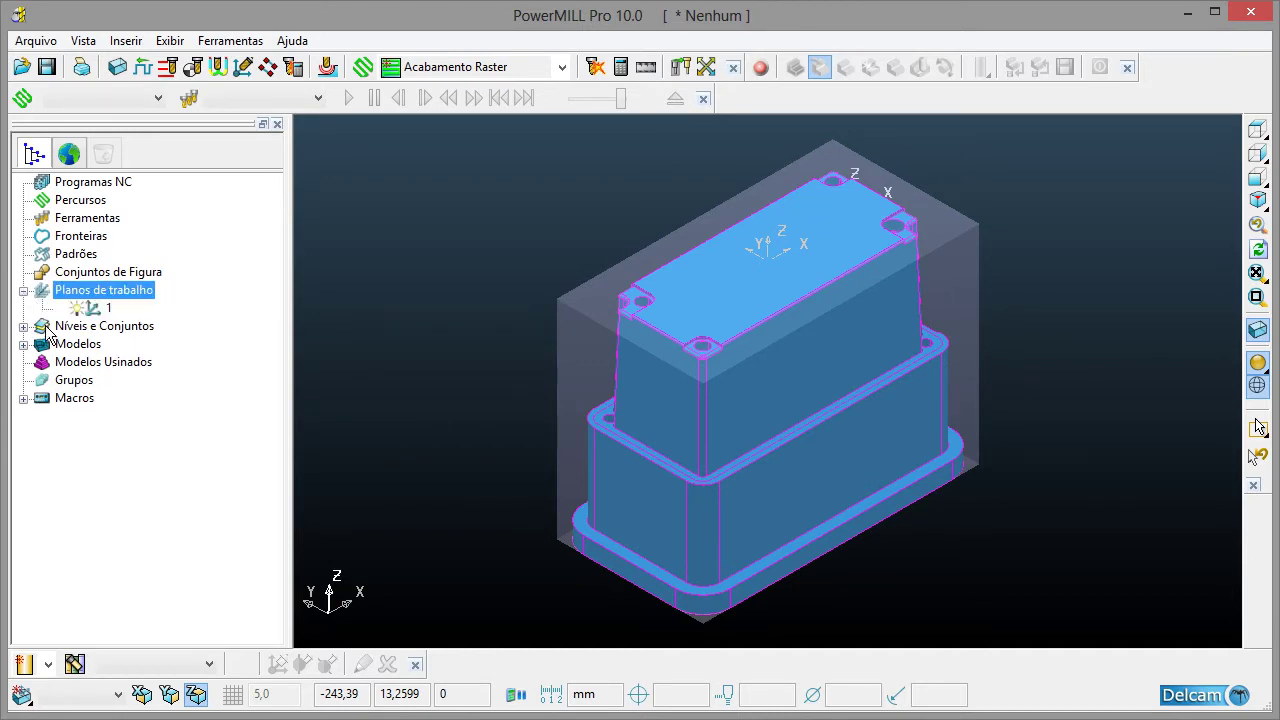
{"action": "double_click", "coordinate": [108, 307]}
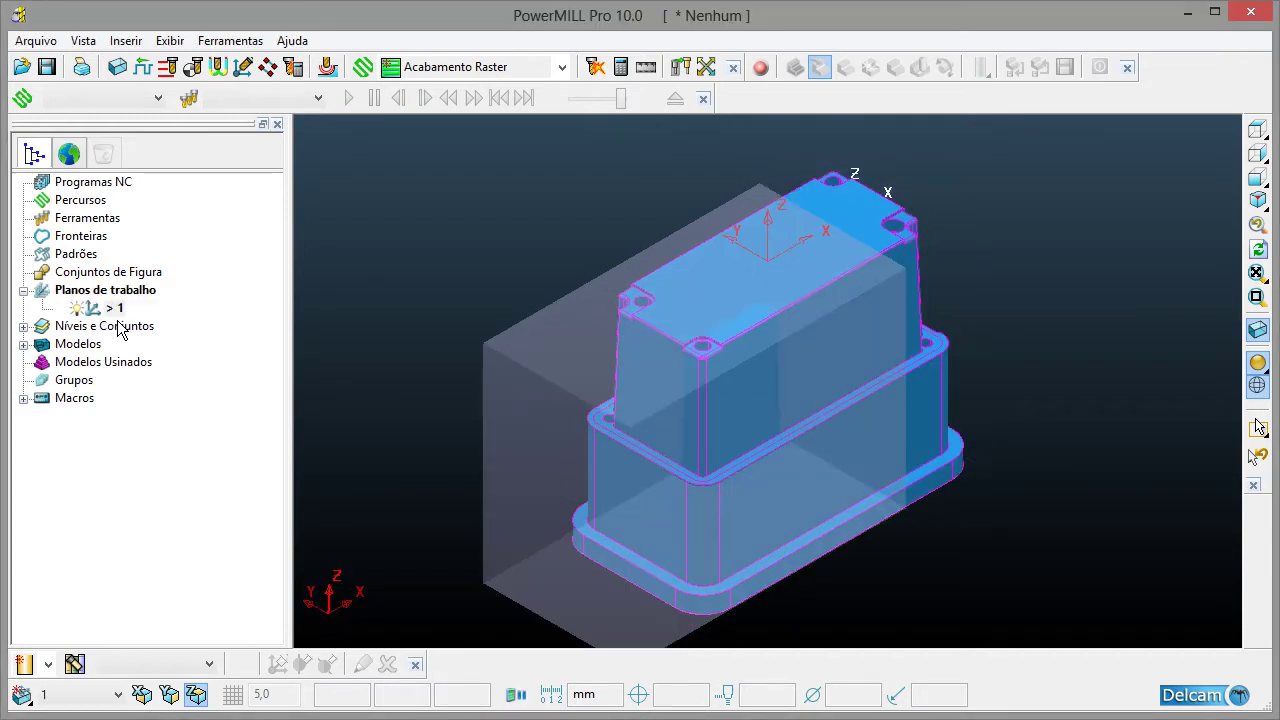
{"action": "right_click", "coordinate": [112, 310]}
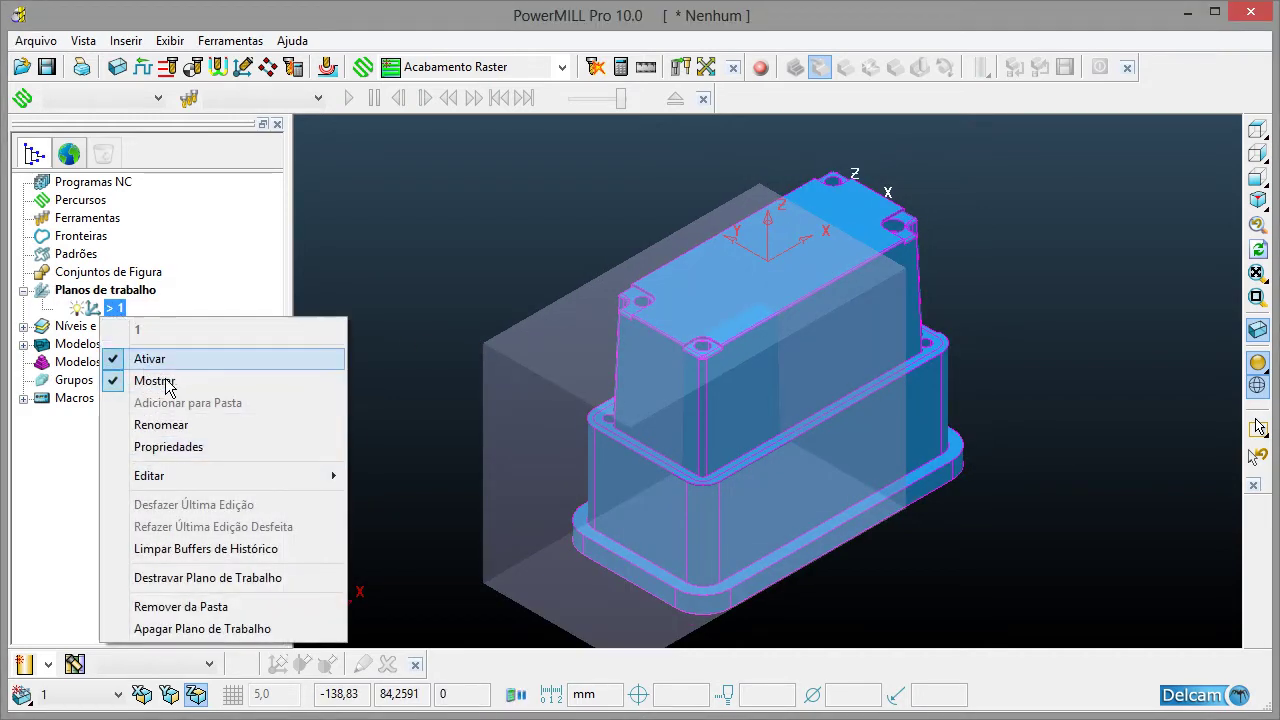
{"action": "left_click", "coordinate": [374, 266]}
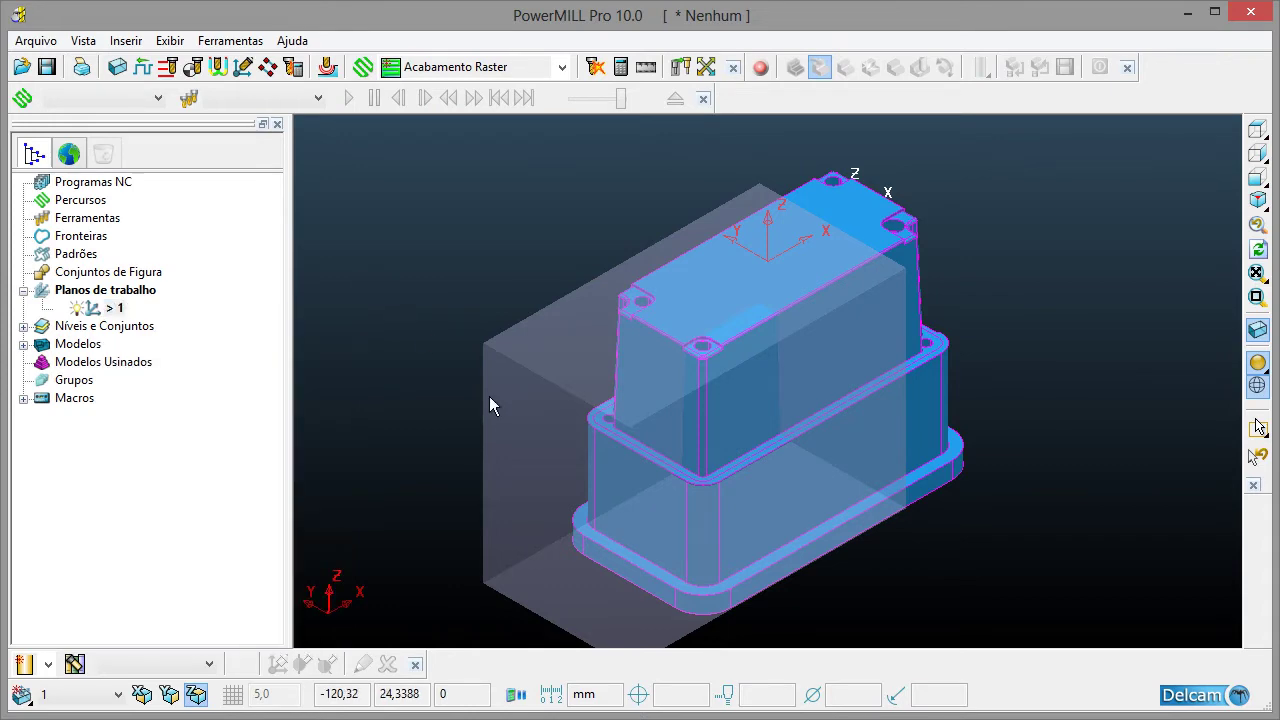
- Recalculate the box block from the model relative to the active workplane and accept it
{"action": "middle_click_drag", "start_coordinate": [667, 439], "coordinate": [534, 386]}
{"action": "middle_click_drag", "start_coordinate": [824, 305], "coordinate": [886, 363]}
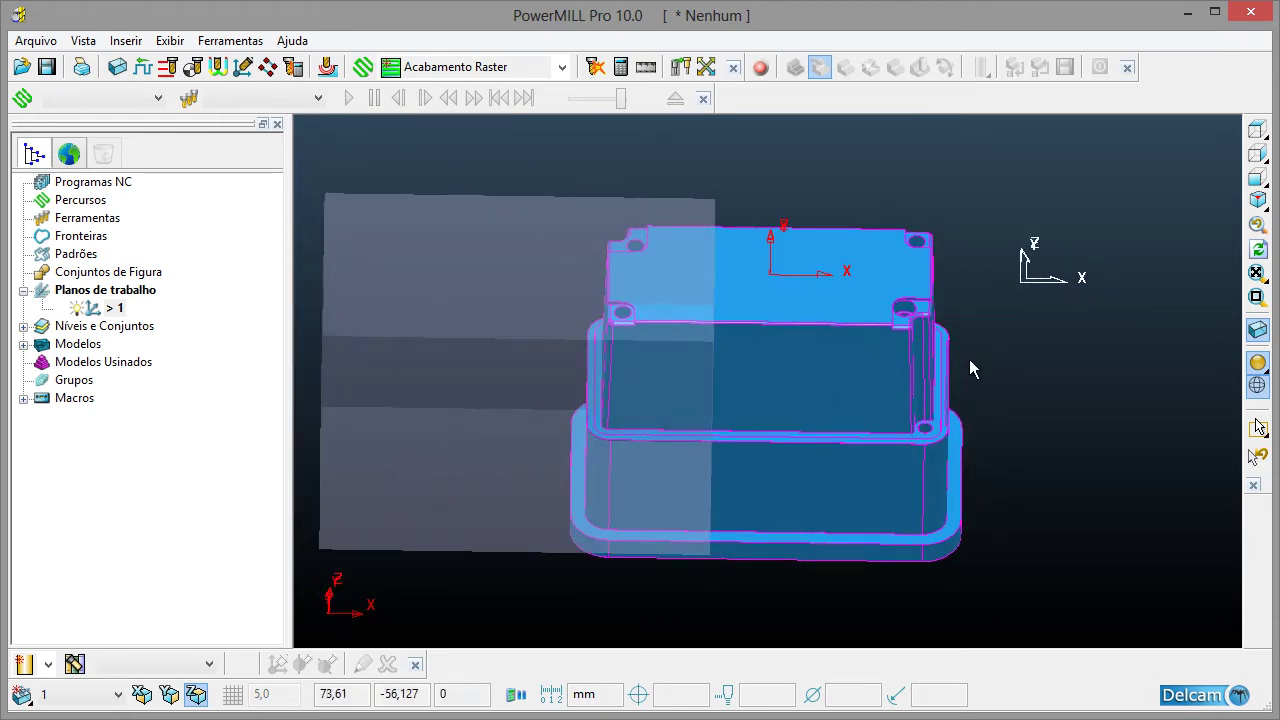
{"action": "mouse_move", "coordinate": [898, 411]}
{"action": "middle_mouse_down"}
{"action": "mouse_move", "coordinate": [847, 421]}
{"action": "mouse_move", "coordinate": [796, 290]}
{"action": "mouse_move", "coordinate": [917, 420]}
{"action": "middle_mouse_up"}
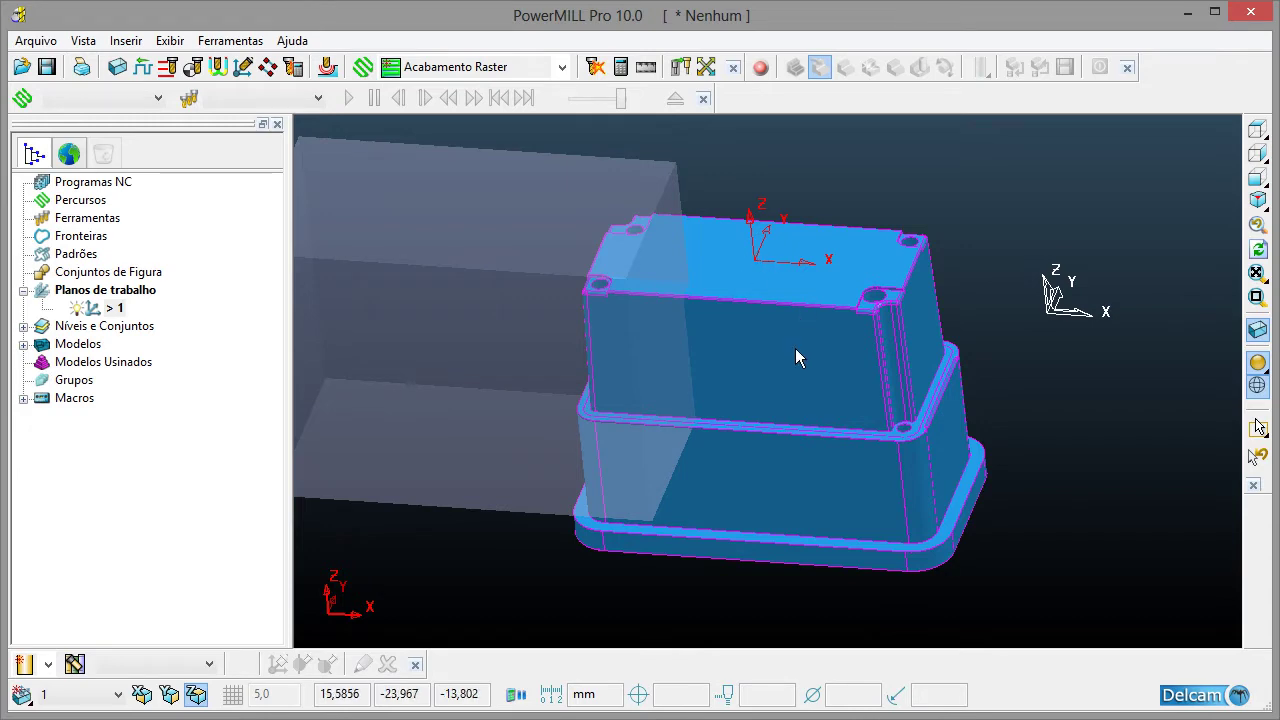
{"action": "left_click", "coordinate": [117, 66]}
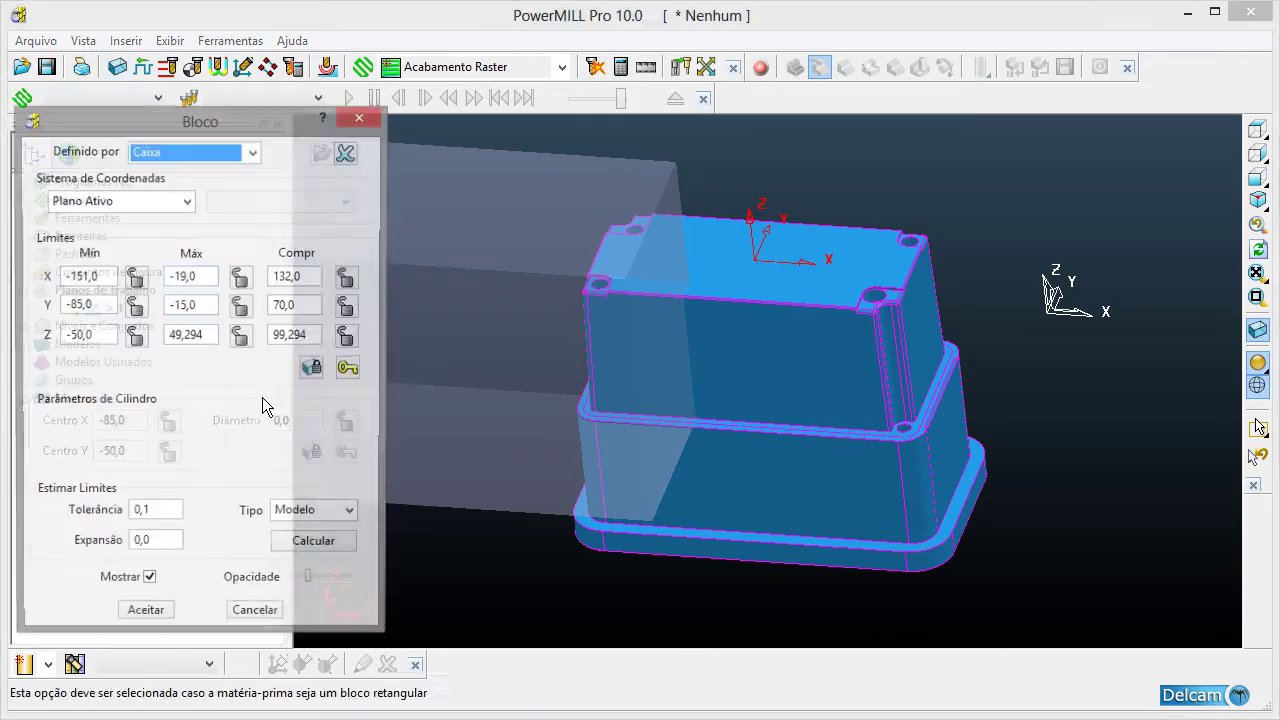
{"action": "left_click", "coordinate": [341, 549]}
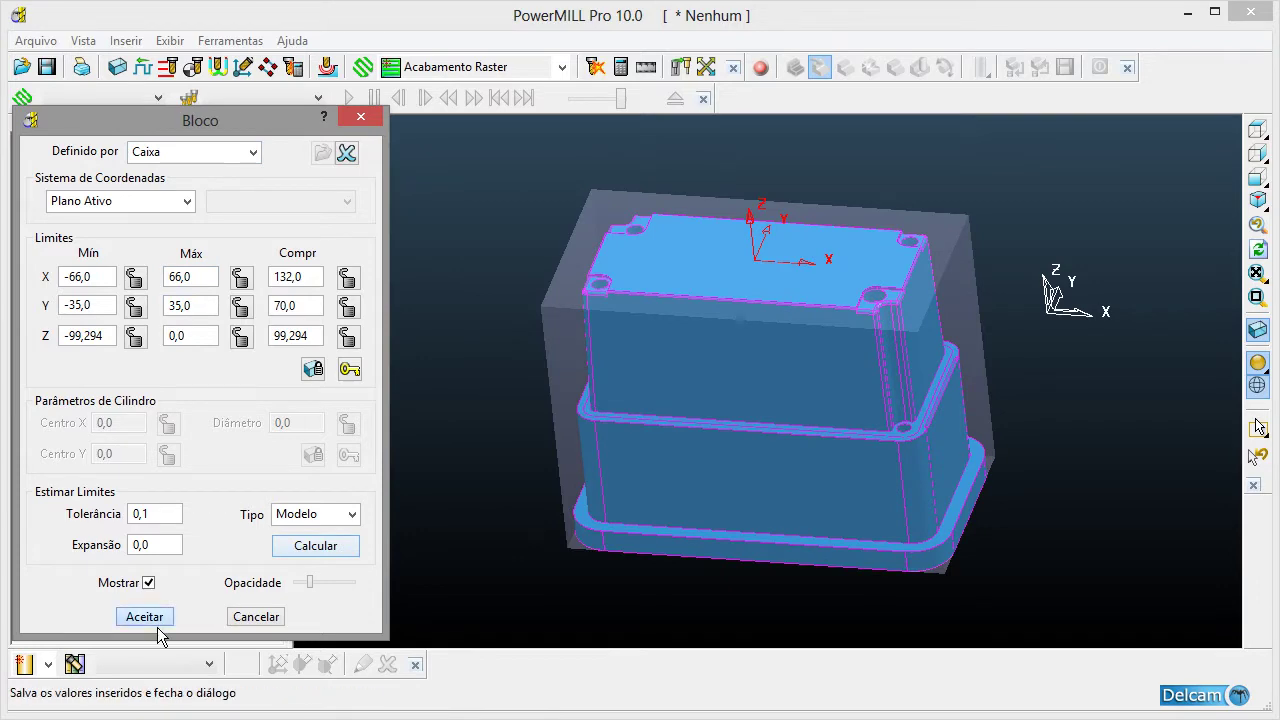
{"action": "left_click", "coordinate": [150, 618]}
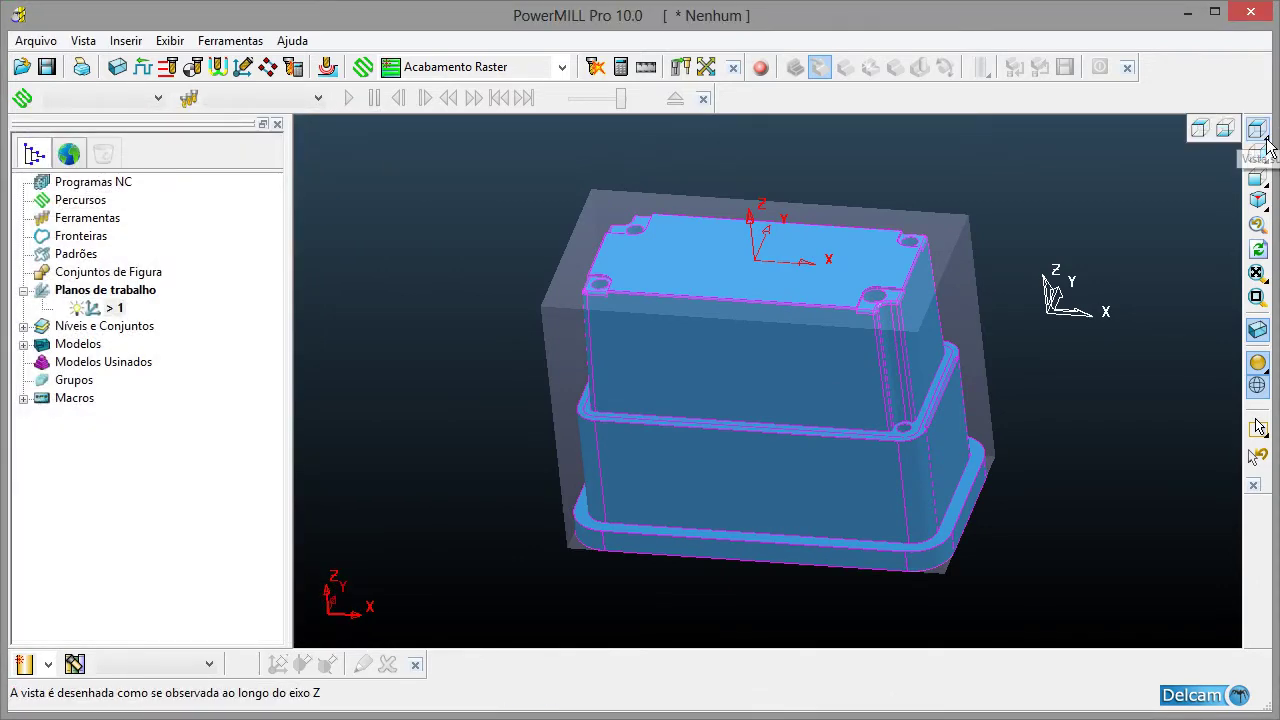
- Examine the workplane's position on the part from the top along Z and at an angle
{"action": "left_click", "coordinate": [1257, 131]}
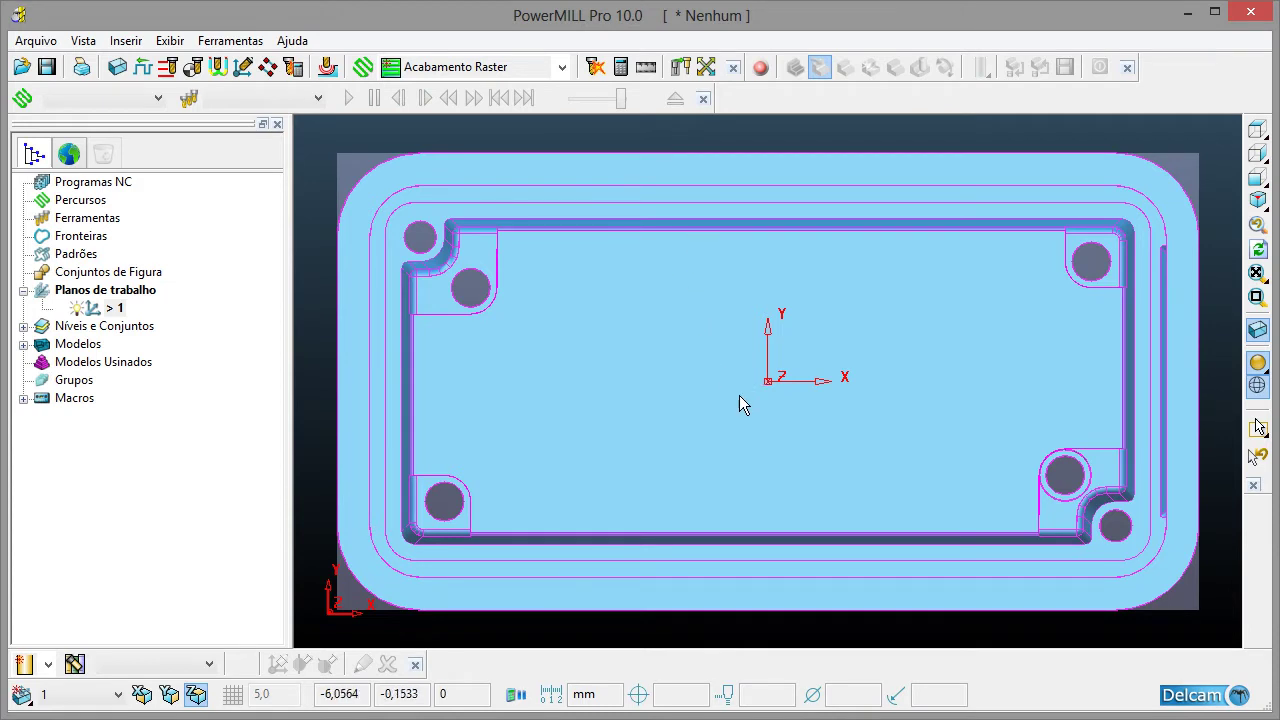
{"action": "middle_click_drag", "start_coordinate": [709, 397], "coordinate": [714, 357]}
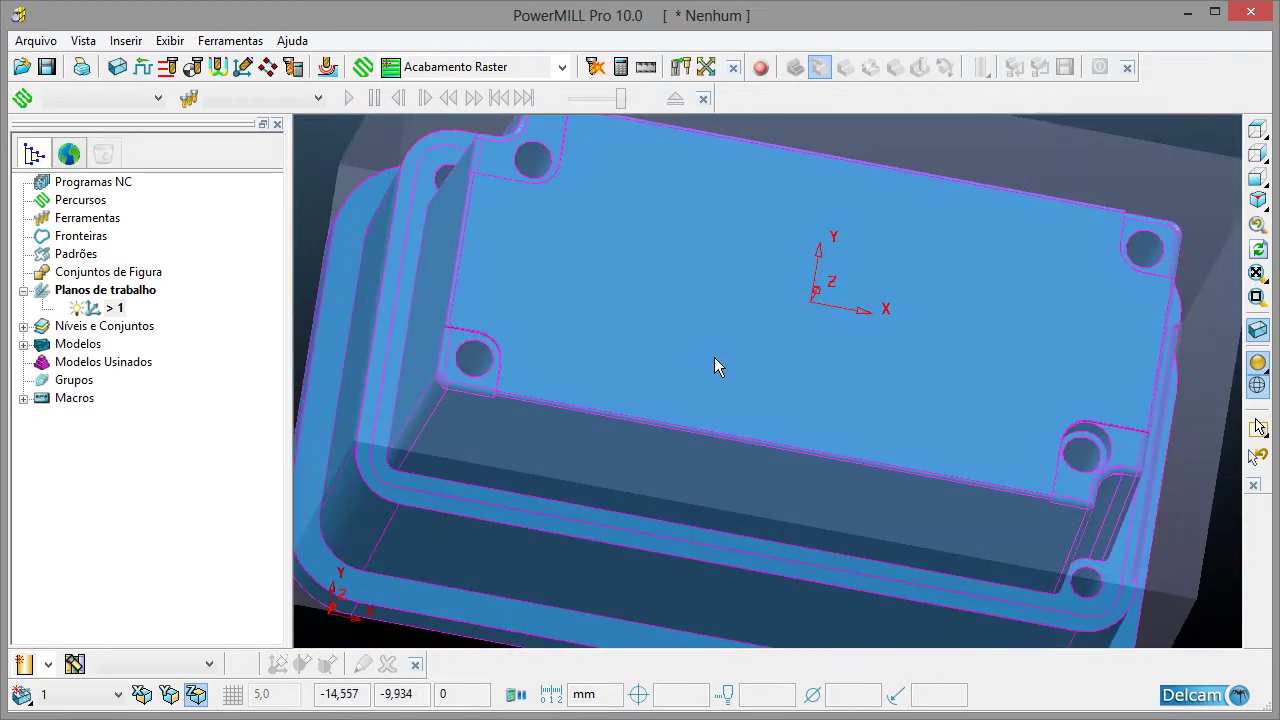
- Examine the model's top face, corner notch and outer walls up close and from several angles
{"action": "left_click", "coordinate": [652, 72]}
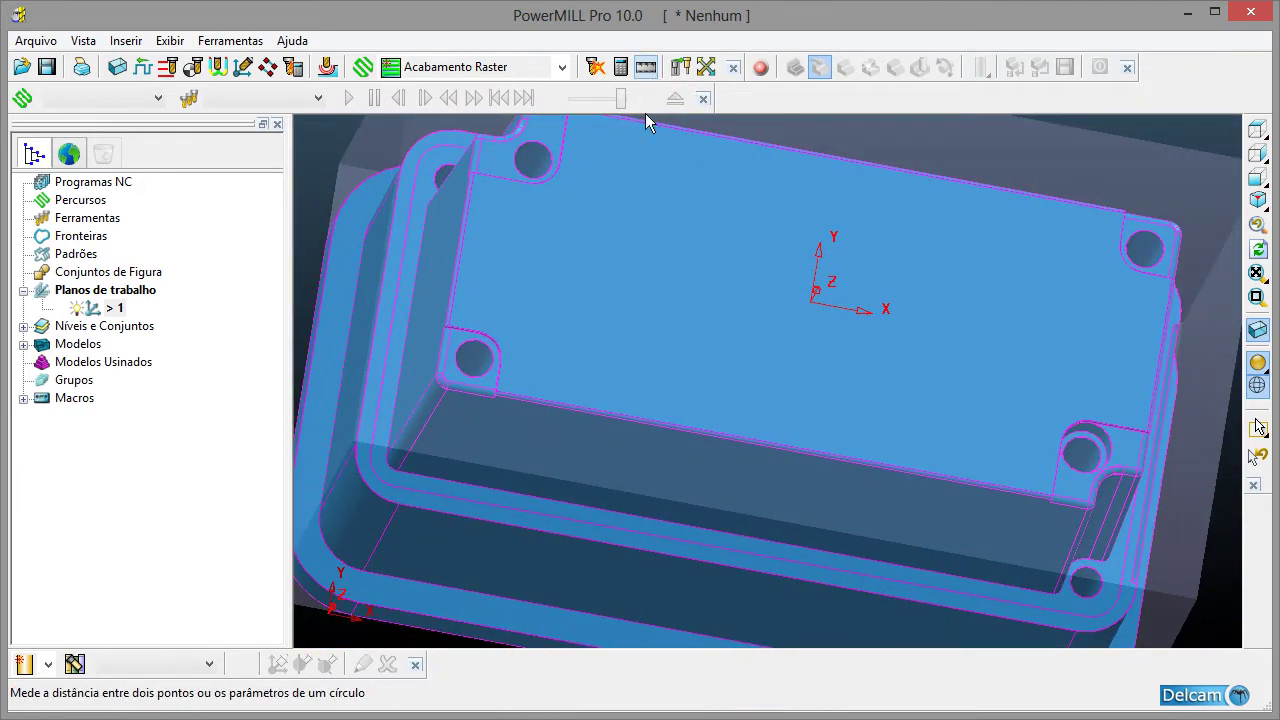
{"action": "middle_click_drag", "start_coordinate": [593, 299], "coordinate": [655, 396]}
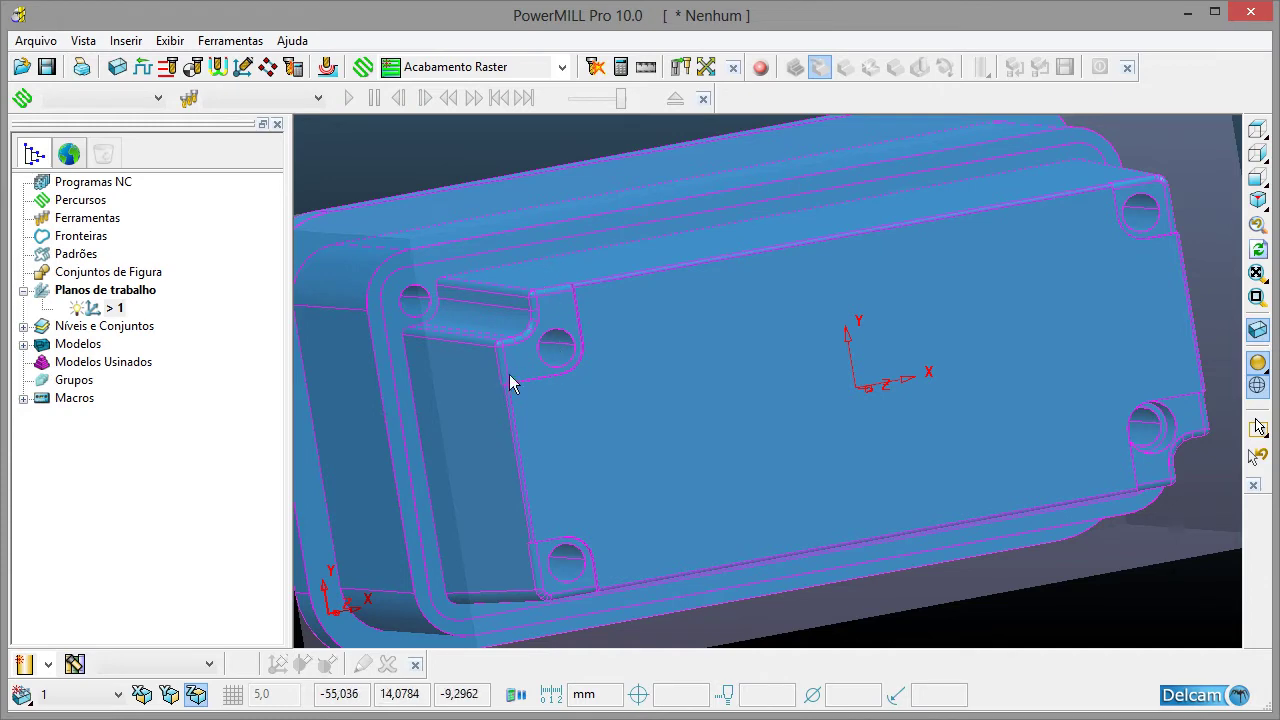
{"action": "left_click", "coordinate": [525, 331]}
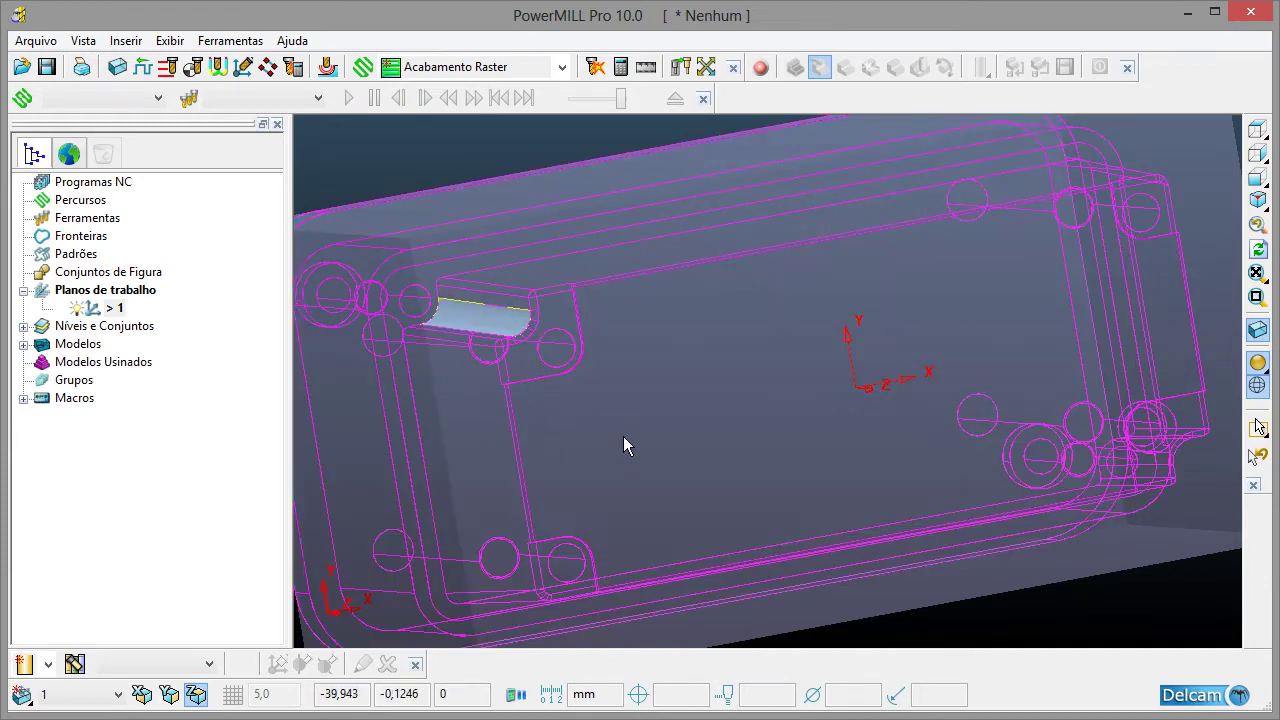
{"action": "left_click", "coordinate": [413, 168]}
{"action": "scroll", "coordinate": [580, 395], "scroll_direction": "down", "scroll_amount": 4}
{"action": "scroll", "coordinate": [612, 381], "scroll_direction": "up", "scroll_amount": 7}
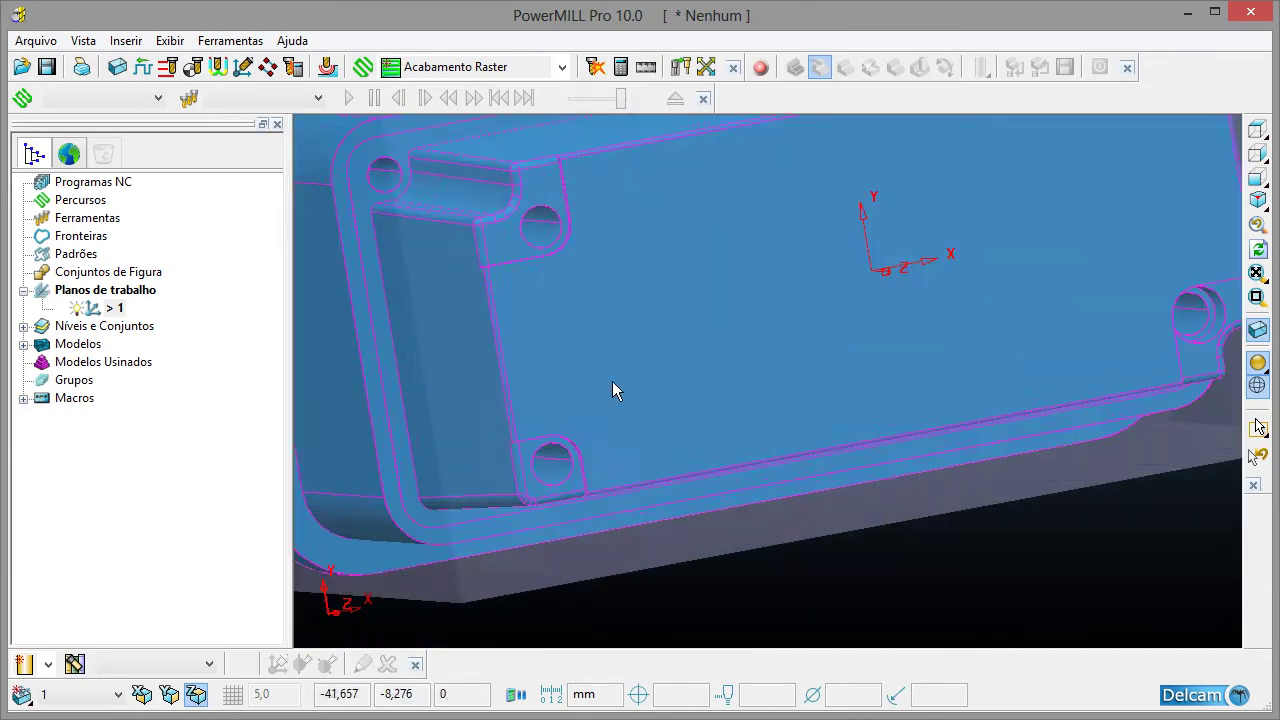
{"action": "scroll", "coordinate": [643, 357], "scroll_direction": "down", "scroll_amount": 3}
{"action": "scroll", "coordinate": [614, 297], "scroll_direction": "up", "scroll_amount": 2}
{"action": "scroll", "coordinate": [714, 420], "scroll_direction": "down", "scroll_amount": 4}
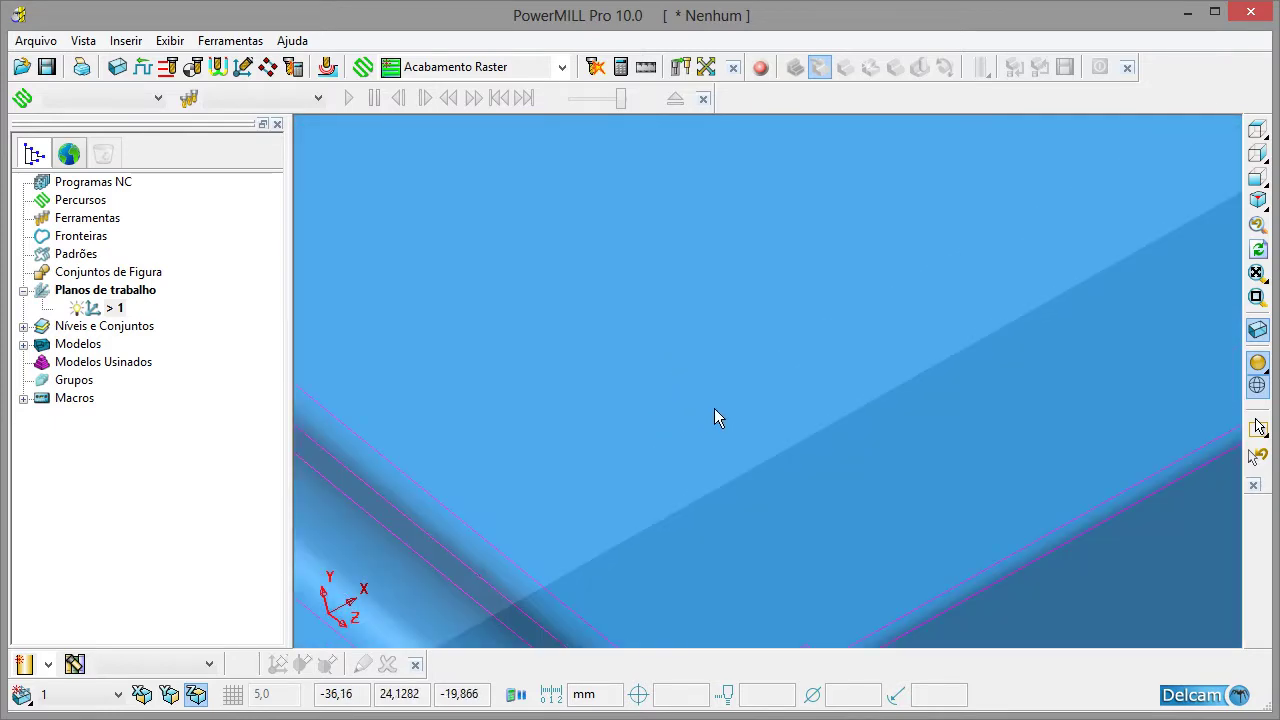
{"action": "scroll", "coordinate": [759, 593], "scroll_direction": "up", "scroll_amount": 3}
{"action": "scroll", "coordinate": [820, 482], "scroll_direction": "down", "scroll_amount": 10}
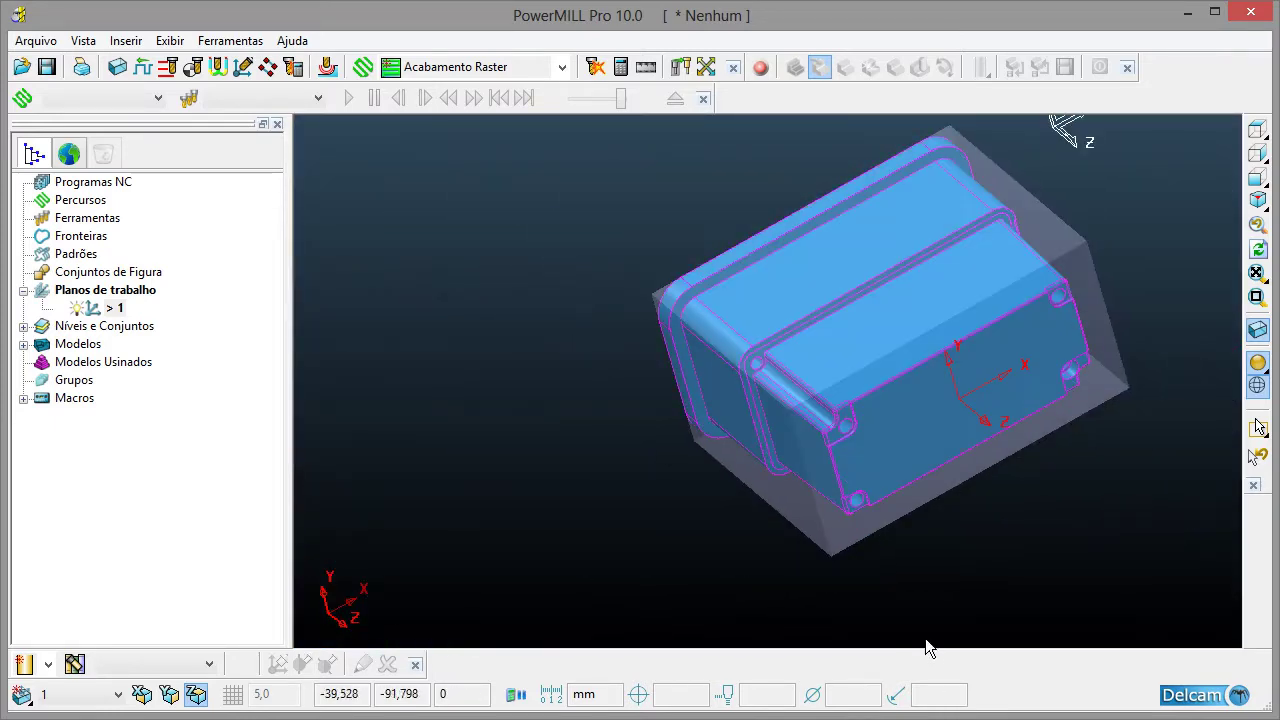
{"action": "middle_click_drag", "start_coordinate": [925, 638], "coordinate": [760, 378]}
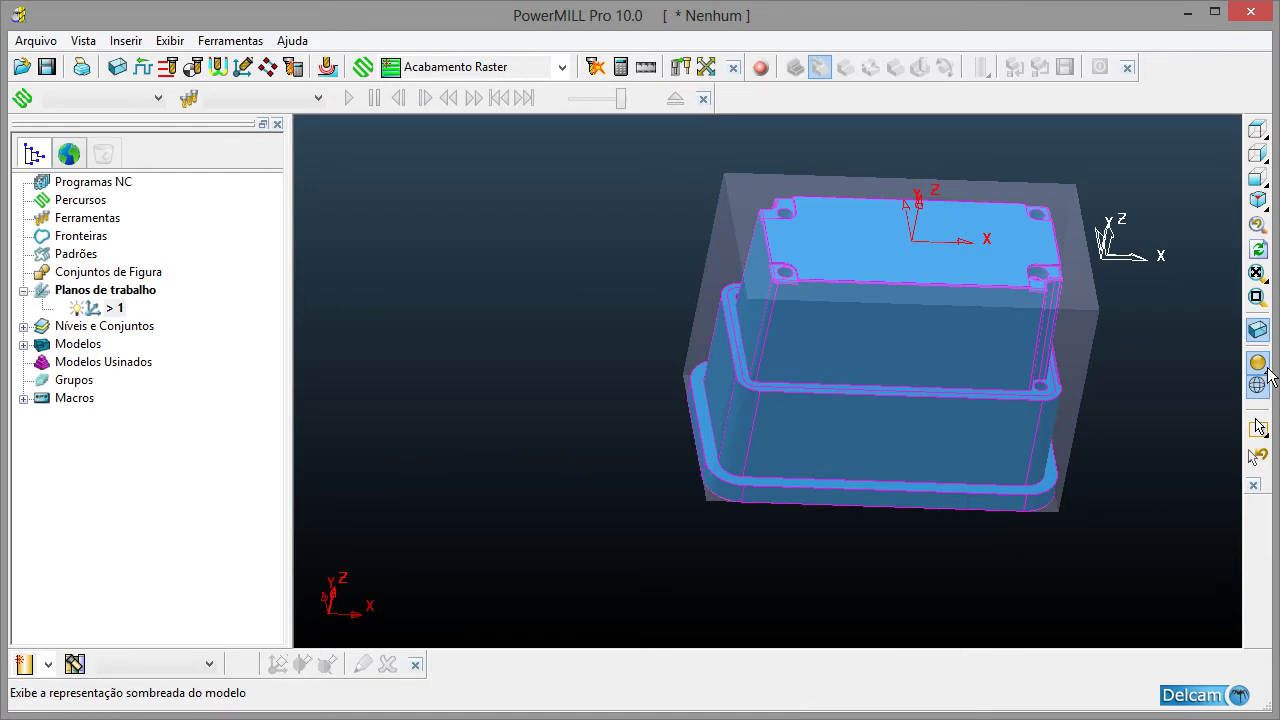
- Apply minimum-radius shading to the model and inspect the corner hole and the vertical notch
{"action": "mouse_move", "coordinate": [1257, 372]}
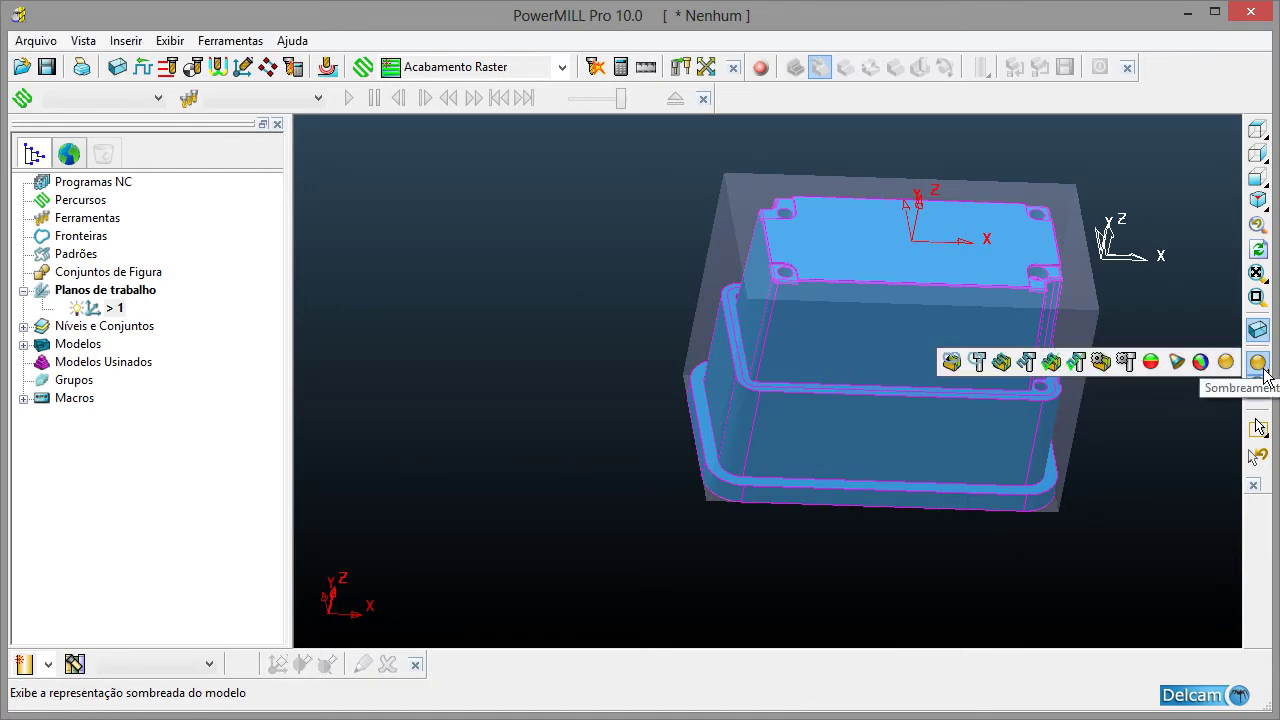
{"action": "left_click", "coordinate": [1196, 372]}
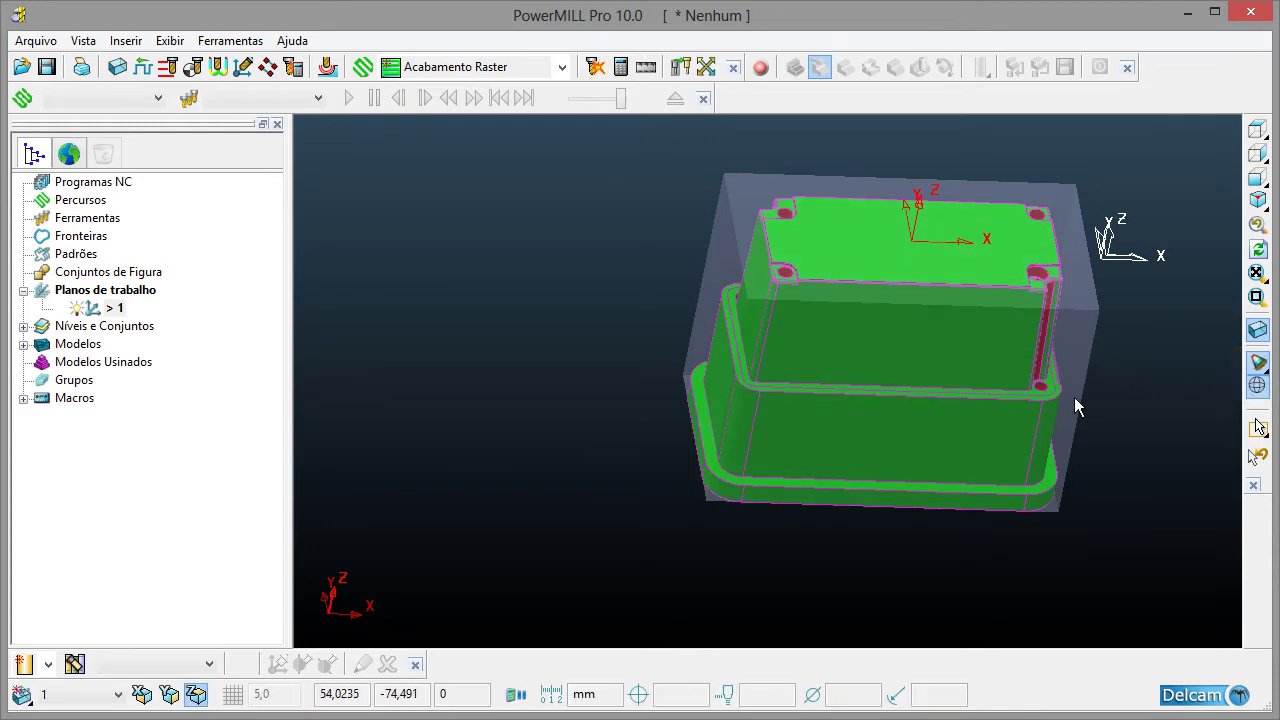
{"action": "mouse_move", "coordinate": [1074, 400]}
{"action": "middle_mouse_down"}
{"action": "mouse_move", "coordinate": [912, 390]}
{"action": "mouse_move", "coordinate": [926, 416]}
{"action": "middle_mouse_up"}
{"action": "scroll", "coordinate": [985, 332], "scroll_direction": "down", "scroll_amount": 5}
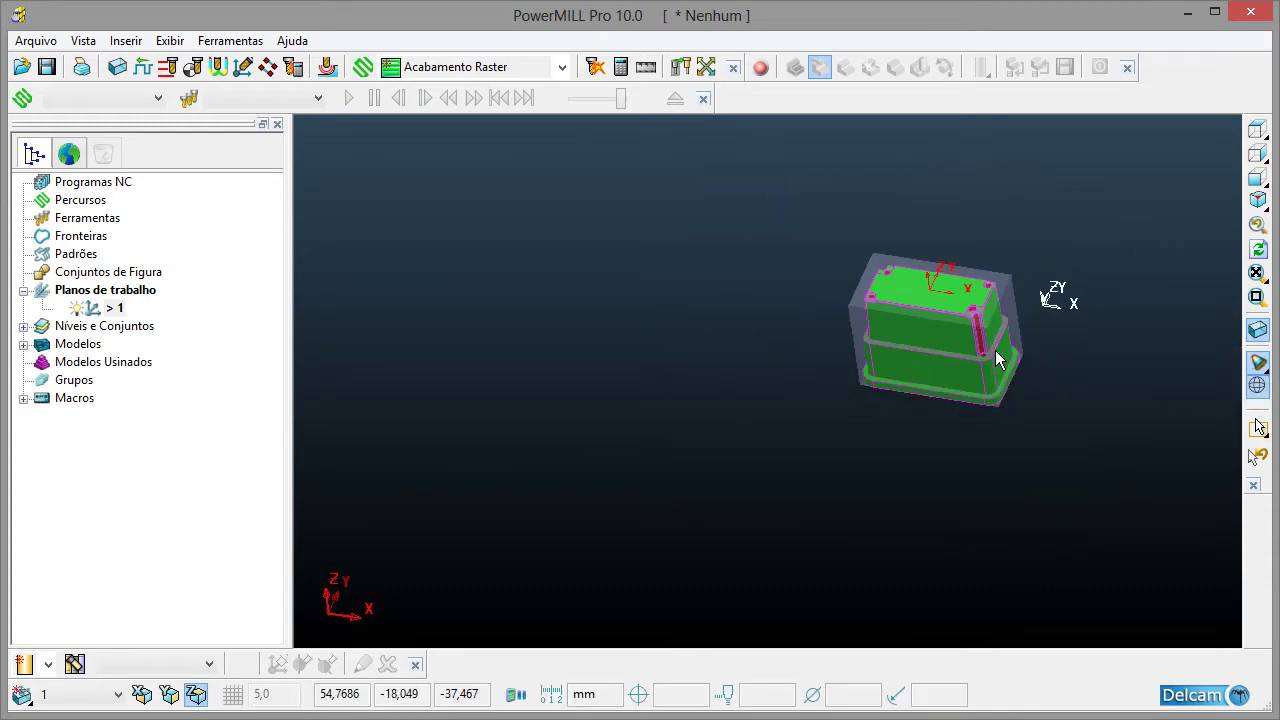
{"action": "scroll", "coordinate": [993, 345], "scroll_direction": "up", "scroll_amount": 8}
{"action": "scroll", "coordinate": [950, 250], "scroll_direction": "up", "scroll_amount": 6}
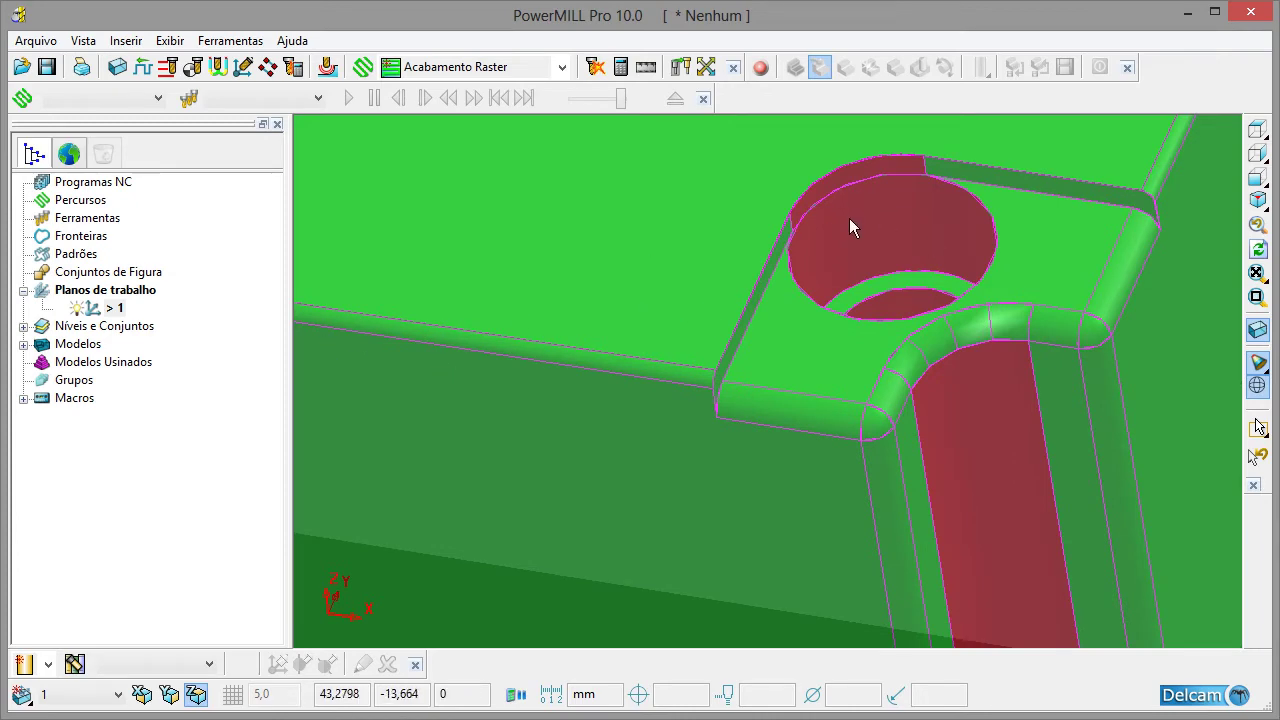
{"action": "scroll", "coordinate": [811, 386], "scroll_direction": "down", "scroll_amount": 8}
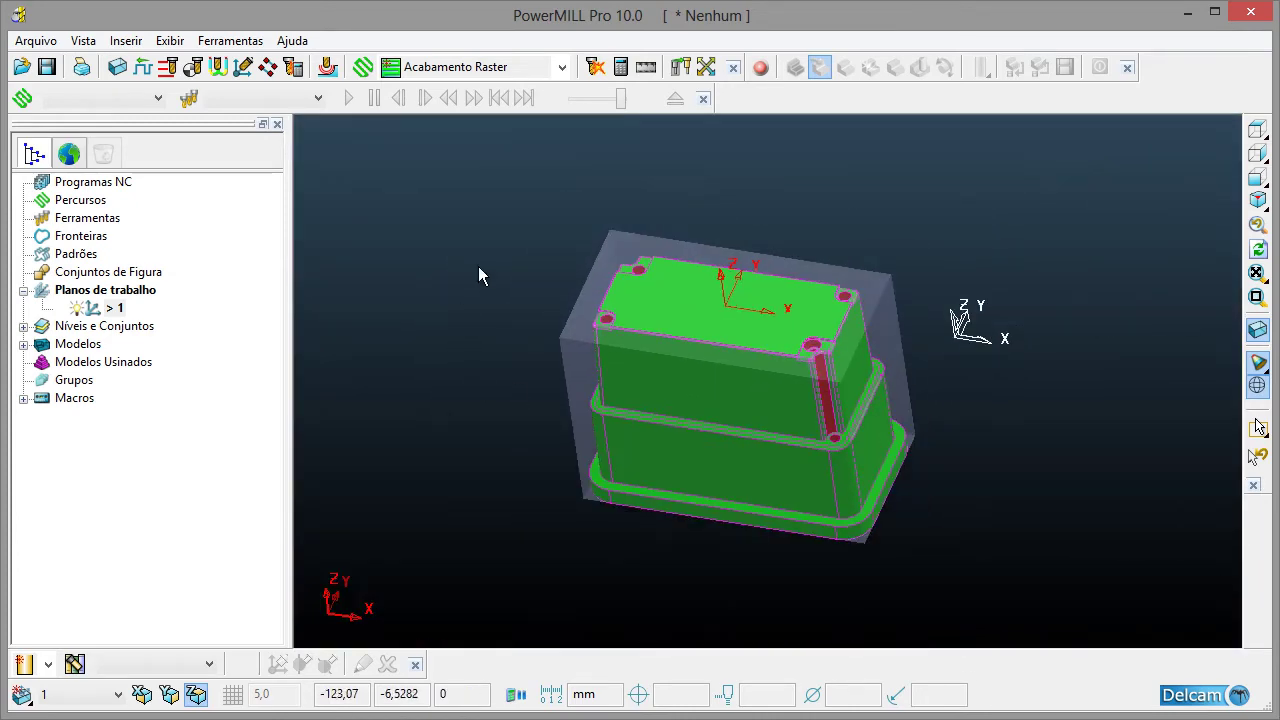
- Select the whole model and open the model drawing options, keeping the dialog clear of the part
{"action": "left_click_drag", "start_coordinate": [527, 187], "coordinate": [961, 582]}
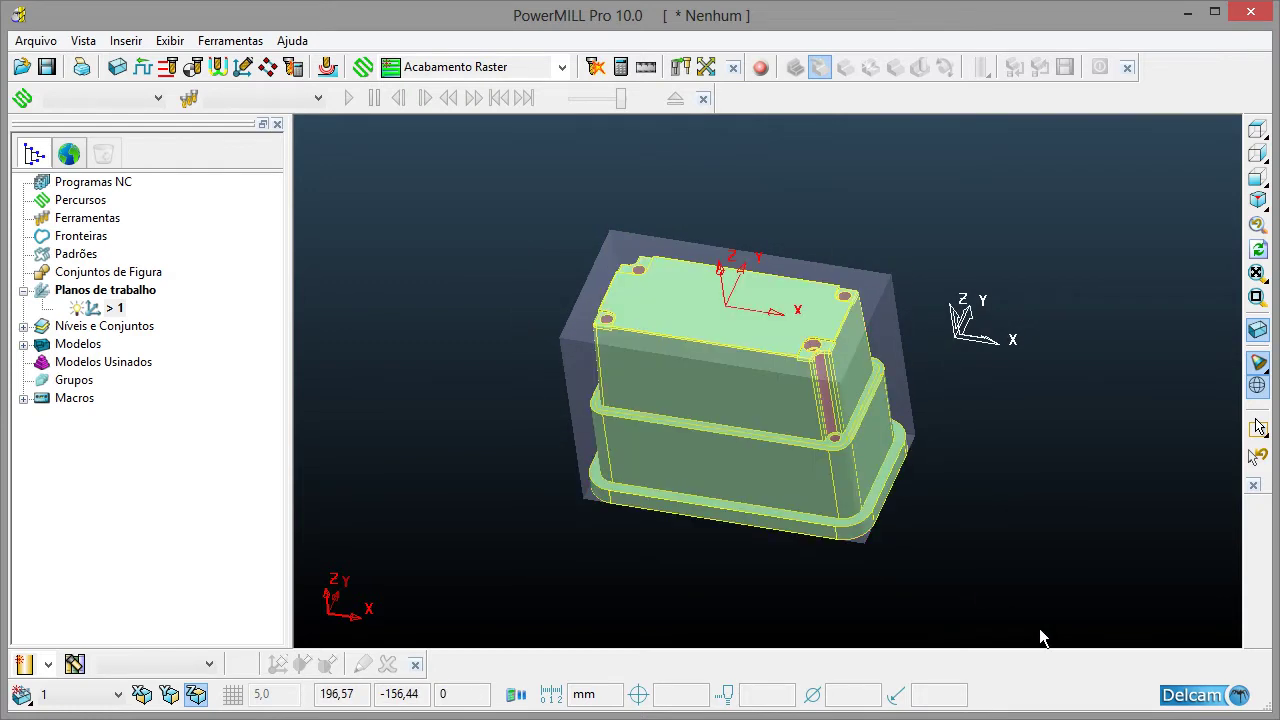
{"action": "right_click", "coordinate": [706, 474]}
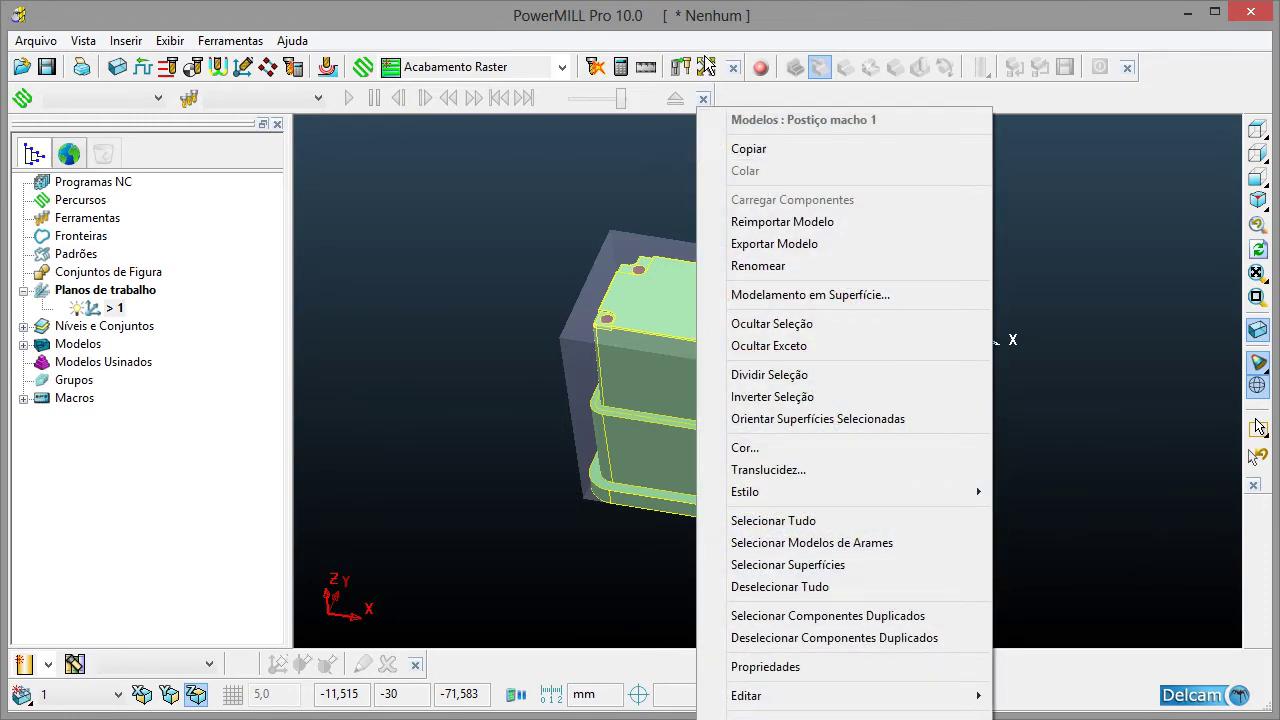
{"action": "left_click", "coordinate": [1004, 166]}
{"action": "right_click", "coordinate": [664, 284]}
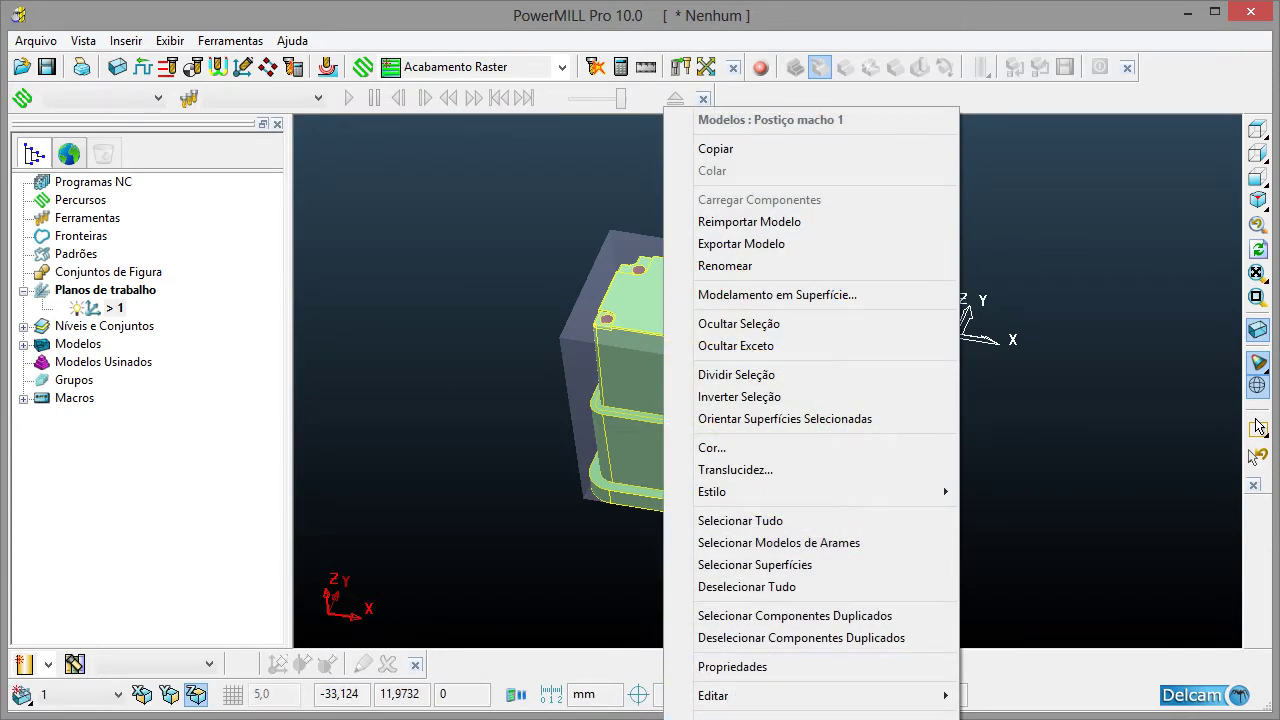
{"action": "mouse_move", "coordinate": [830, 719]}
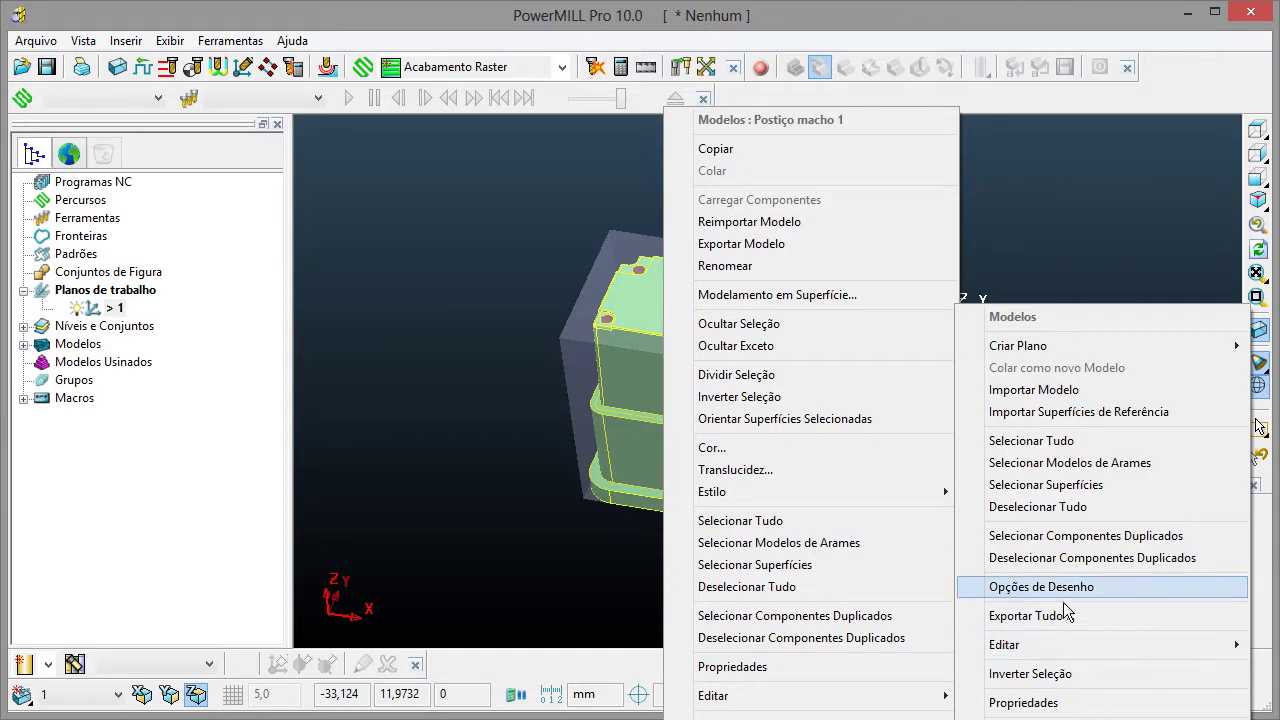
{"action": "left_click", "coordinate": [1060, 592]}
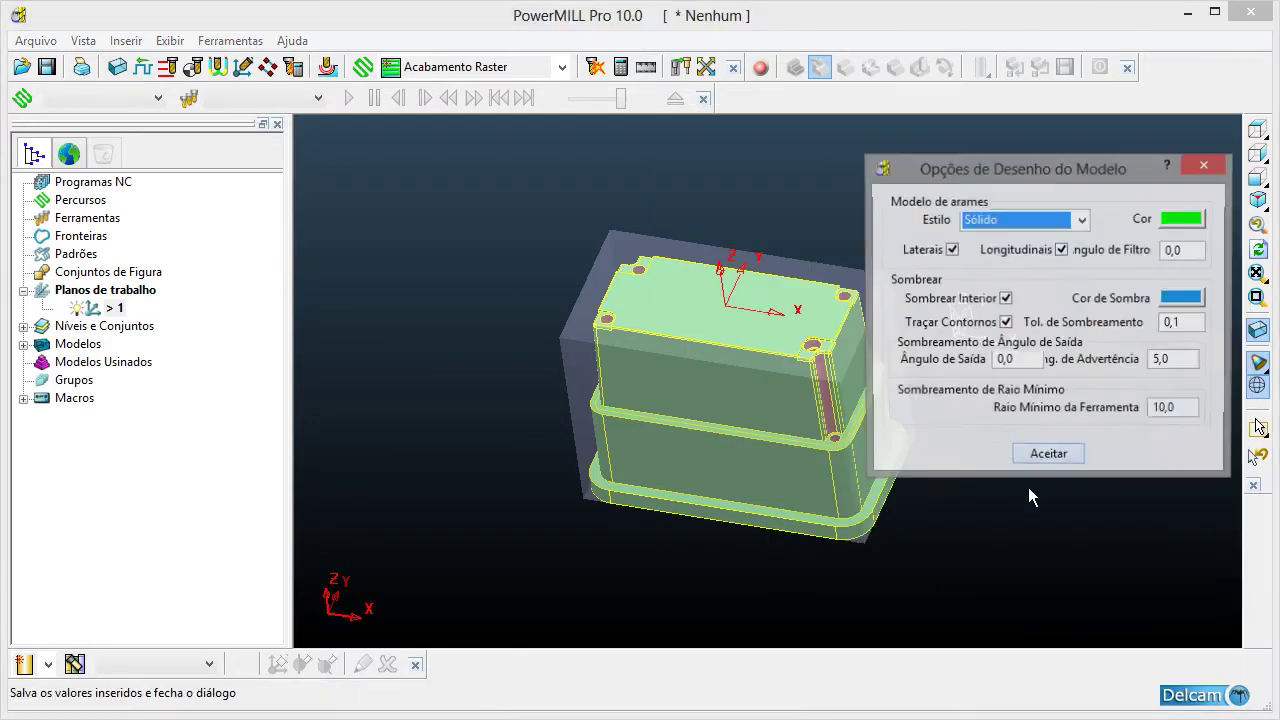
{"action": "left_click_drag", "start_coordinate": [1016, 180], "coordinate": [317, 138]}
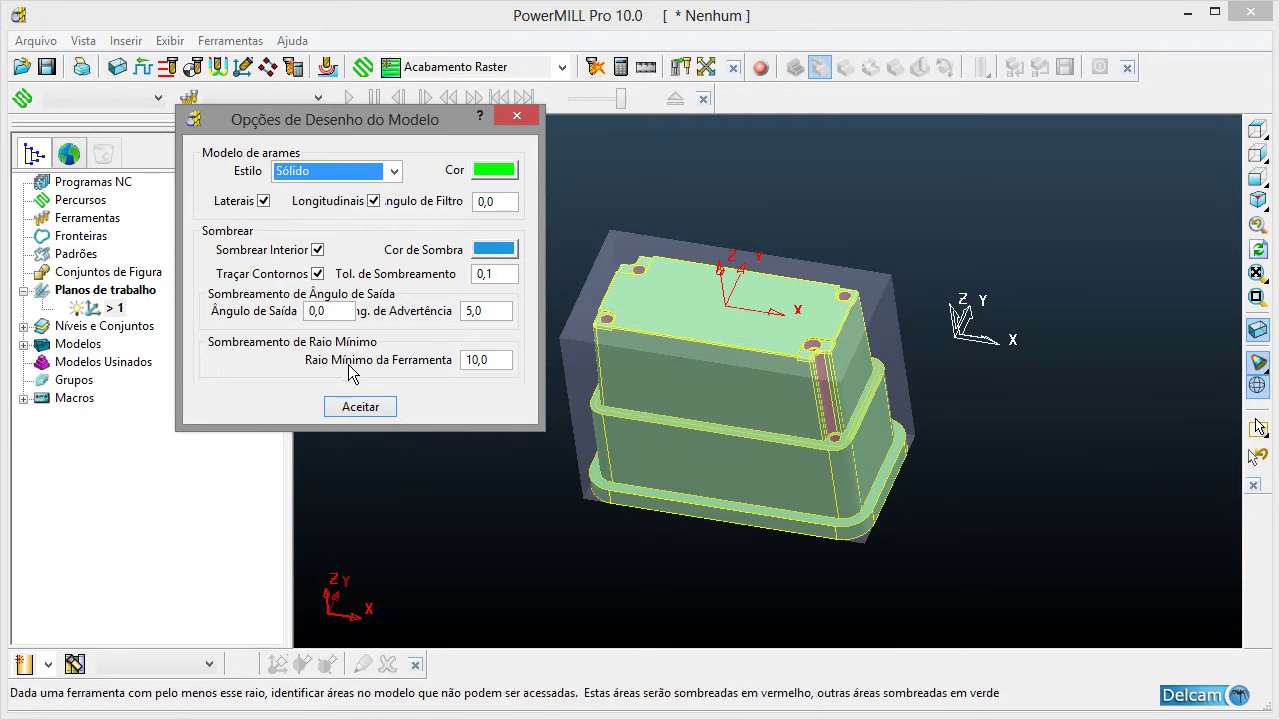
- Set the minimum tool radius for the shading to 5,0 and inspect the corner hole and notch up close
{"action": "left_click", "coordinate": [488, 362]}
{"action": "double_click", "coordinate": [488, 362]}
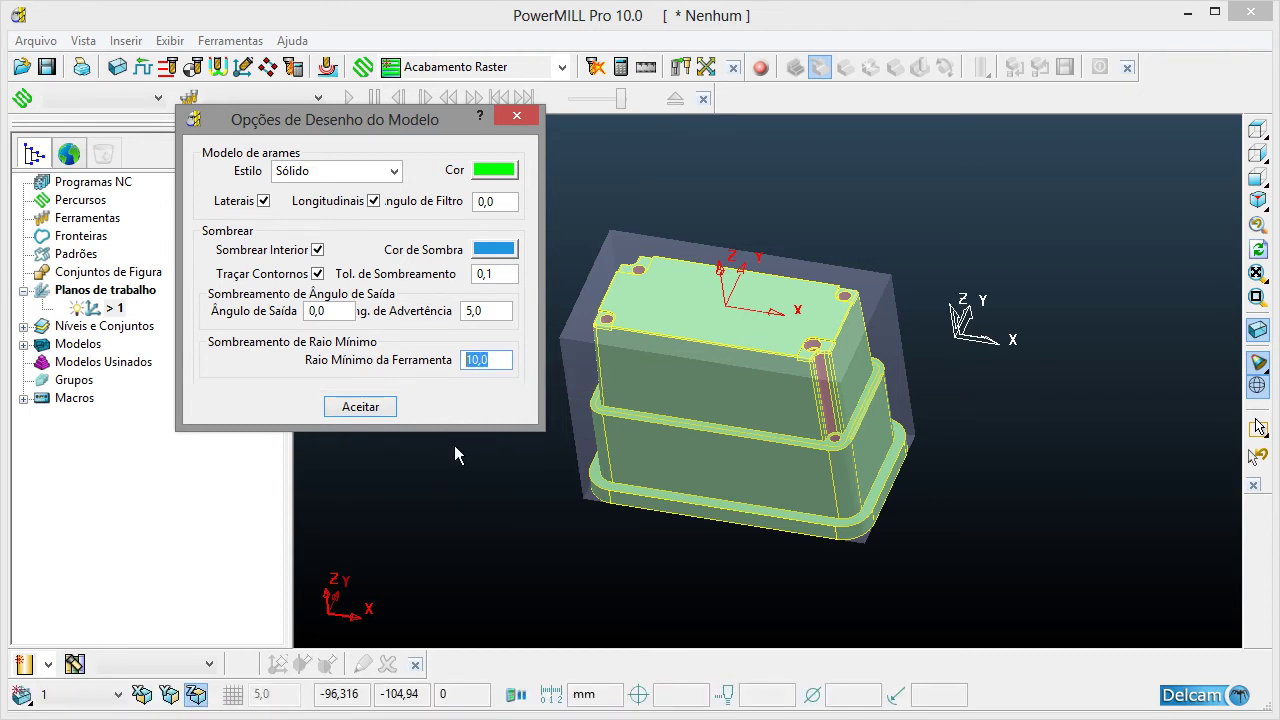
{"action": "type", "text": "50"}
{"action": "middle_click_drag", "start_coordinate": [925, 487], "coordinate": [837, 388]}
{"action": "scroll", "coordinate": [837, 388], "scroll_direction": "down", "scroll_amount": 2}
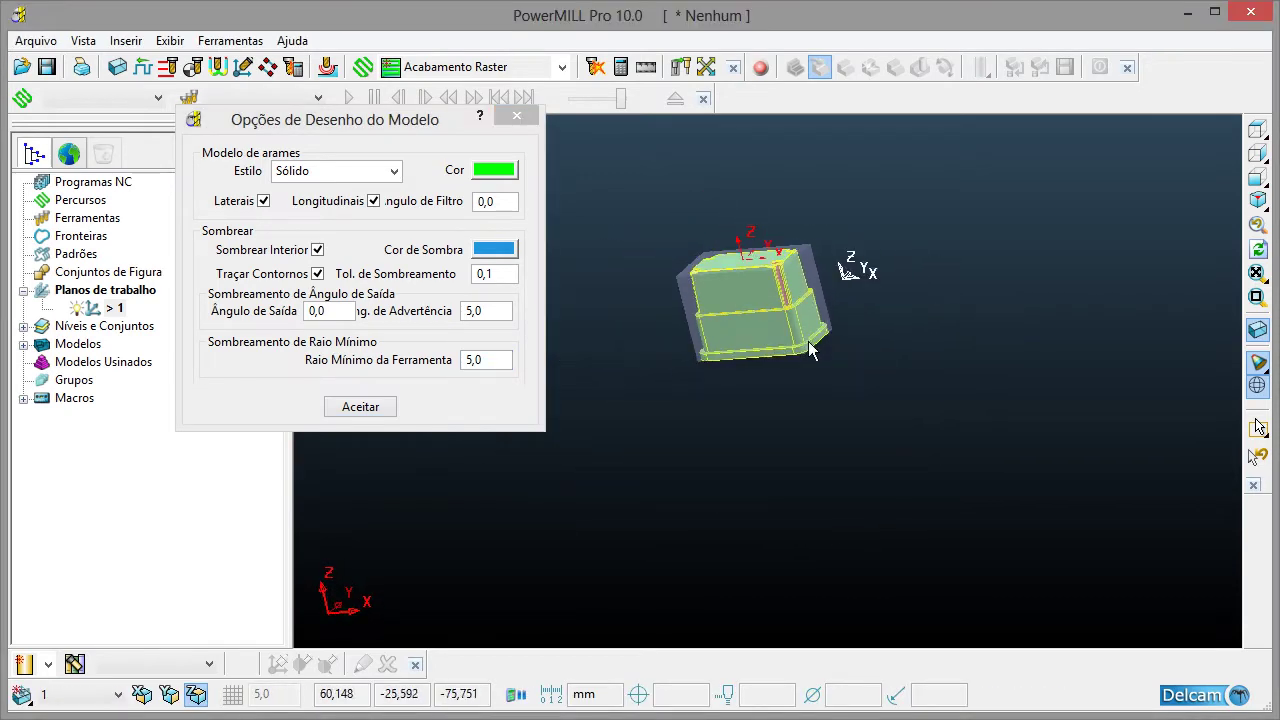
{"action": "scroll", "coordinate": [790, 255], "scroll_direction": "up", "scroll_amount": 10}
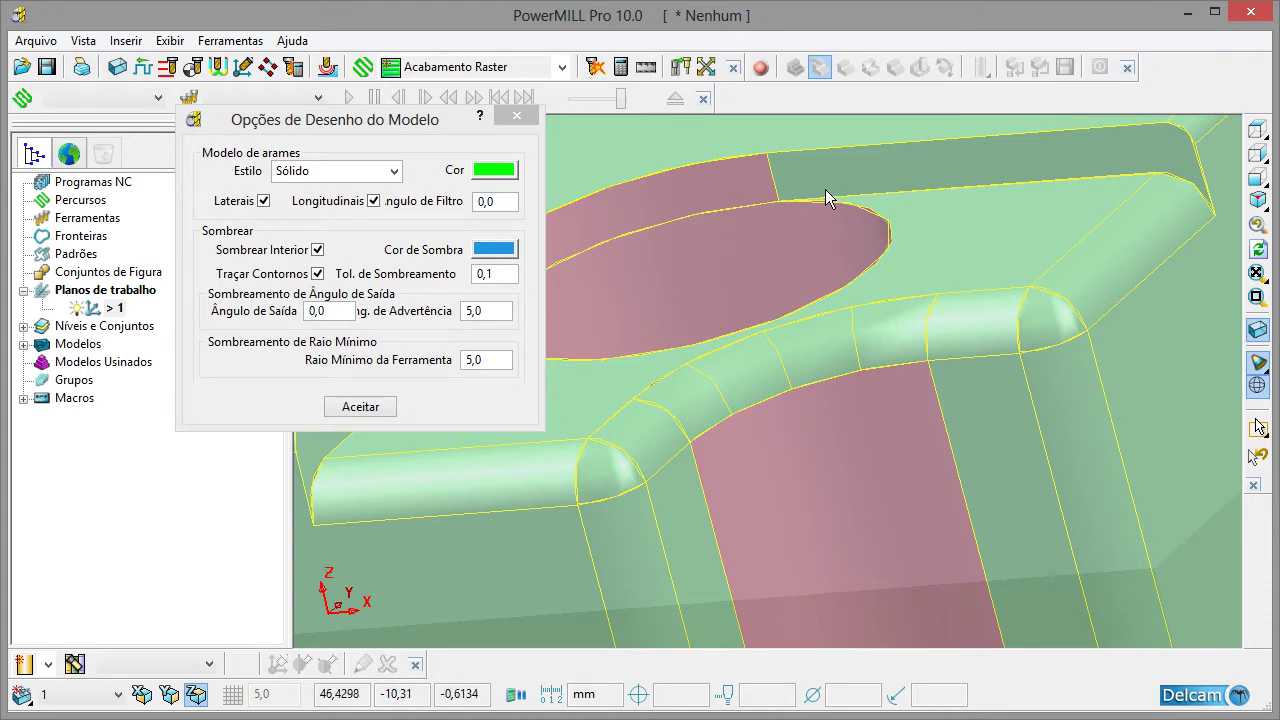
- Set the minimum tool radius for the shading to 4,0
{"action": "left_click", "coordinate": [503, 364]}
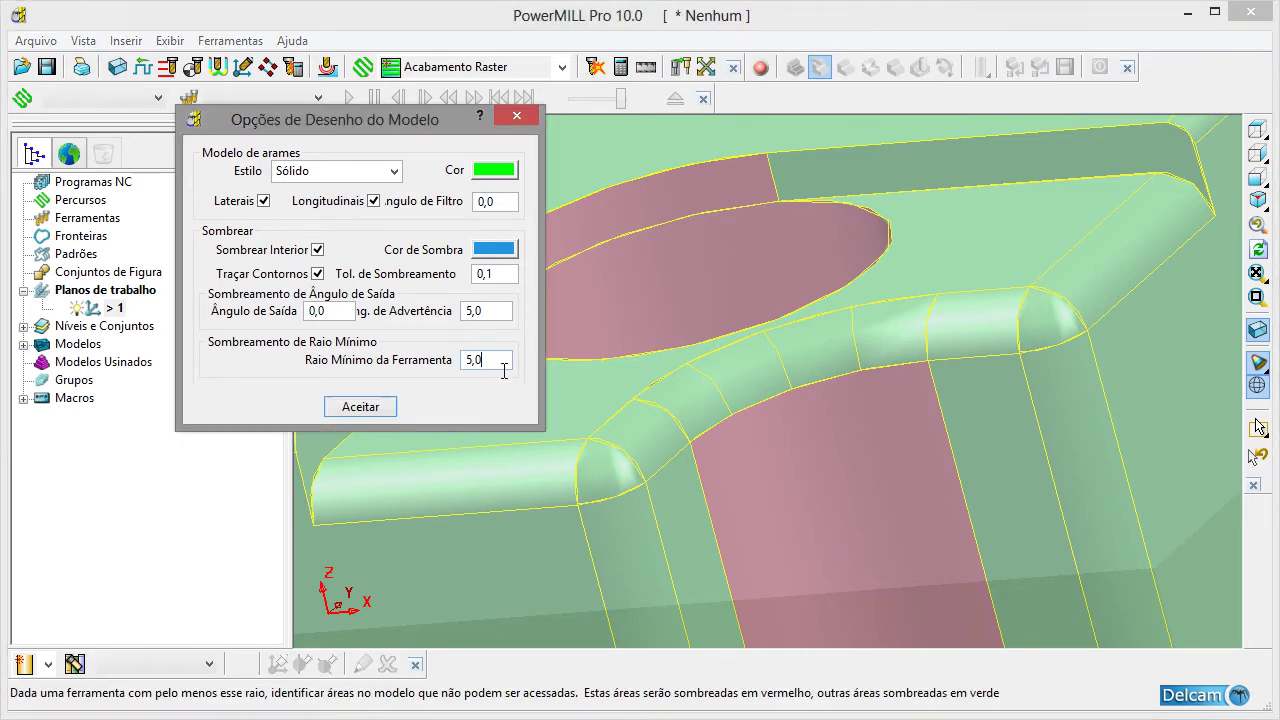
{"action": "left_click_drag", "start_coordinate": [504, 368], "coordinate": [451, 366]}
{"action": "type", "text": "4,0"}
{"action": "key", "text": "Return"}
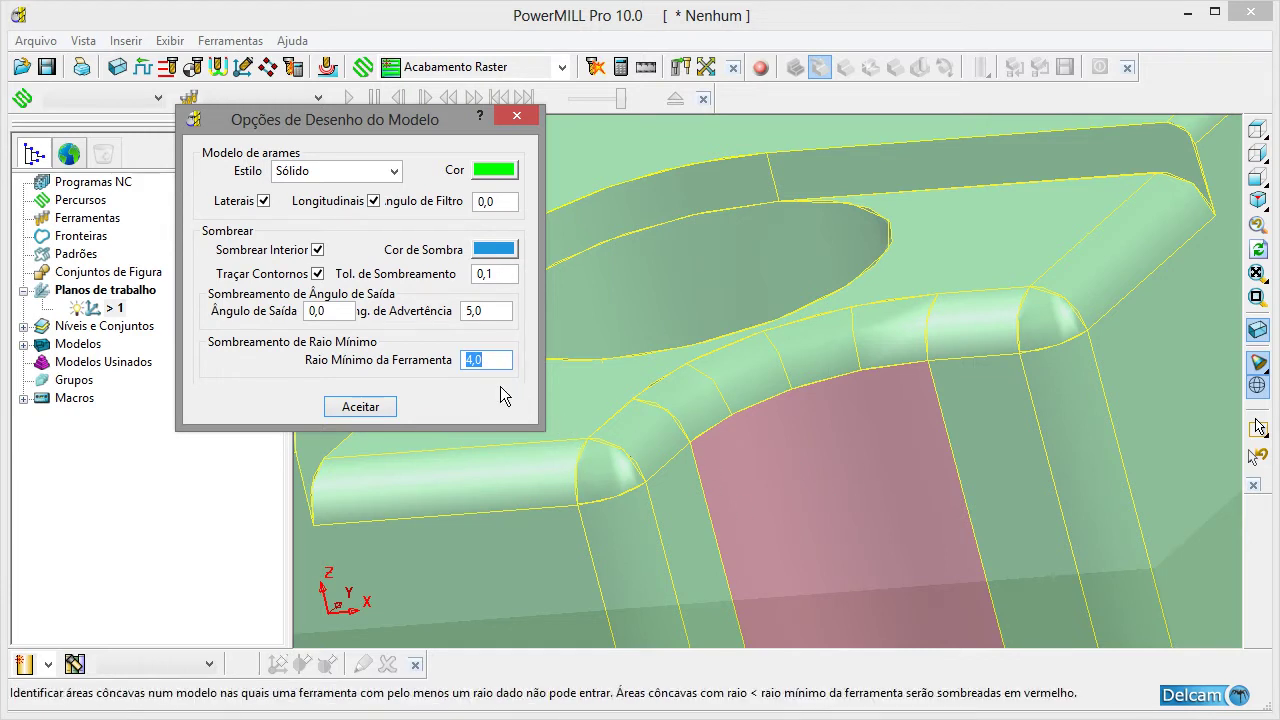
- Set the minimum tool radius for the shading to 3,0, check the whole model and accept the drawing options
{"action": "type", "text": "3"}
{"action": "key", "text": "Return"}
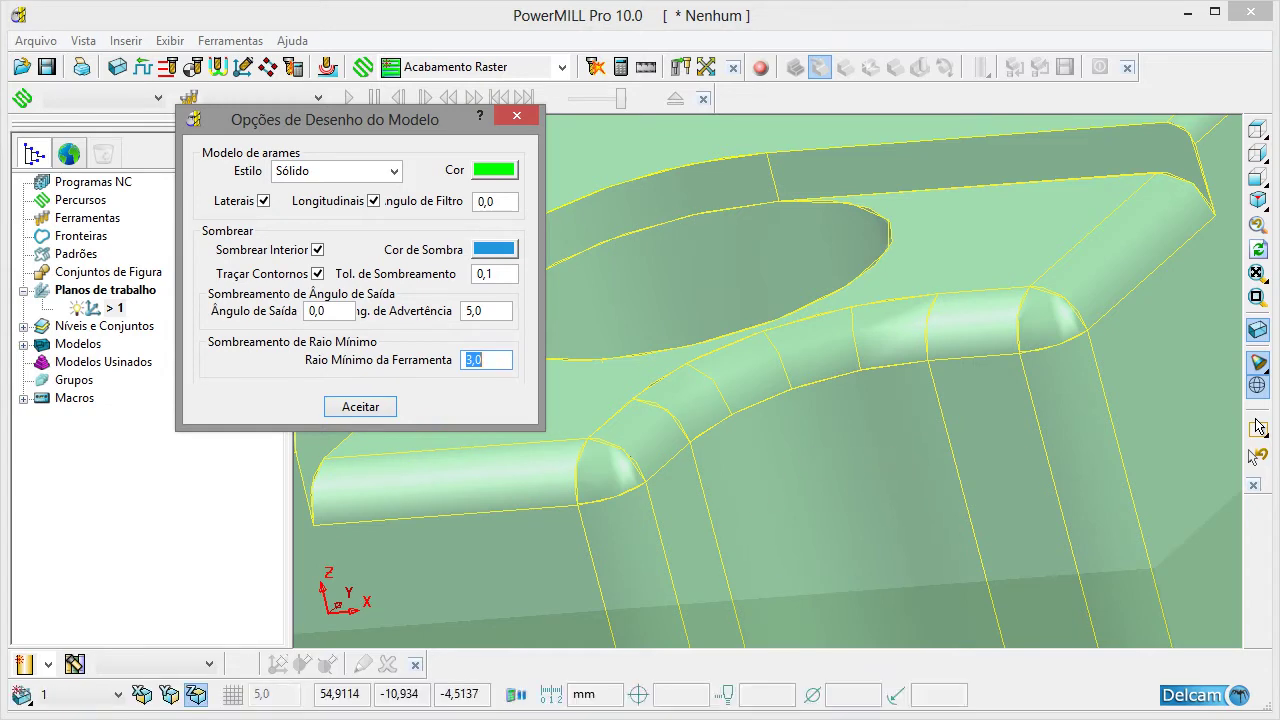
{"action": "left_click", "coordinate": [1258, 297]}
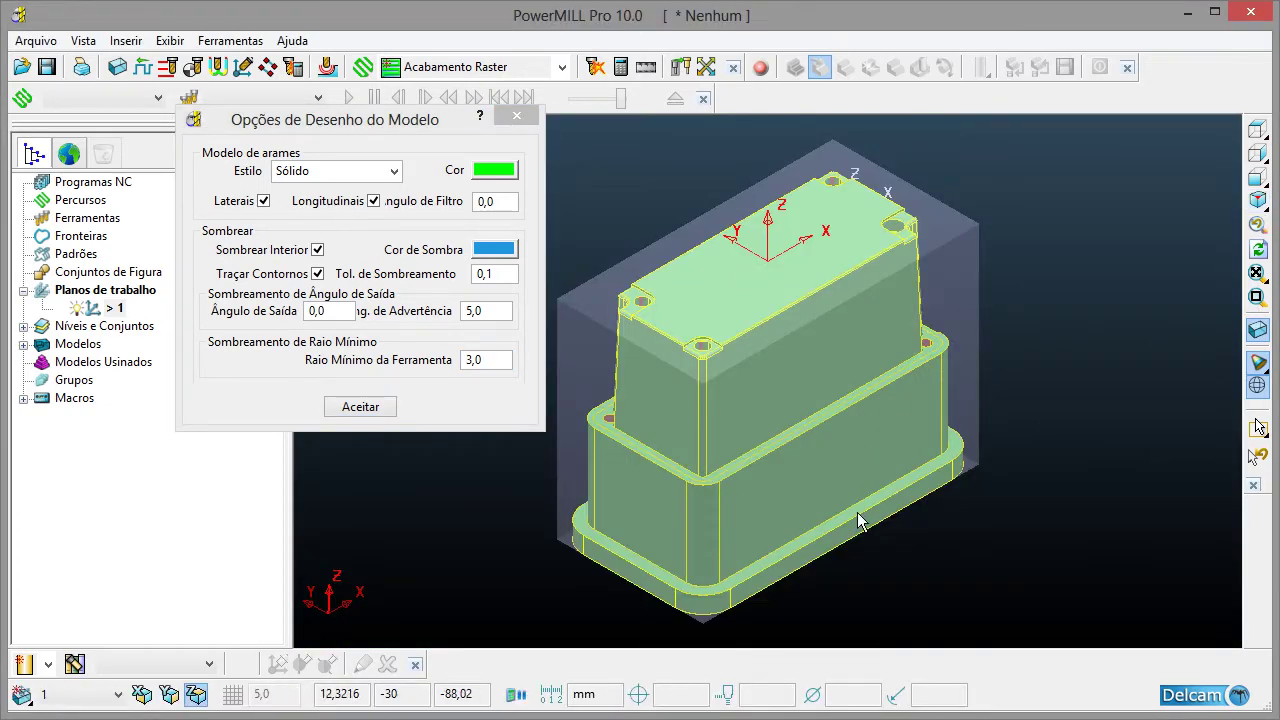
{"action": "middle_click_drag", "start_coordinate": [862, 520], "coordinate": [1145, 425]}
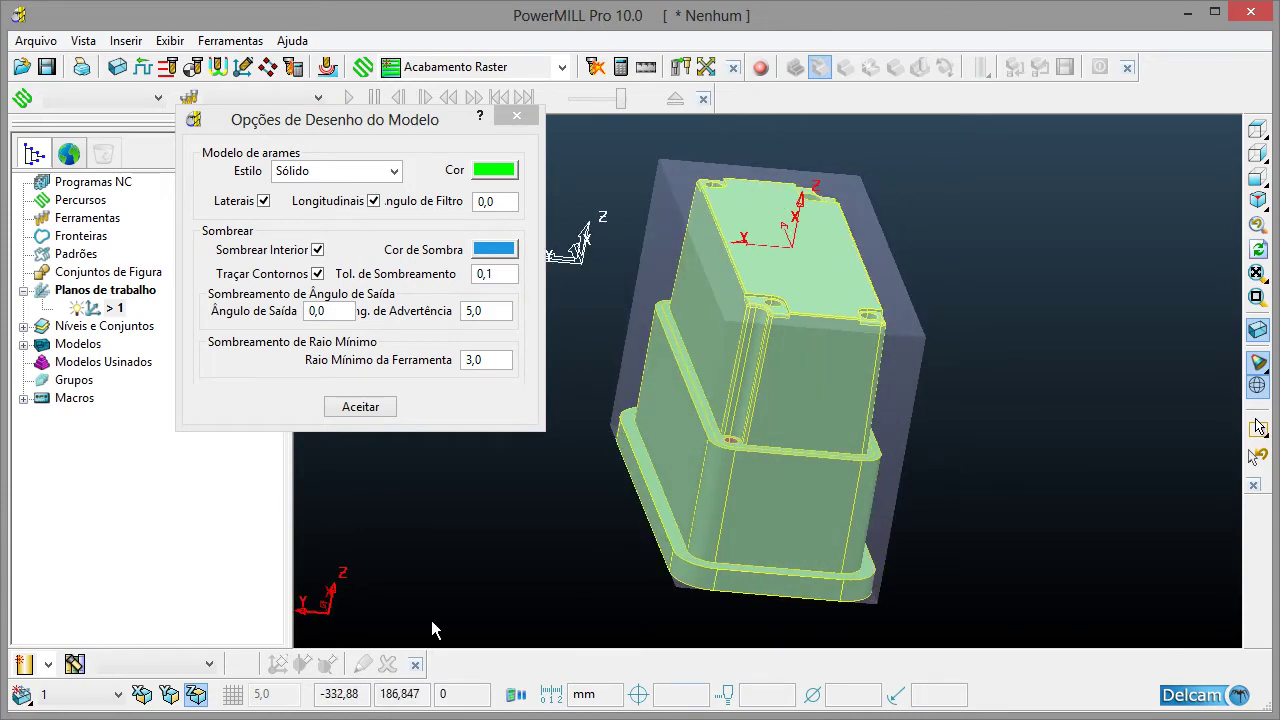
{"action": "left_click", "coordinate": [378, 410]}
- Examine the shaded model at an angle, from the top along Z and in isometric view
{"action": "middle_click_drag", "start_coordinate": [708, 409], "coordinate": [694, 369]}
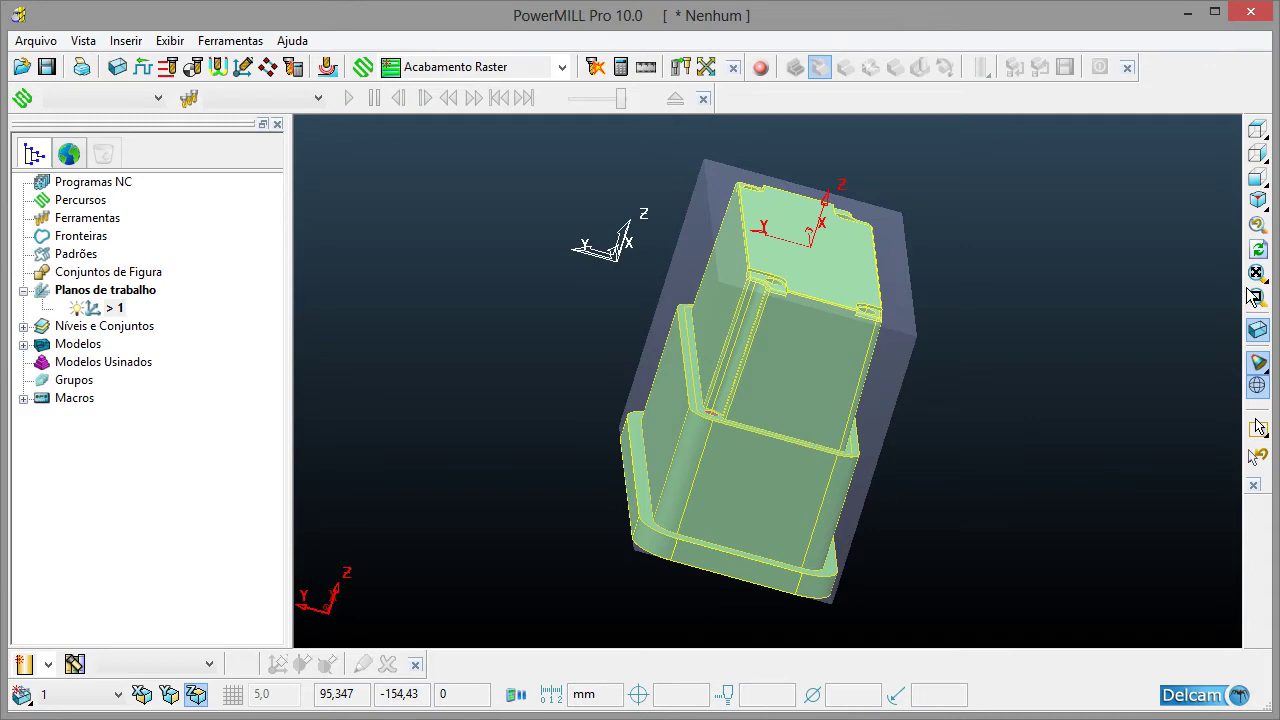
{"action": "left_click", "coordinate": [1256, 129]}
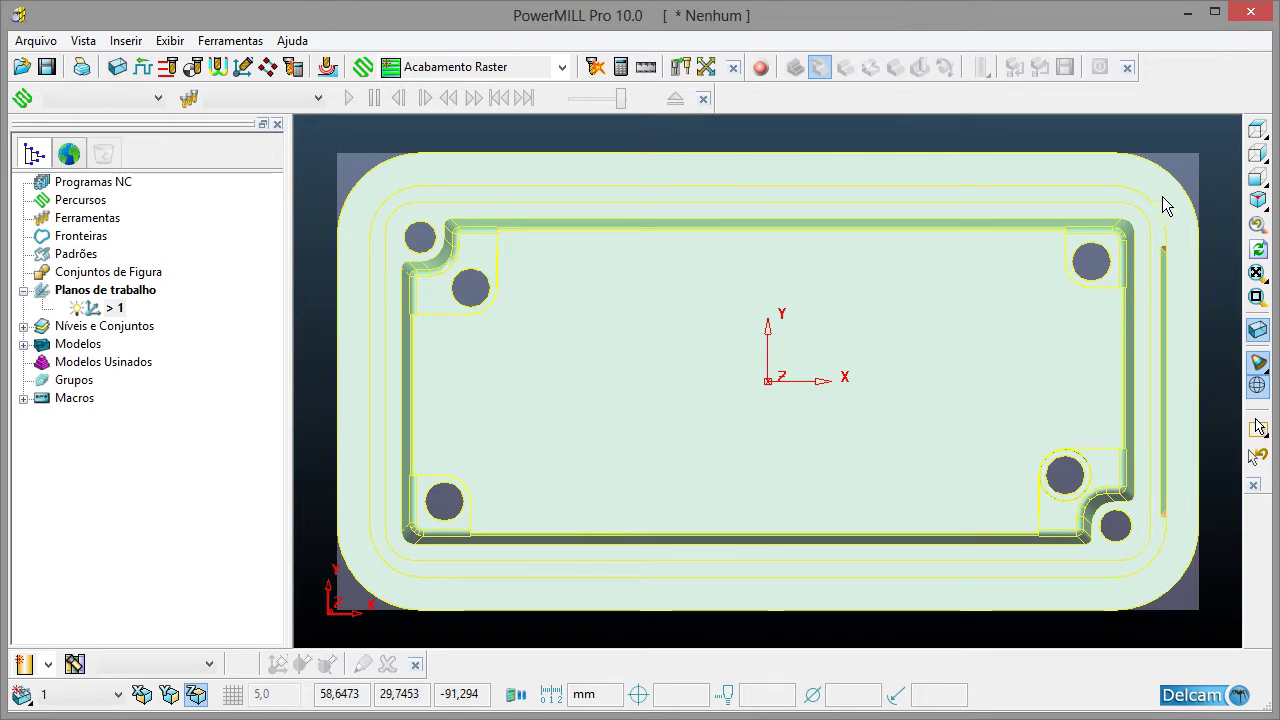
{"action": "left_click", "coordinate": [1257, 199]}
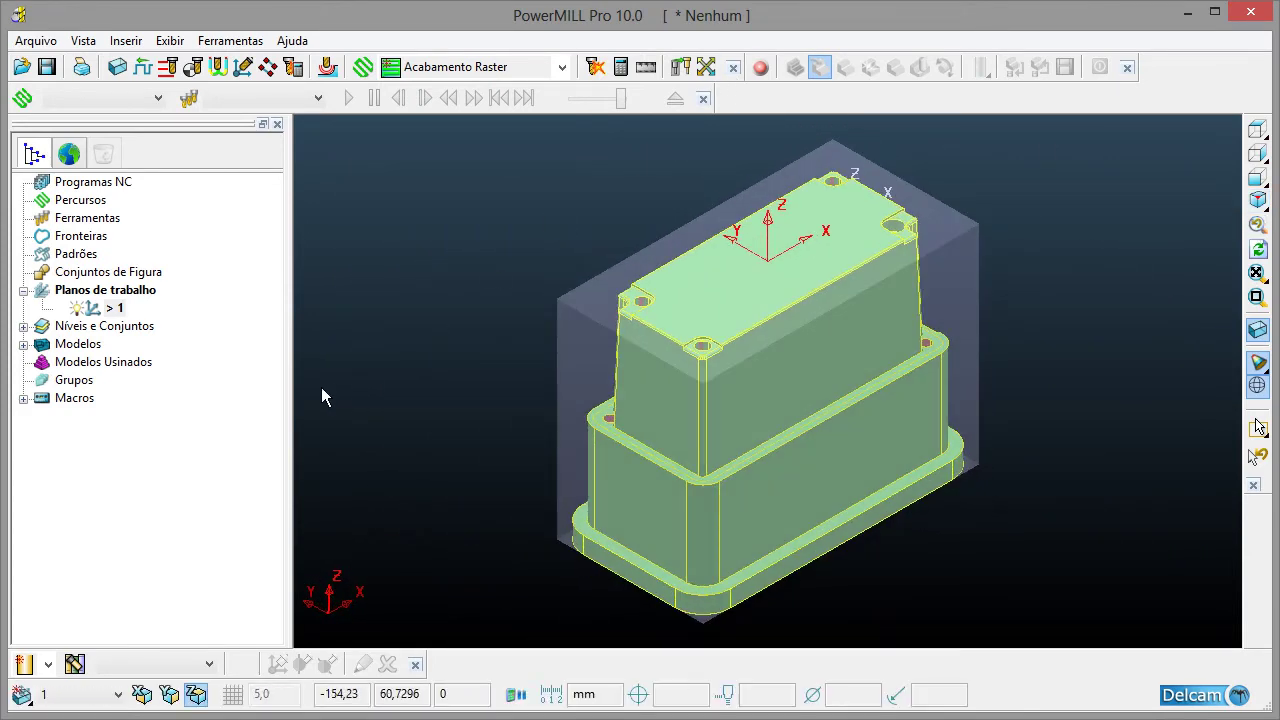
- Create the SUPORTE Ø32MM tool from the tool database and show it in the project's tool list
{"action": "left_click", "coordinate": [74, 664]}
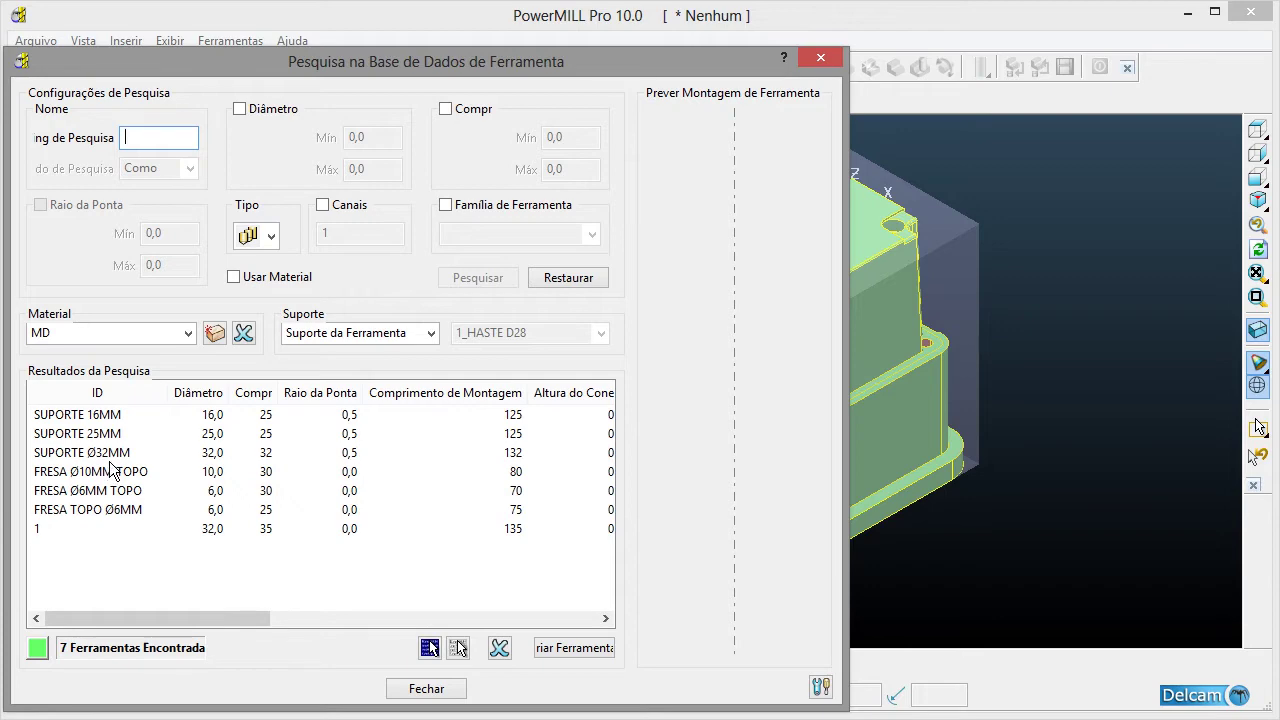
{"action": "left_click", "coordinate": [820, 58]}
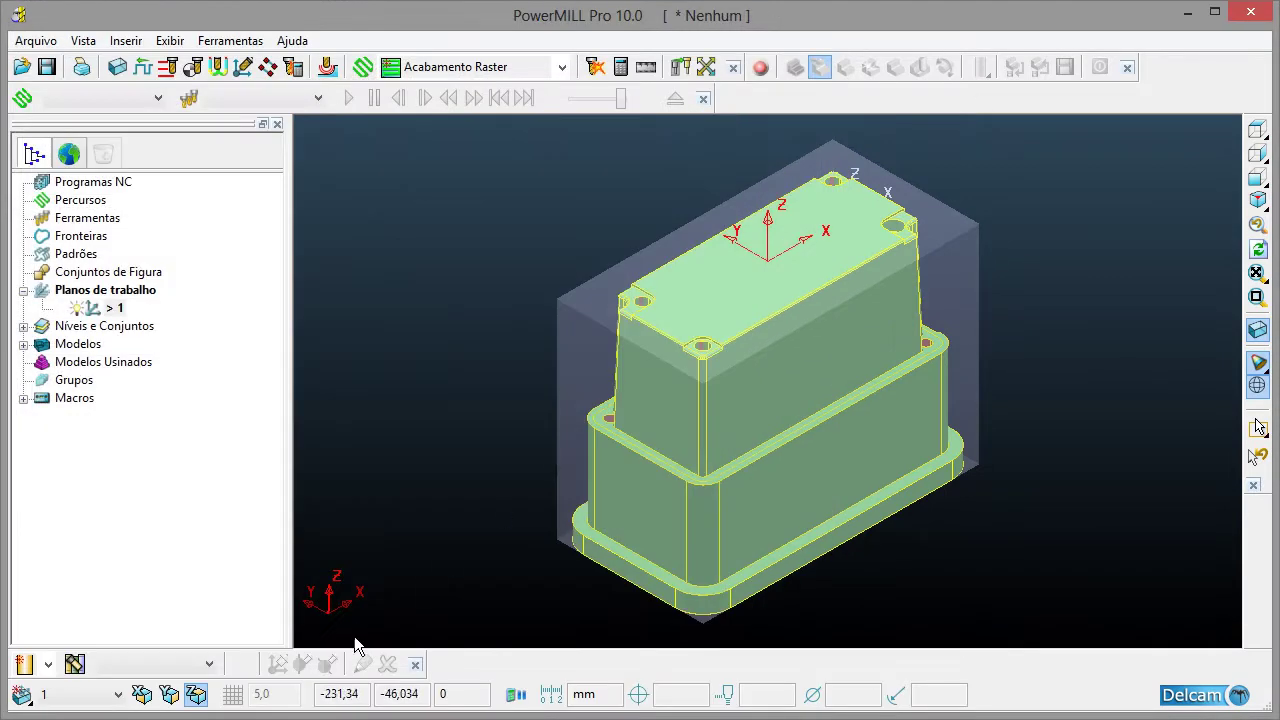
{"action": "left_click", "coordinate": [88, 673]}
{"action": "left_click_drag", "start_coordinate": [642, 62], "coordinate": [837, 18]}
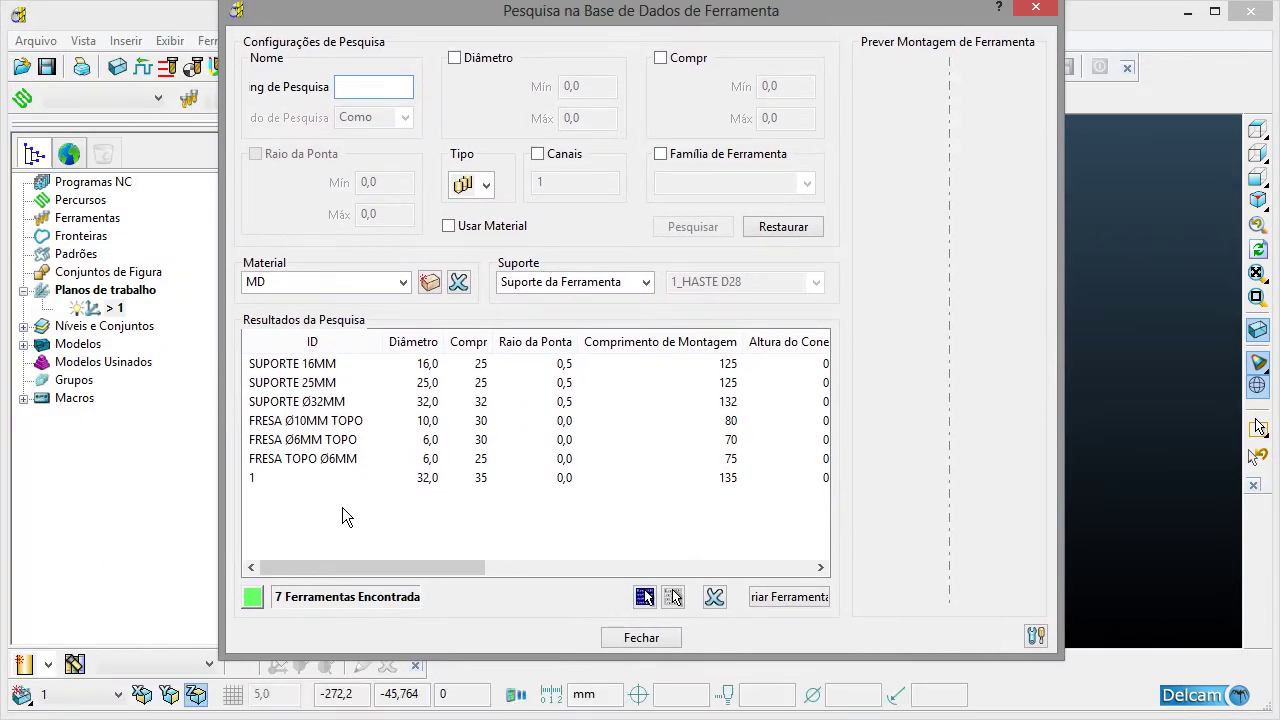
{"action": "double_click", "coordinate": [322, 405]}
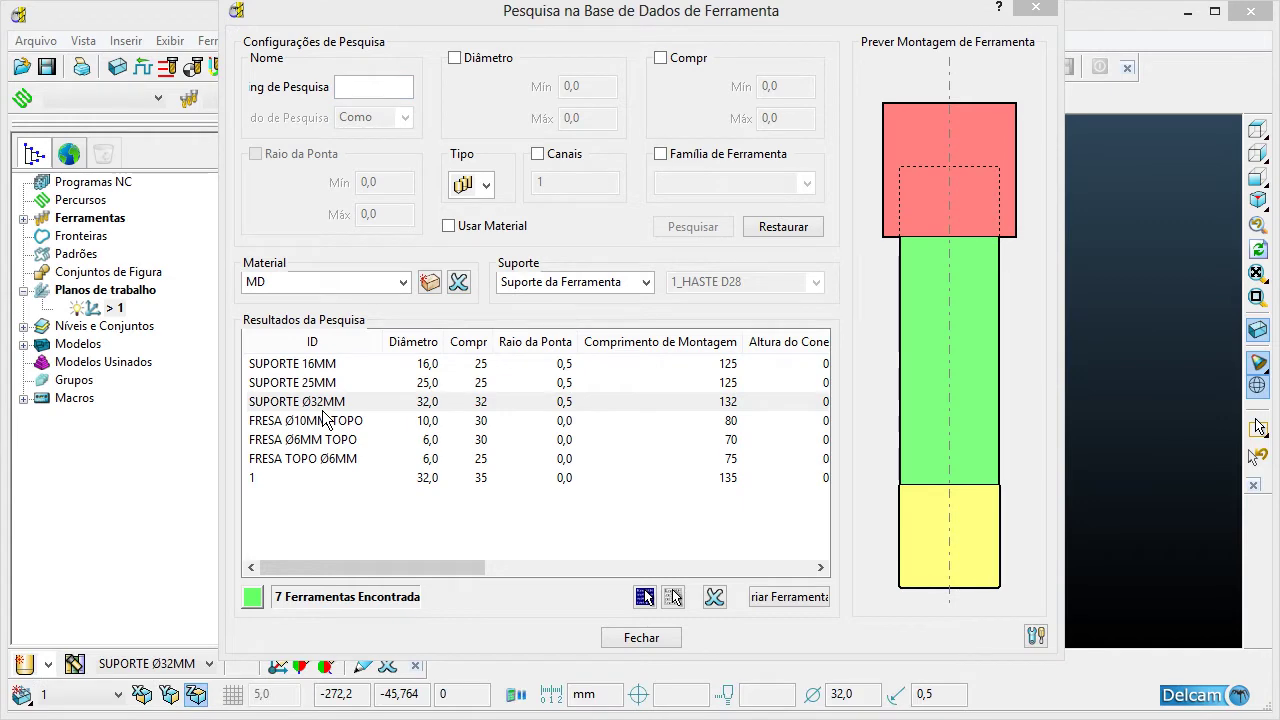
{"action": "left_click", "coordinate": [645, 640]}
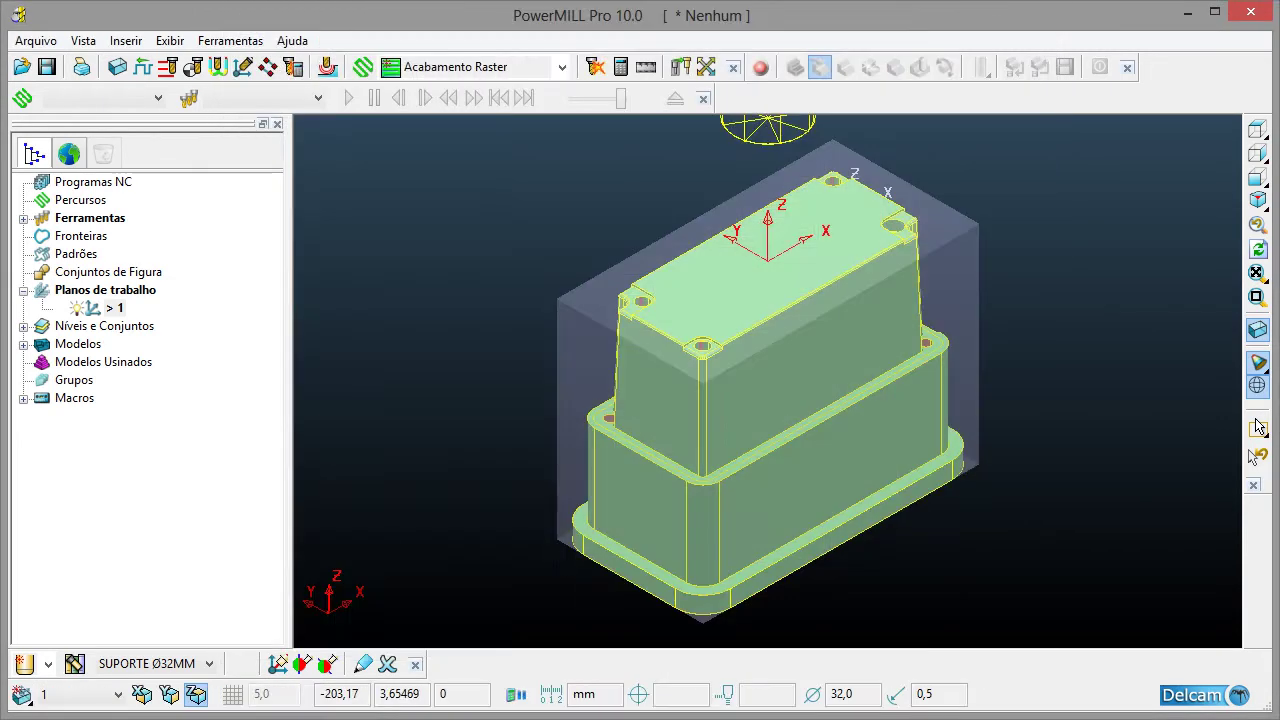
{"action": "left_click", "coordinate": [24, 219]}
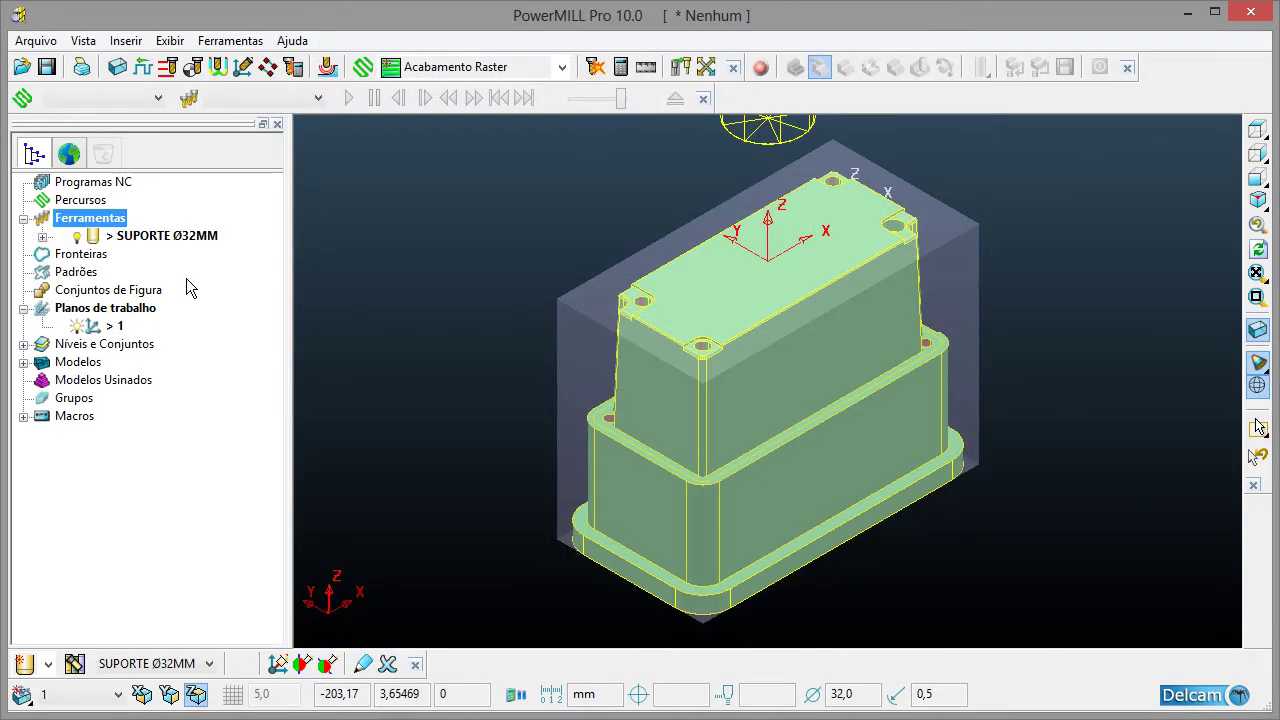
- Shade the SUPORTE Ø32MM tool and examine it above the model from several angles and in isometric view
{"action": "left_click", "coordinate": [176, 238]}
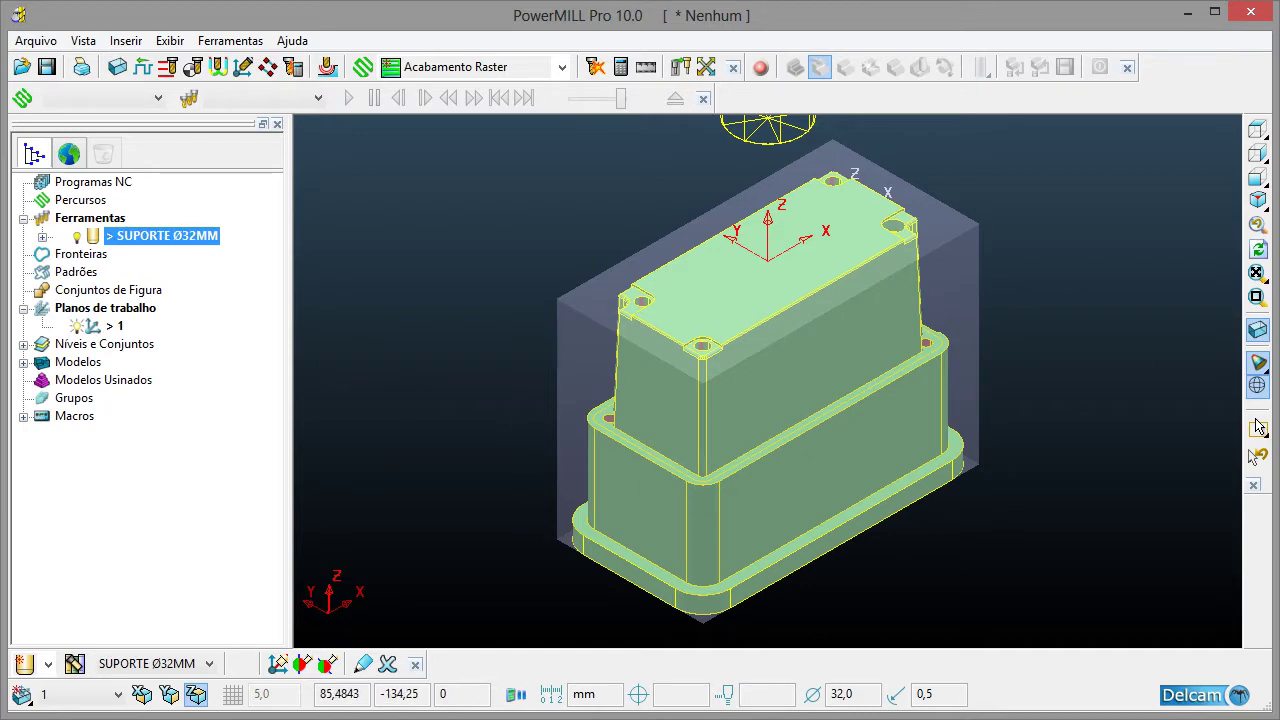
{"action": "left_click", "coordinate": [1258, 224]}
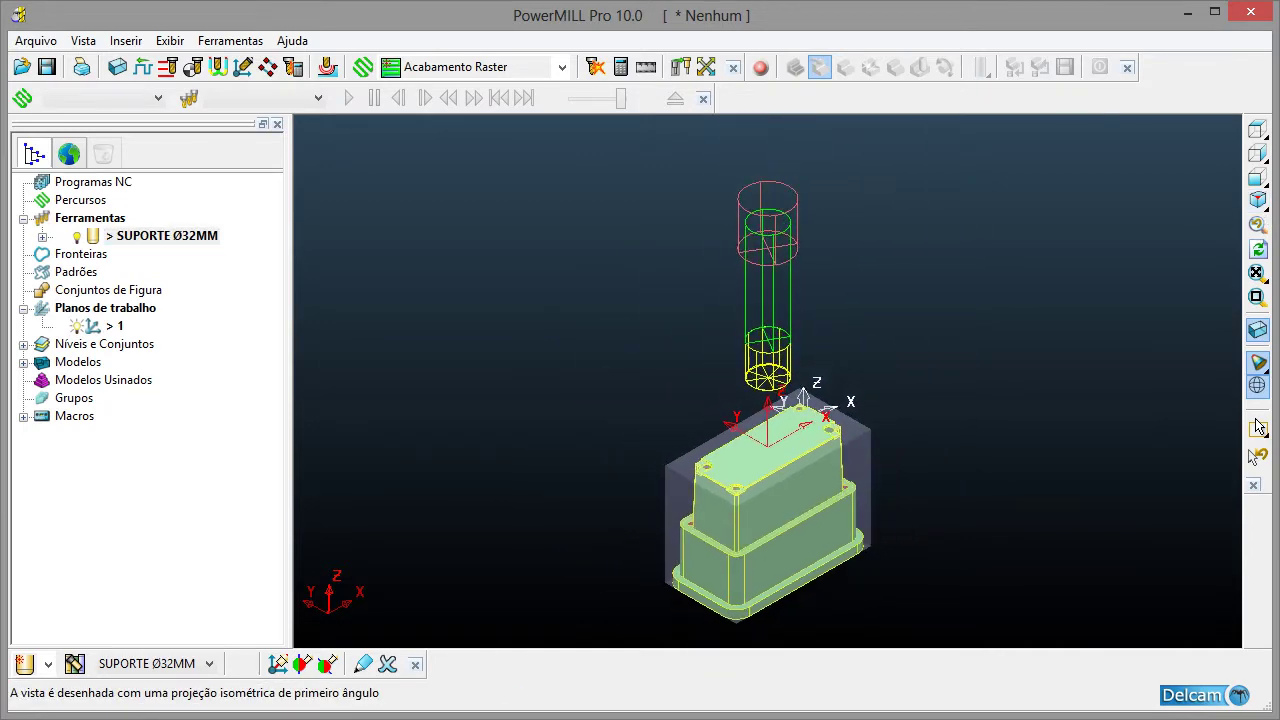
{"action": "right_click", "coordinate": [783, 302]}
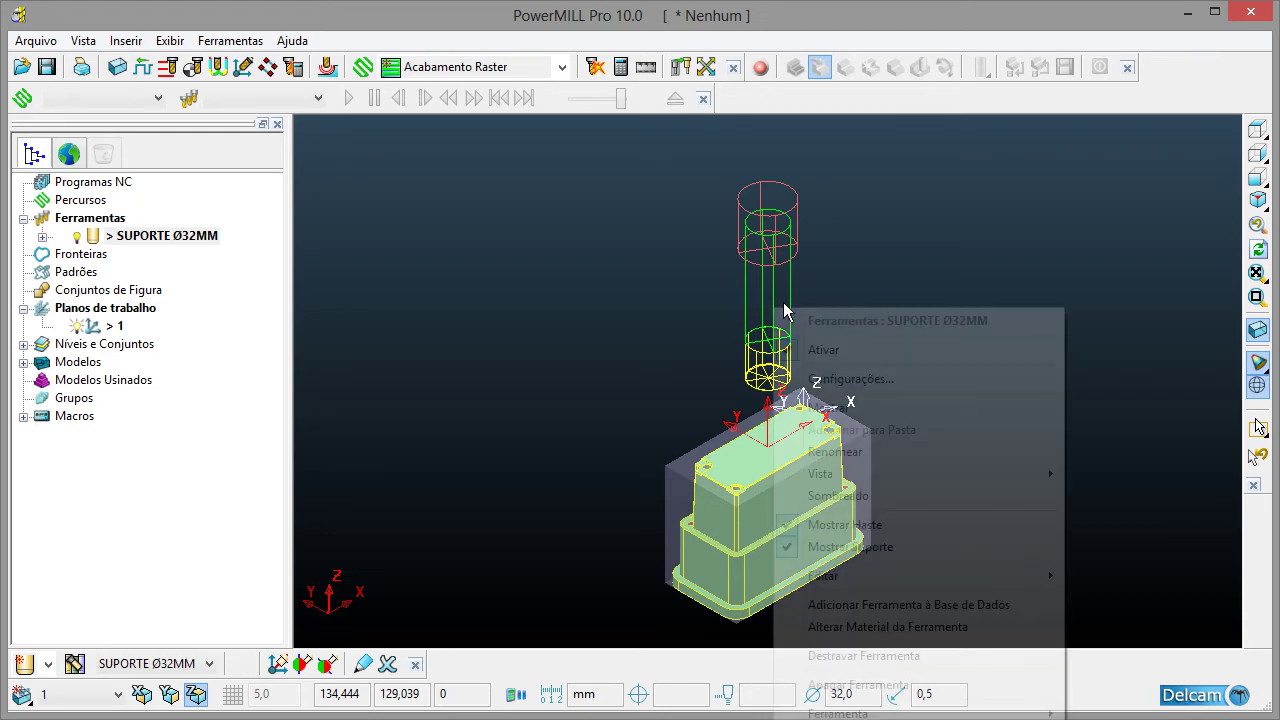
{"action": "left_click", "coordinate": [845, 496]}
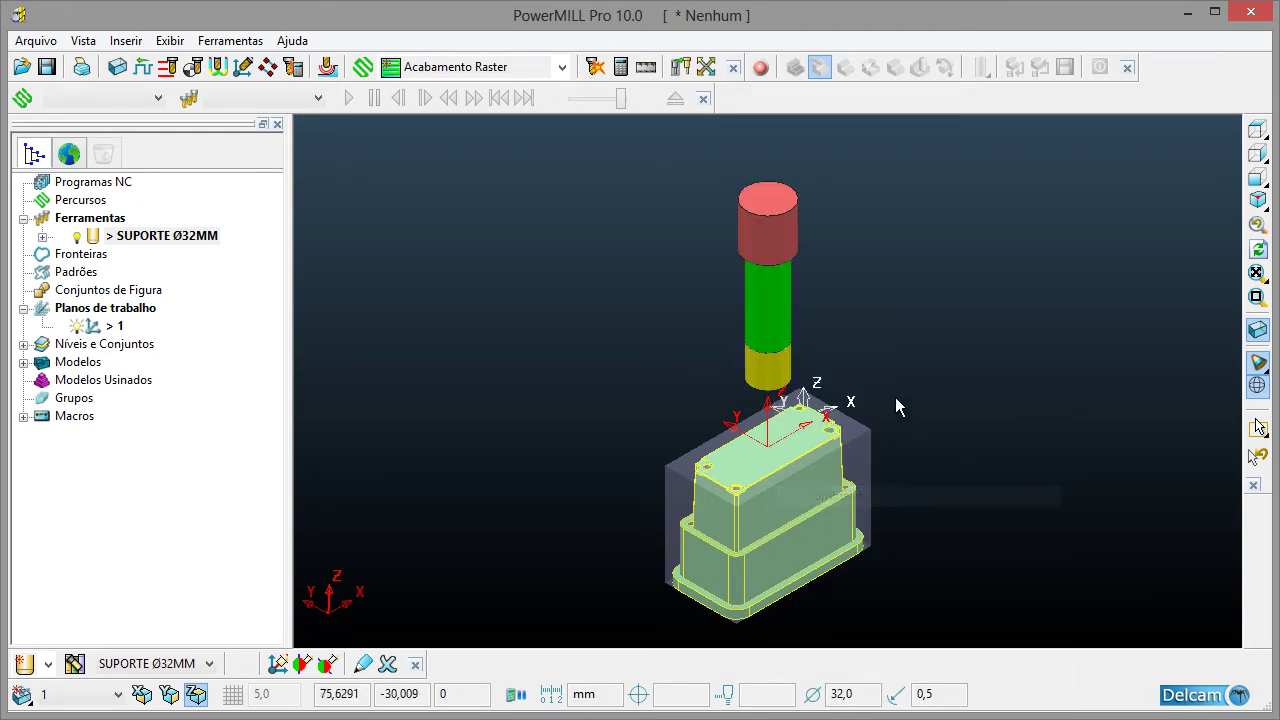
{"action": "mouse_move", "coordinate": [806, 295]}
{"action": "middle_mouse_down"}
{"action": "mouse_move", "coordinate": [880, 224]}
{"action": "mouse_move", "coordinate": [786, 242]}
{"action": "middle_mouse_up"}
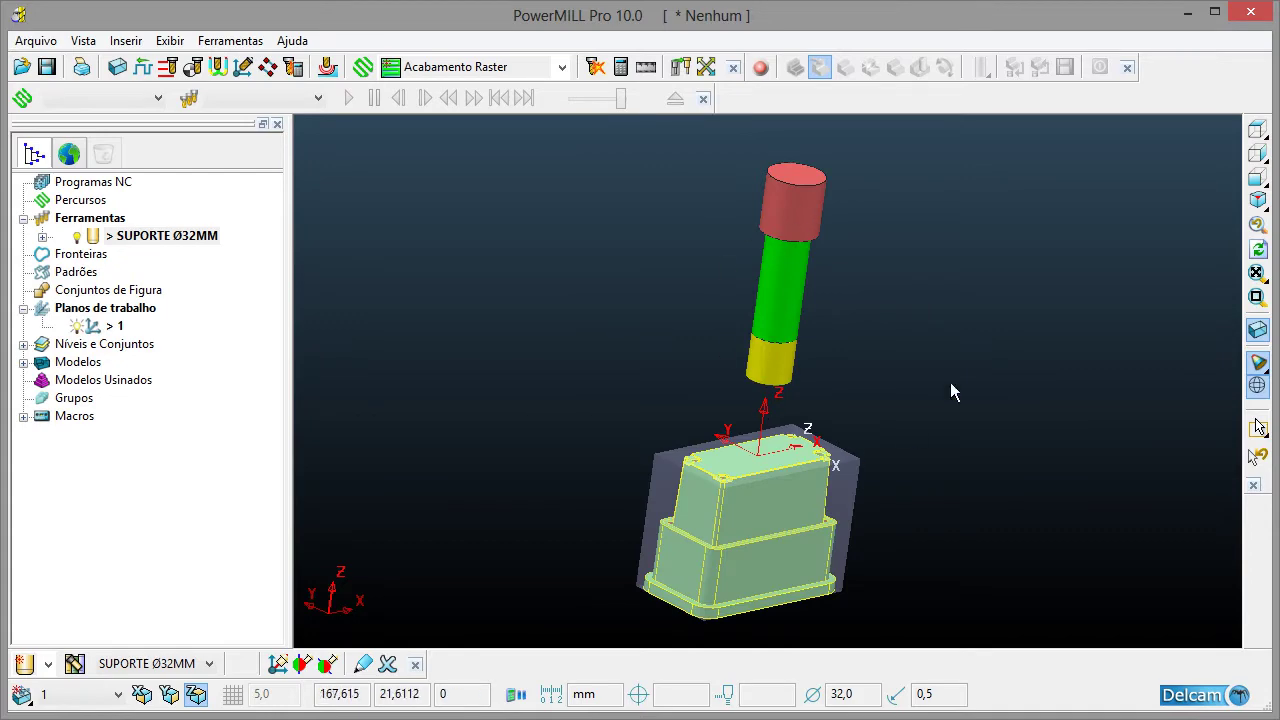
{"action": "middle_click_drag", "start_coordinate": [874, 383], "coordinate": [740, 215]}
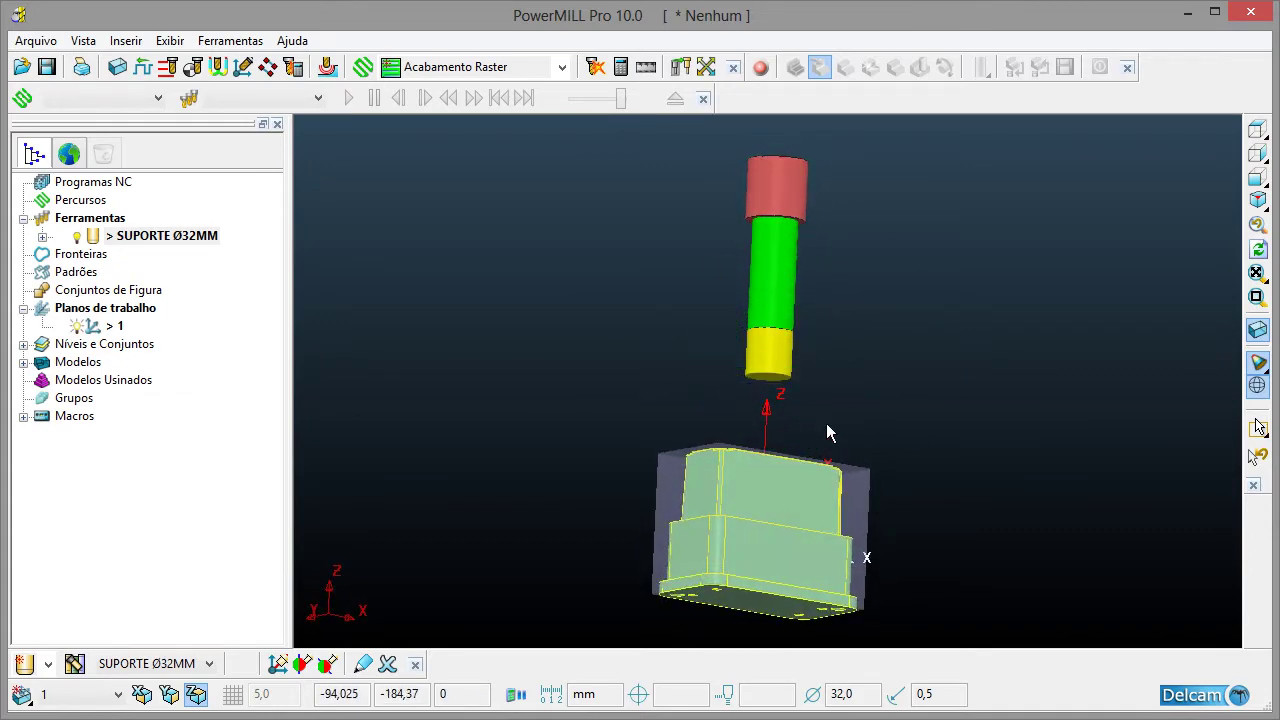
{"action": "left_click", "coordinate": [1257, 199]}
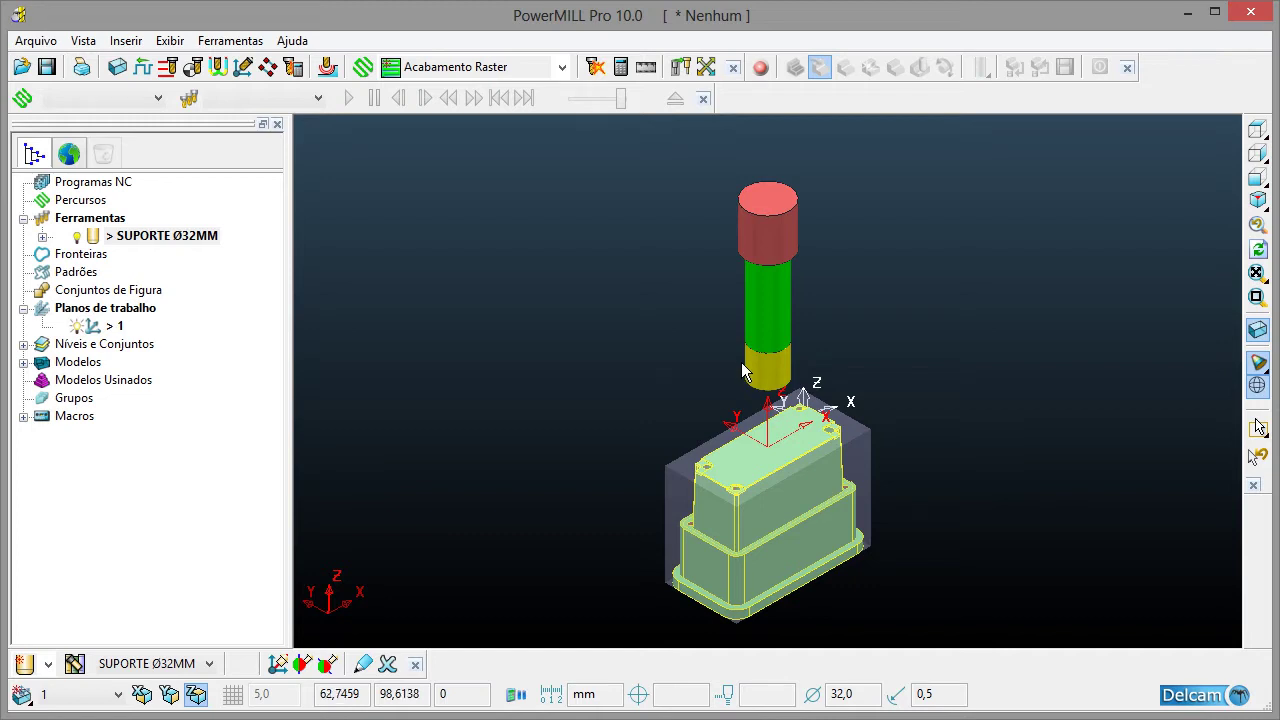
- Reset the rapid move heights to the safe heights, with Z Seguro at 10,0 and Z Inicial at 5,0
{"action": "left_click", "coordinate": [1257, 176]}
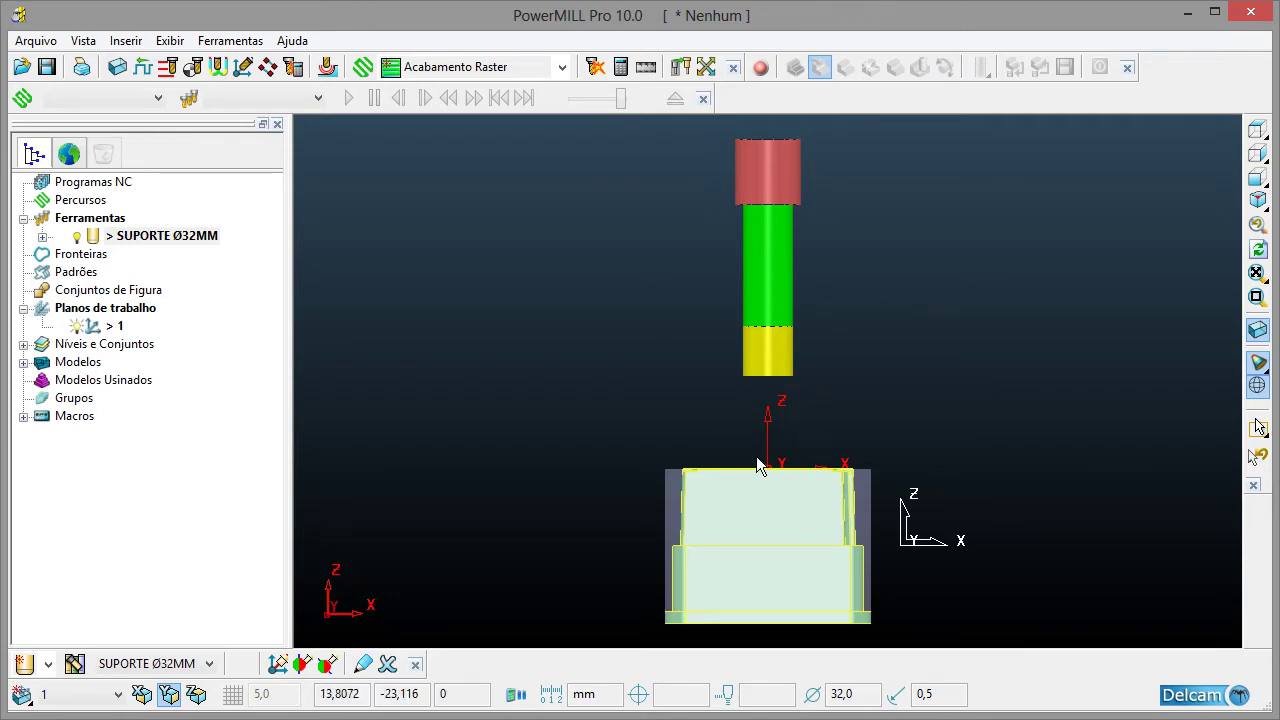
{"action": "left_click", "coordinate": [169, 77]}
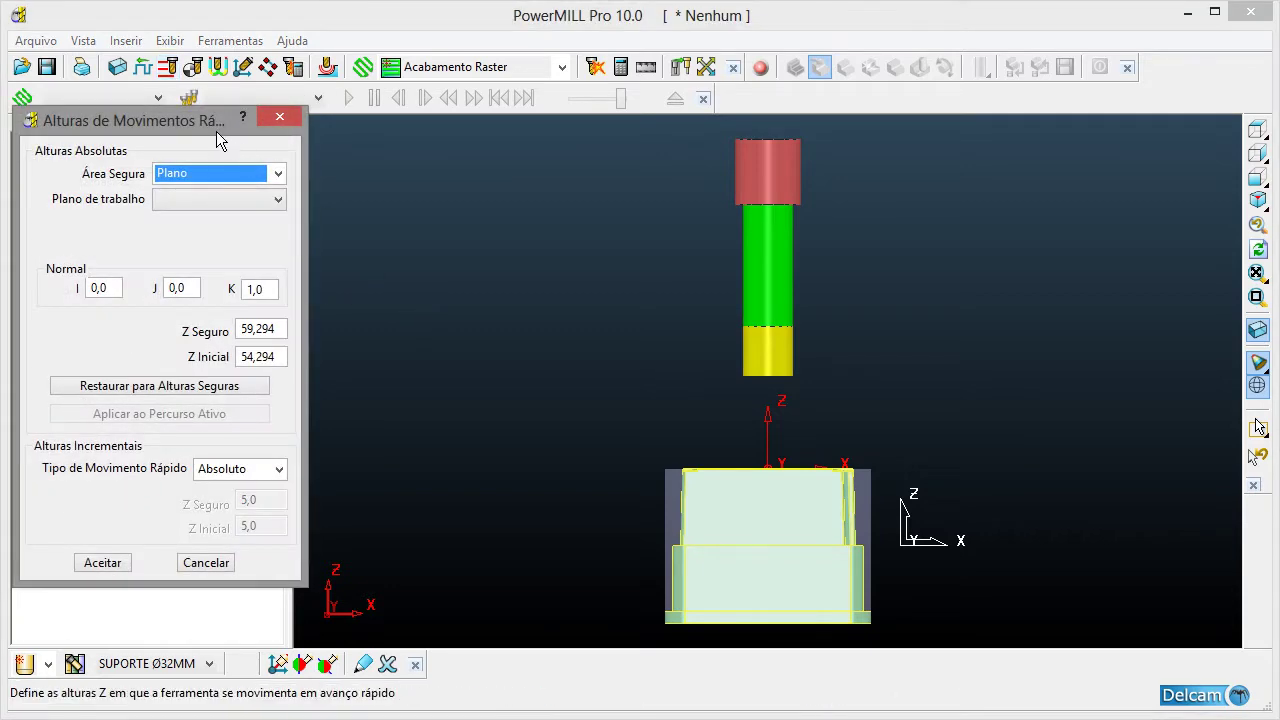
{"action": "left_click_drag", "start_coordinate": [216, 131], "coordinate": [572, 94]}
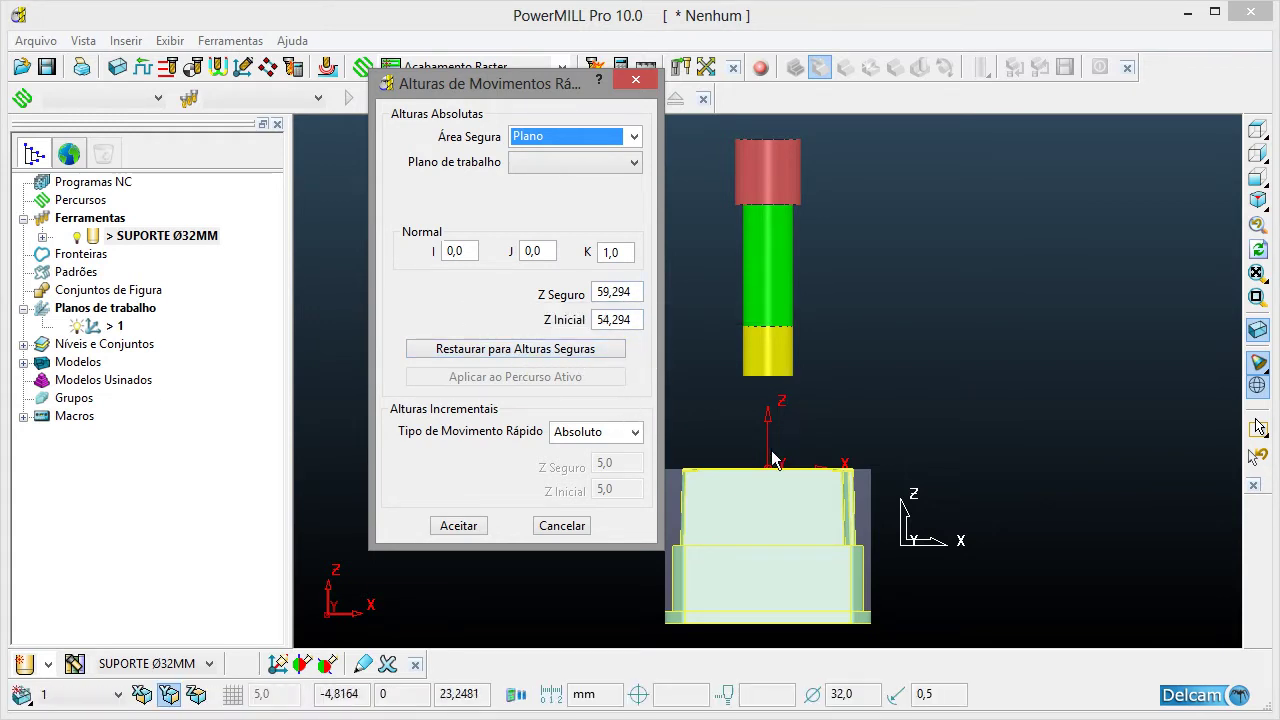
{"action": "left_click", "coordinate": [487, 349]}
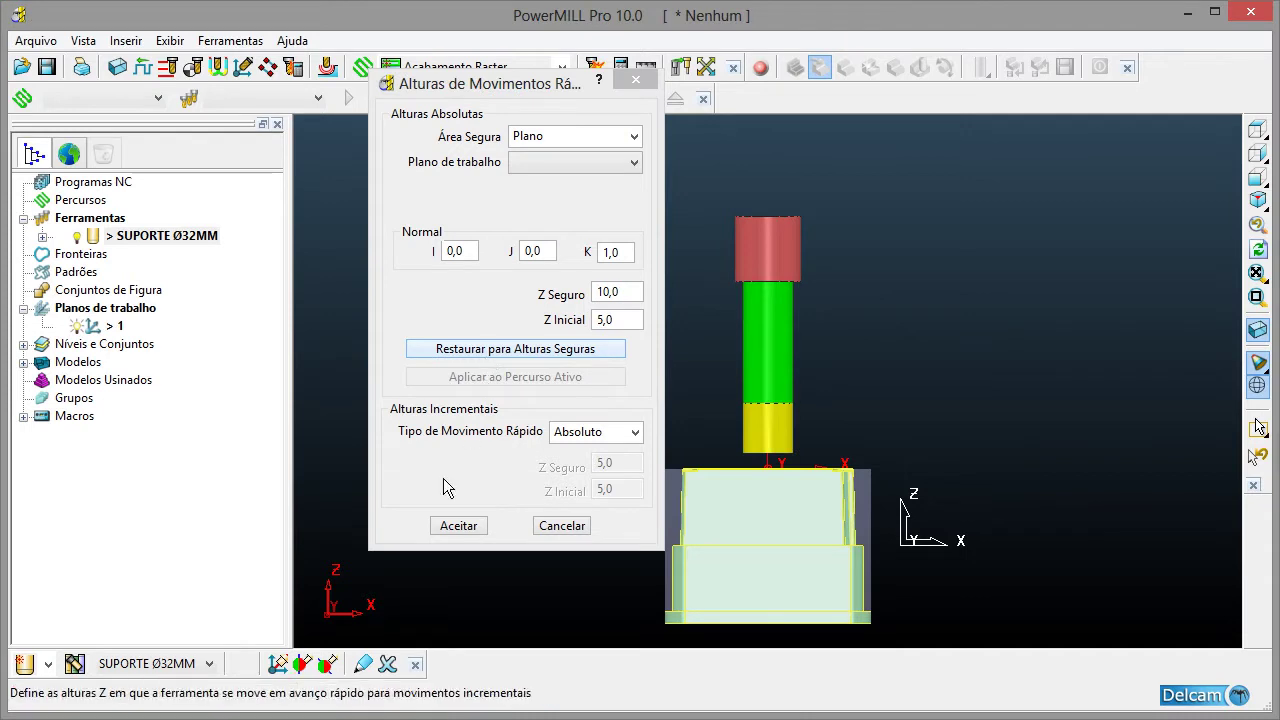
{"action": "left_click_drag", "start_coordinate": [501, 84], "coordinate": [376, 64]}
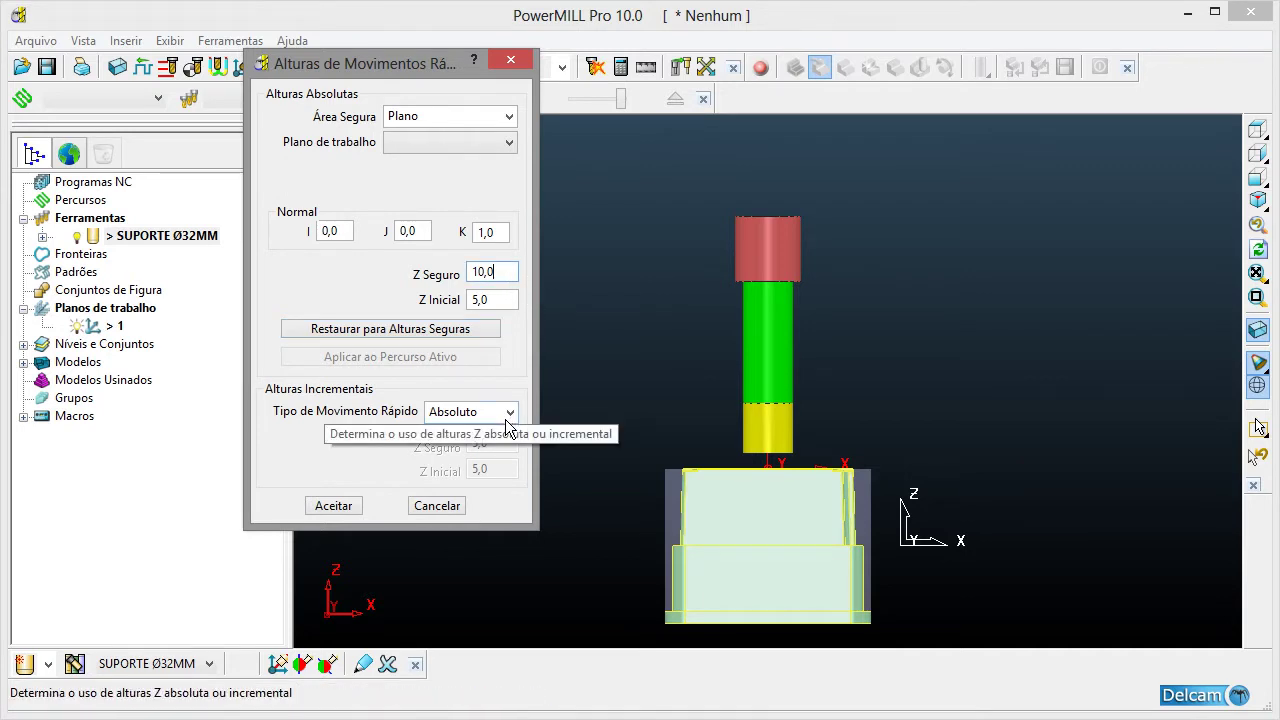
- Try a Z Seguro of 5,0 and a Z Inicial of 2,0 for the absolute rapid move heights
{"action": "left_click", "coordinate": [500, 303]}
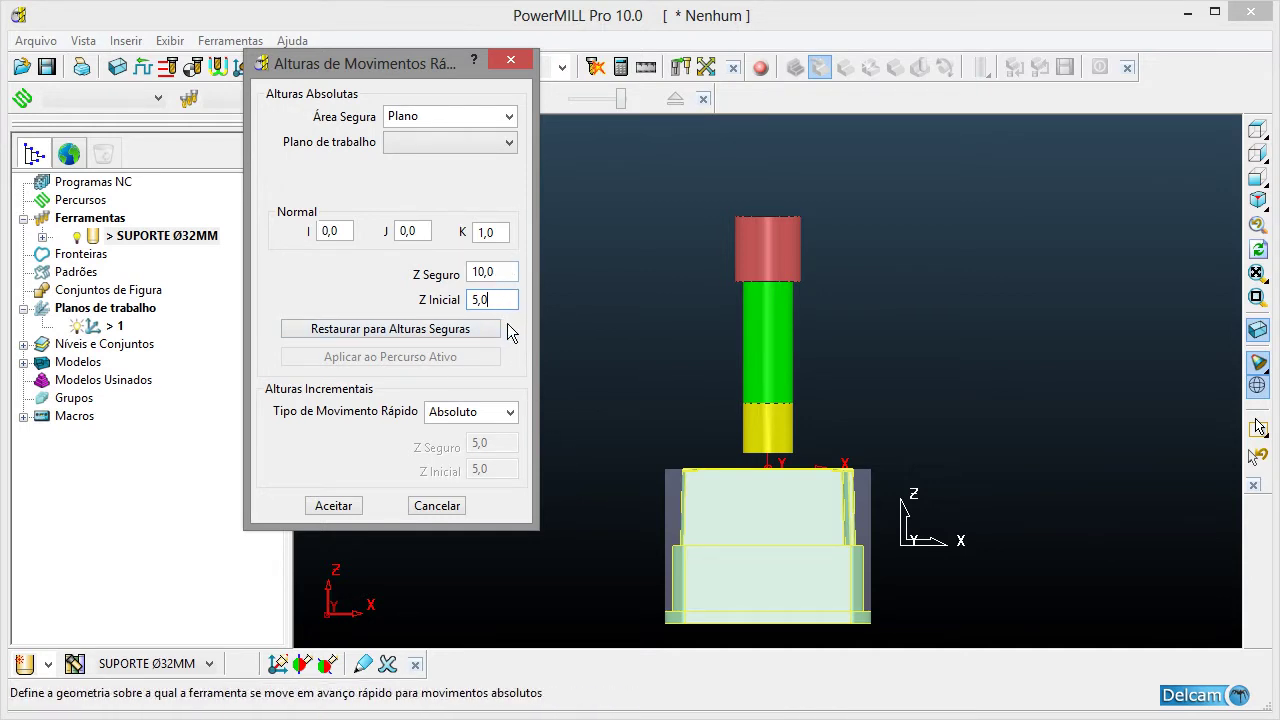
{"action": "left_click", "coordinate": [485, 272]}
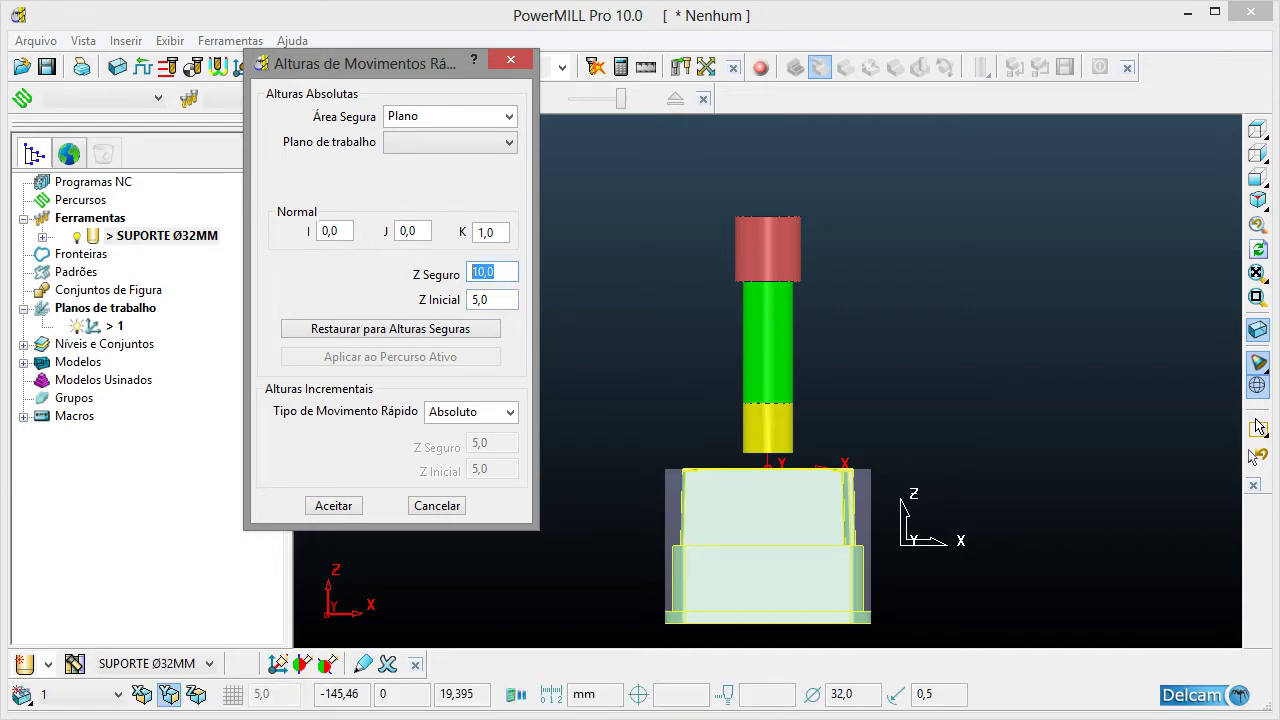
{"action": "type", "text": "5"}
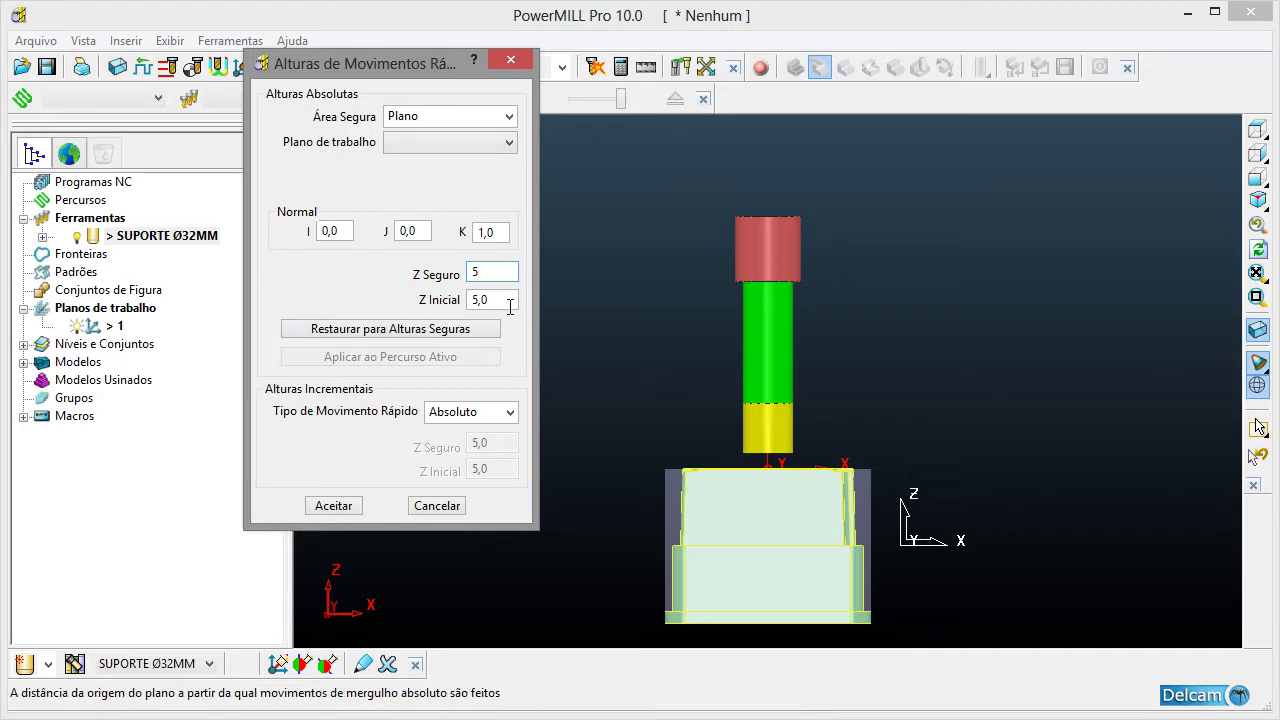
{"action": "left_click", "coordinate": [510, 306]}
{"action": "left_click", "coordinate": [510, 307]}
{"action": "double_click", "coordinate": [510, 307]}
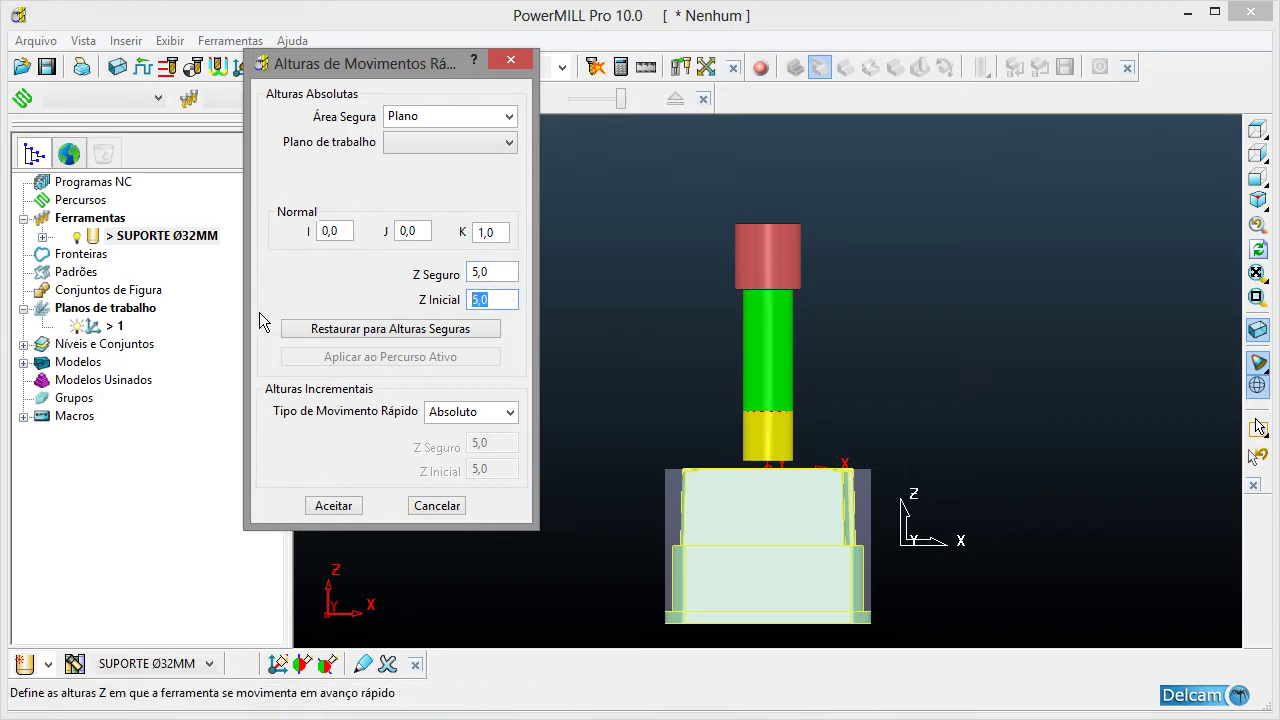
{"action": "type", "text": "2"}
{"action": "key", "text": "Return"}
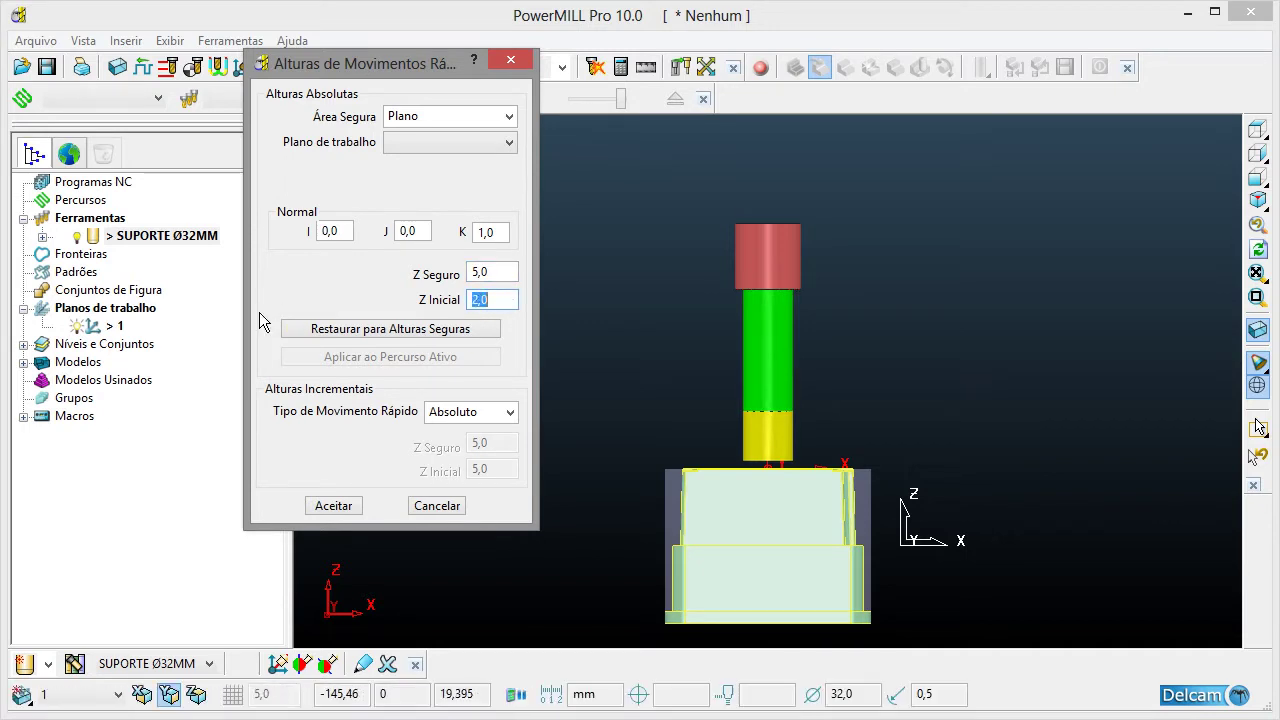
- Restore the safe rapid heights of Z Seguro 10,0 and Z Inicial 5,0, accept them and show the model in isometric view
{"action": "left_click", "coordinate": [426, 332]}
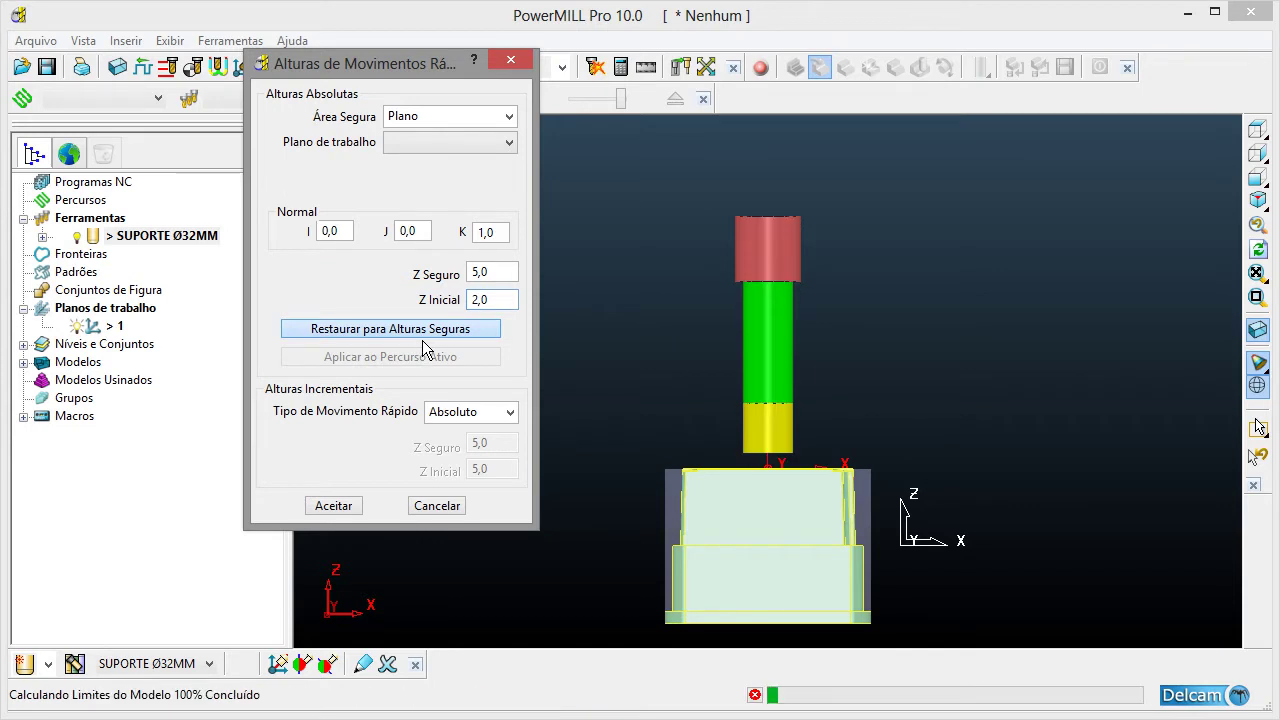
{"action": "left_click", "coordinate": [496, 272]}
{"action": "key", "text": "Tab"}
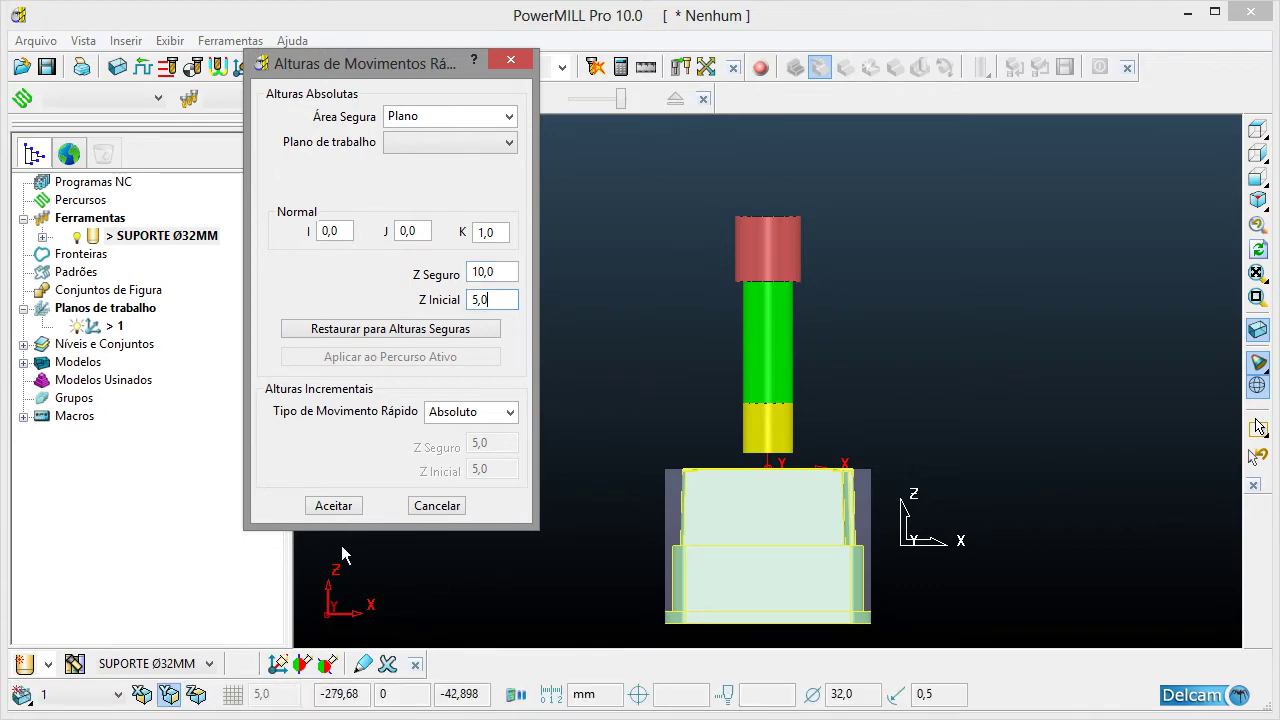
{"action": "left_click", "coordinate": [334, 505]}
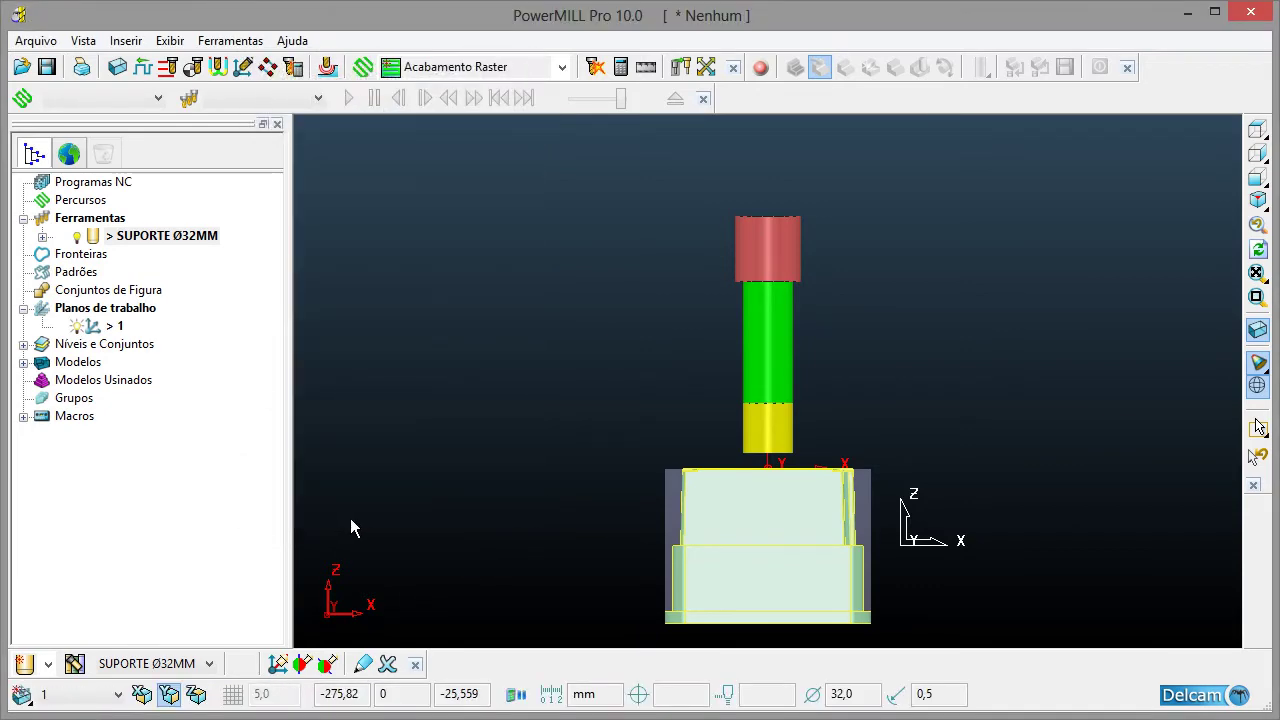
{"action": "mouse_move", "coordinate": [1258, 200]}
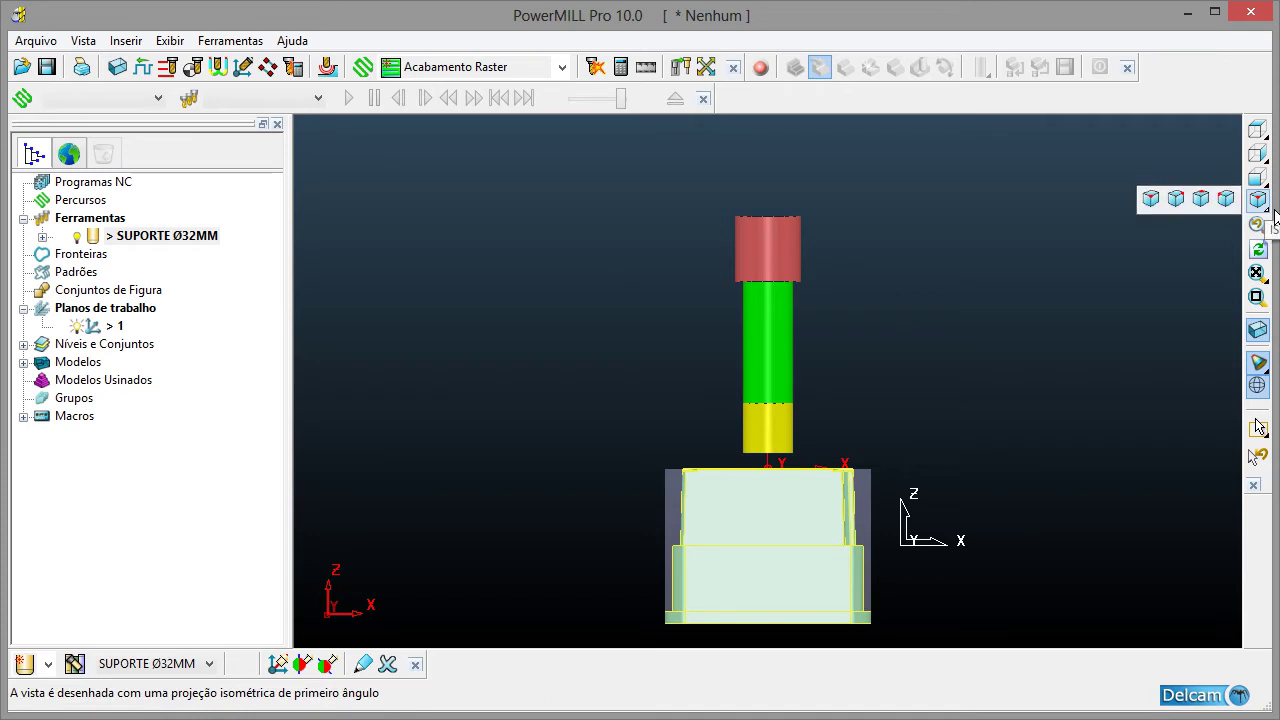
{"action": "left_click", "coordinate": [1148, 200]}
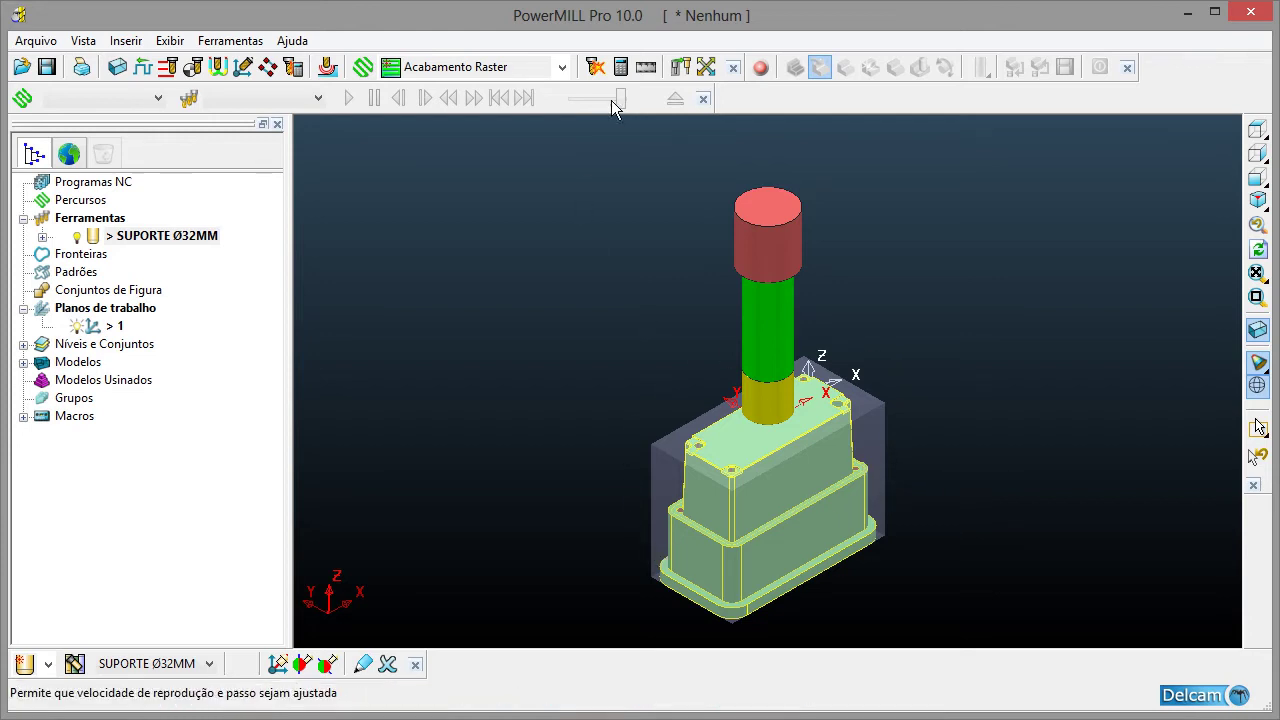
{"action": "left_click", "coordinate": [562, 67]}
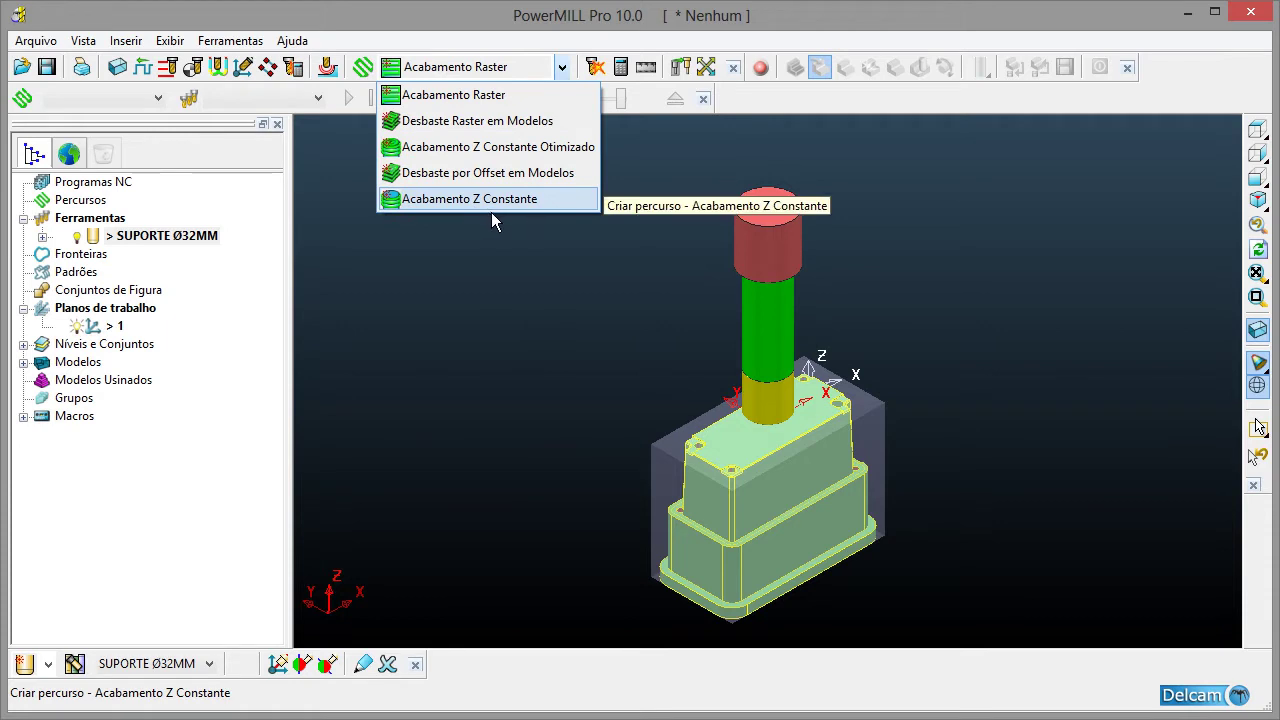
{"action": "left_click", "coordinate": [547, 364]}
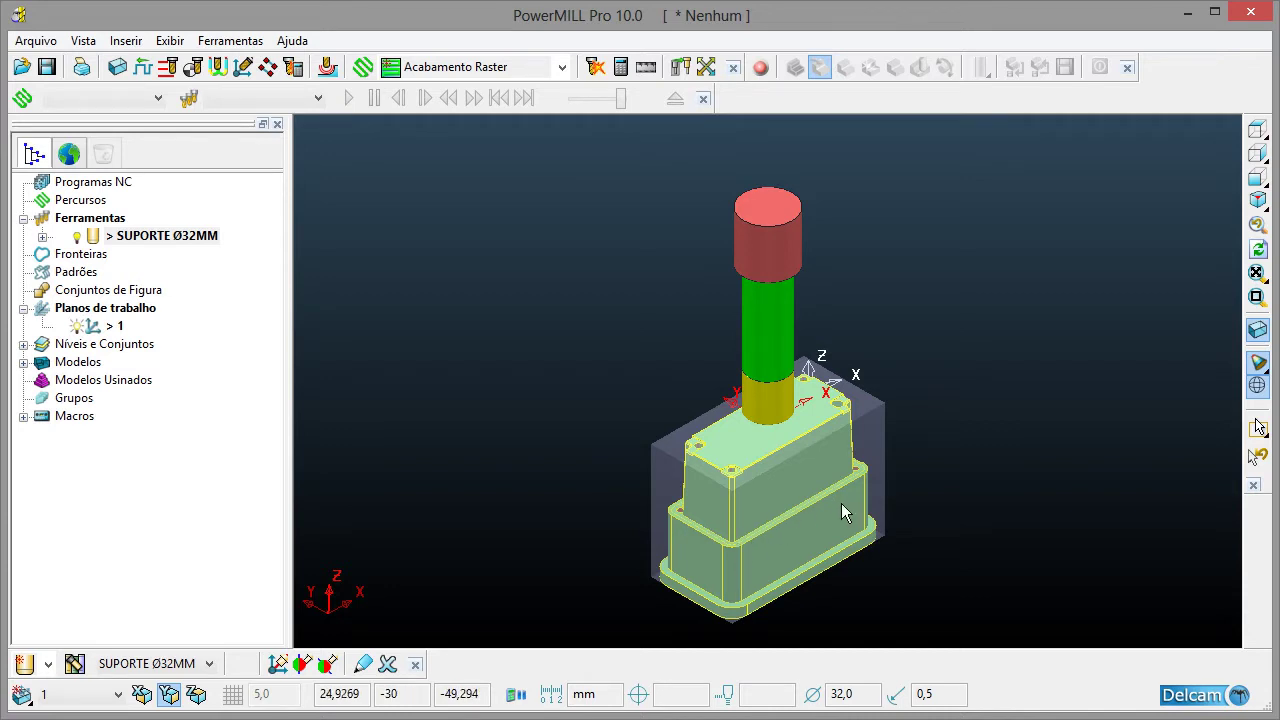
- Lock the stock block's minimum and maximum Z limits and recalculate the block with an expansion of 20,0
{"action": "left_click", "coordinate": [119, 70]}
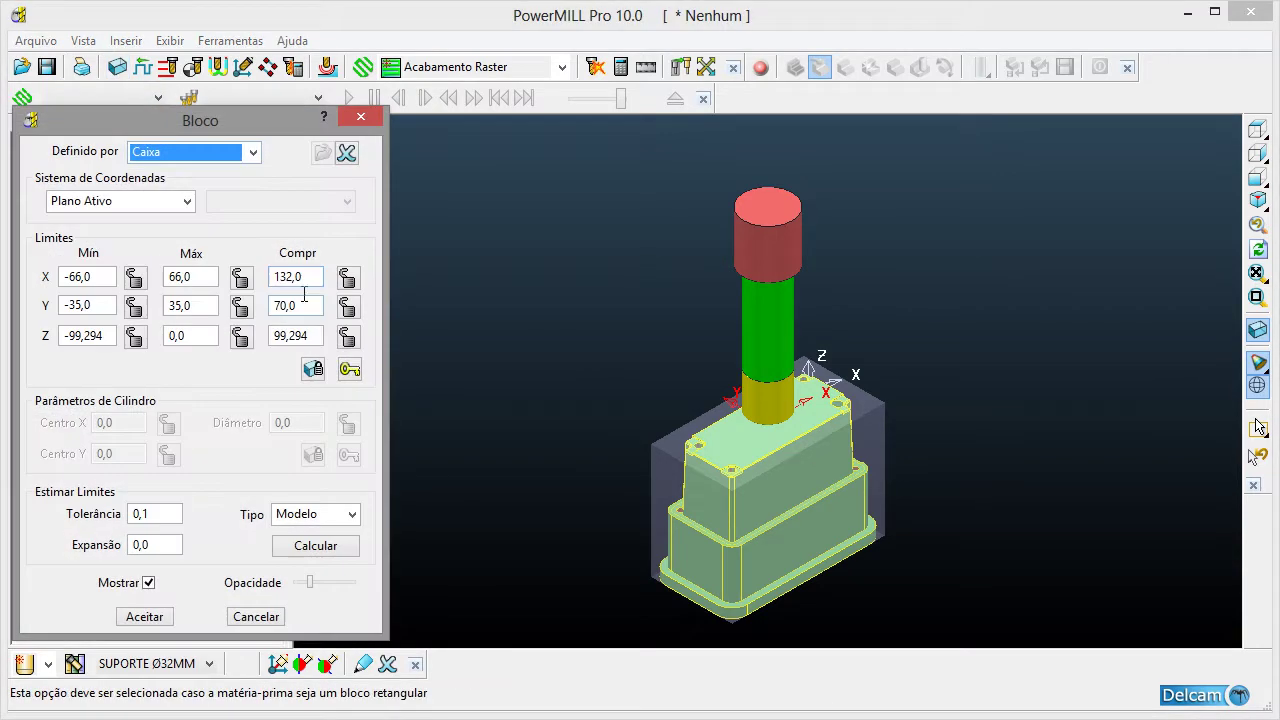
{"action": "left_click", "coordinate": [241, 337]}
{"action": "left_click", "coordinate": [135, 337]}
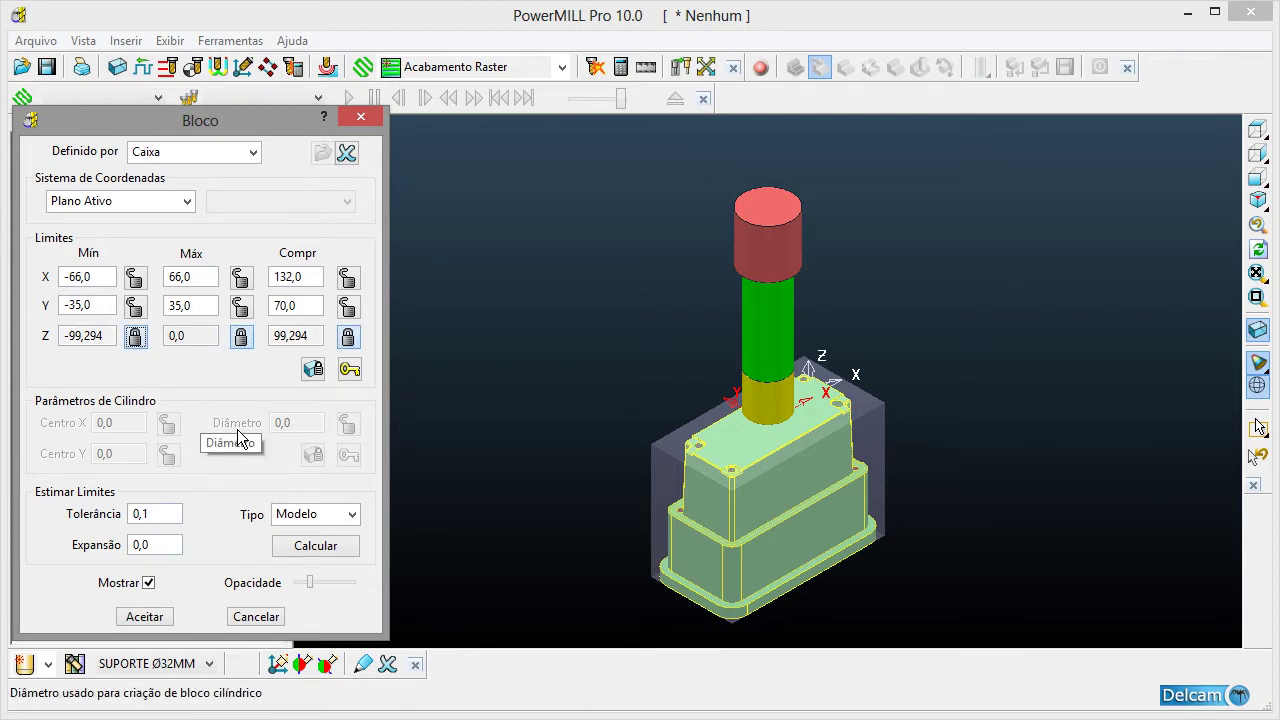
{"action": "left_click", "coordinate": [118, 311]}
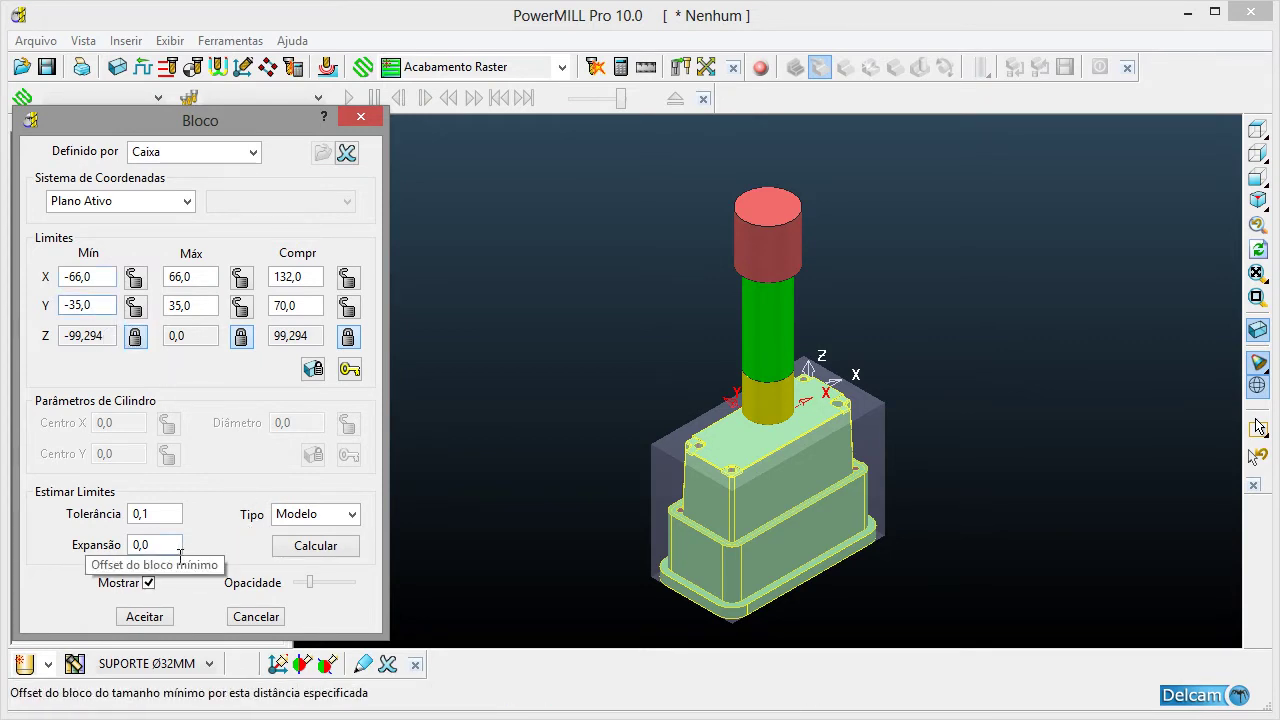
{"action": "double_click", "coordinate": [145, 545]}
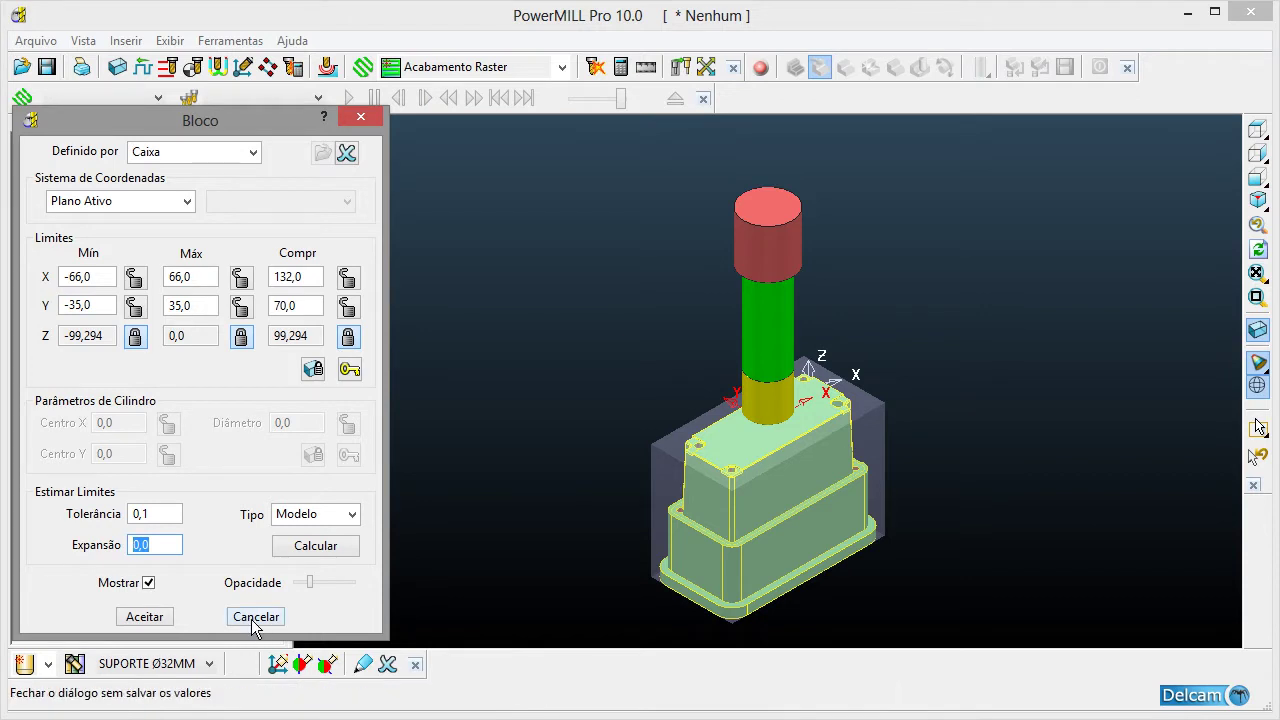
{"action": "type", "text": "20"}
{"action": "left_click", "coordinate": [318, 550]}
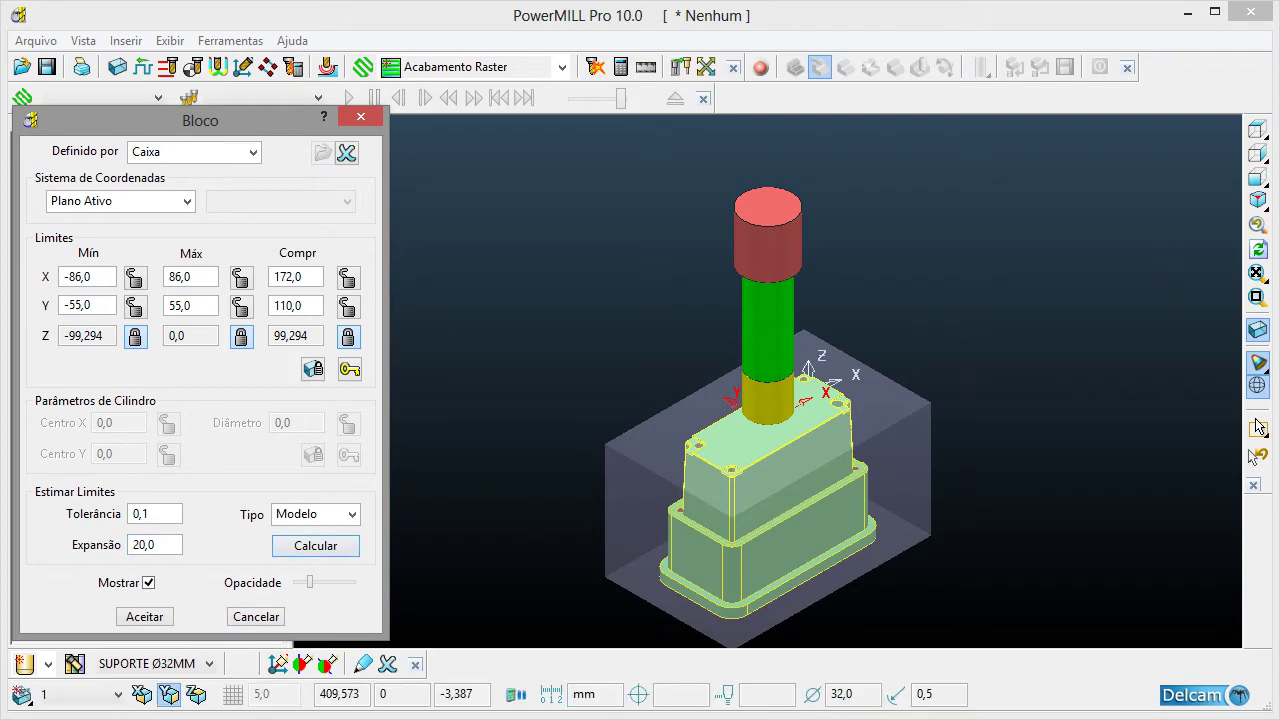
- Inspect the enlarged block from several views, unlock its minimum Z limit, set it to -101,294 and lock it again
{"action": "left_click", "coordinate": [1257, 130]}
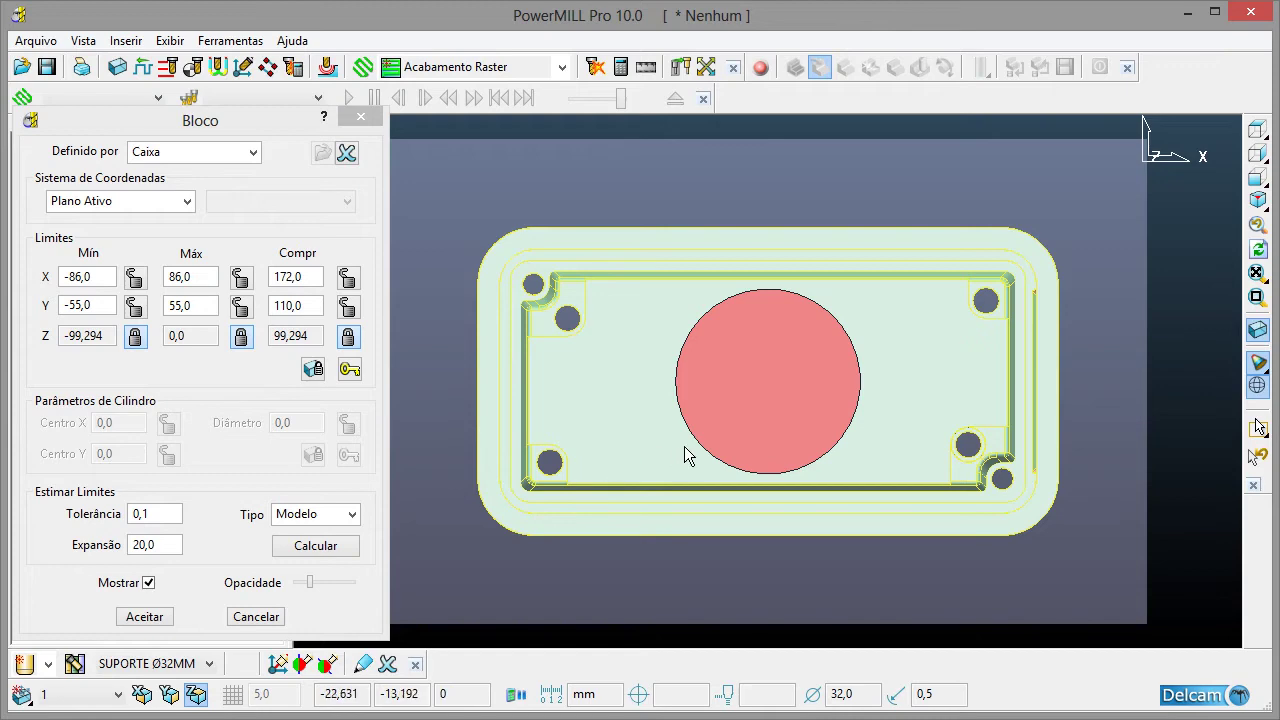
{"action": "left_click", "coordinate": [1257, 199]}
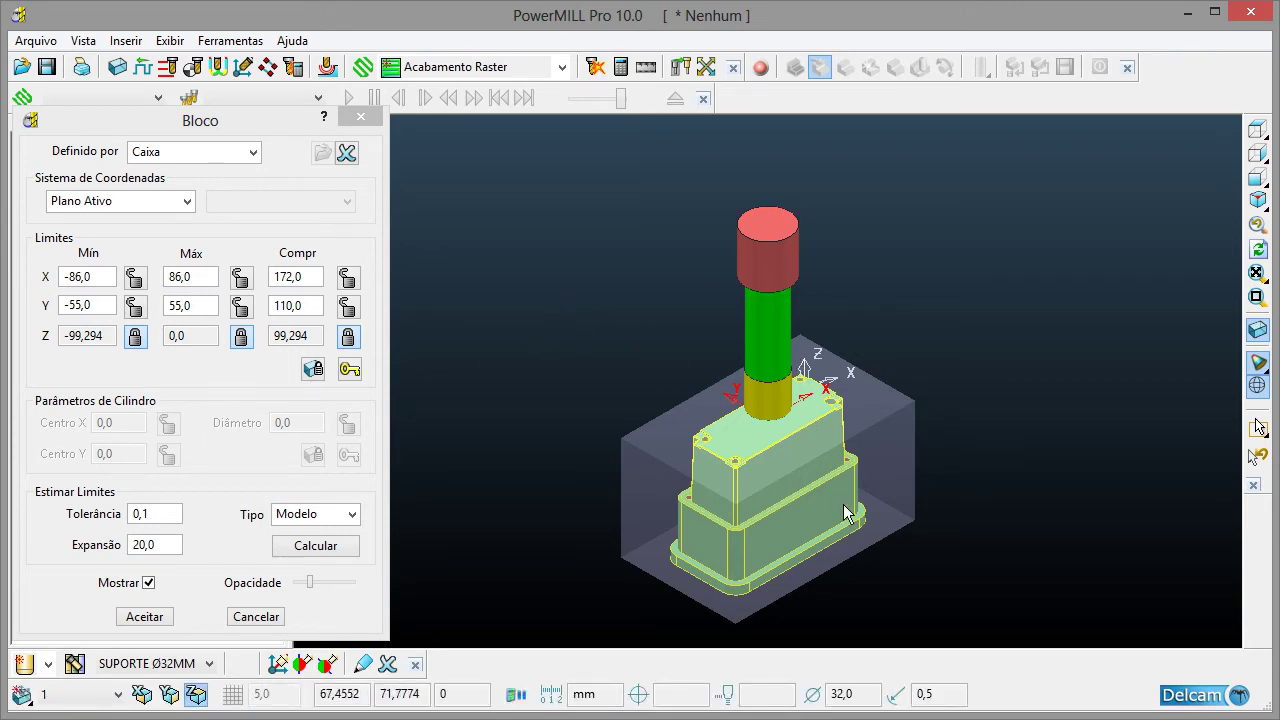
{"action": "left_click", "coordinate": [1257, 177]}
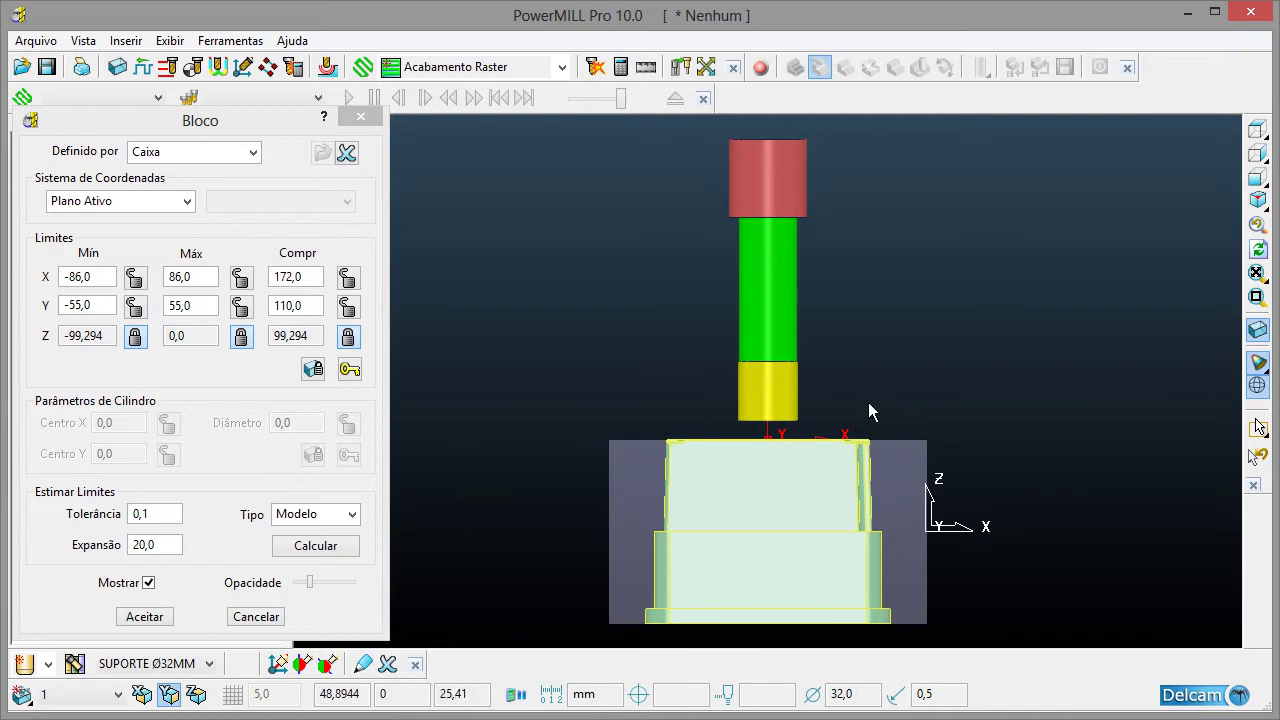
{"action": "left_click", "coordinate": [112, 338]}
{"action": "left_click", "coordinate": [138, 340]}
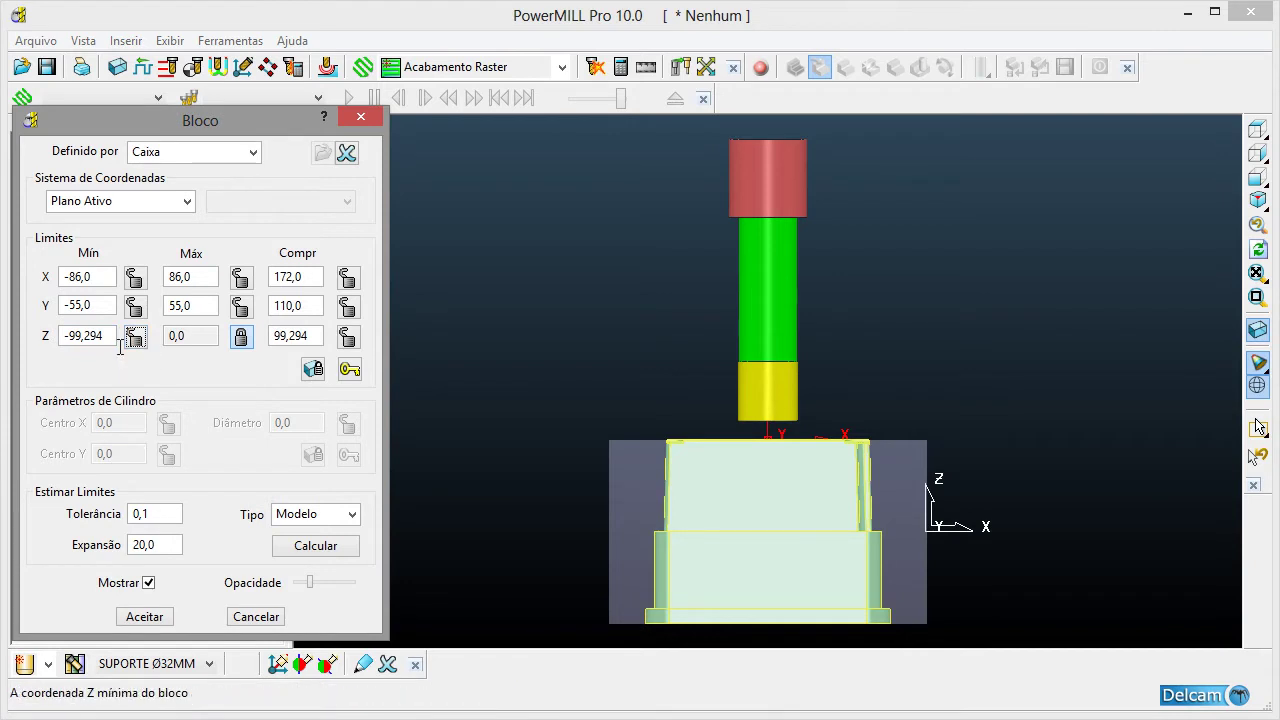
{"action": "type", "text": "-101,2"}
{"action": "key", "text": "Return"}
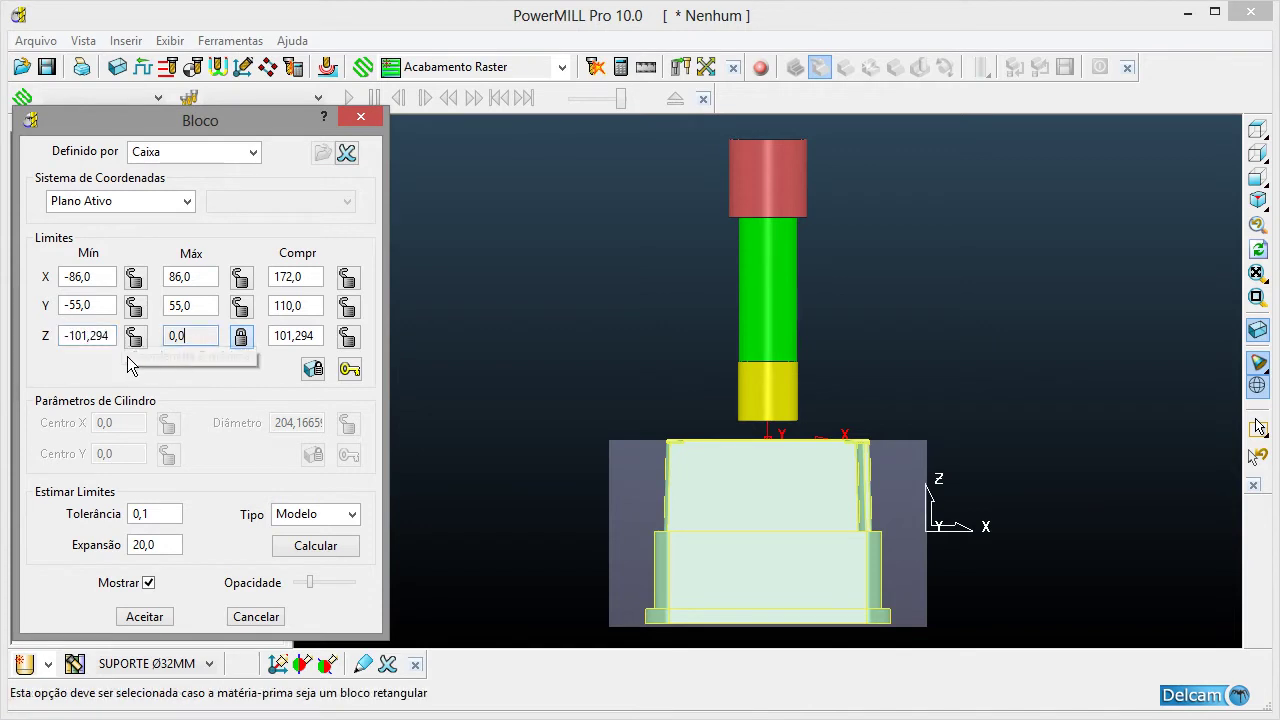
{"action": "left_click", "coordinate": [135, 336]}
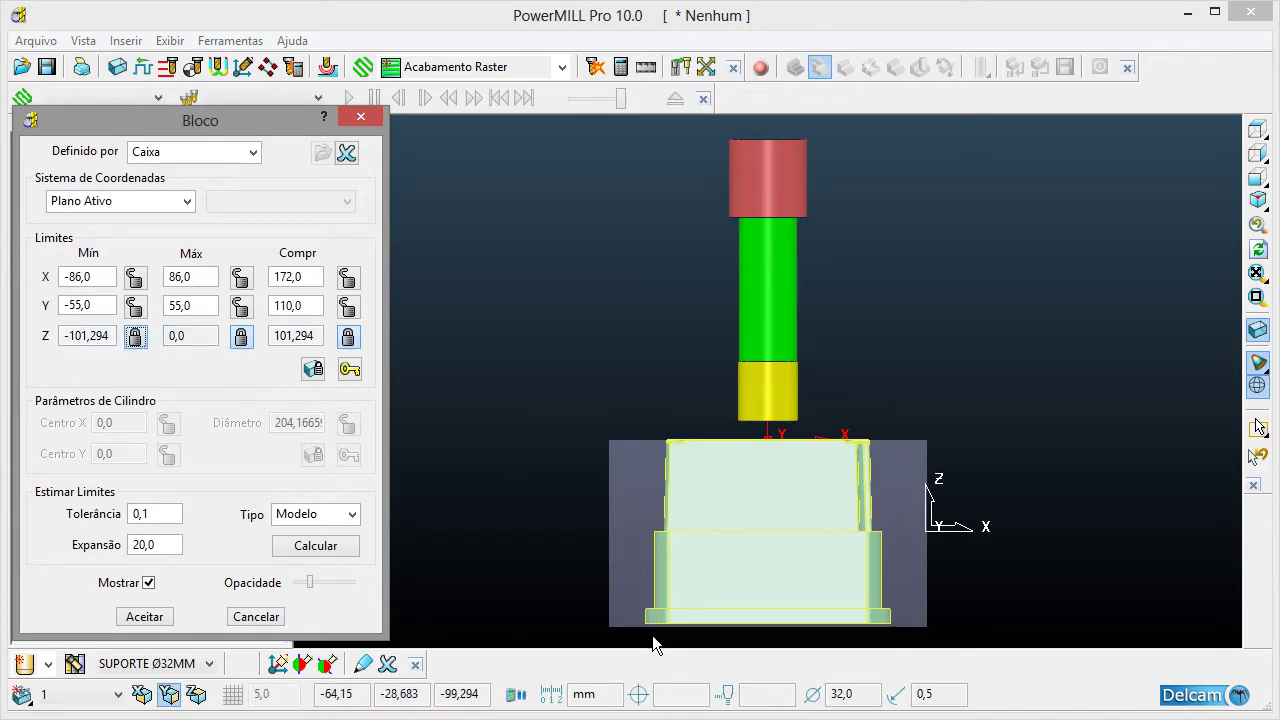
- Check the gap between the model's base and the block's lower edge, restore the isometric view and accept the block
{"action": "left_click", "coordinate": [1260, 312]}
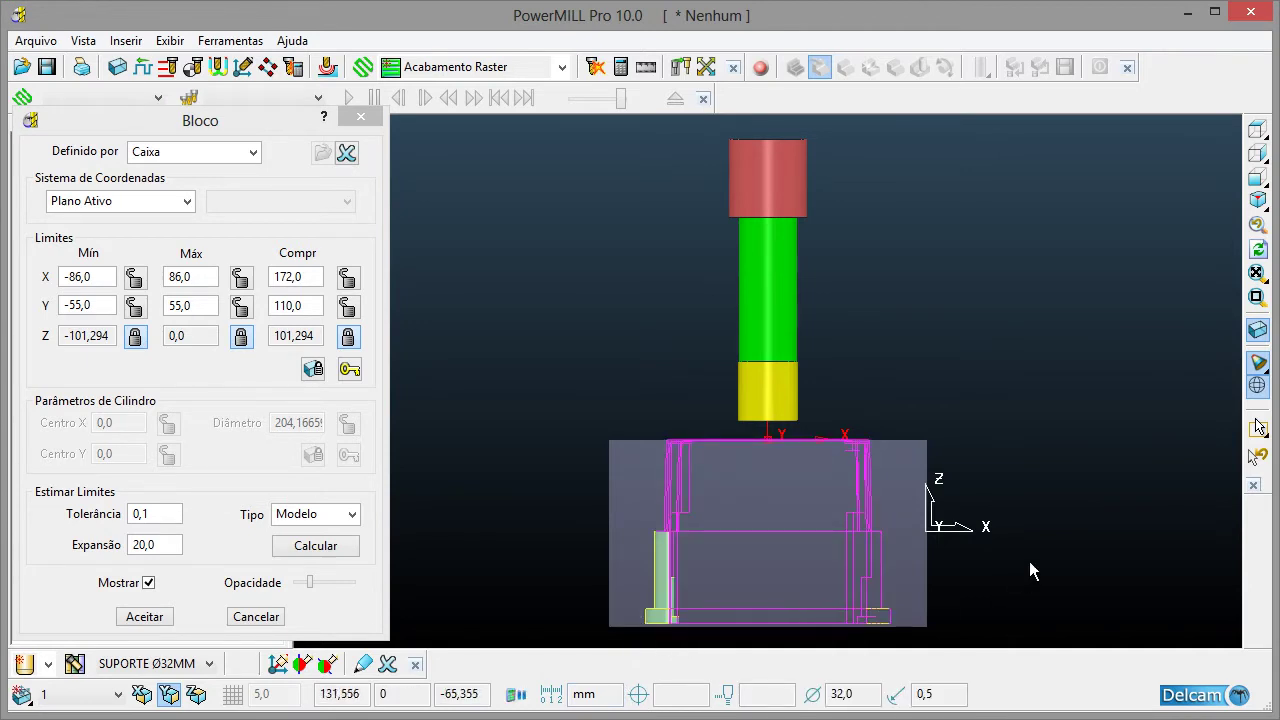
{"action": "left_click", "coordinate": [1258, 297]}
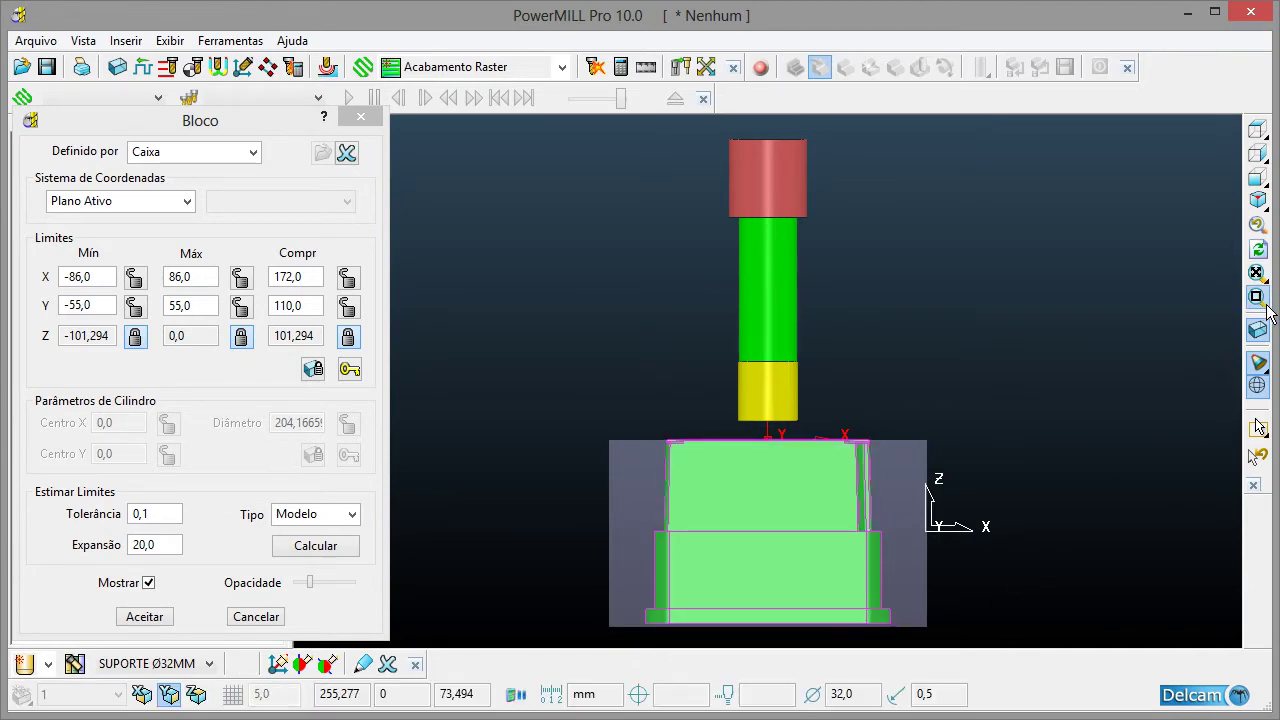
{"action": "left_click_drag", "start_coordinate": [615, 571], "coordinate": [680, 628]}
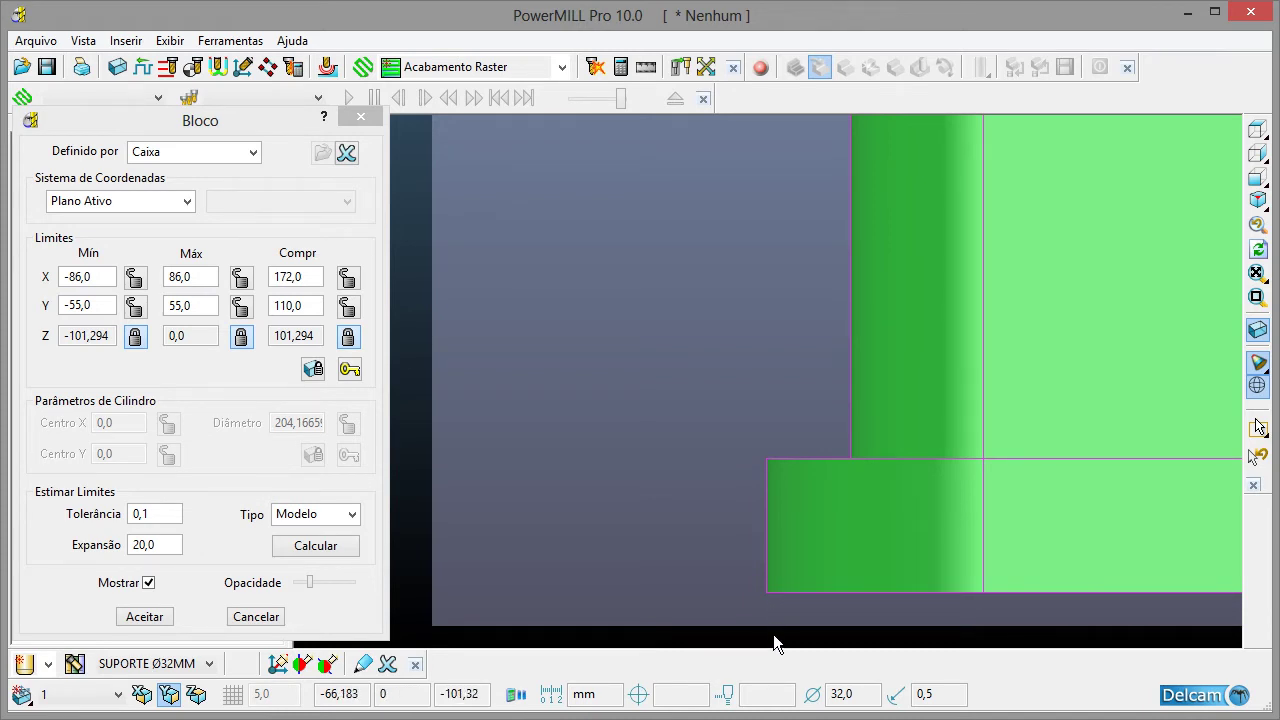
{"action": "left_click", "coordinate": [1257, 199]}
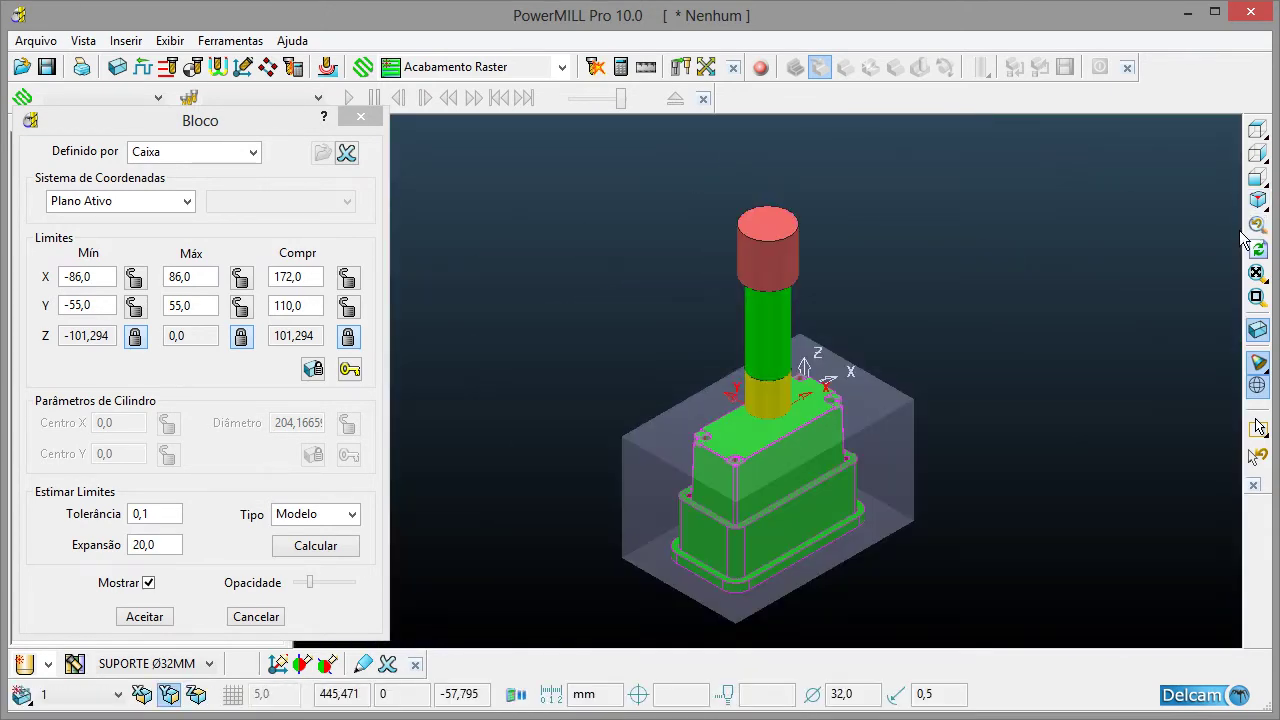
{"action": "left_click", "coordinate": [158, 620]}
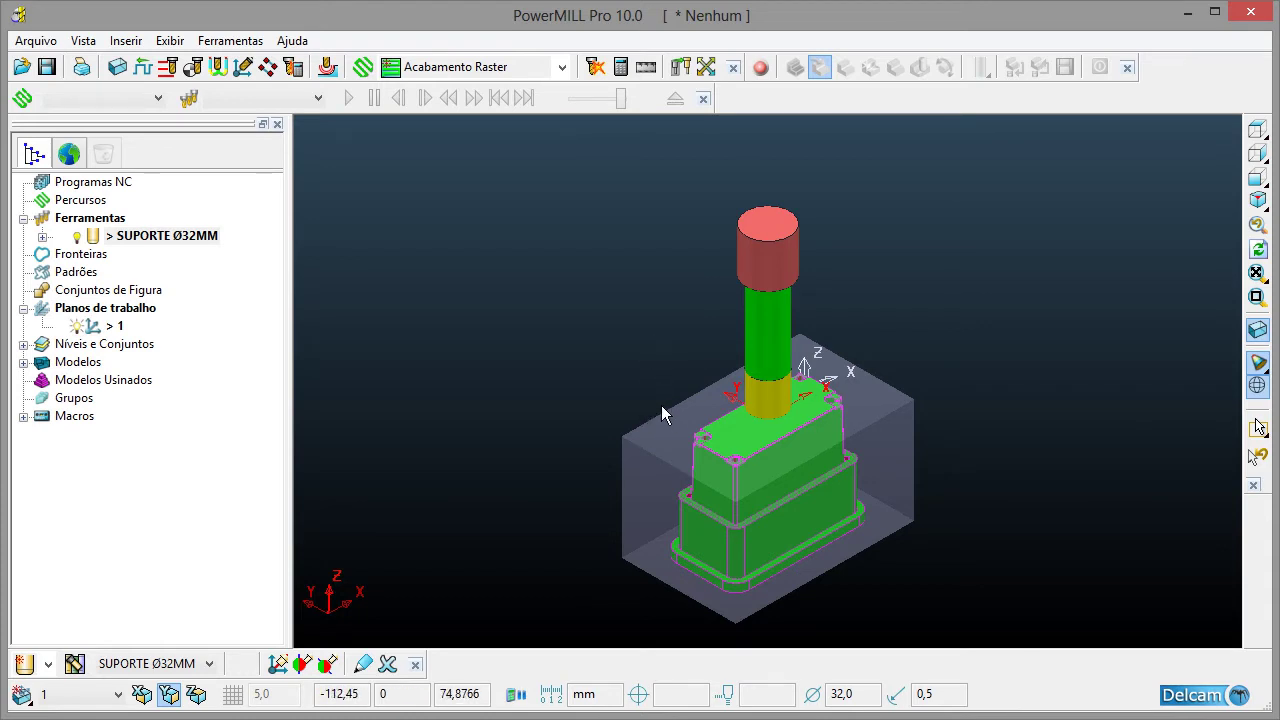
- Create an Acabamento Z Constante toolpath and name it 5
{"action": "left_click", "coordinate": [562, 67]}
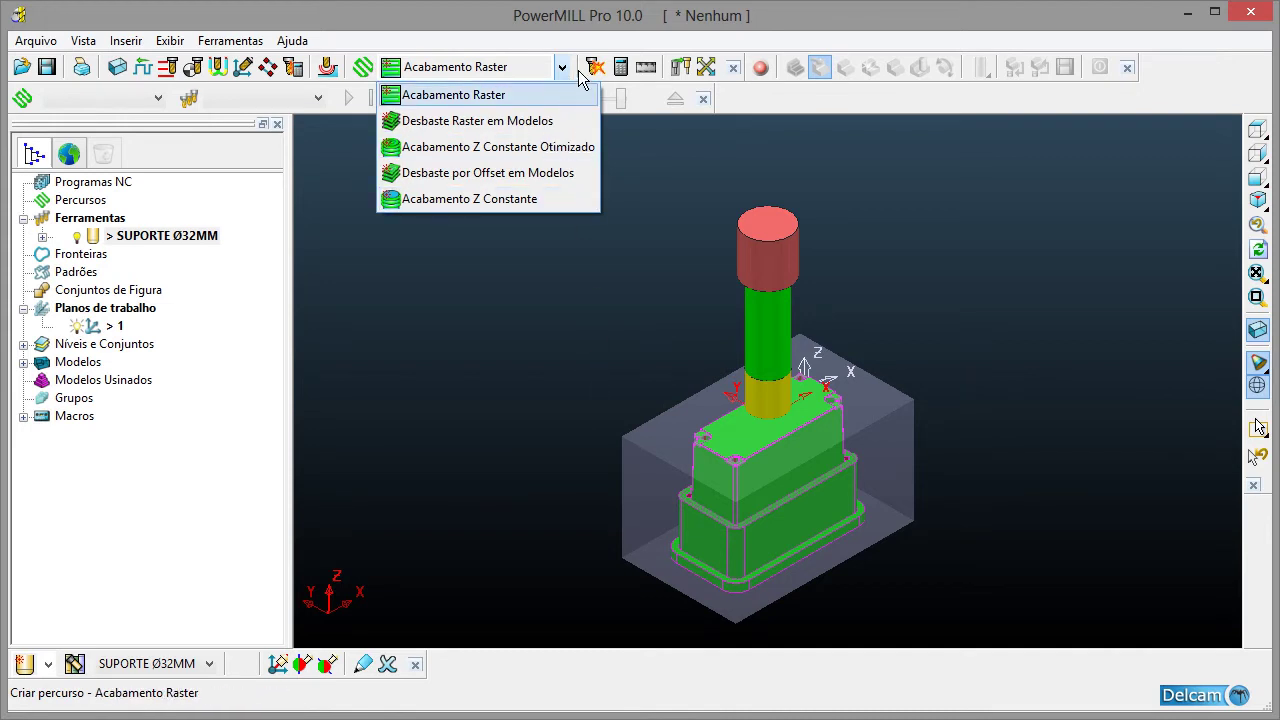
{"action": "left_click", "coordinate": [493, 207]}
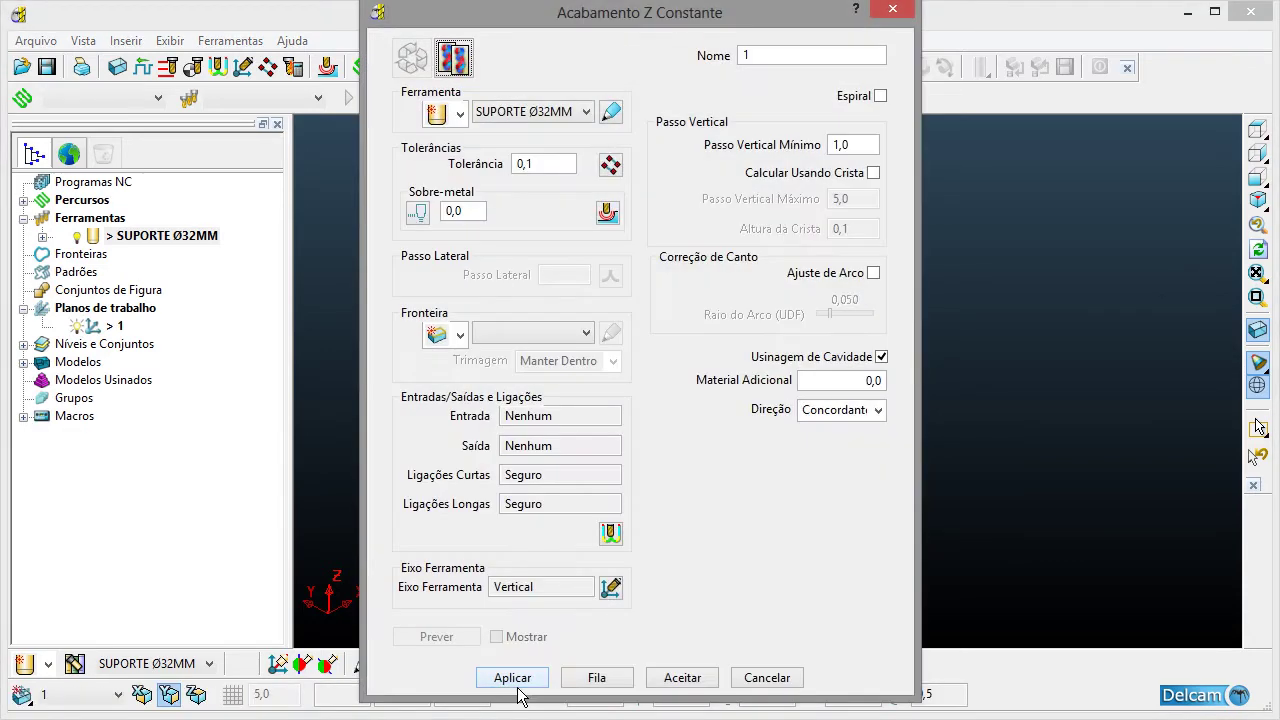
{"action": "left_click_drag", "start_coordinate": [494, 20], "coordinate": [530, 18]}
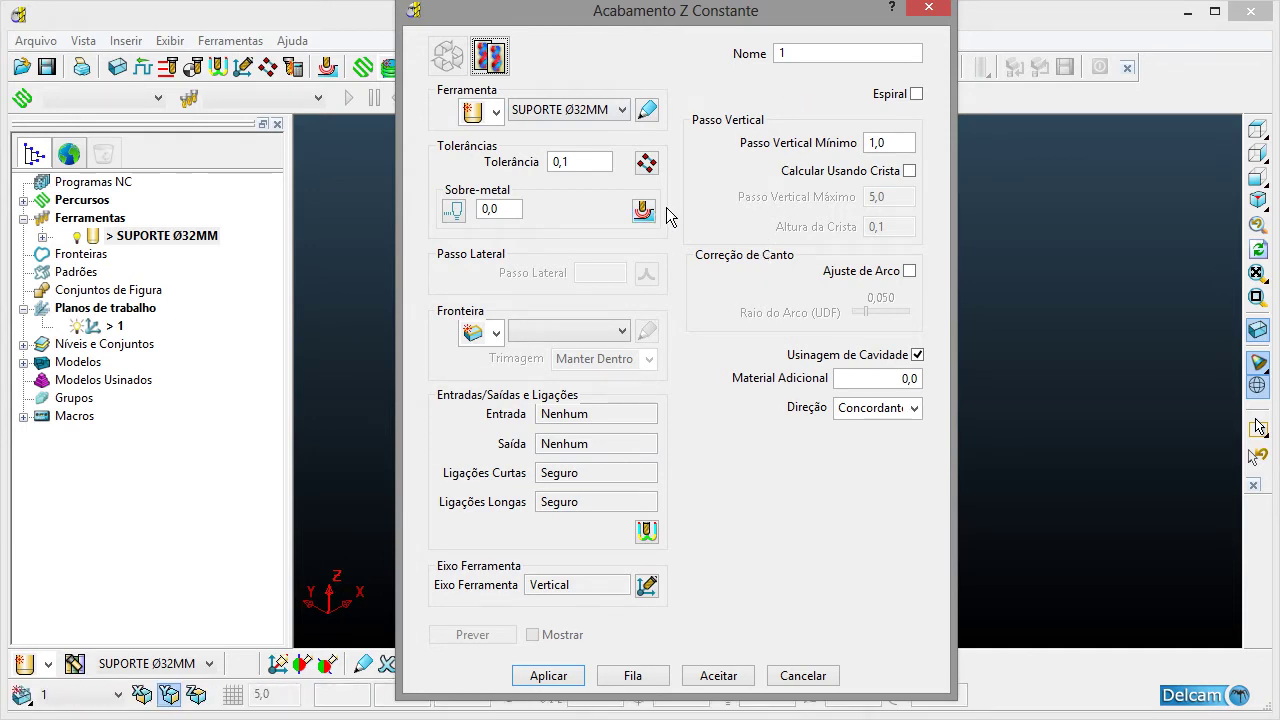
{"action": "double_click", "coordinate": [780, 53]}
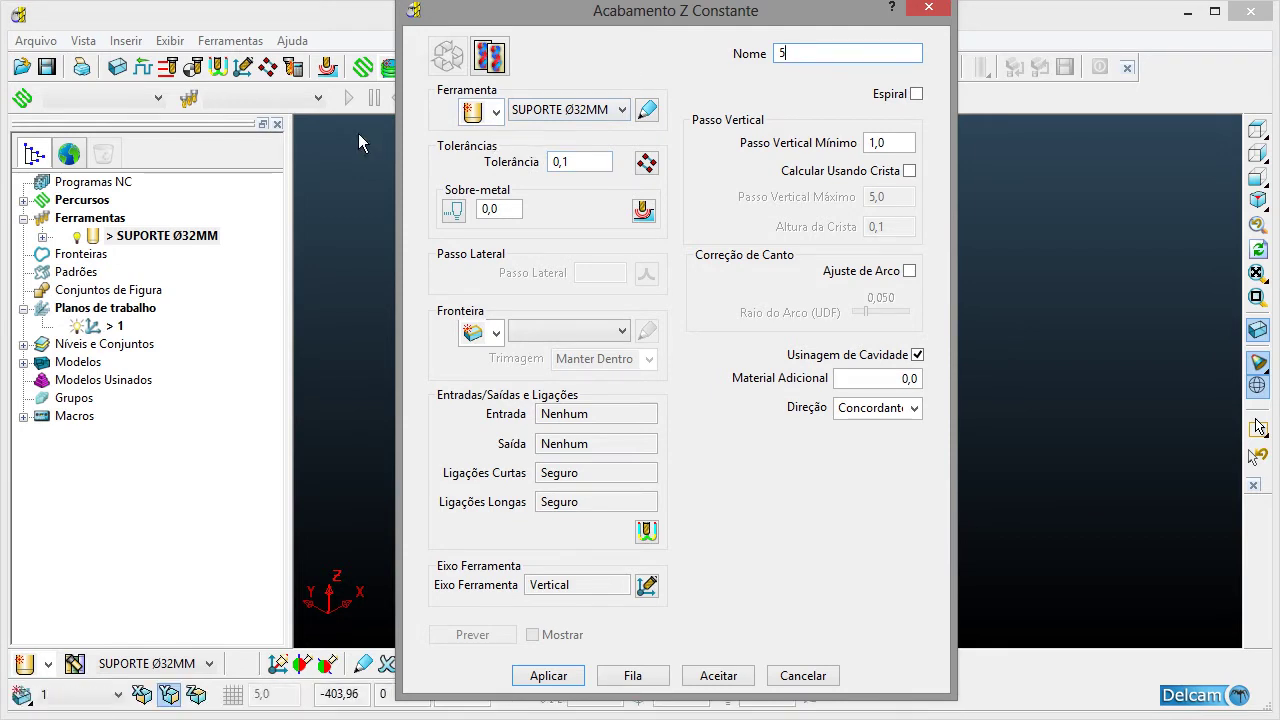
- Select SUPORTE Ø32MM as the toolpath's cutting tool and keep the tolerance at 0,1
{"action": "mouse_move", "coordinate": [185, 255]}
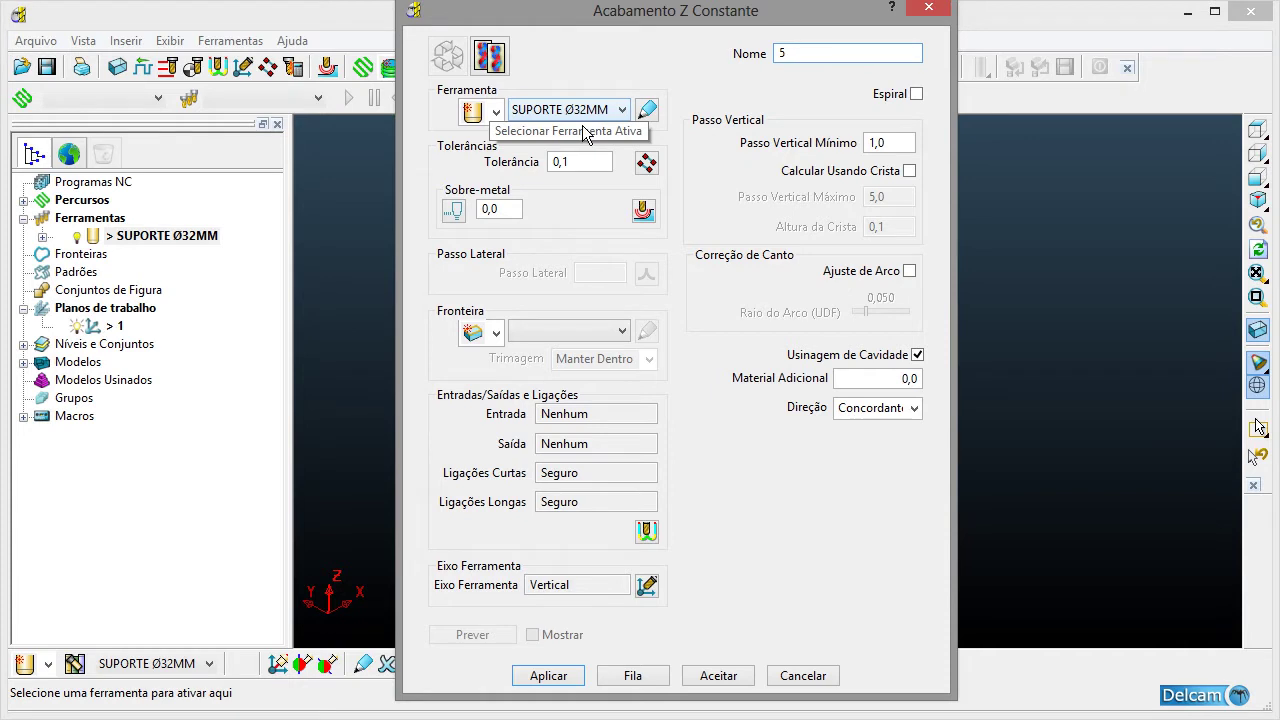
{"action": "left_click", "coordinate": [622, 110]}
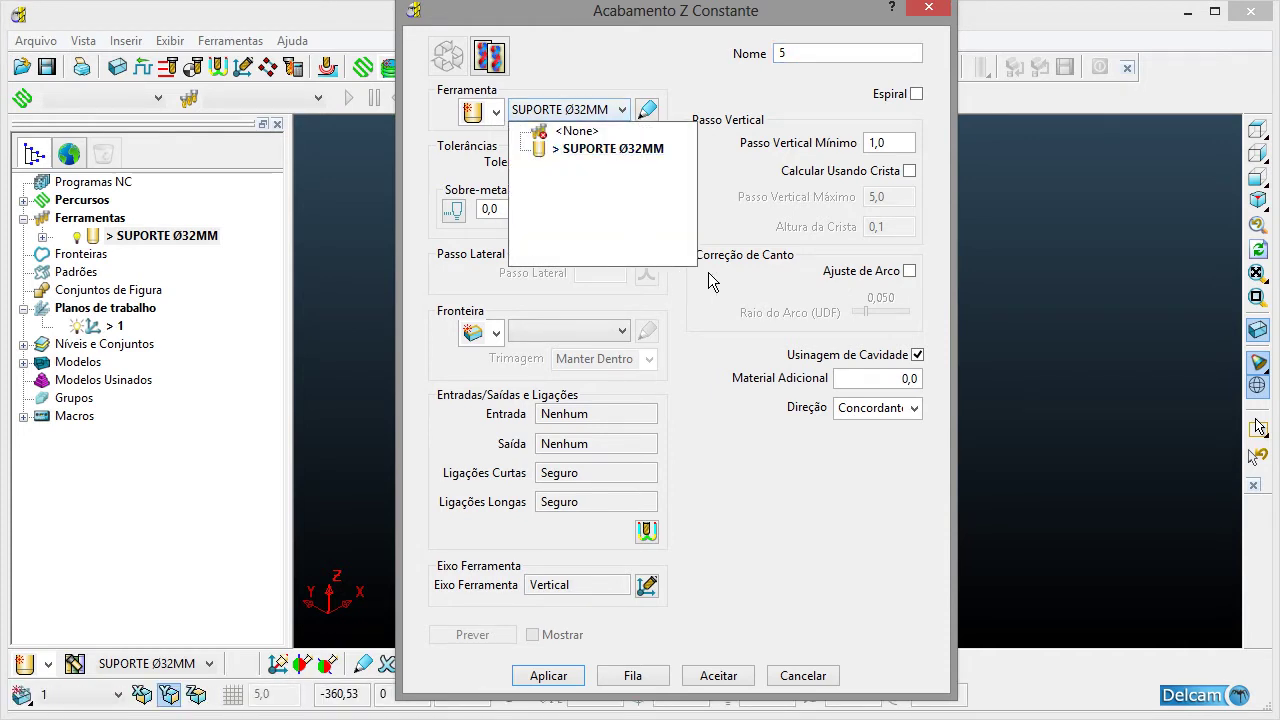
{"action": "left_click", "coordinate": [640, 148]}
{"action": "left_click", "coordinate": [623, 110]}
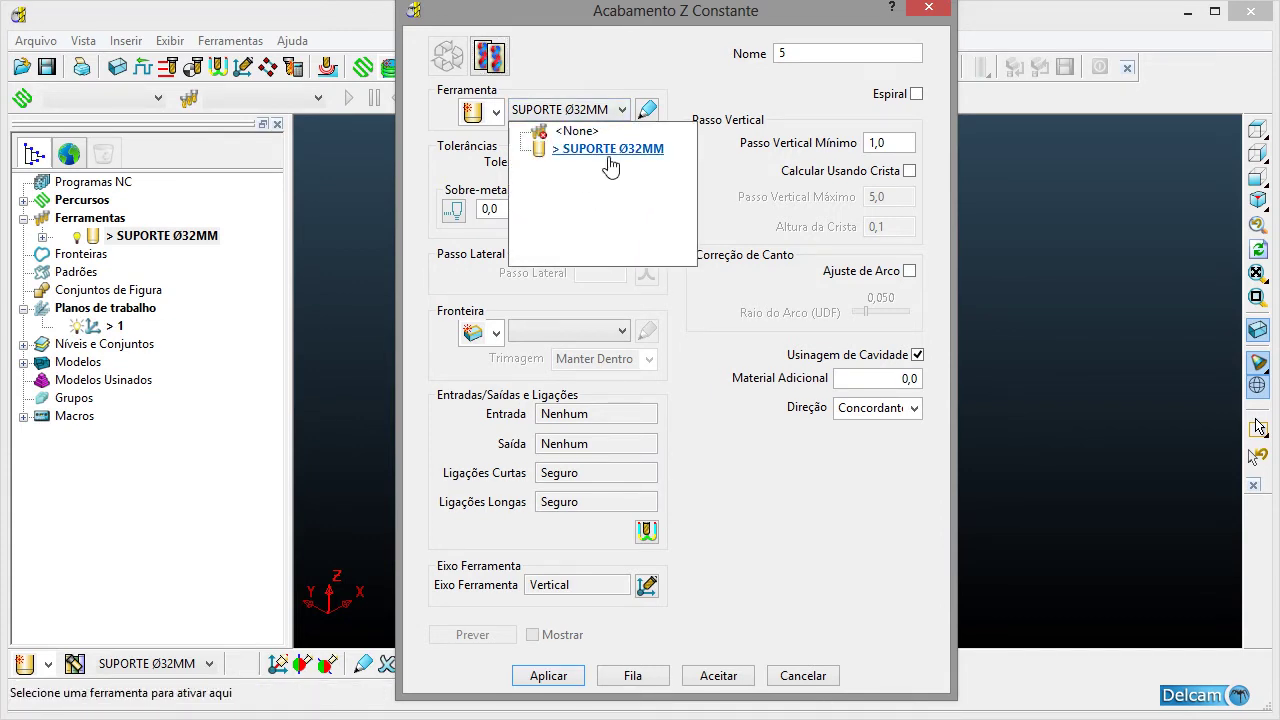
{"action": "left_click", "coordinate": [605, 152]}
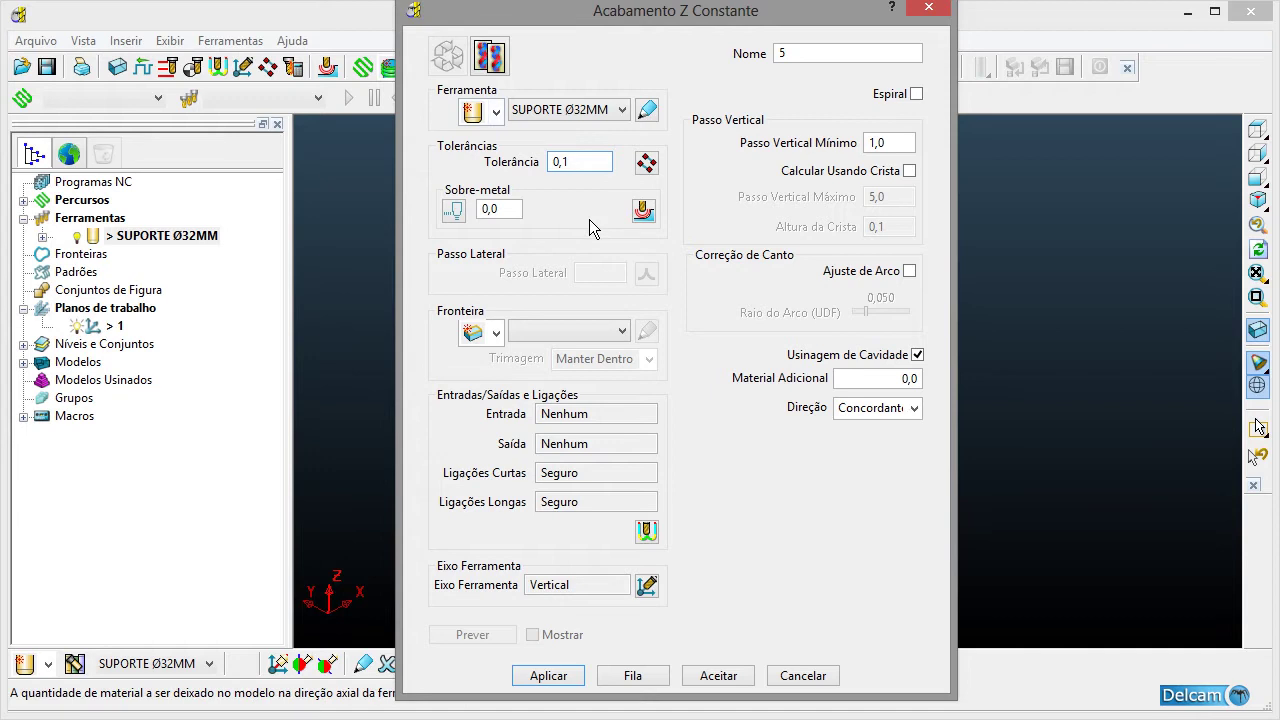
{"action": "double_click", "coordinate": [600, 162]}
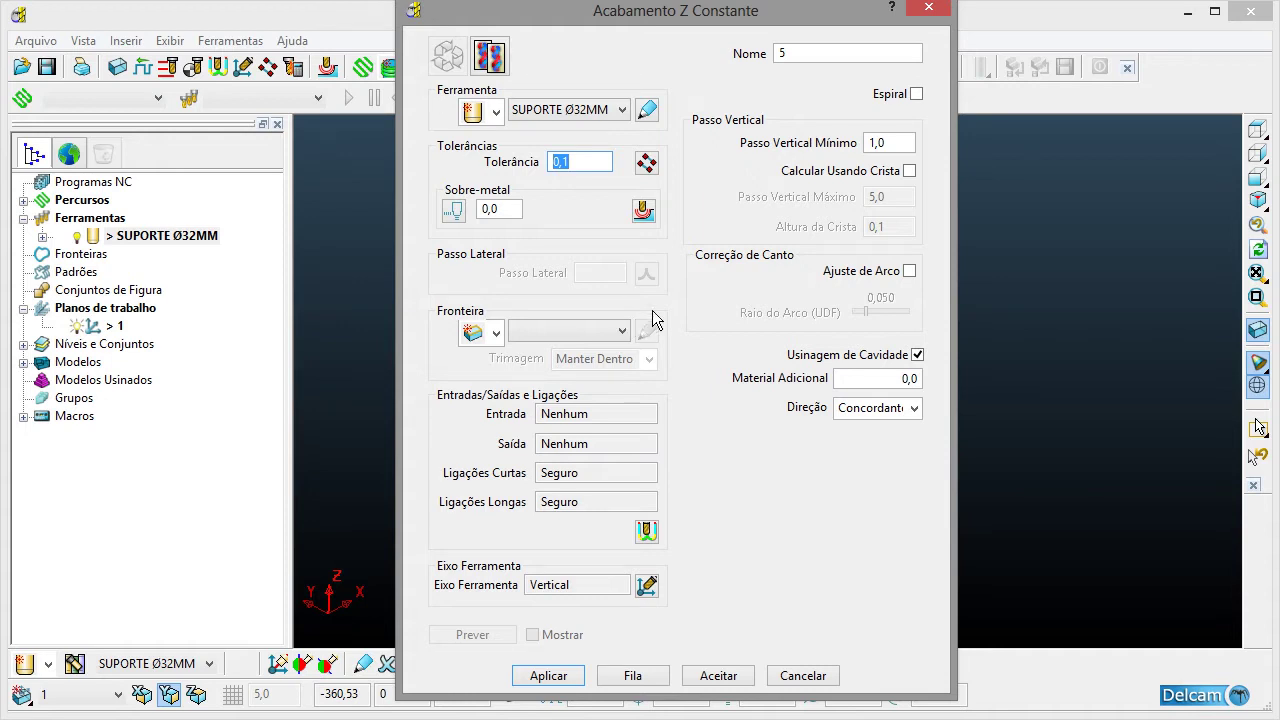
{"action": "left_click", "coordinate": [587, 165]}
- Enable separate radial and axial Sobre-metal, setting the radial value to 1,0 and the axial value to 0,5
{"action": "left_click", "coordinate": [511, 215]}
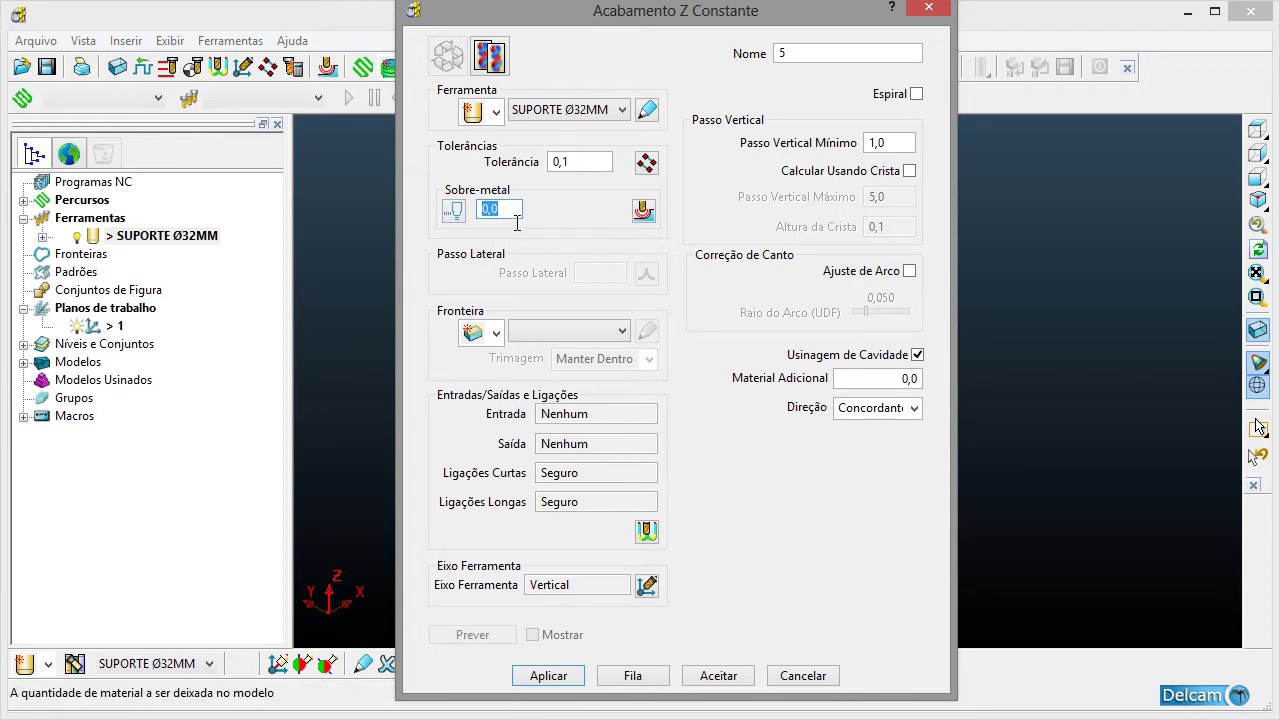
{"action": "left_click", "coordinate": [464, 218]}
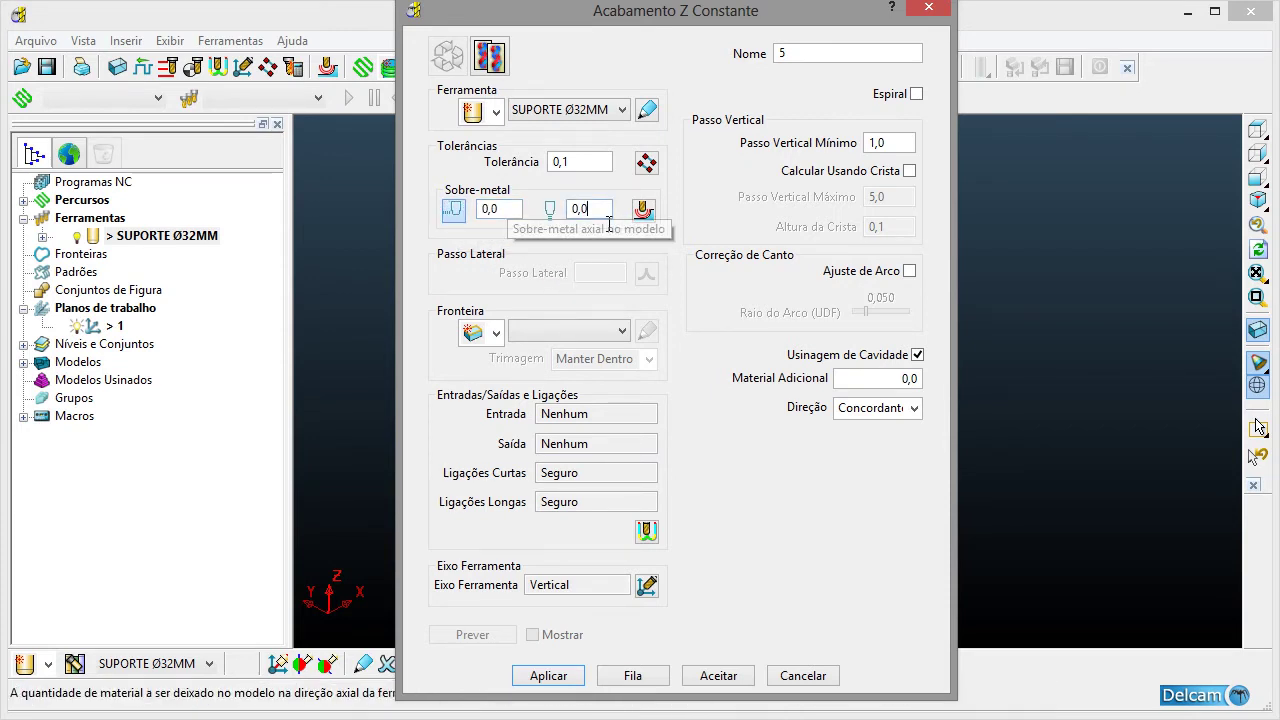
{"action": "left_click", "coordinate": [520, 223]}
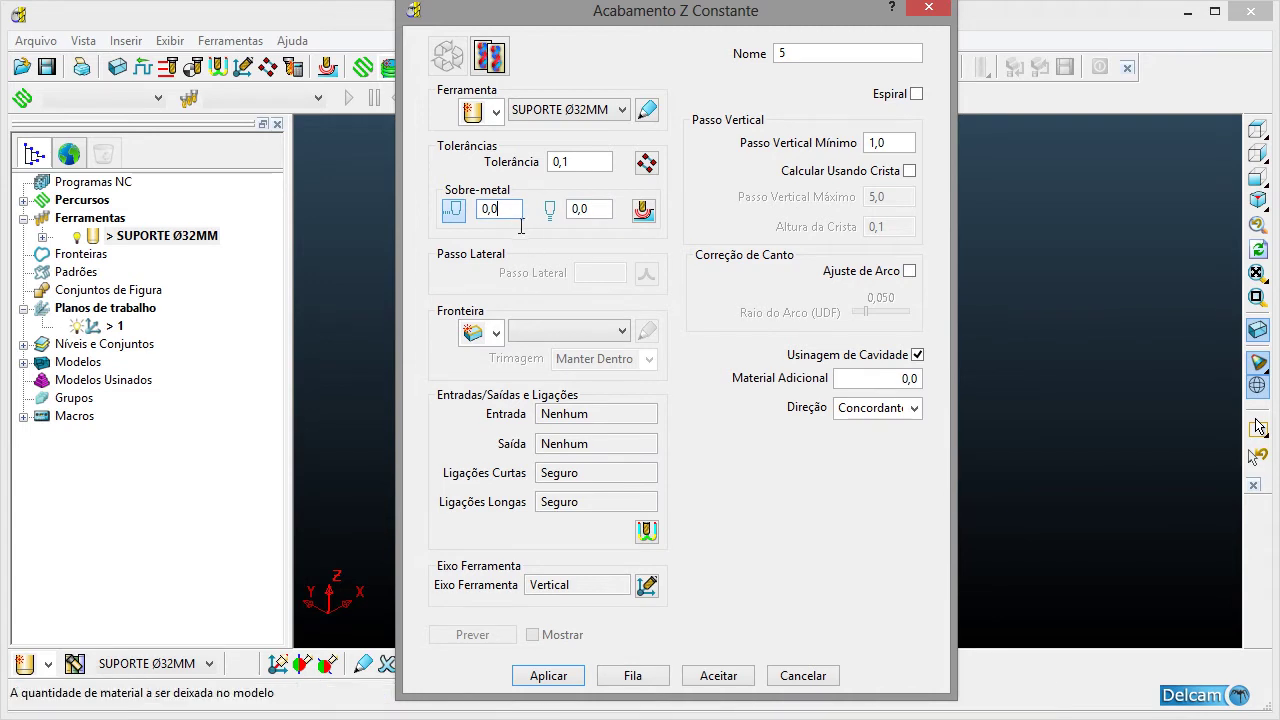
{"action": "double_click", "coordinate": [506, 221]}
{"action": "type", "text": "1"}
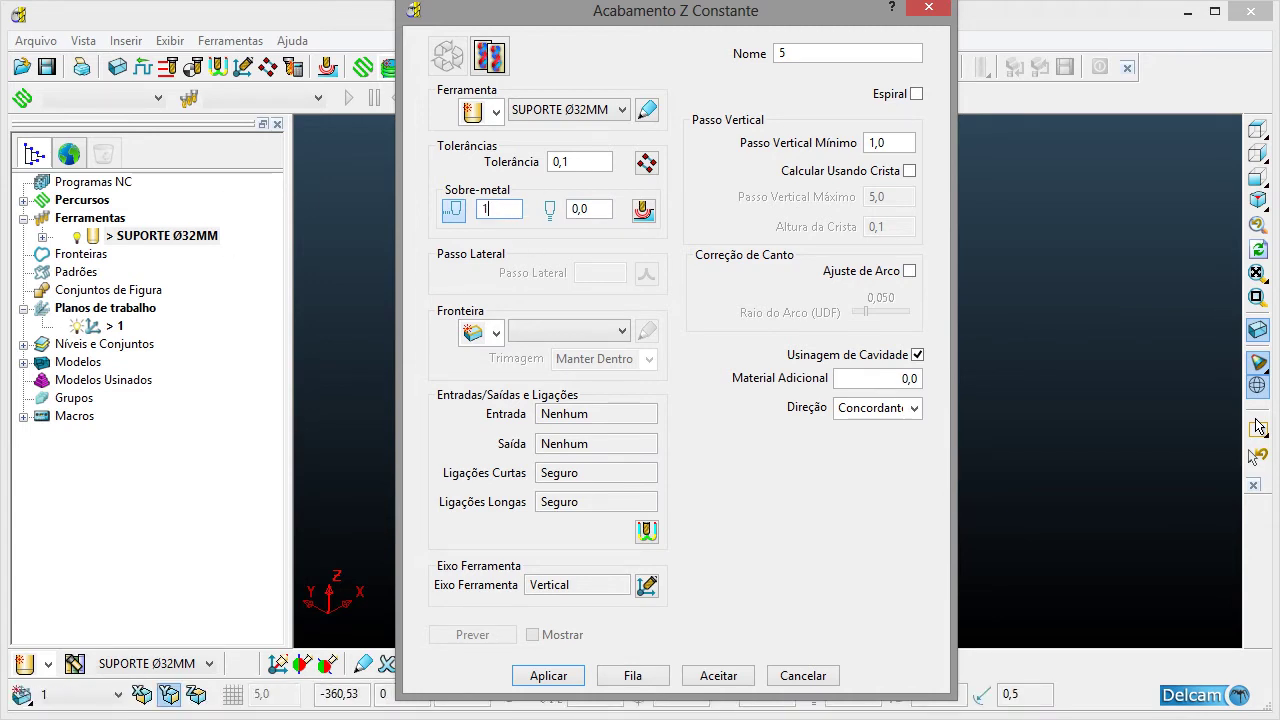
{"action": "left_click", "coordinate": [604, 217]}
{"action": "double_click", "coordinate": [604, 217]}
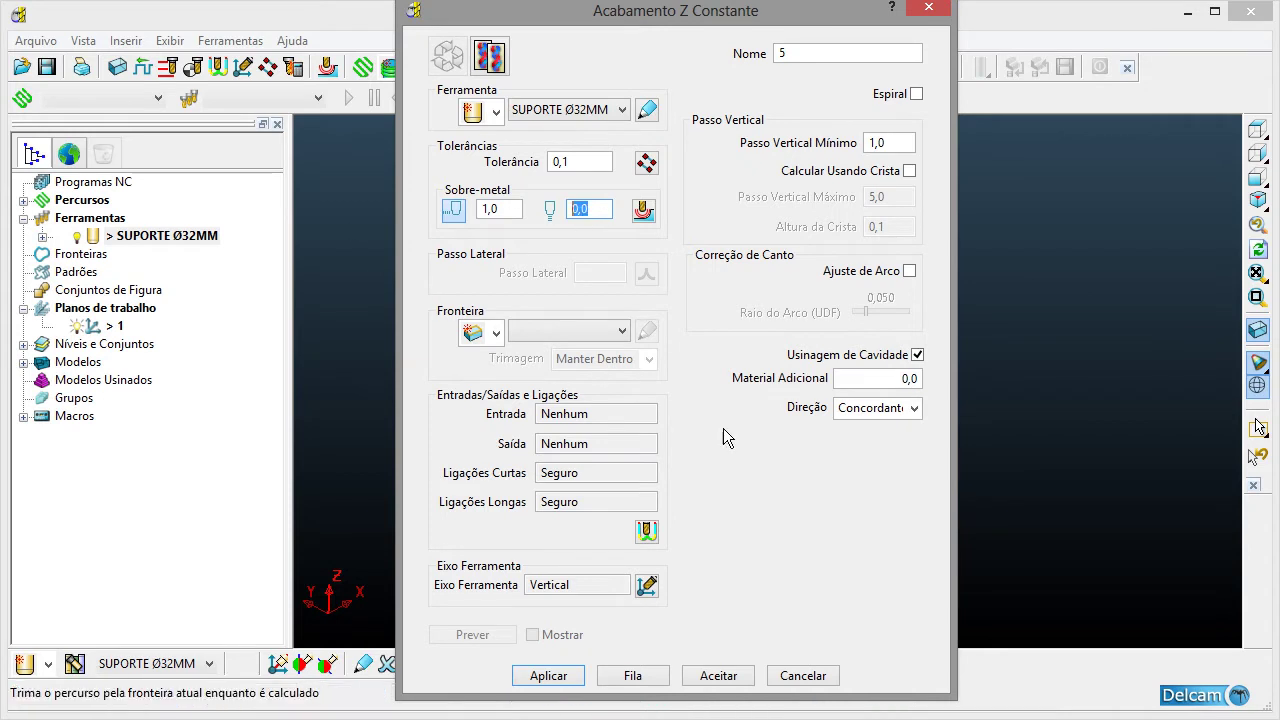
{"action": "type", "text": "0,"}
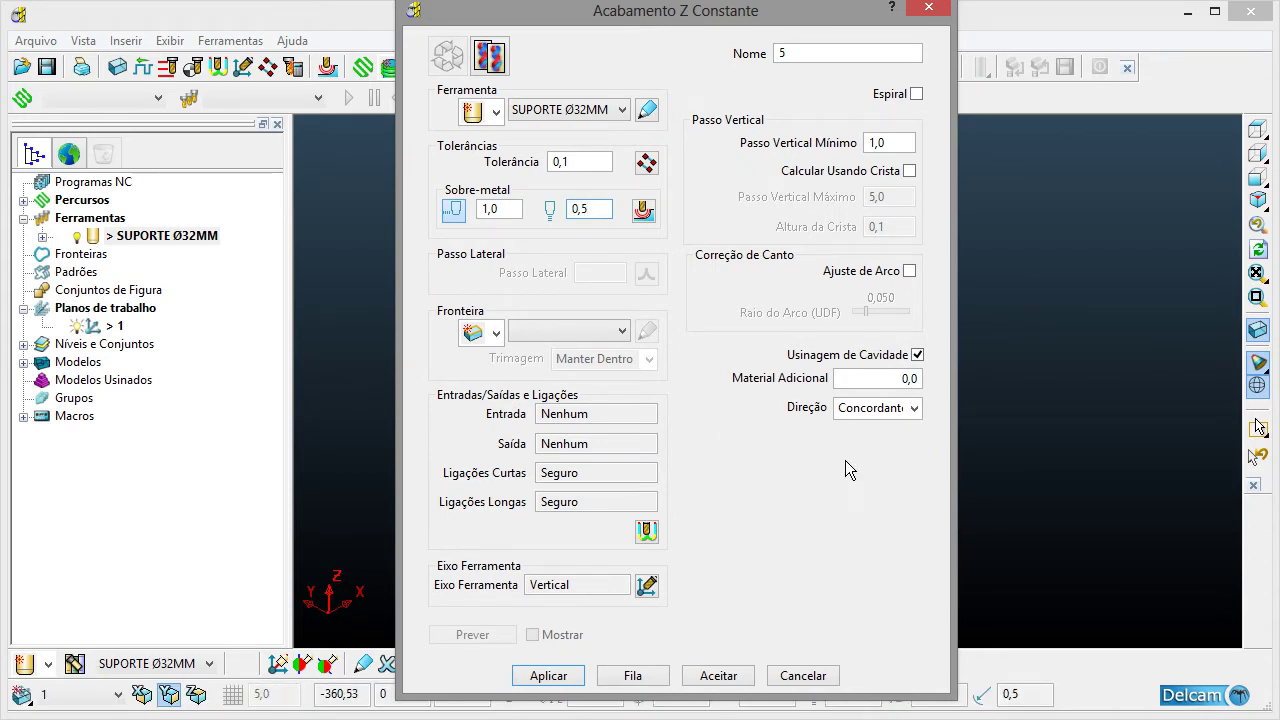
{"action": "left_click", "coordinate": [597, 164]}
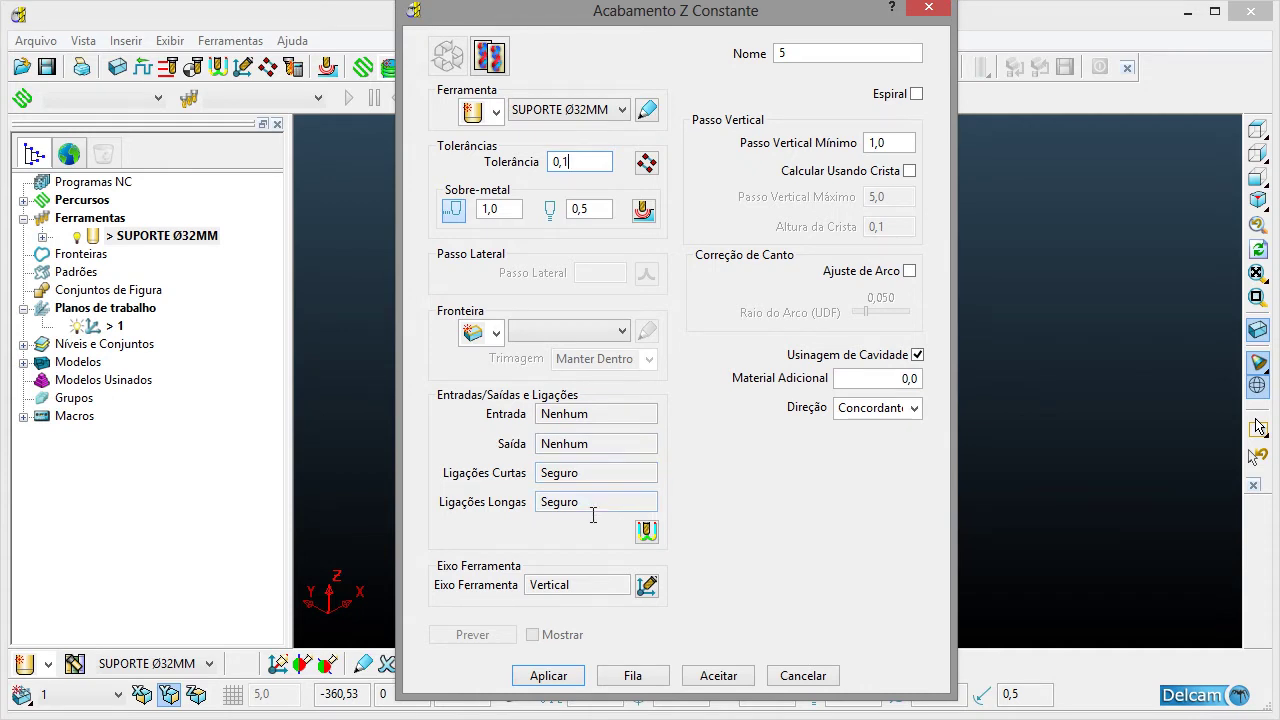
- Set the first lead-in choice to Rampa in the toolpath's Entradas/Saídas e Ligações settings
{"action": "left_click", "coordinate": [657, 540]}
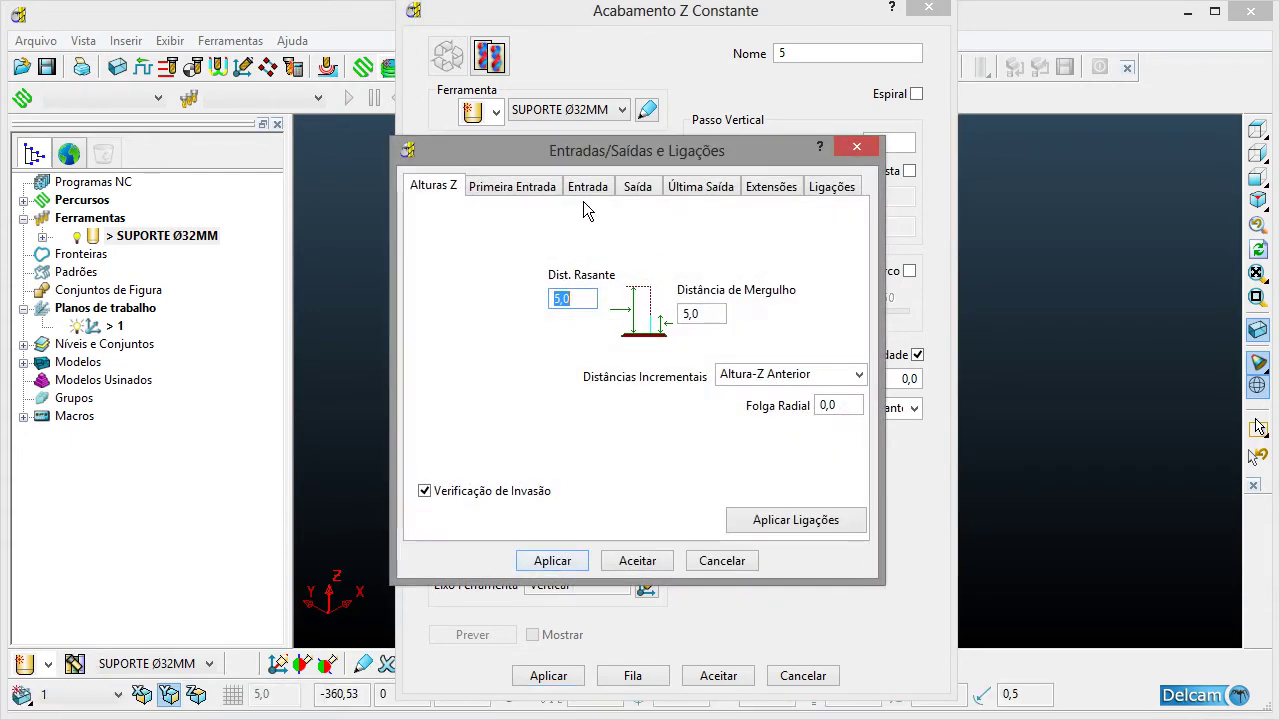
{"action": "left_click", "coordinate": [586, 190]}
{"action": "left_click", "coordinate": [618, 218]}
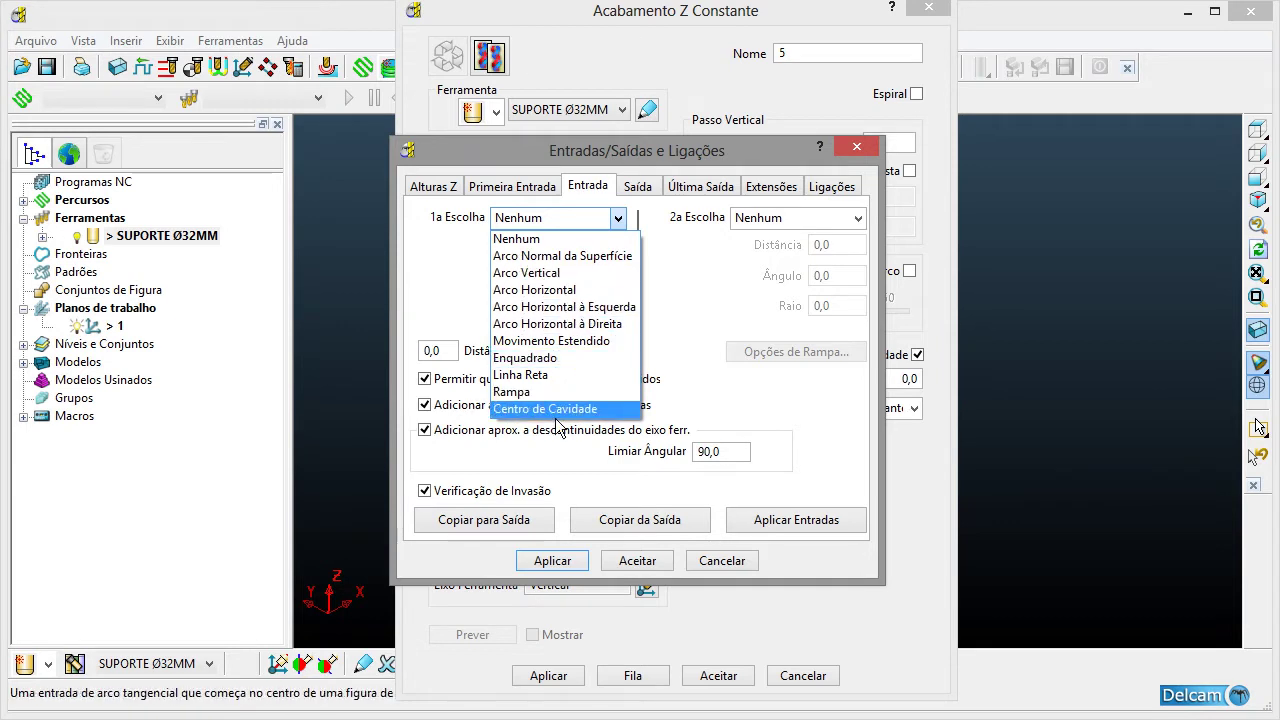
{"action": "left_click", "coordinate": [520, 374]}
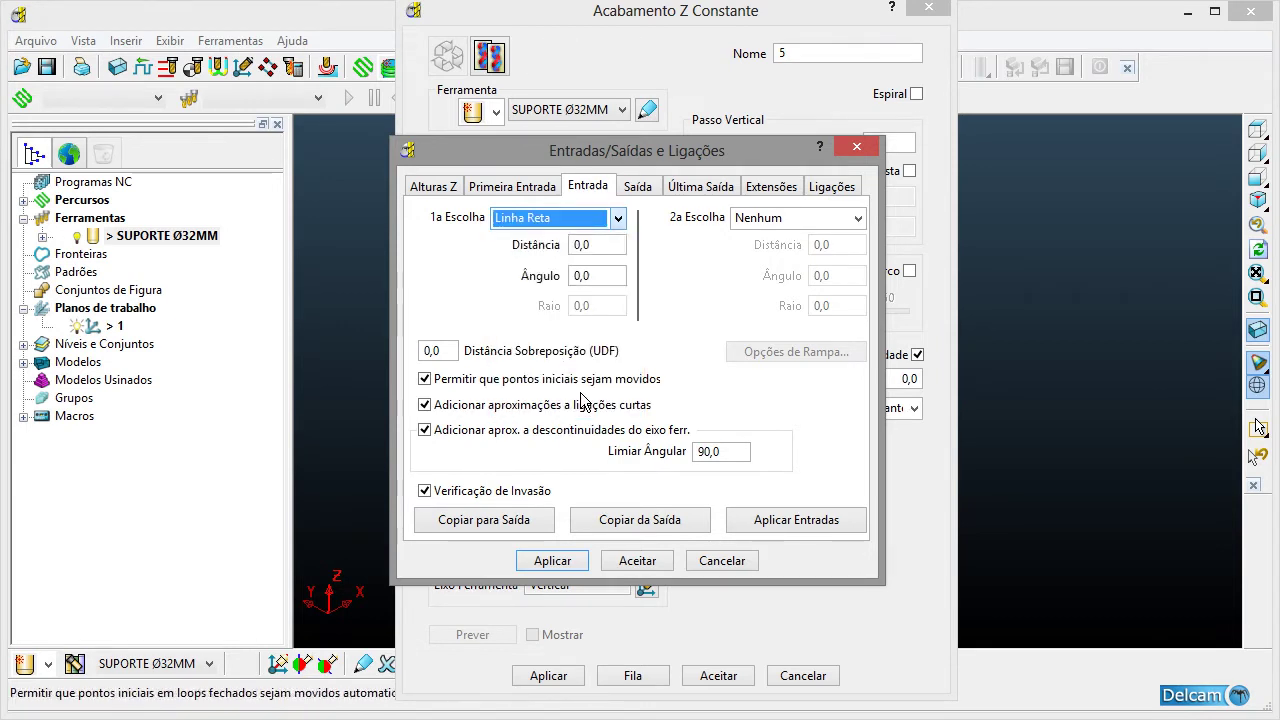
{"action": "left_click", "coordinate": [617, 218]}
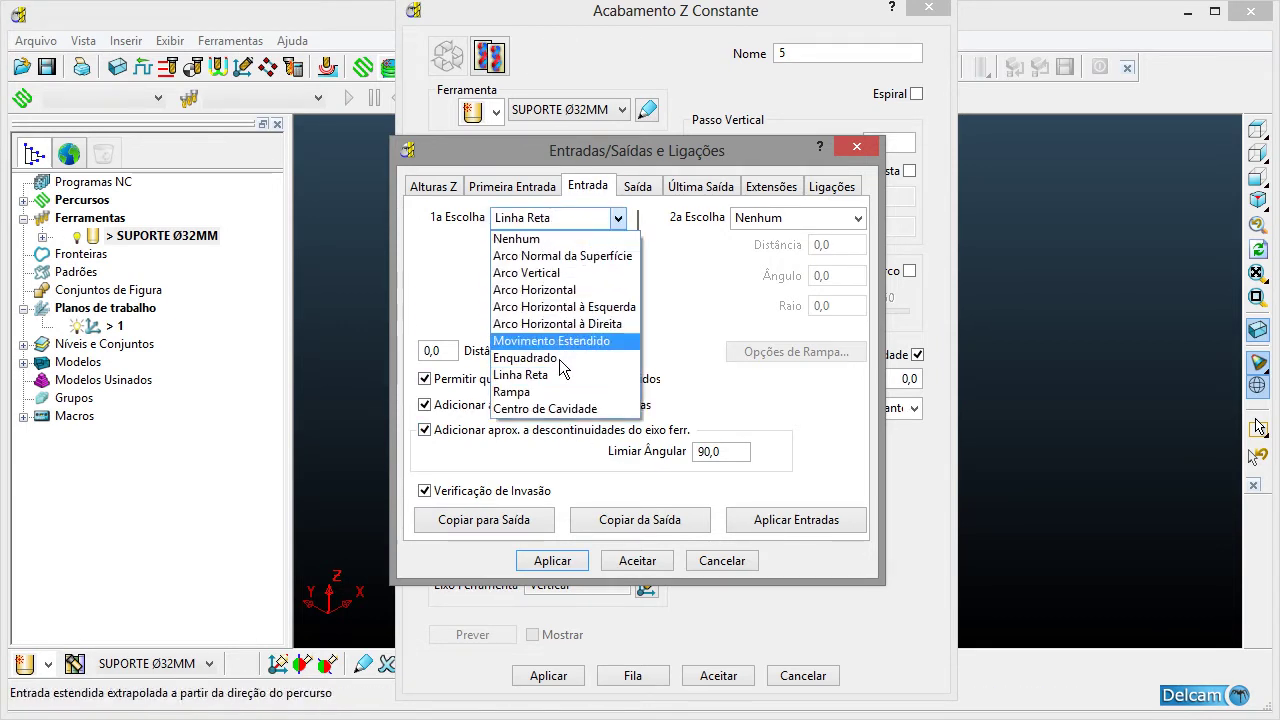
{"action": "left_click", "coordinate": [545, 392]}
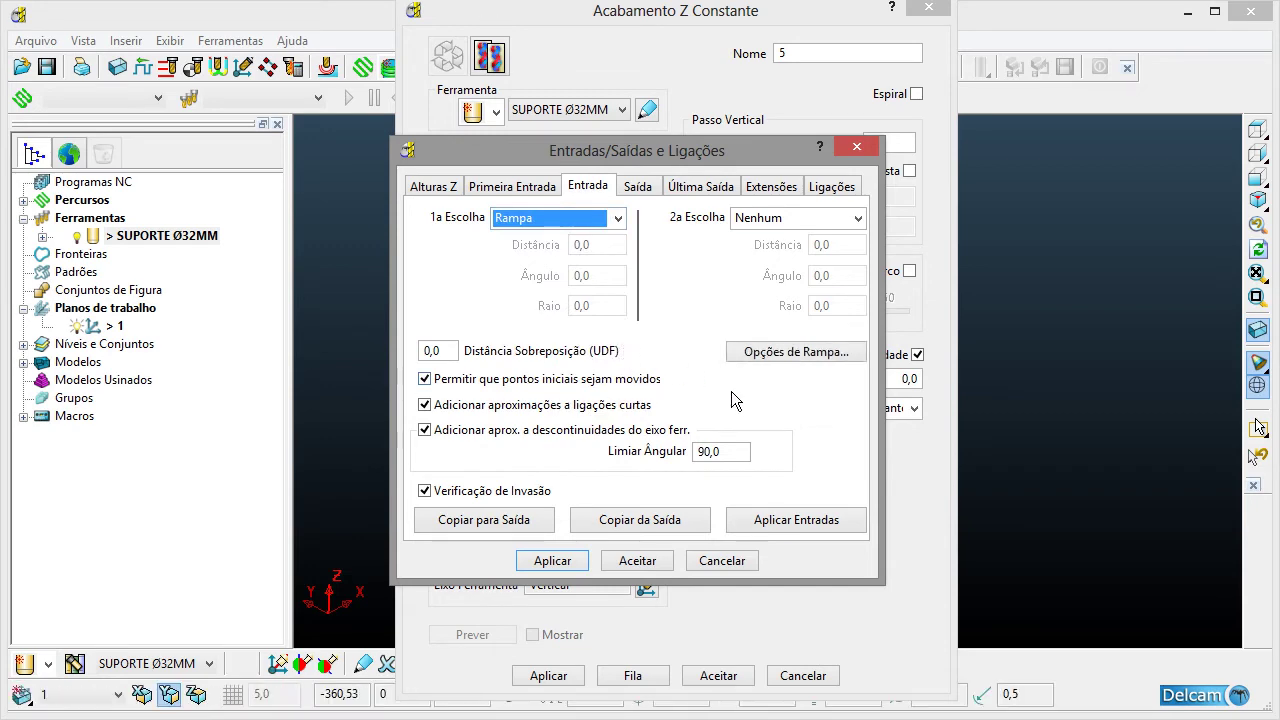
- Set the ramp's maximum zig angle to 5,0 and accept the ramp options
{"action": "left_click", "coordinate": [783, 358]}
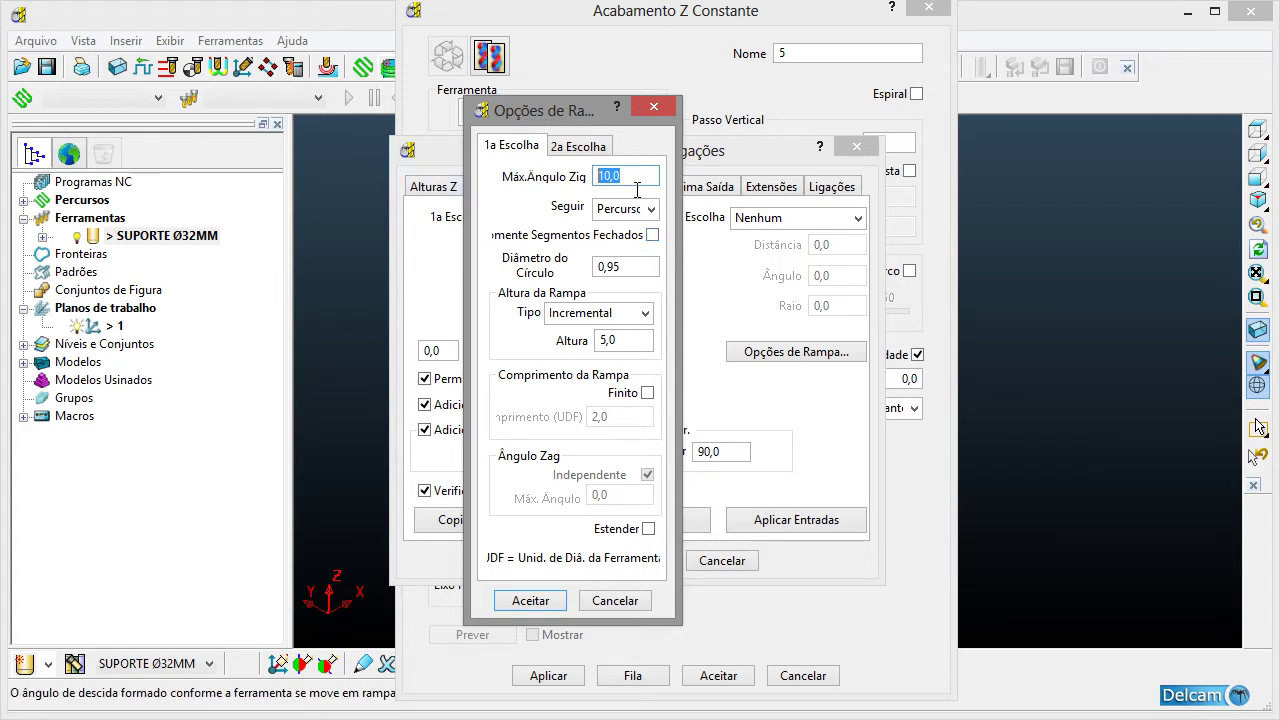
{"action": "type", "text": "5"}
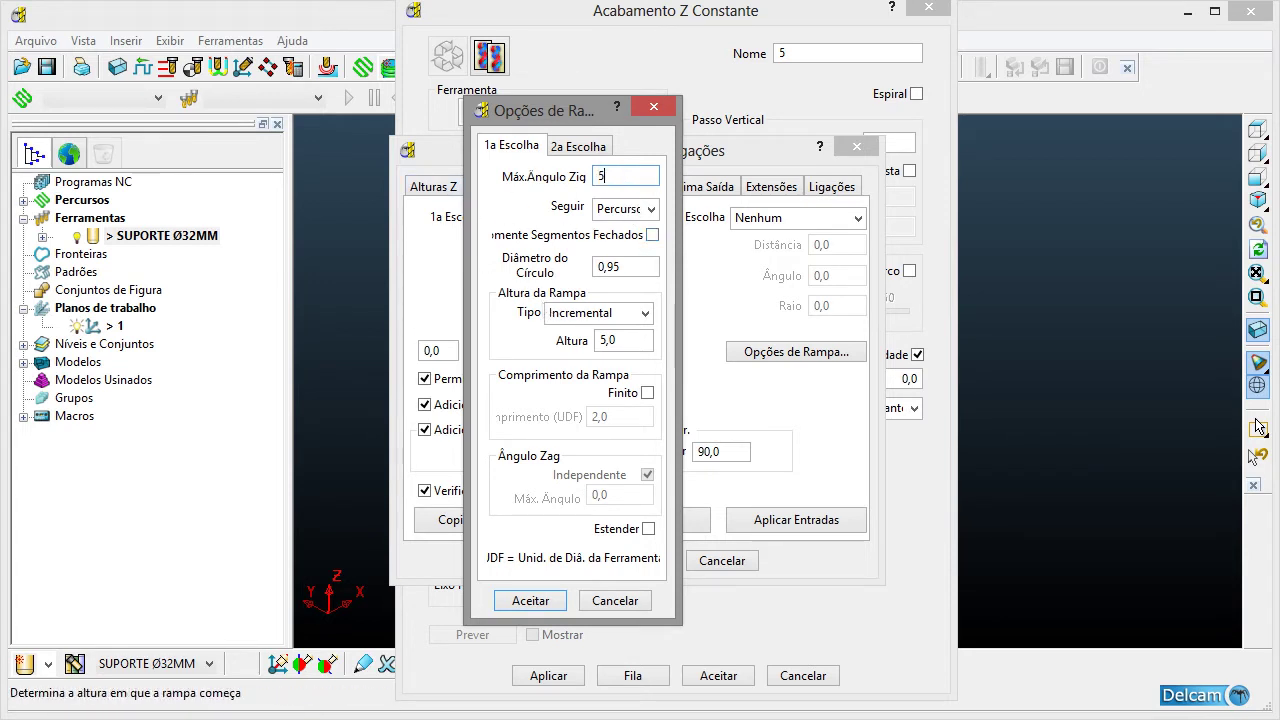
{"action": "left_click", "coordinate": [648, 270]}
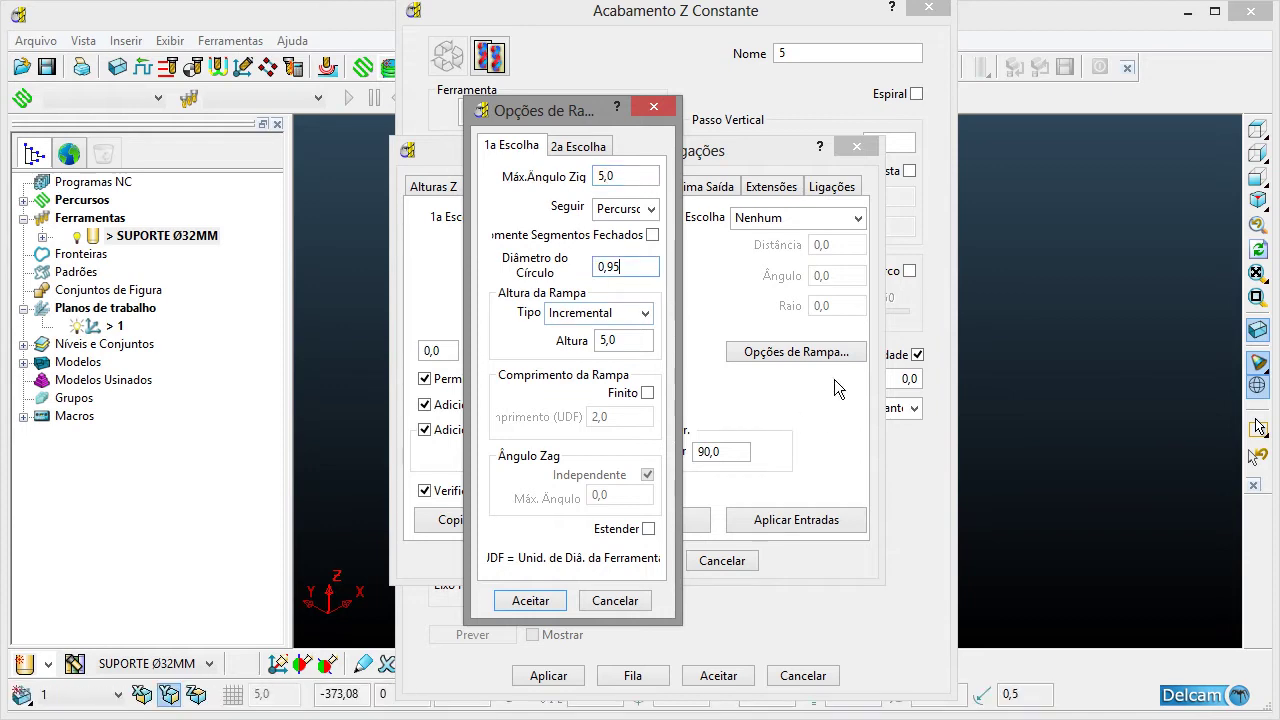
{"action": "left_click", "coordinate": [530, 604]}
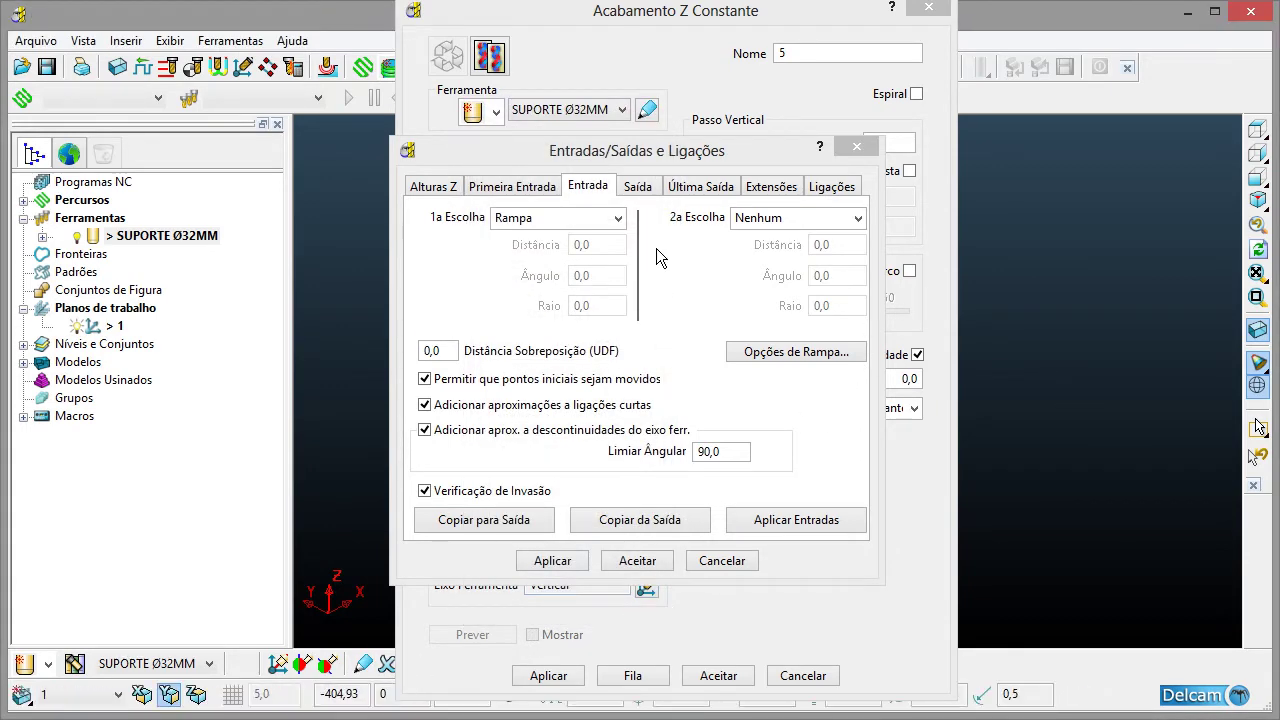
- Review the available types for the first lead-out choice and leave it at Nenhum
{"action": "left_click", "coordinate": [645, 190]}
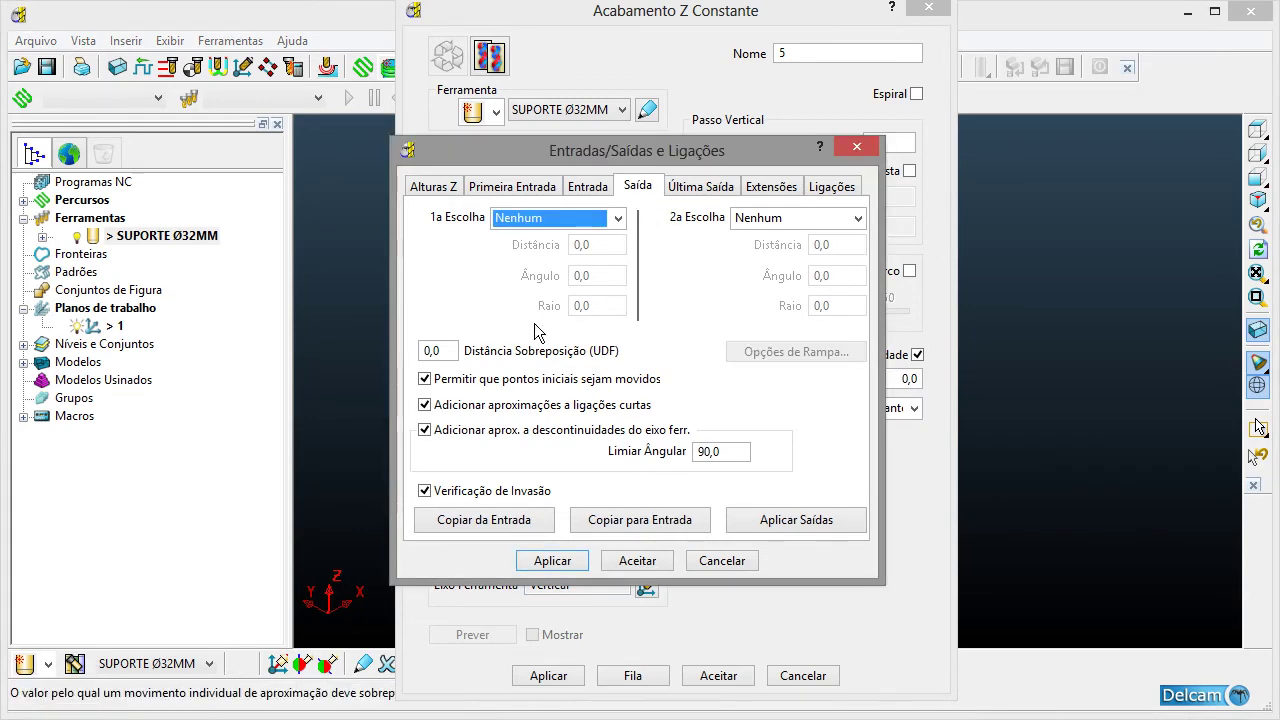
{"action": "left_click", "coordinate": [618, 219]}
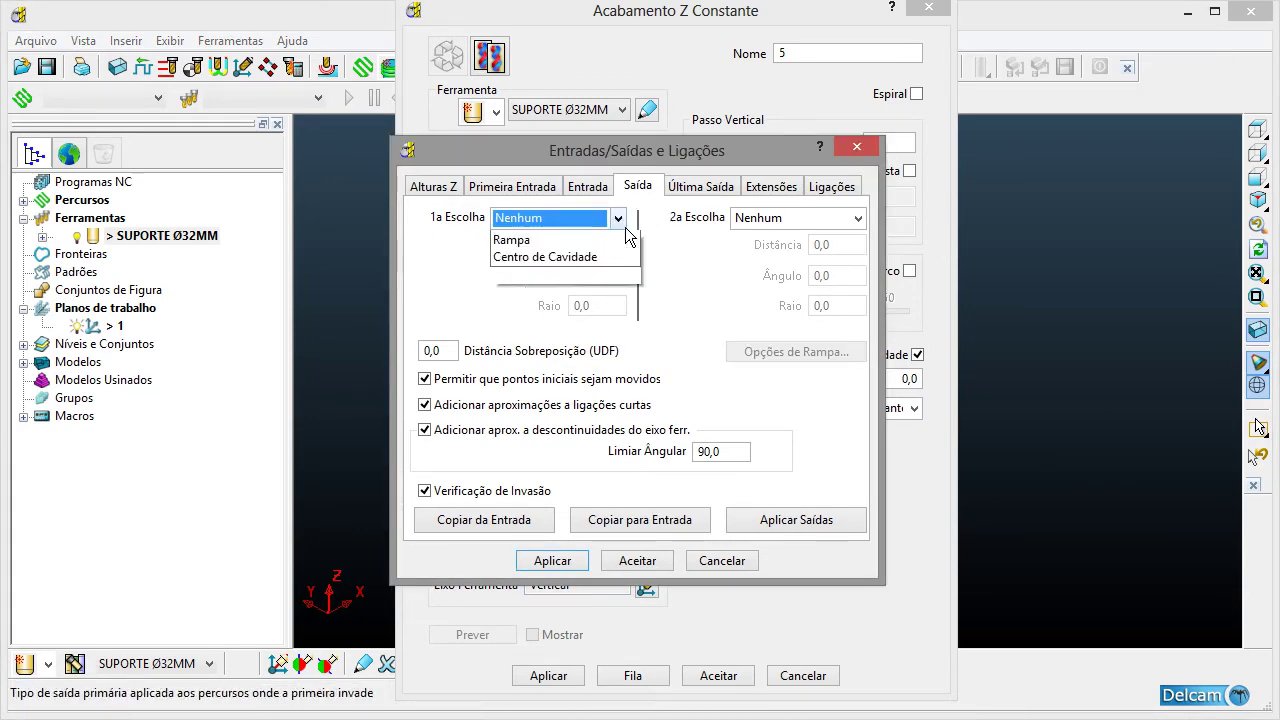
{"action": "left_click", "coordinate": [627, 233]}
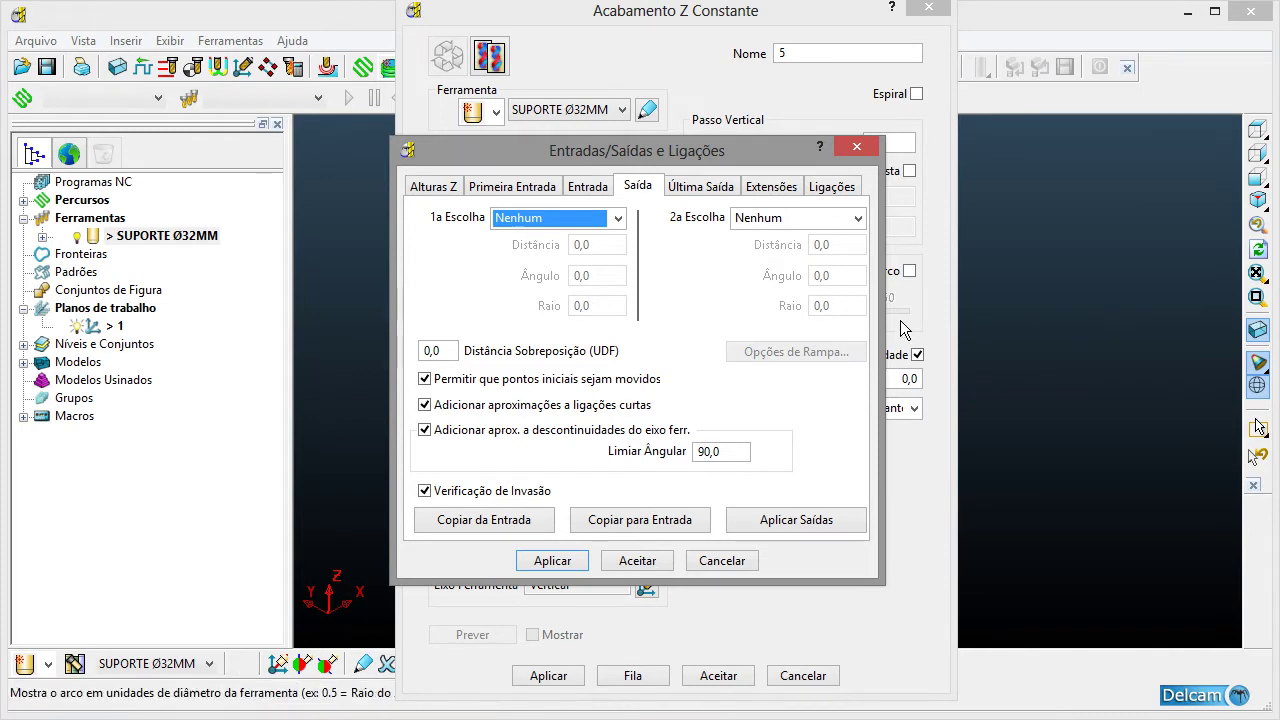
- Set the short link to Na Superfície and the long and default links to Rasante, and accept the link settings
{"action": "left_click", "coordinate": [849, 198]}
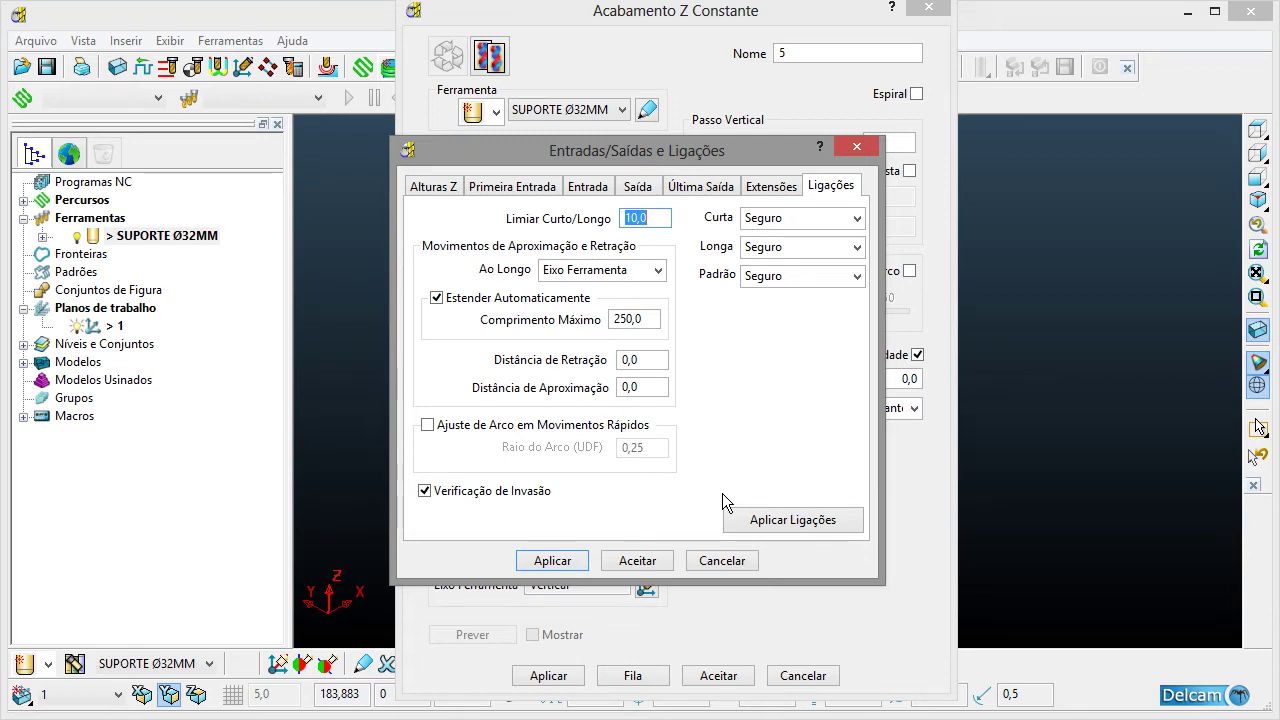
{"action": "left_click", "coordinate": [856, 218]}
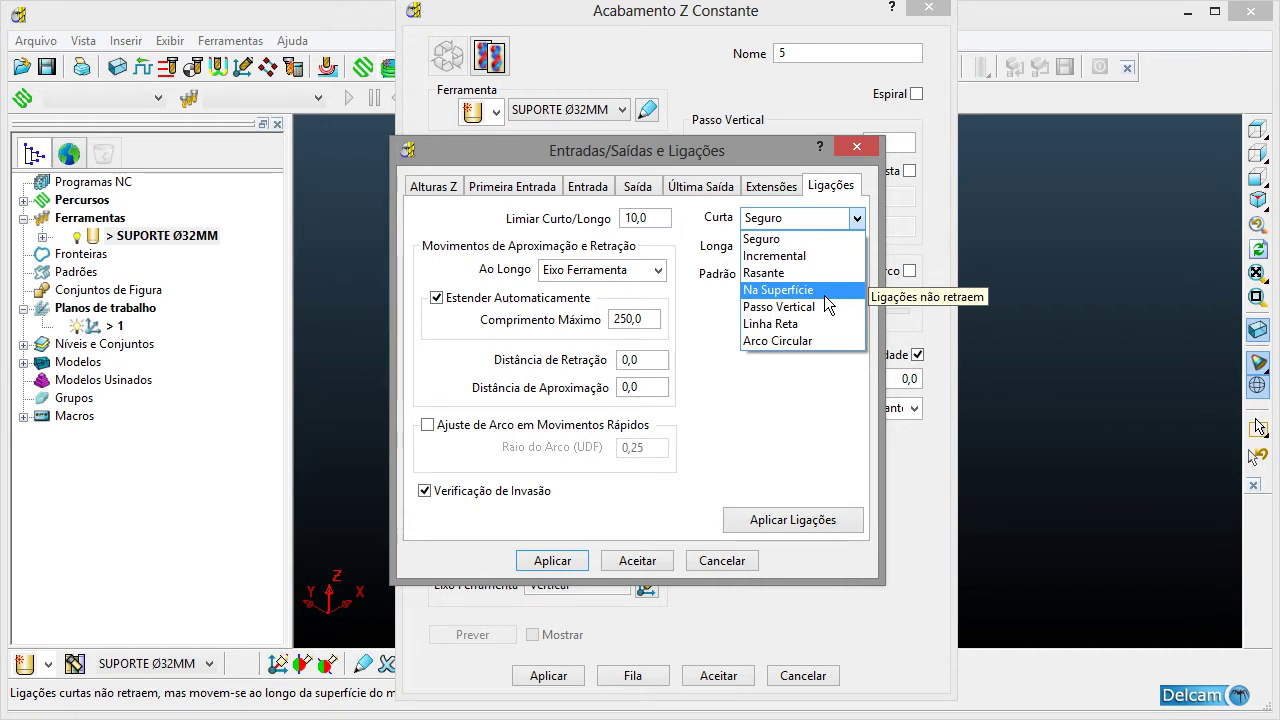
{"action": "left_click", "coordinate": [824, 294]}
{"action": "left_click", "coordinate": [857, 247]}
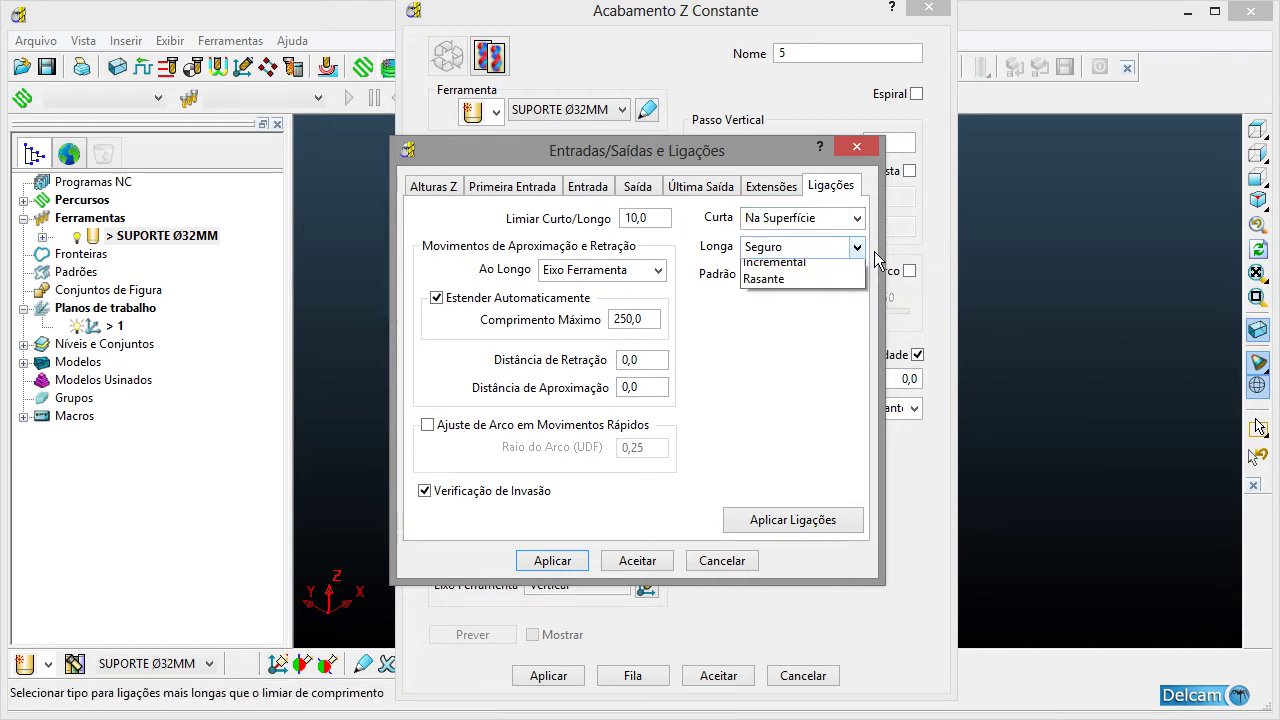
{"action": "left_click", "coordinate": [803, 312]}
{"action": "left_click", "coordinate": [830, 277]}
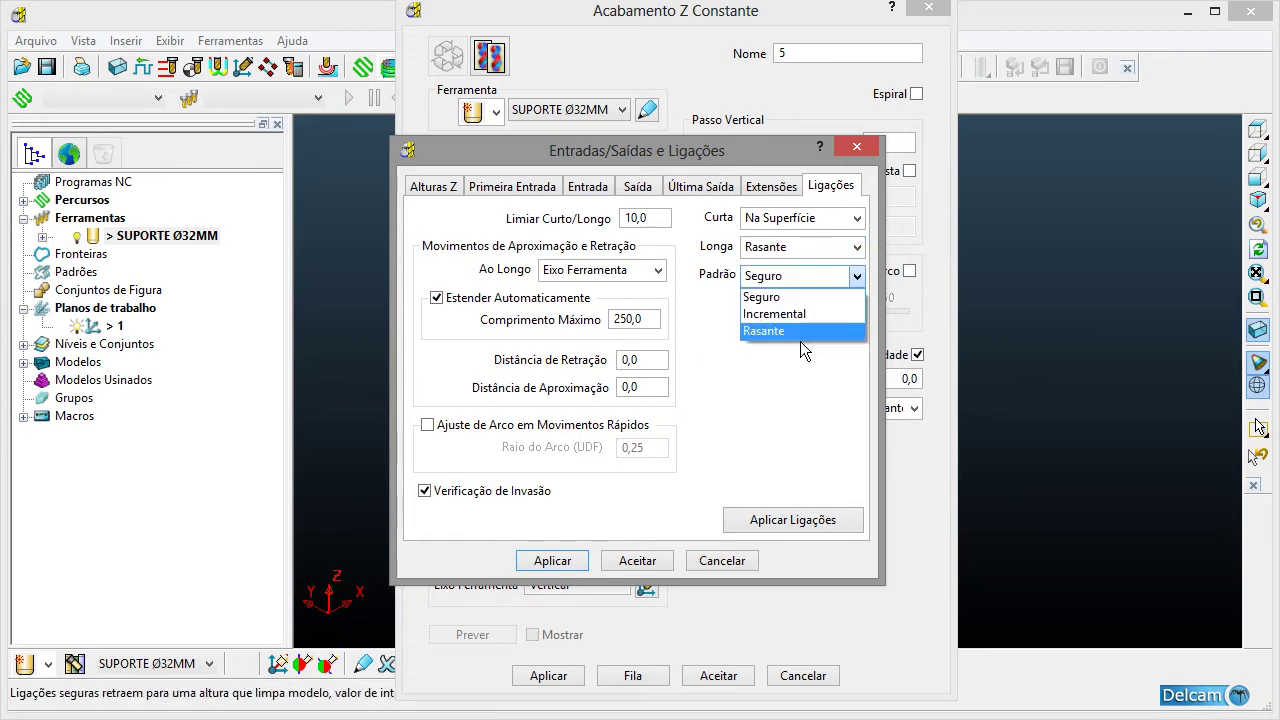
{"action": "left_click", "coordinate": [802, 332]}
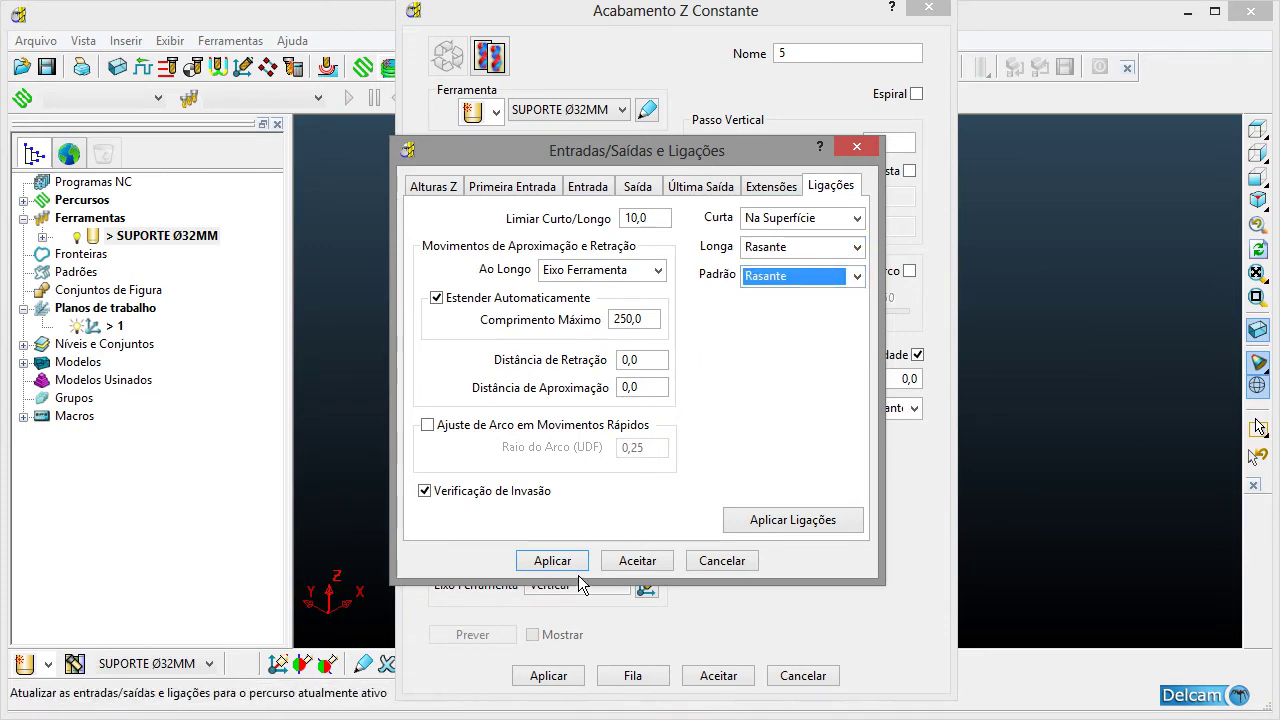
{"action": "left_click", "coordinate": [640, 562]}
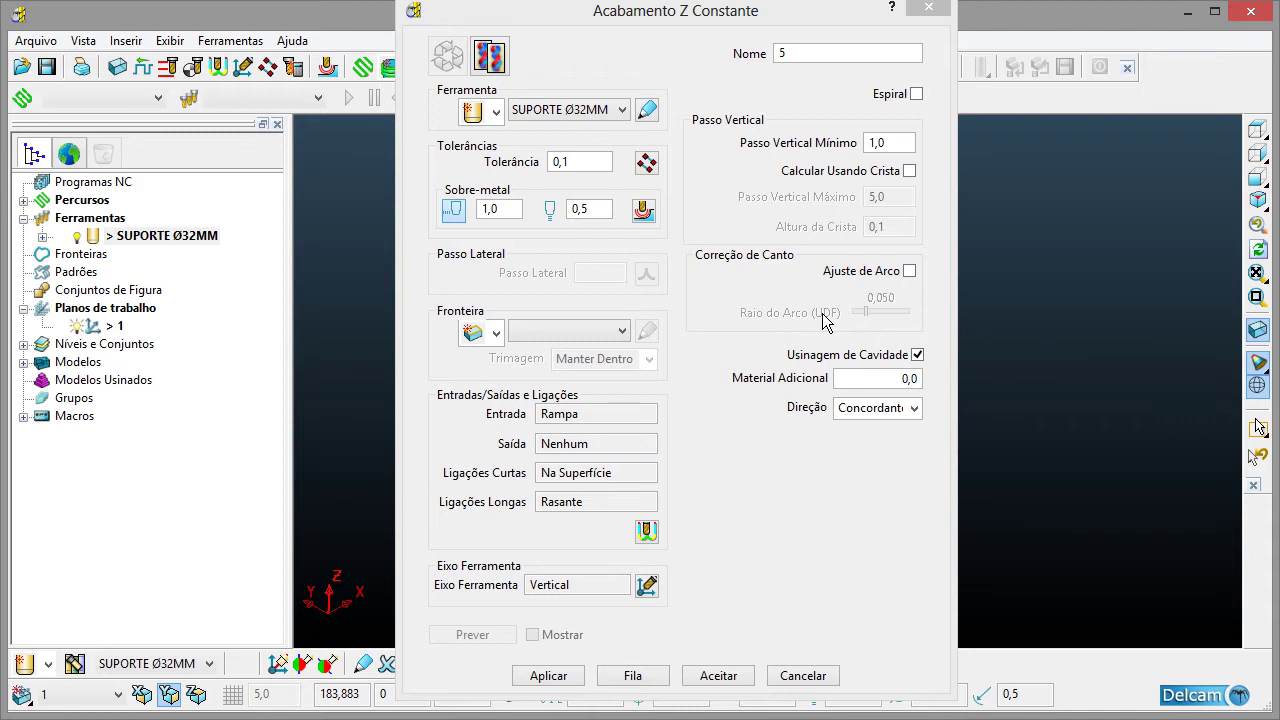
- Enable the Espiral option and set the minimum vertical step of the constant Z toolpath to 0,5
{"action": "left_click", "coordinate": [918, 95]}
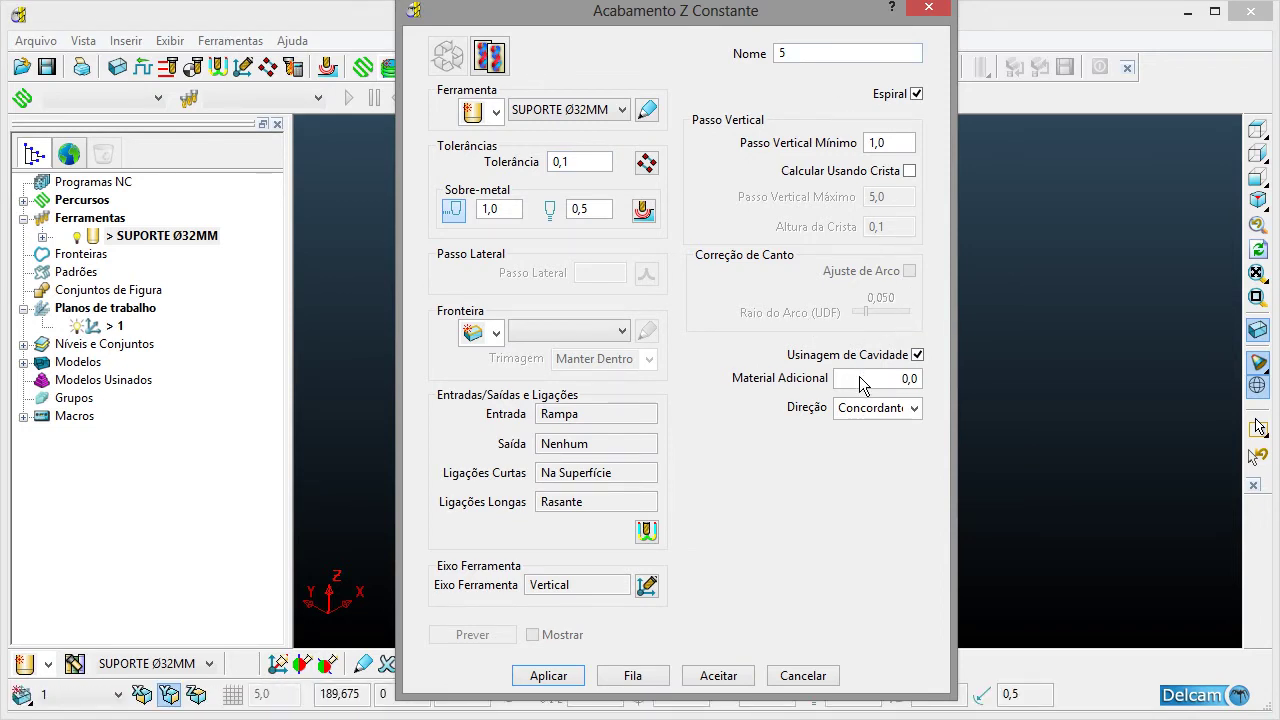
{"action": "left_click", "coordinate": [917, 95]}
{"action": "left_click", "coordinate": [917, 95]}
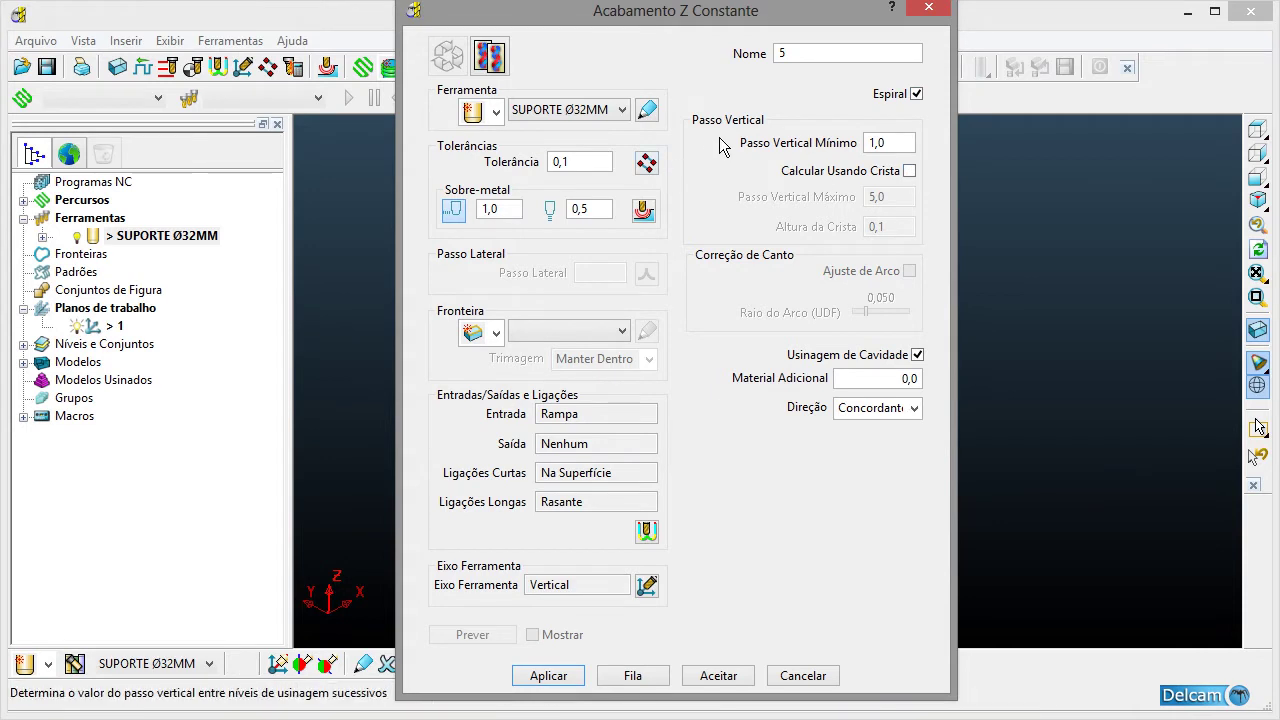
{"action": "left_click", "coordinate": [896, 150]}
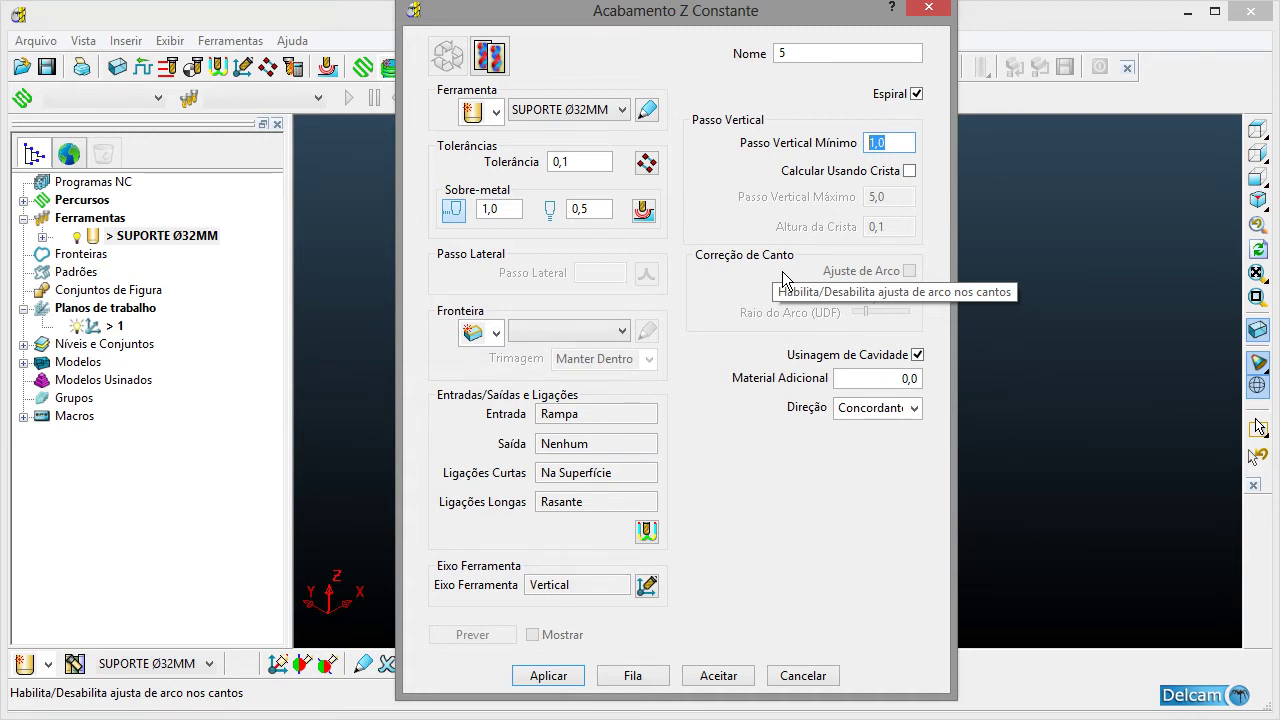
{"action": "type", "text": "0,5"}
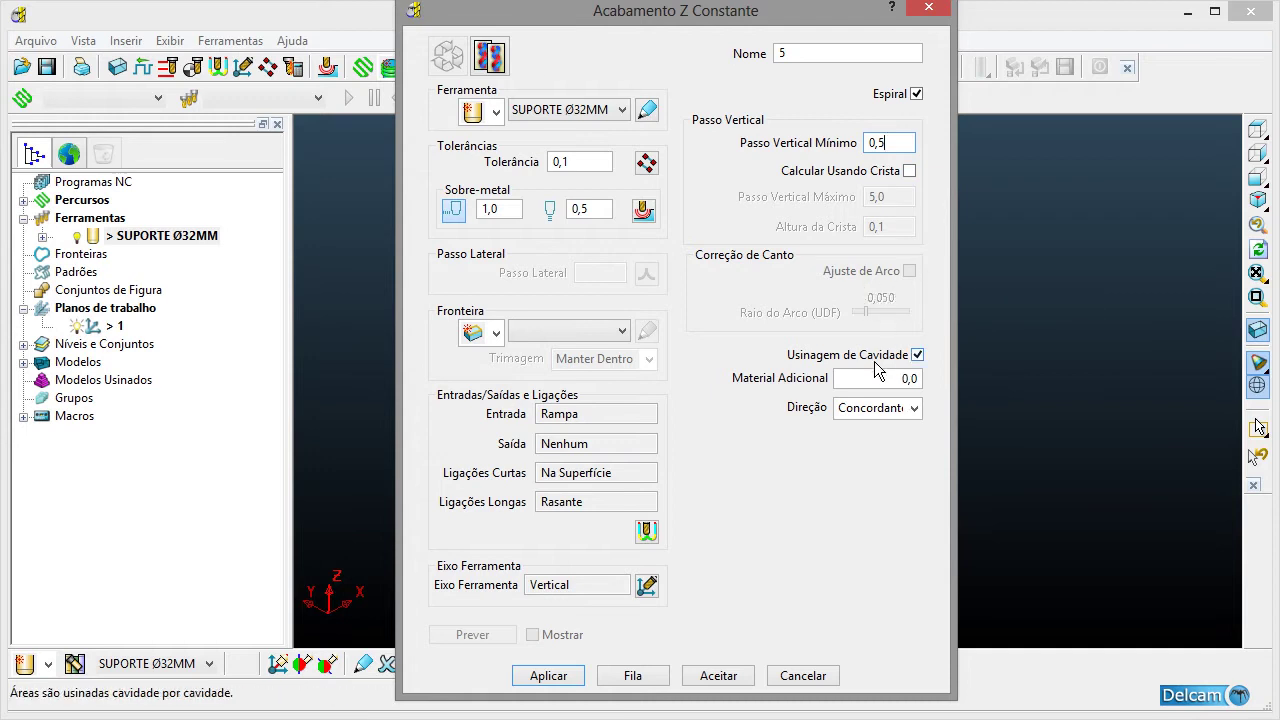
- Keep the cutting direction at Concordante, calculate the constant Z toolpath and close its settings
{"action": "left_click", "coordinate": [914, 409]}
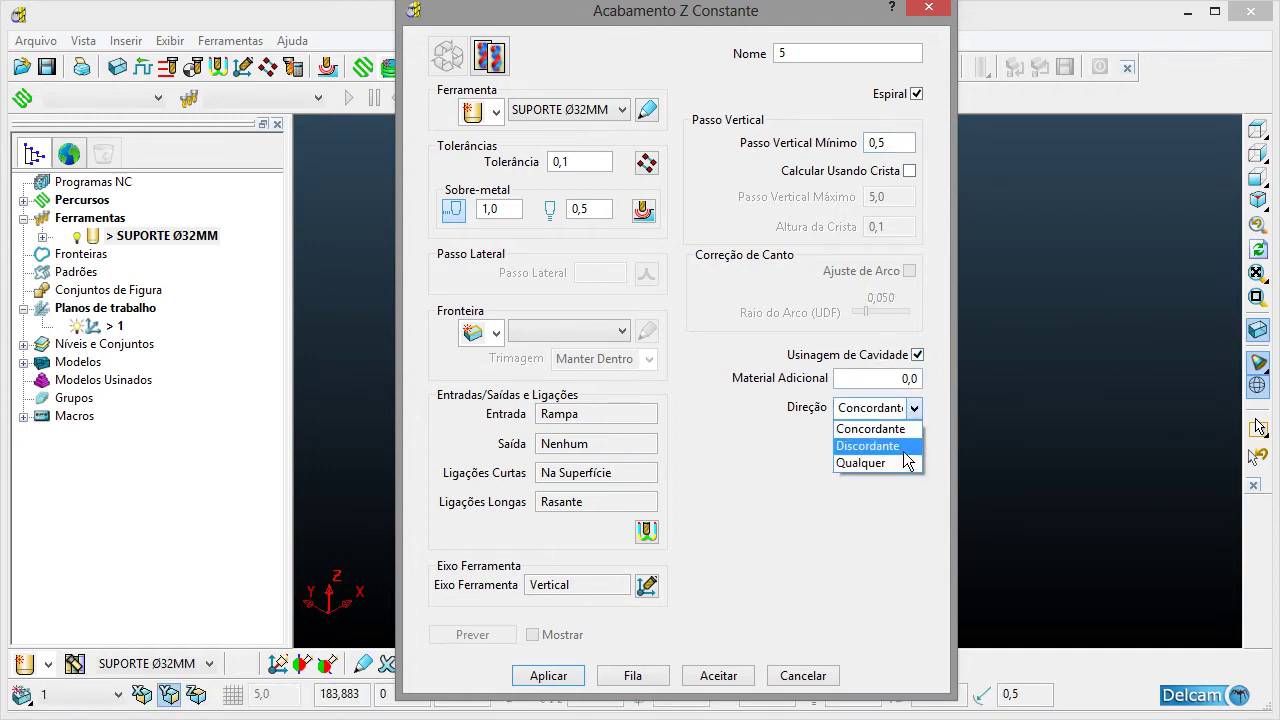
{"action": "left_click", "coordinate": [904, 430]}
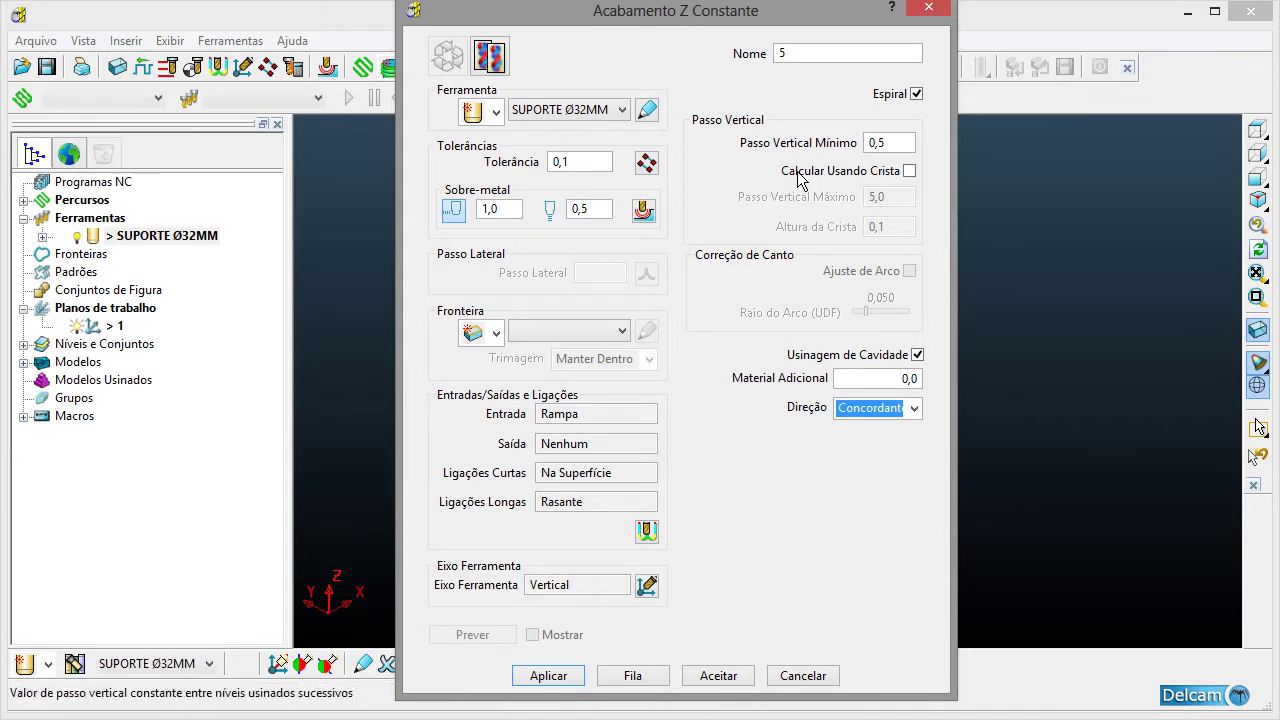
{"action": "left_click", "coordinate": [575, 686]}
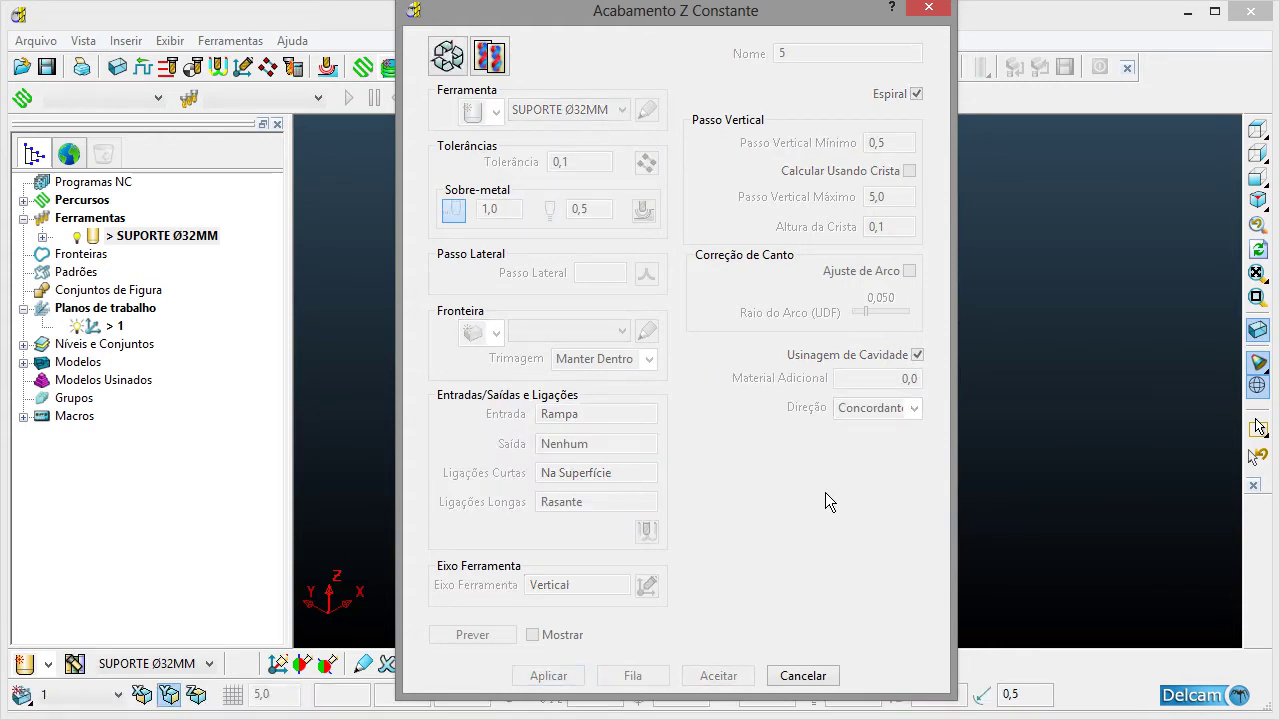
{"action": "left_click", "coordinate": [826, 675]}
- Display the model with plain shading and show it in an isometric view
{"action": "middle_click_drag", "start_coordinate": [884, 508], "coordinate": [706, 543]}
{"action": "middle_click_drag", "start_coordinate": [917, 474], "coordinate": [942, 628]}
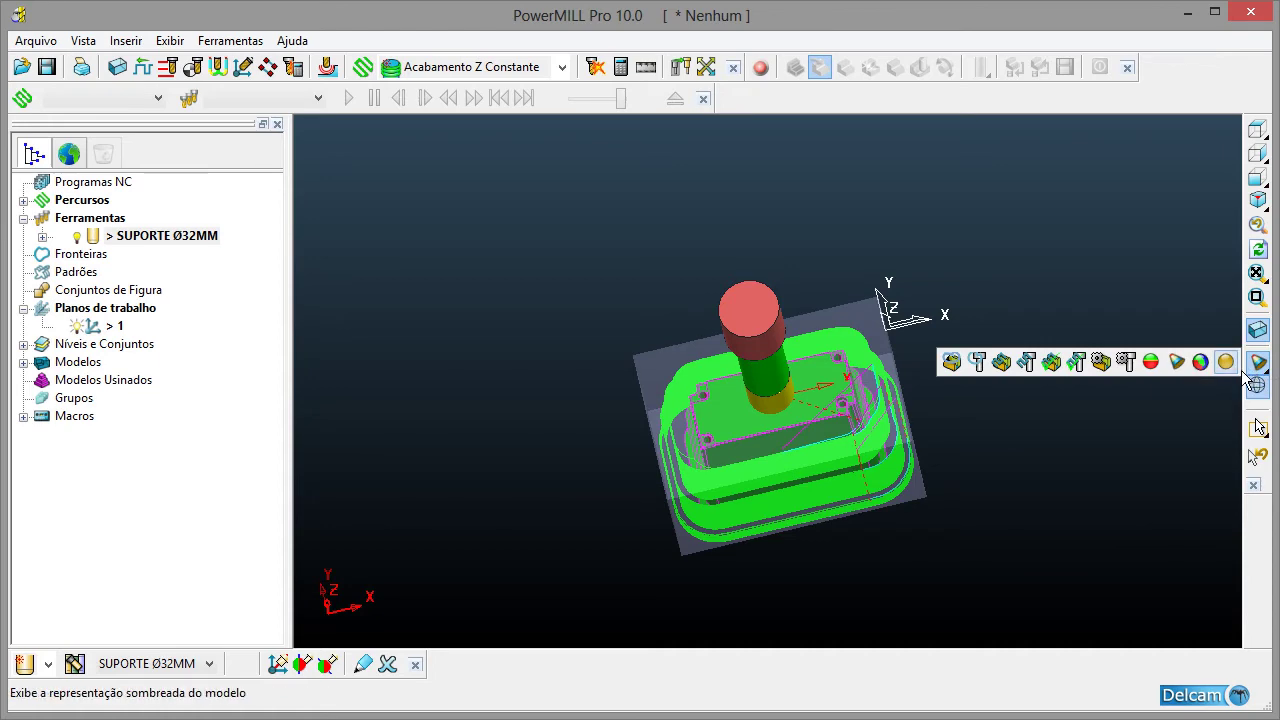
{"action": "left_click", "coordinate": [1226, 362]}
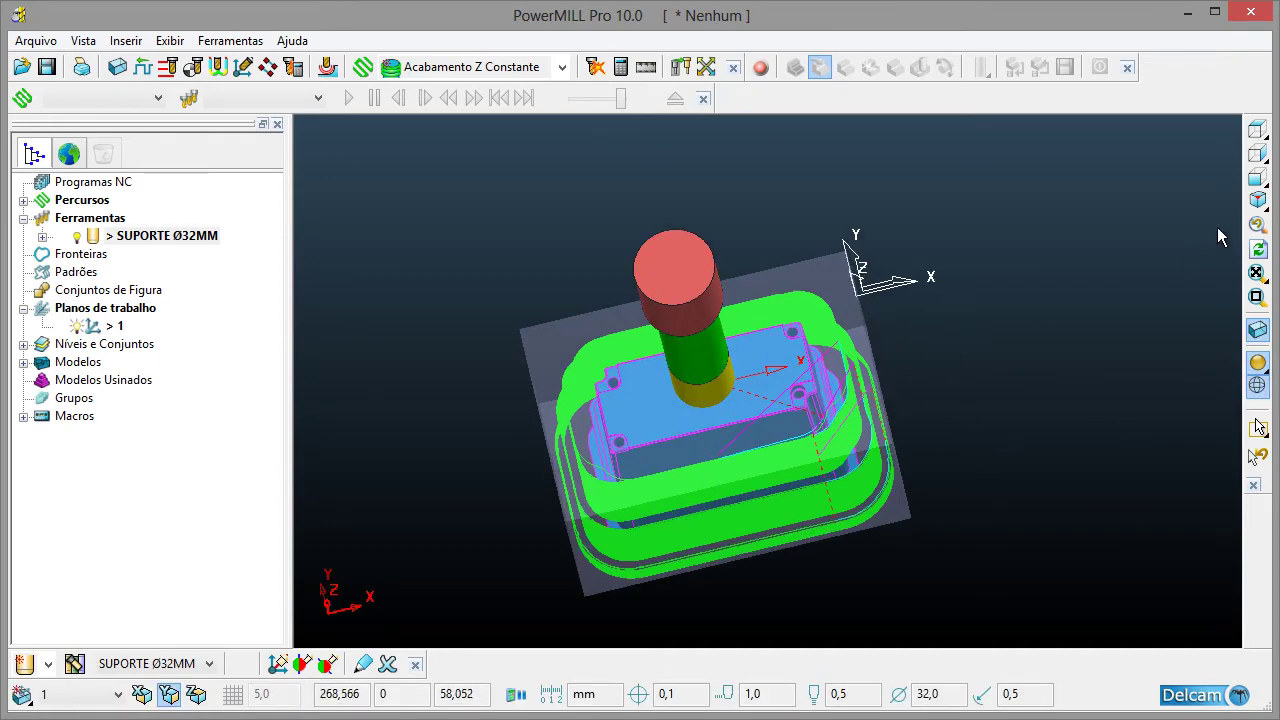
{"action": "left_click", "coordinate": [1258, 199]}
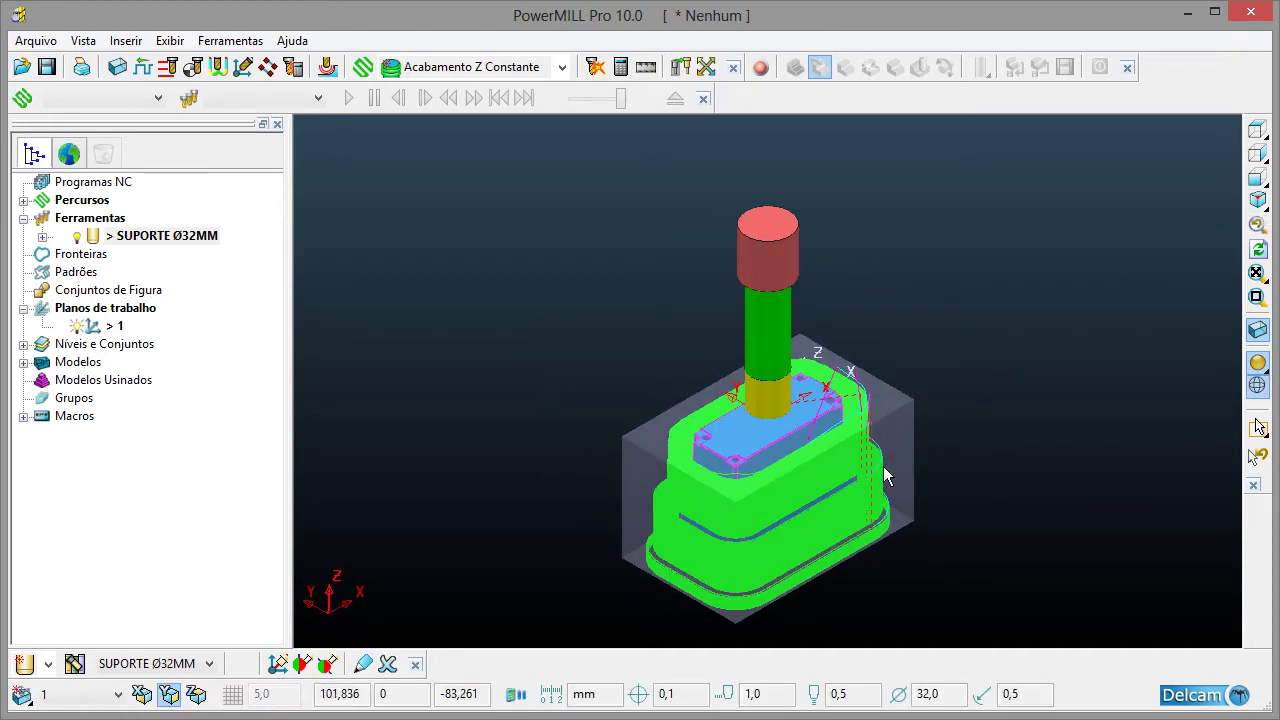
- Examine the toolpath's vertical passes from the front, close to the upper part of the part
{"action": "middle_click_drag", "start_coordinate": [902, 547], "coordinate": [803, 471]}
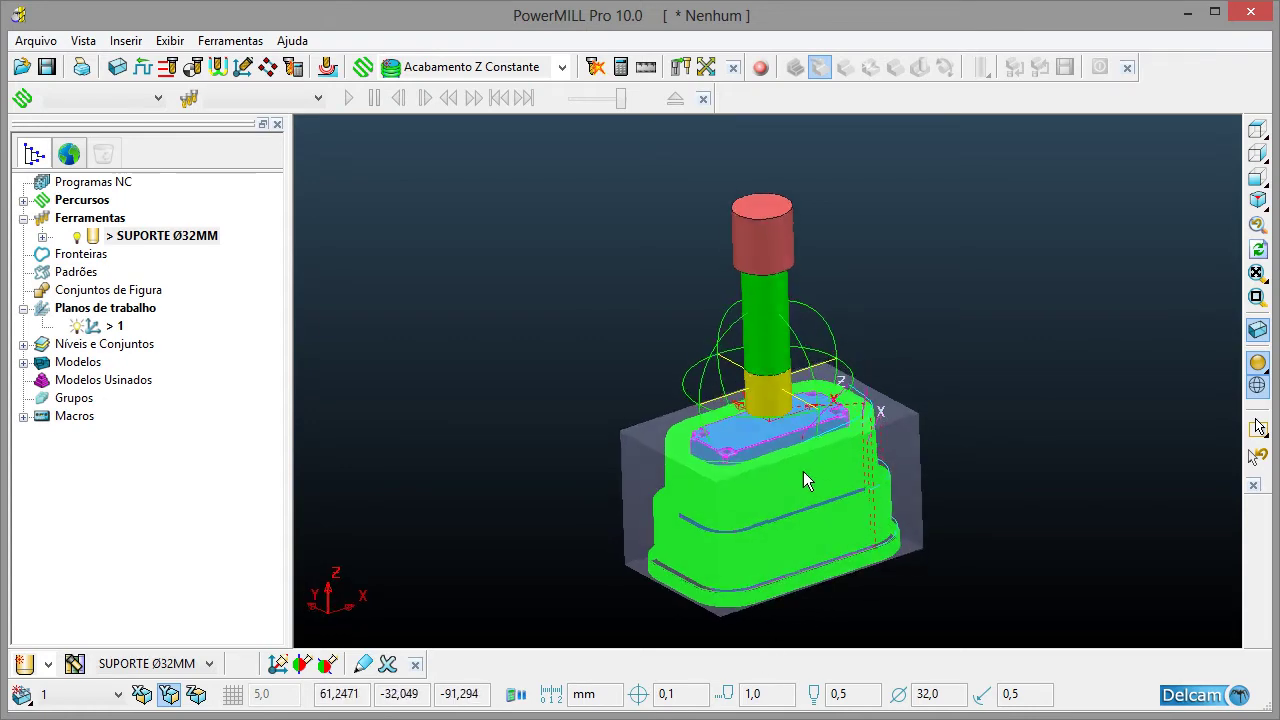
{"action": "left_click", "coordinate": [1257, 176]}
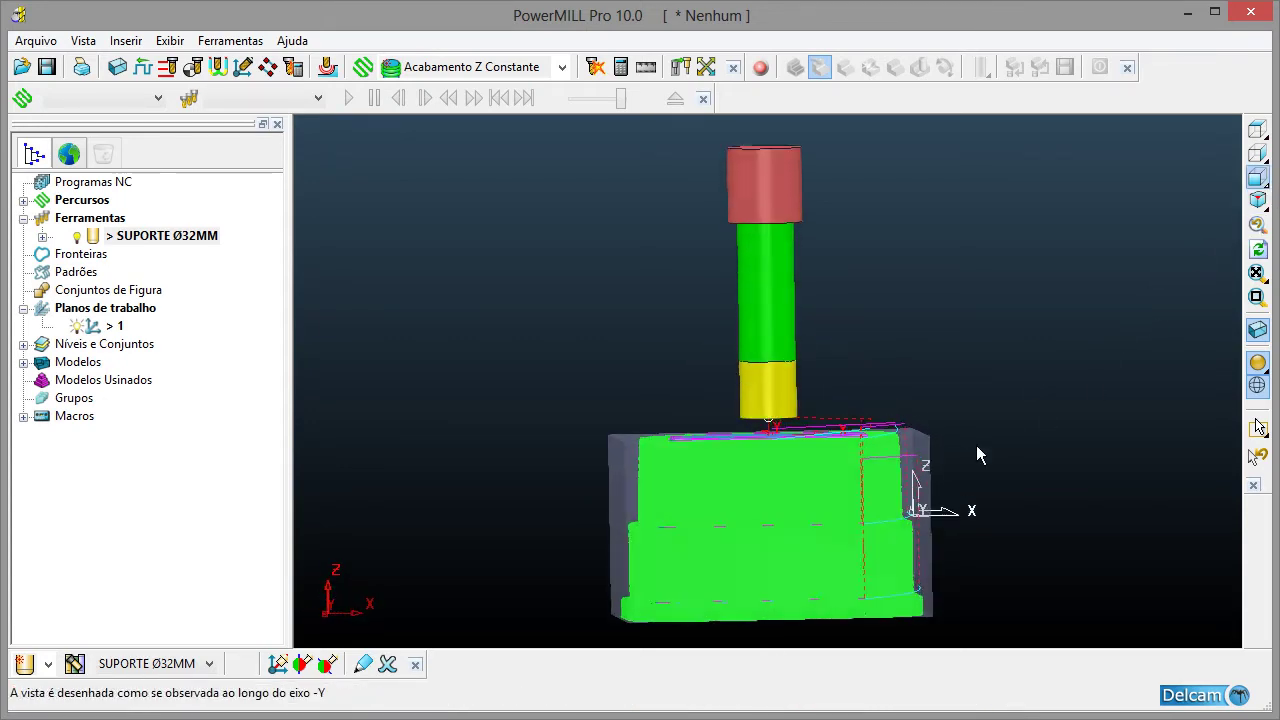
{"action": "left_click", "coordinate": [1257, 297]}
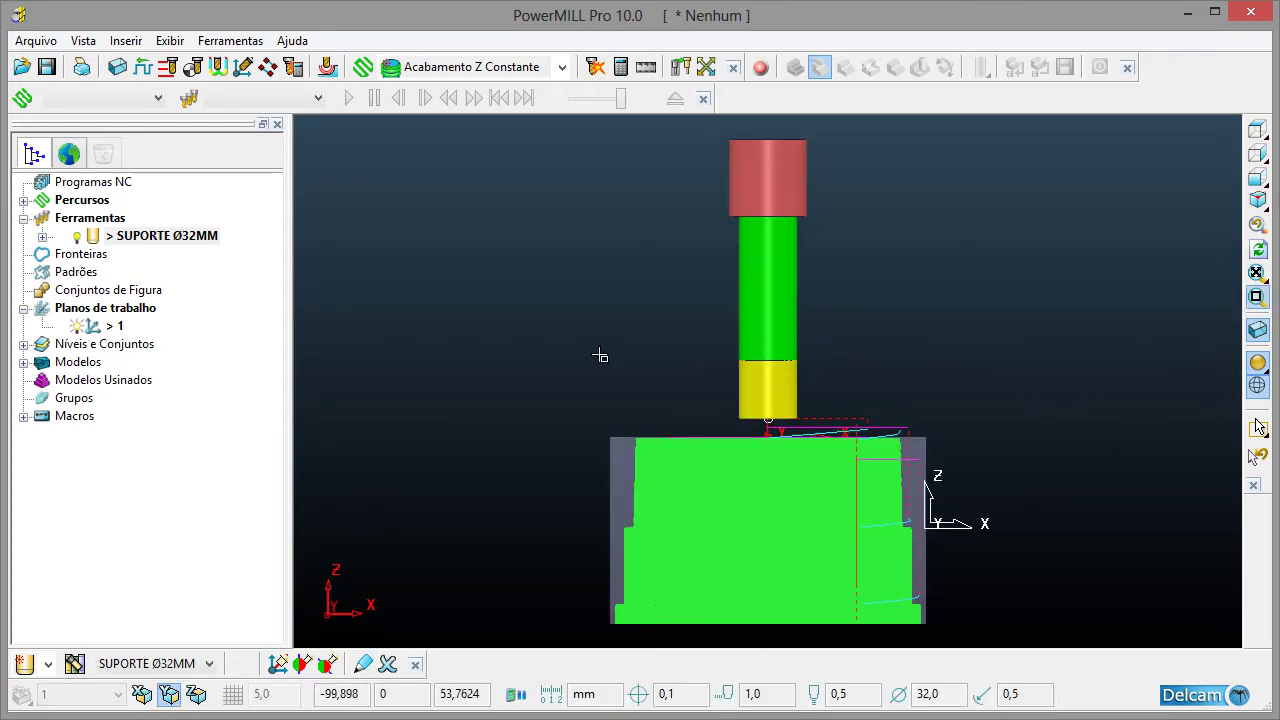
{"action": "left_click_drag", "start_coordinate": [590, 345], "coordinate": [779, 573]}
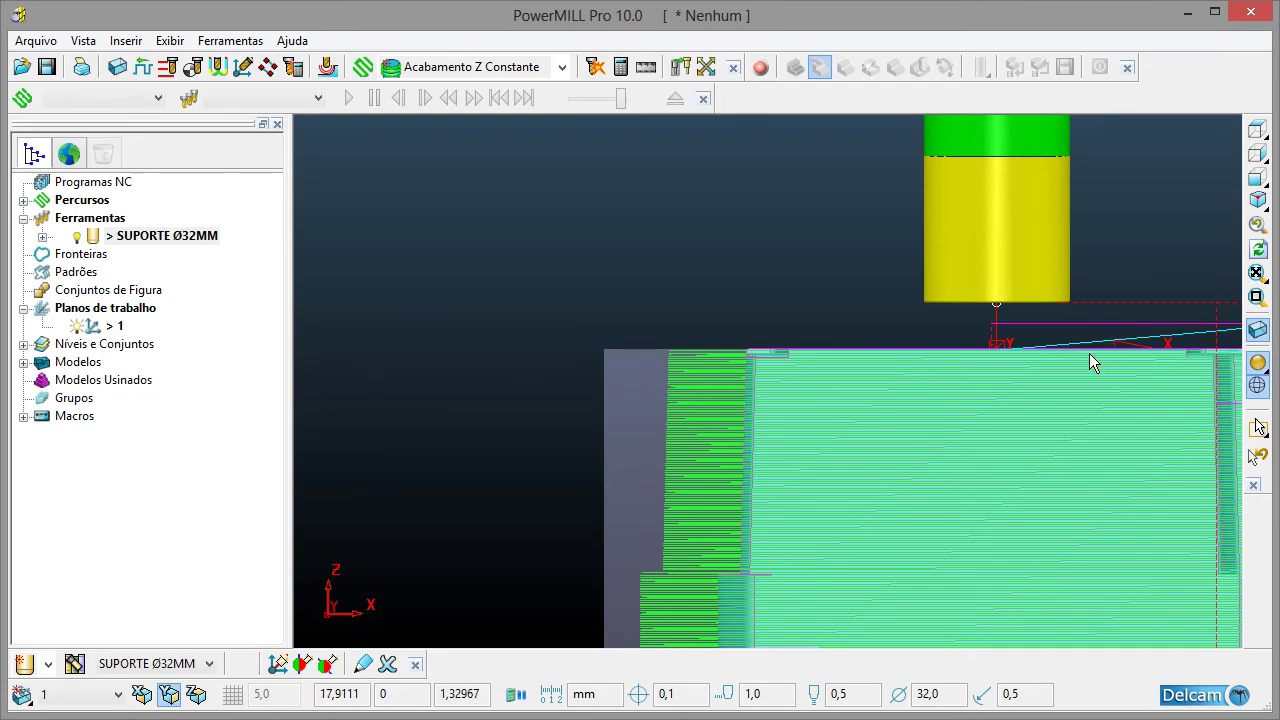
{"action": "scroll", "coordinate": [1088, 352], "scroll_direction": "down", "scroll_amount": 3}
{"action": "middle_click_drag", "start_coordinate": [1093, 348], "coordinate": [631, 356]}
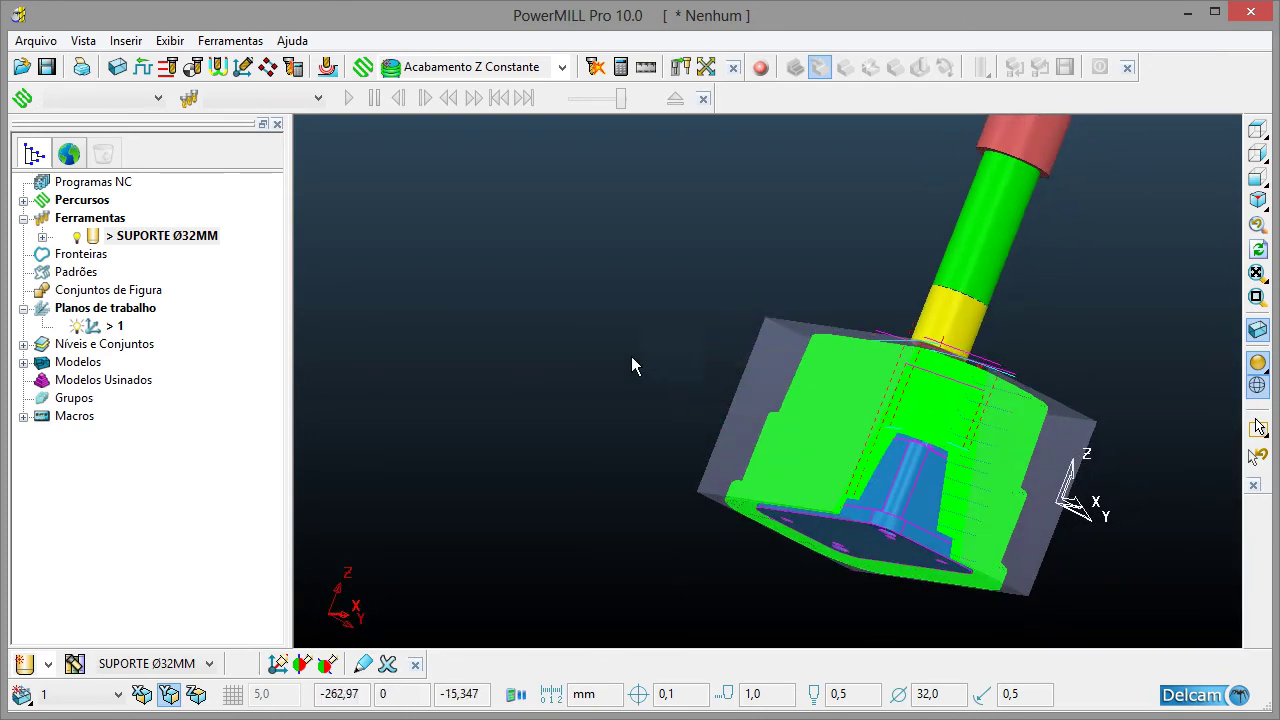
- Examine the ramp entries and links at the part's upper corner and the passes around its horizontal ledge
{"action": "left_click", "coordinate": [1257, 198]}
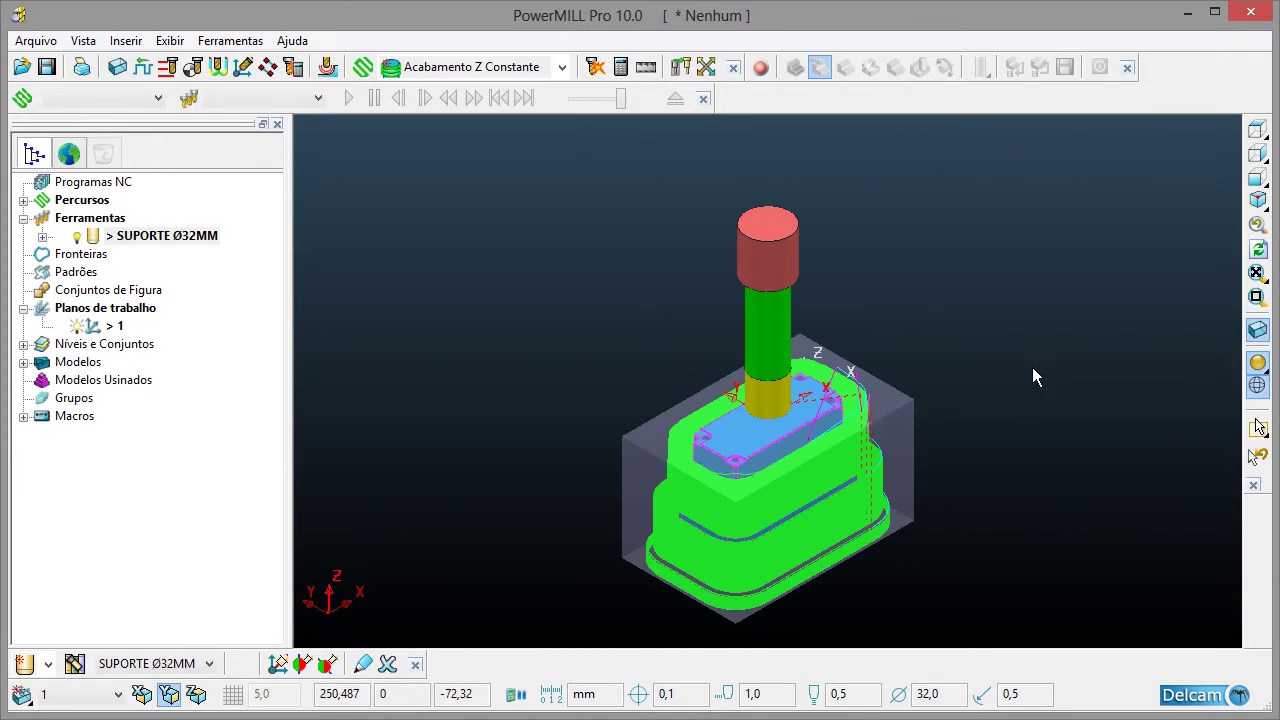
{"action": "scroll", "coordinate": [881, 430], "scroll_direction": "down", "scroll_amount": 2}
{"action": "scroll", "coordinate": [880, 429], "scroll_direction": "up", "scroll_amount": 3}
{"action": "scroll", "coordinate": [956, 449], "scroll_direction": "up", "scroll_amount": 4}
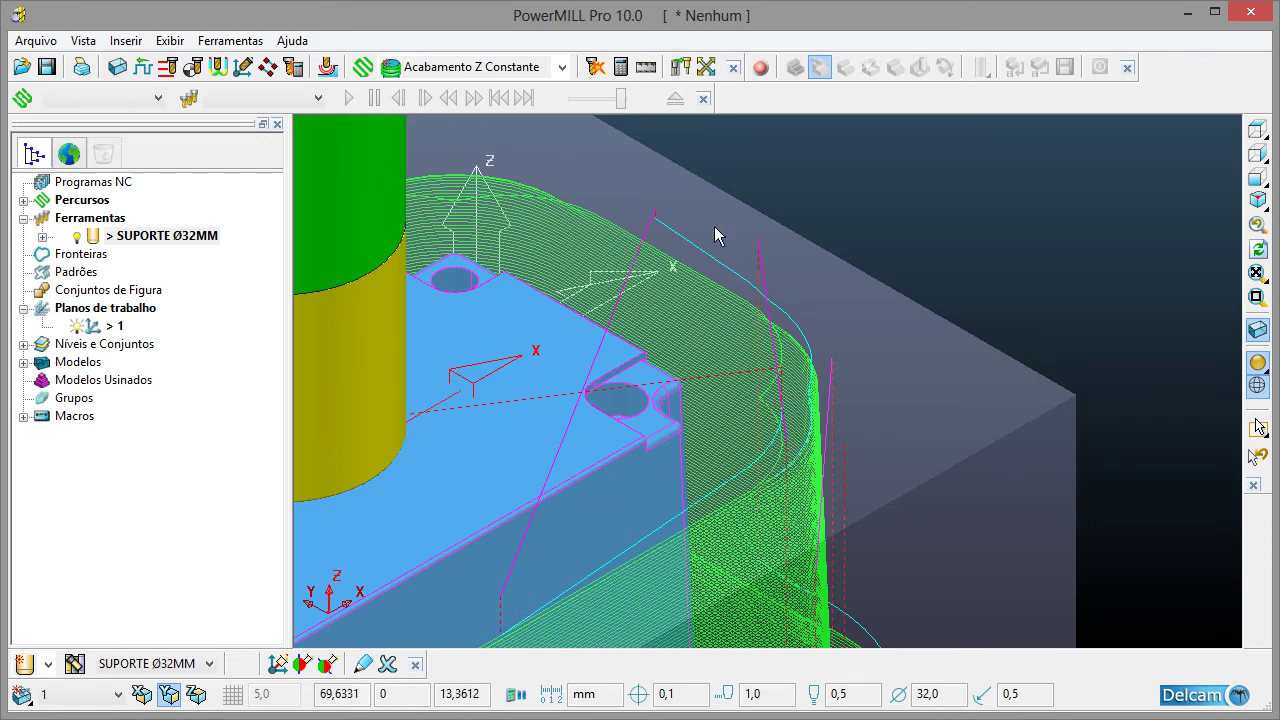
{"action": "scroll", "coordinate": [797, 365], "scroll_direction": "down", "scroll_amount": 1}
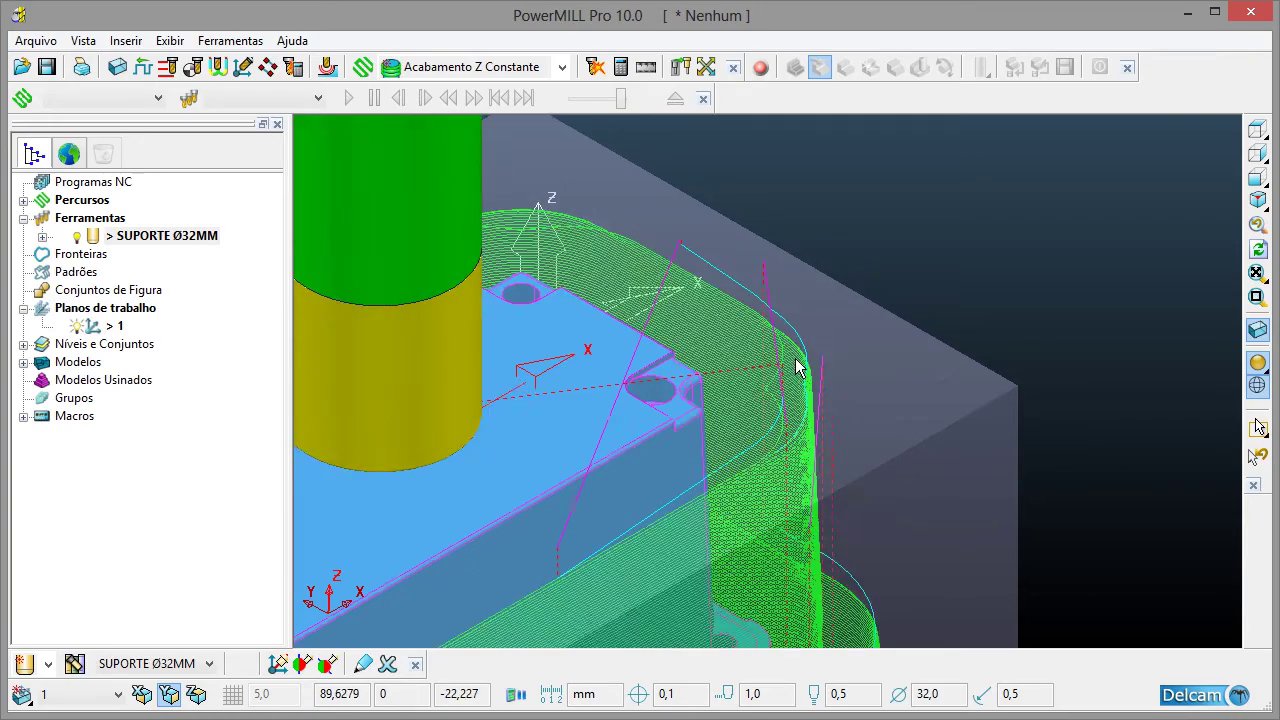
{"action": "scroll", "coordinate": [797, 365], "scroll_direction": "down", "scroll_amount": 3}
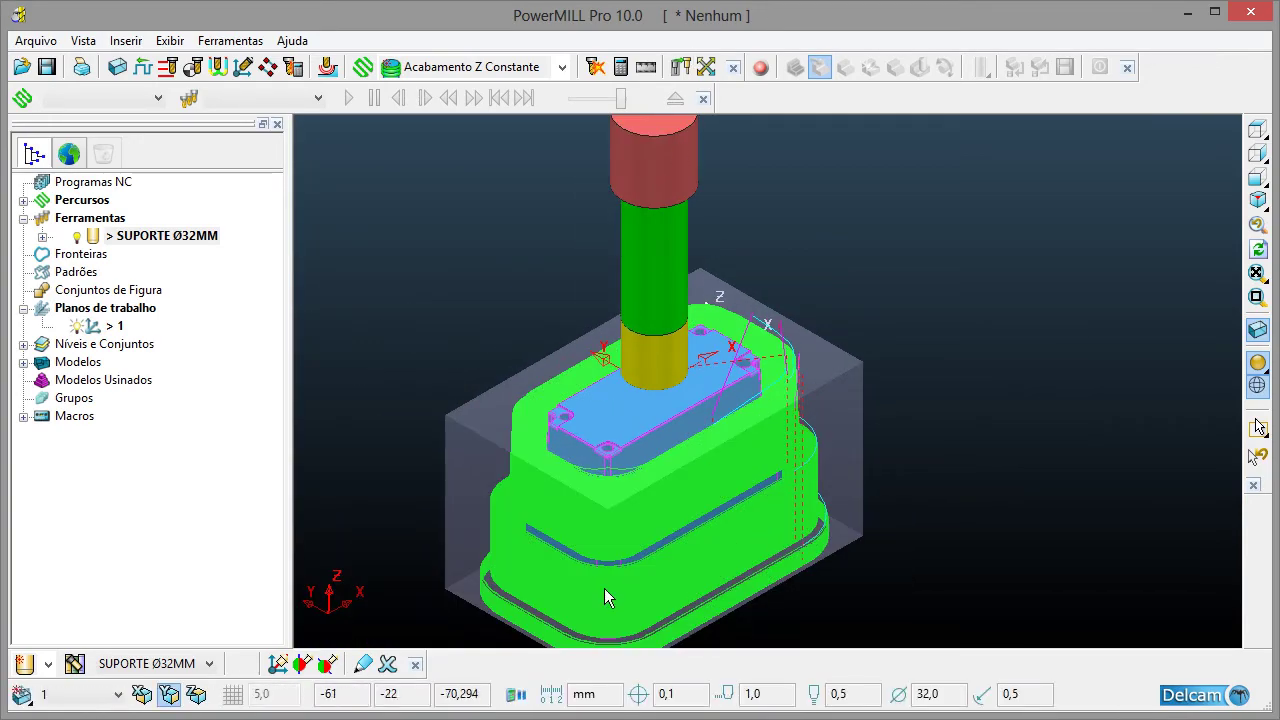
{"action": "scroll", "coordinate": [640, 580], "scroll_direction": "down", "scroll_amount": 2}
{"action": "scroll", "coordinate": [549, 590], "scroll_direction": "up", "scroll_amount": 6}
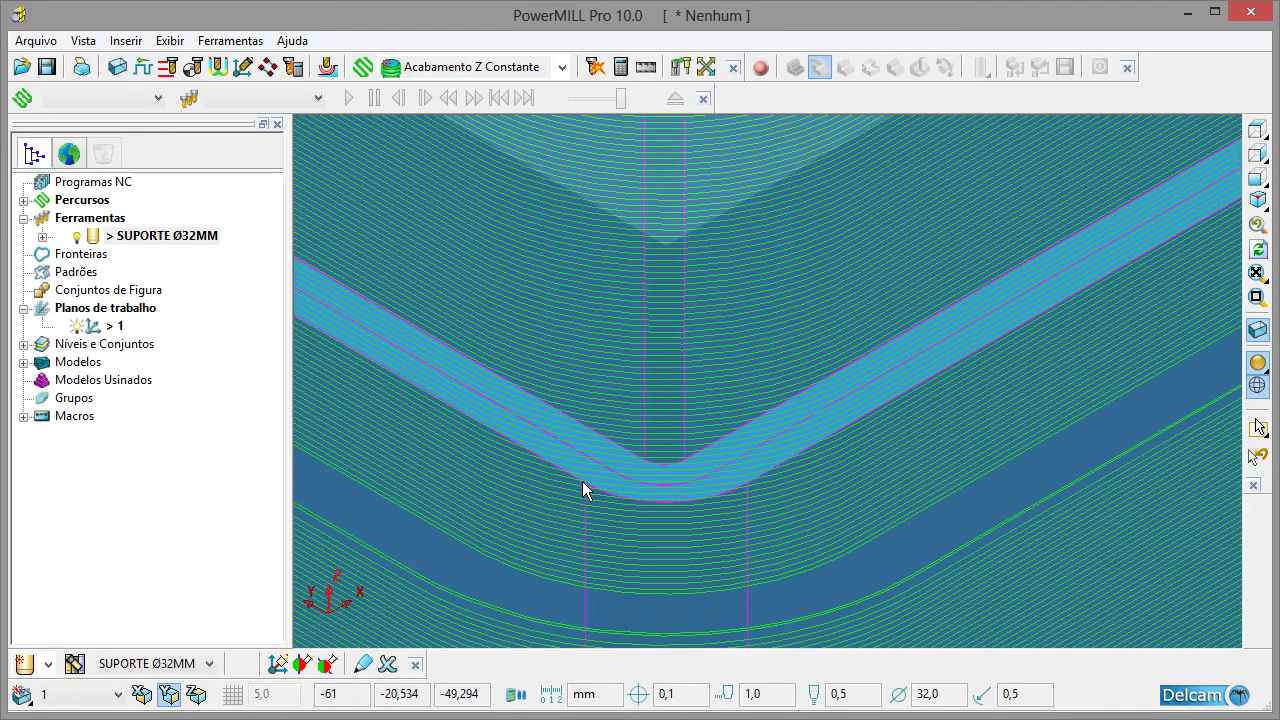
- Deactivate toolpath 5 and inspect the bare model's ledge and walls
{"action": "left_click", "coordinate": [585, 480]}
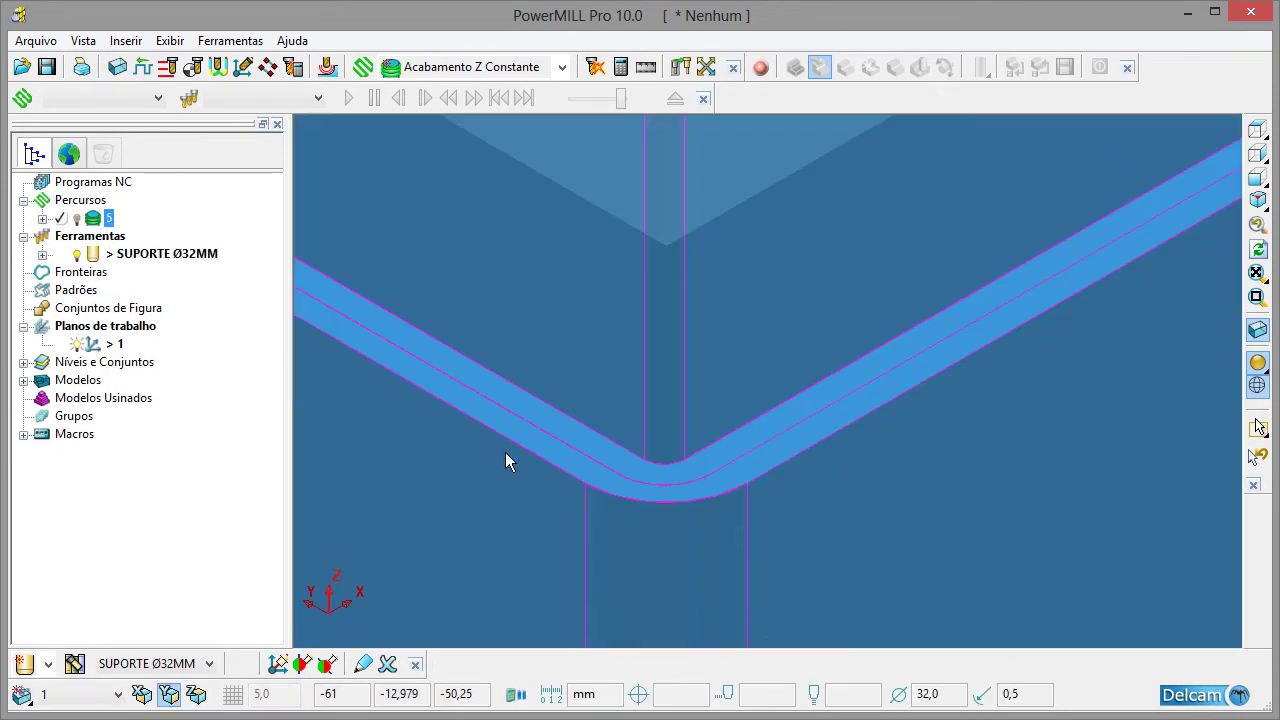
{"action": "left_click", "coordinate": [553, 453]}
{"action": "scroll", "coordinate": [654, 448], "scroll_direction": "down", "scroll_amount": 4}
{"action": "scroll", "coordinate": [659, 455], "scroll_direction": "down", "scroll_amount": 5}
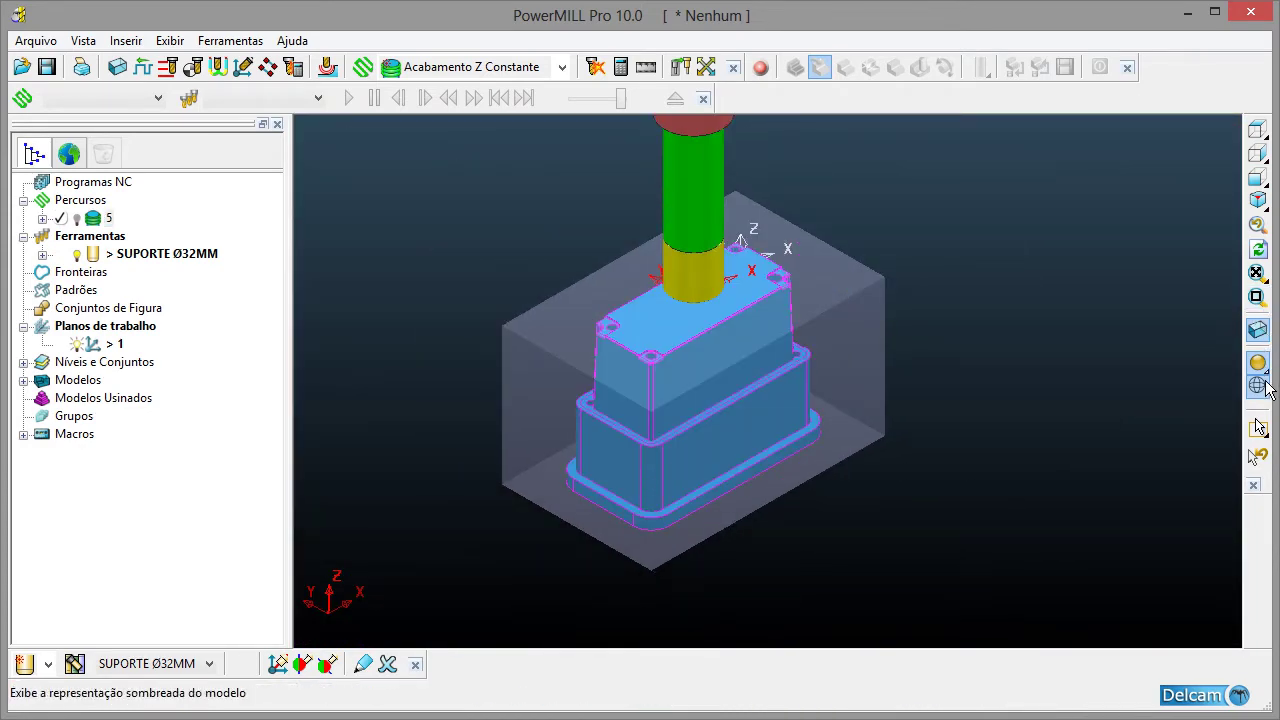
- Check the model's walls with draft angle shading and return to plain shading
{"action": "mouse_move", "coordinate": [1260, 362]}
{"action": "left_click", "coordinate": [1190, 362]}
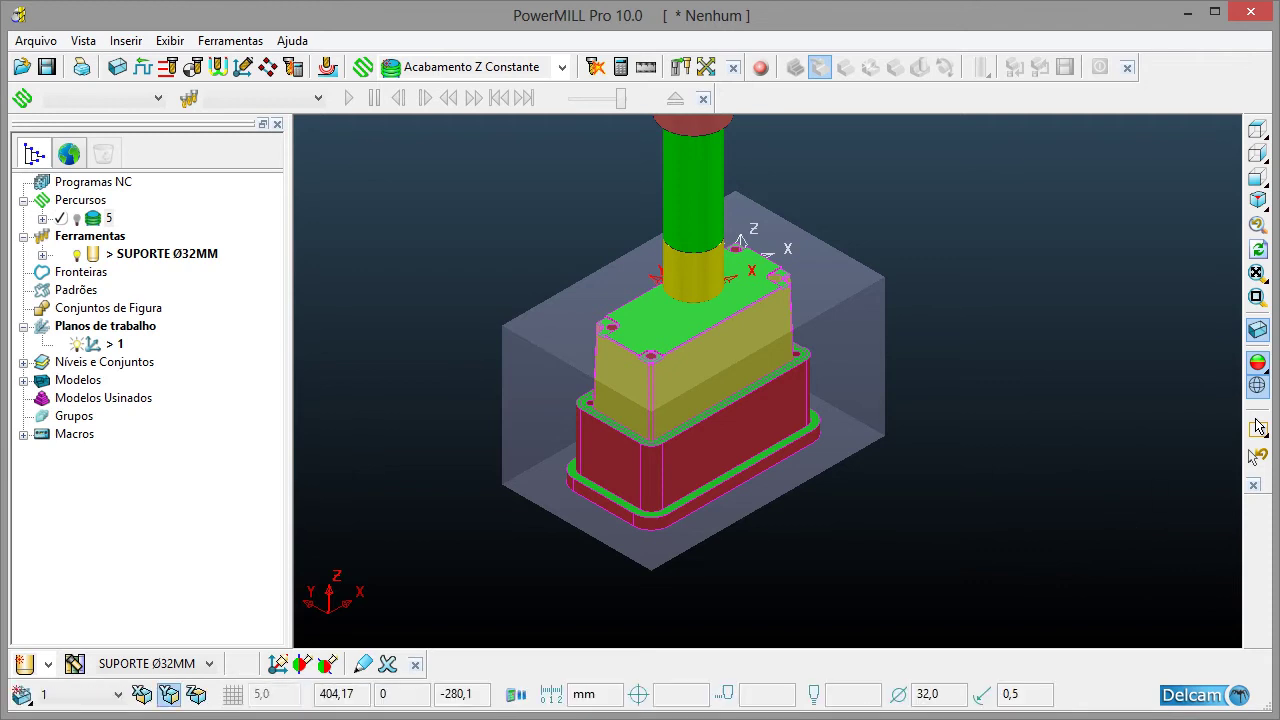
{"action": "left_click", "coordinate": [1258, 366]}
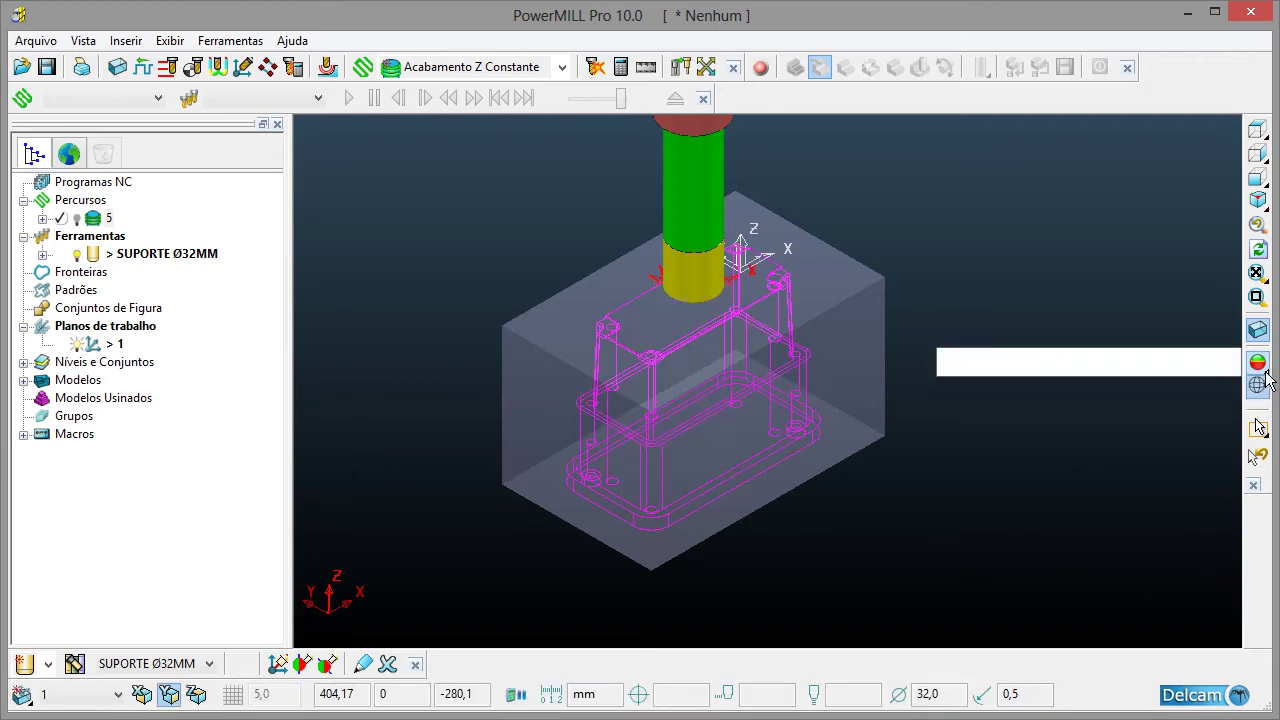
{"action": "left_click", "coordinate": [1259, 382]}
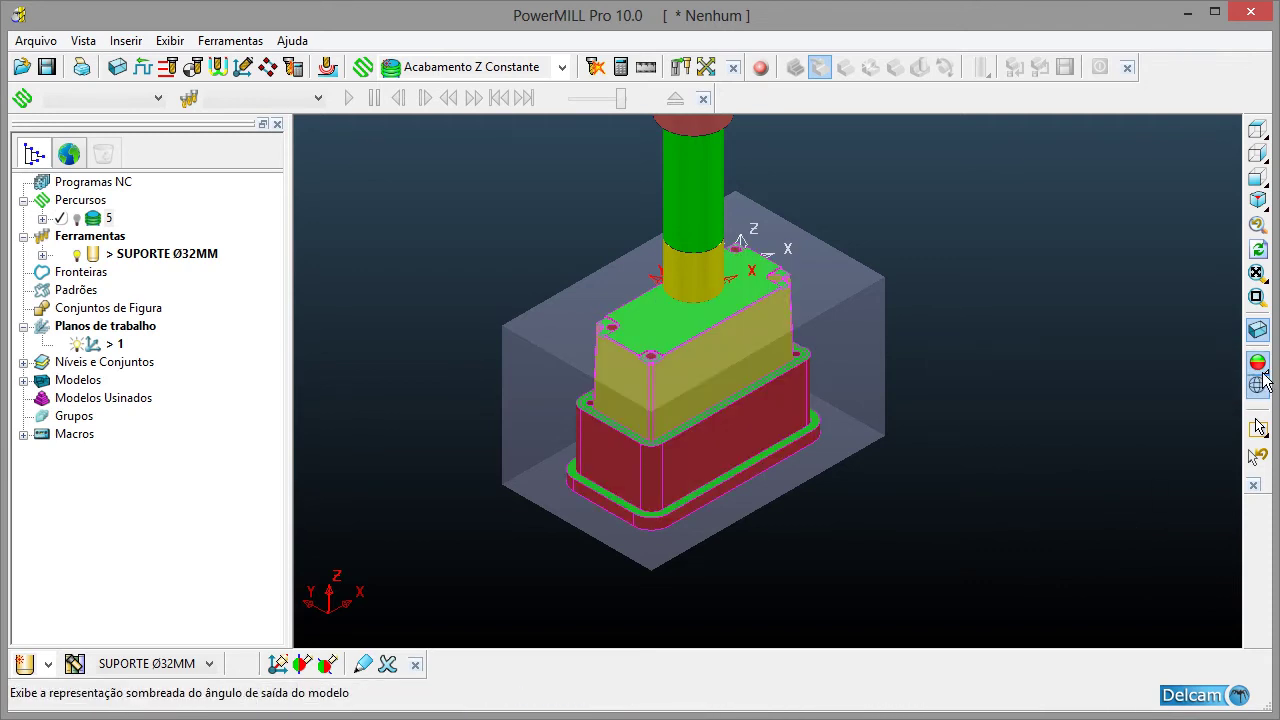
{"action": "mouse_move", "coordinate": [1263, 378]}
{"action": "left_click", "coordinate": [1224, 362]}
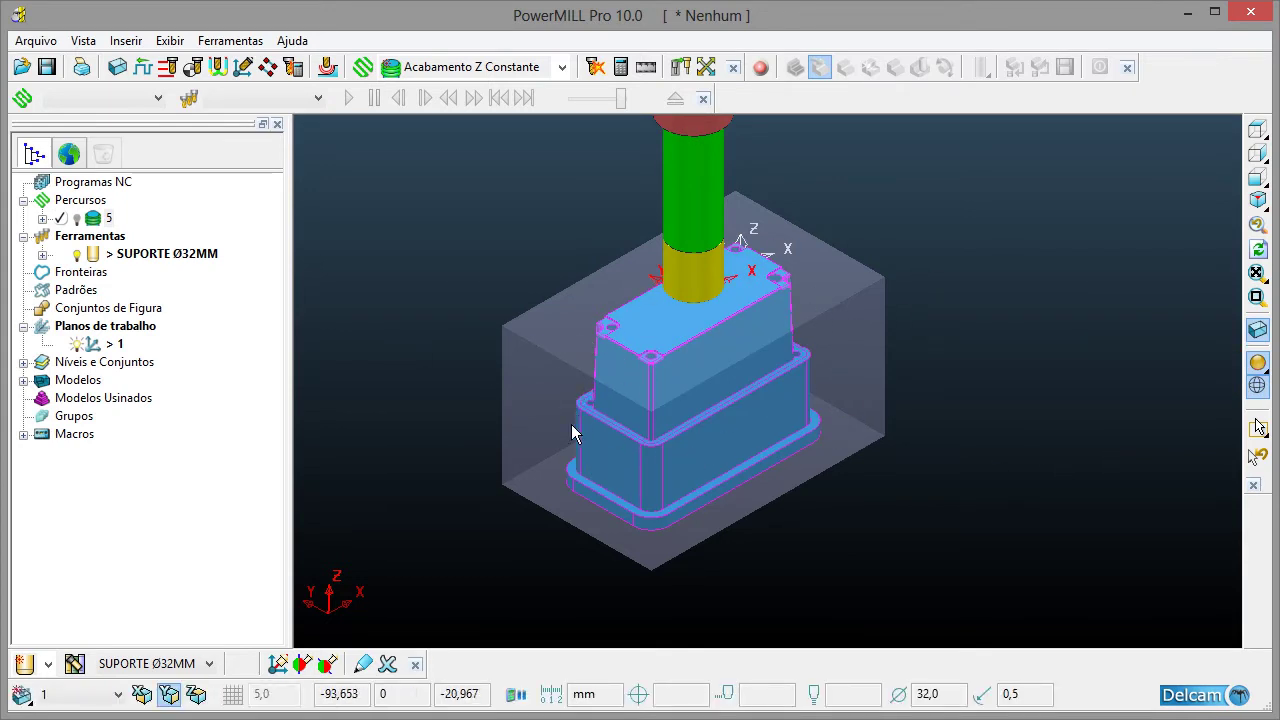
- Reactivate toolpath 5 and show it in an isometric view
{"action": "double_click", "coordinate": [112, 218]}
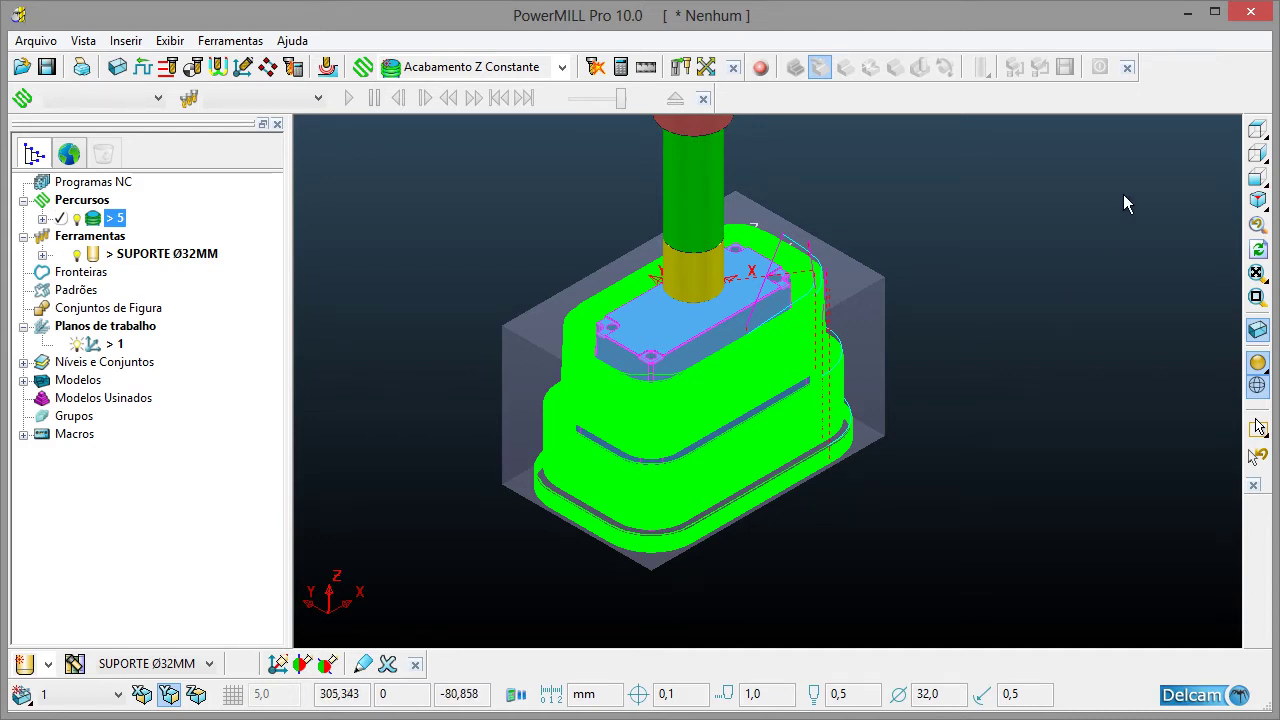
{"action": "left_click", "coordinate": [1257, 199]}
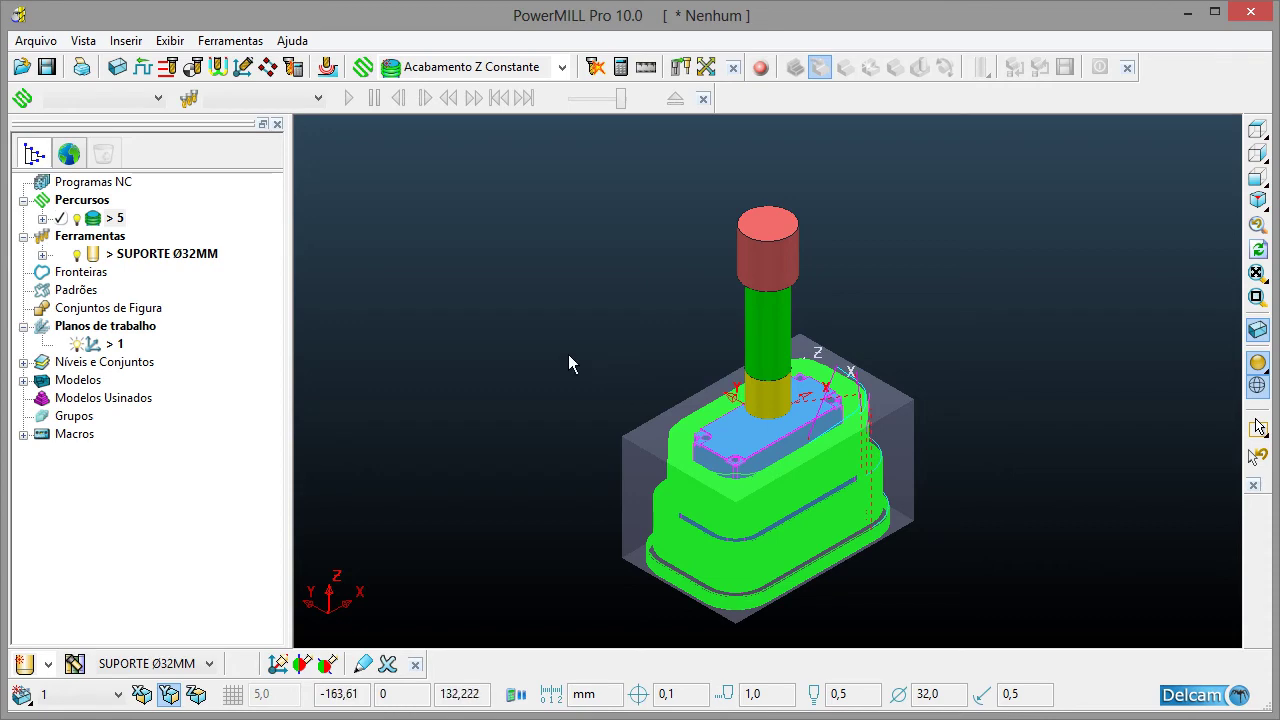
- Recalculate the box block around the model with an expansion of 3 mm and accept it
{"action": "left_click", "coordinate": [118, 68]}
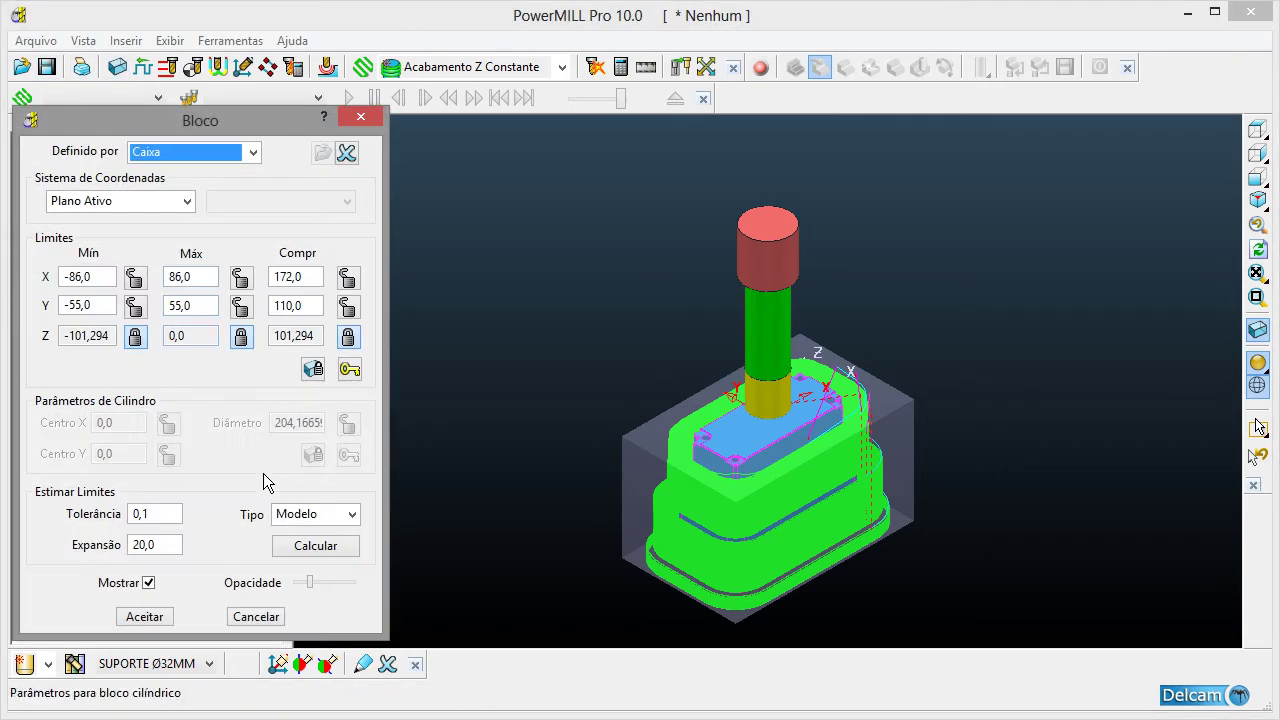
{"action": "left_click", "coordinate": [174, 549]}
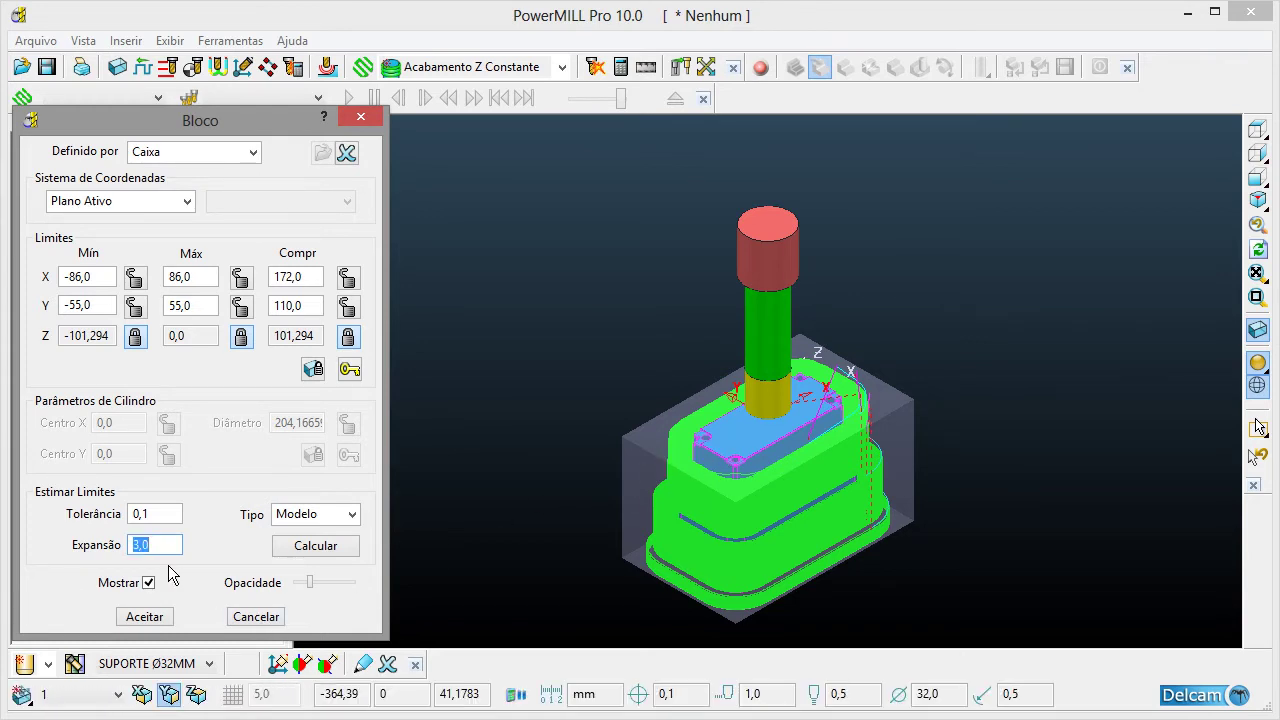
{"action": "left_click", "coordinate": [304, 550]}
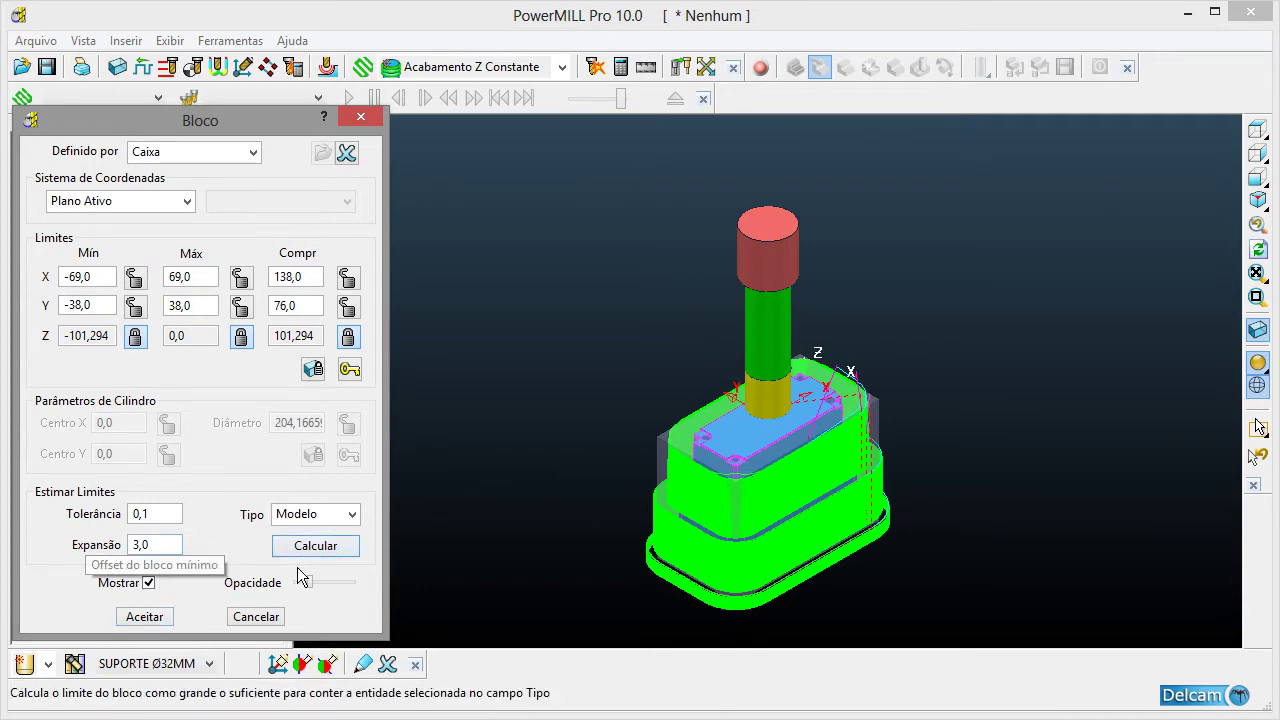
{"action": "left_click", "coordinate": [144, 617]}
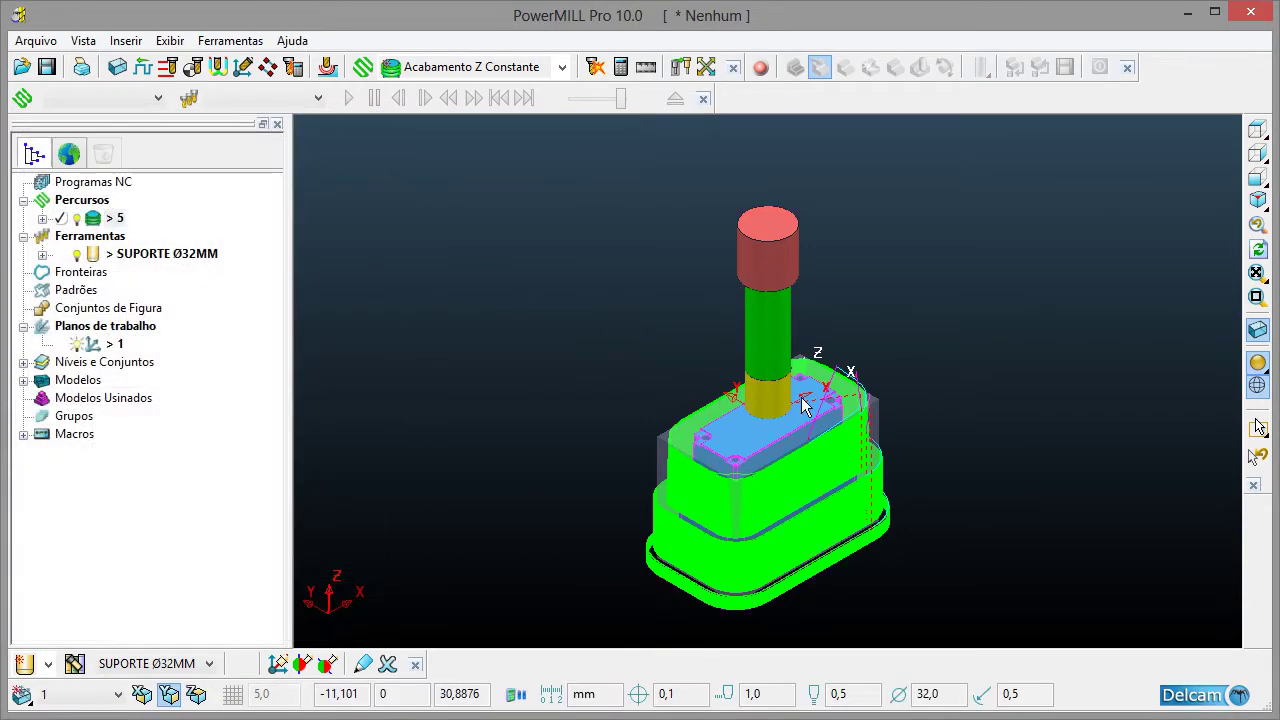
{"action": "middle_click_drag", "start_coordinate": [760, 430], "coordinate": [820, 320]}
{"action": "left_click", "coordinate": [1266, 222]}
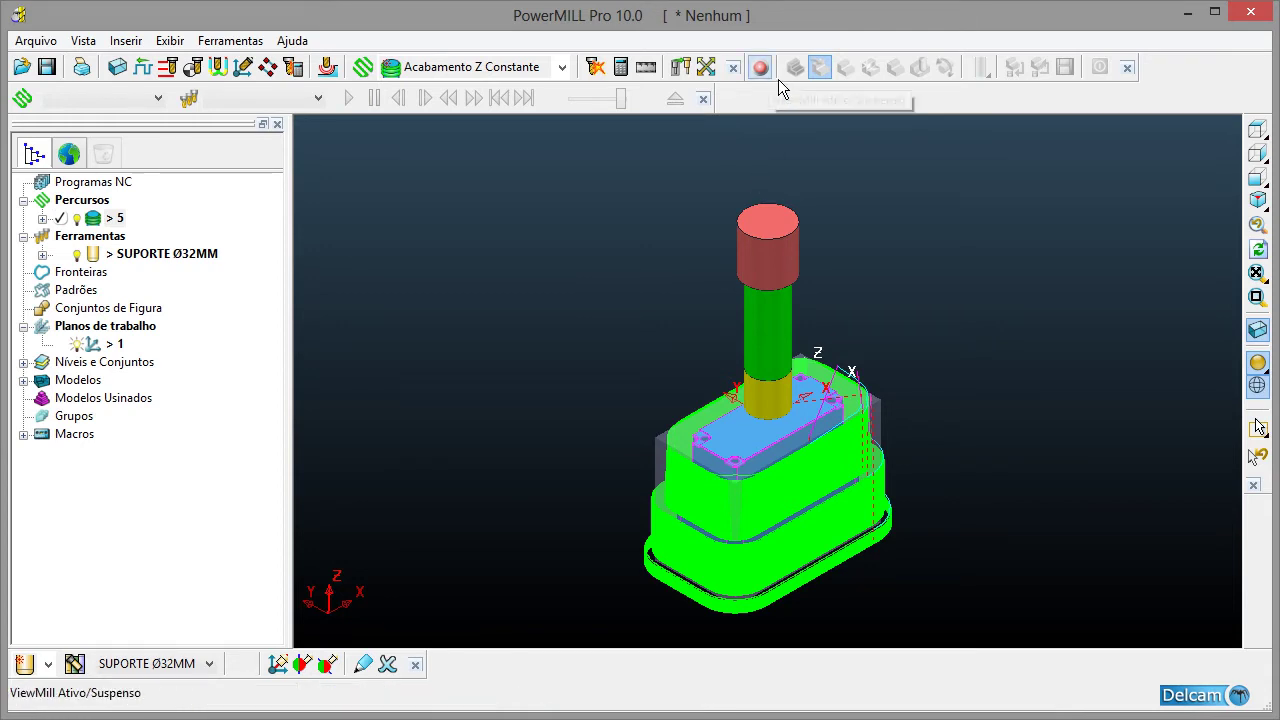
- Hide the ViewMill and simulation toolbars and display both of them again
{"action": "left_click", "coordinate": [1127, 67]}
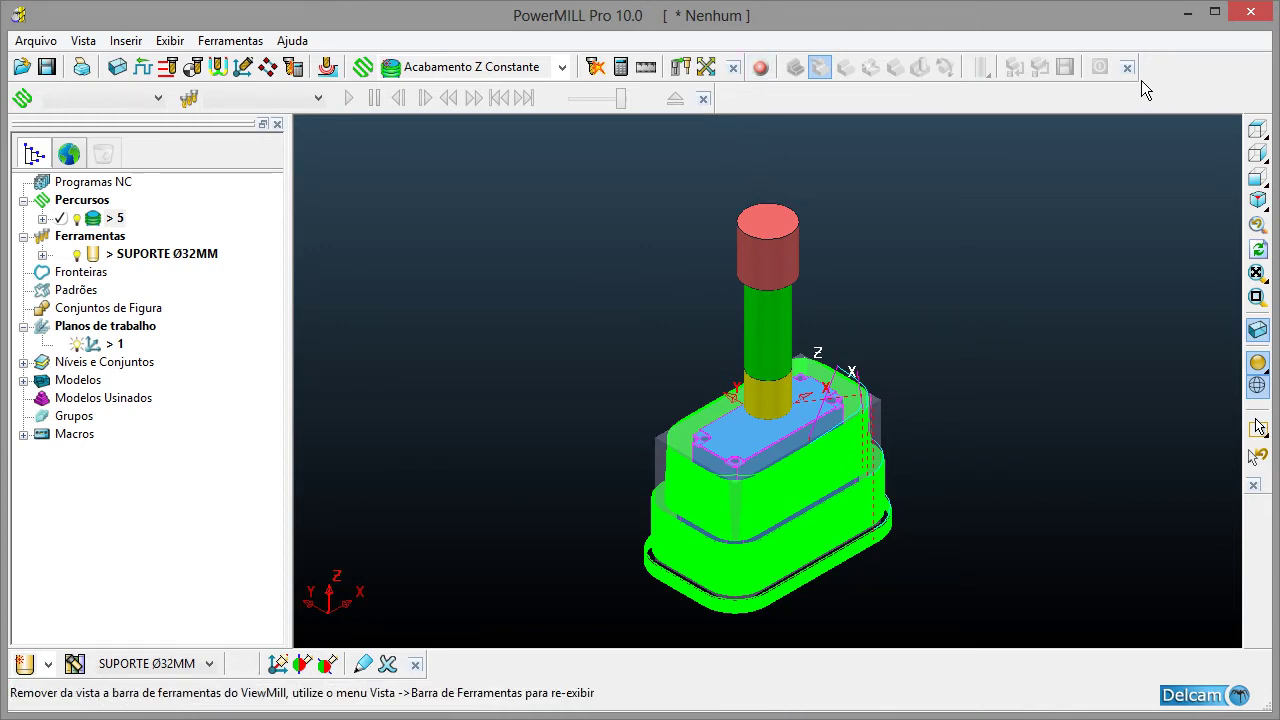
{"action": "left_click", "coordinate": [704, 99]}
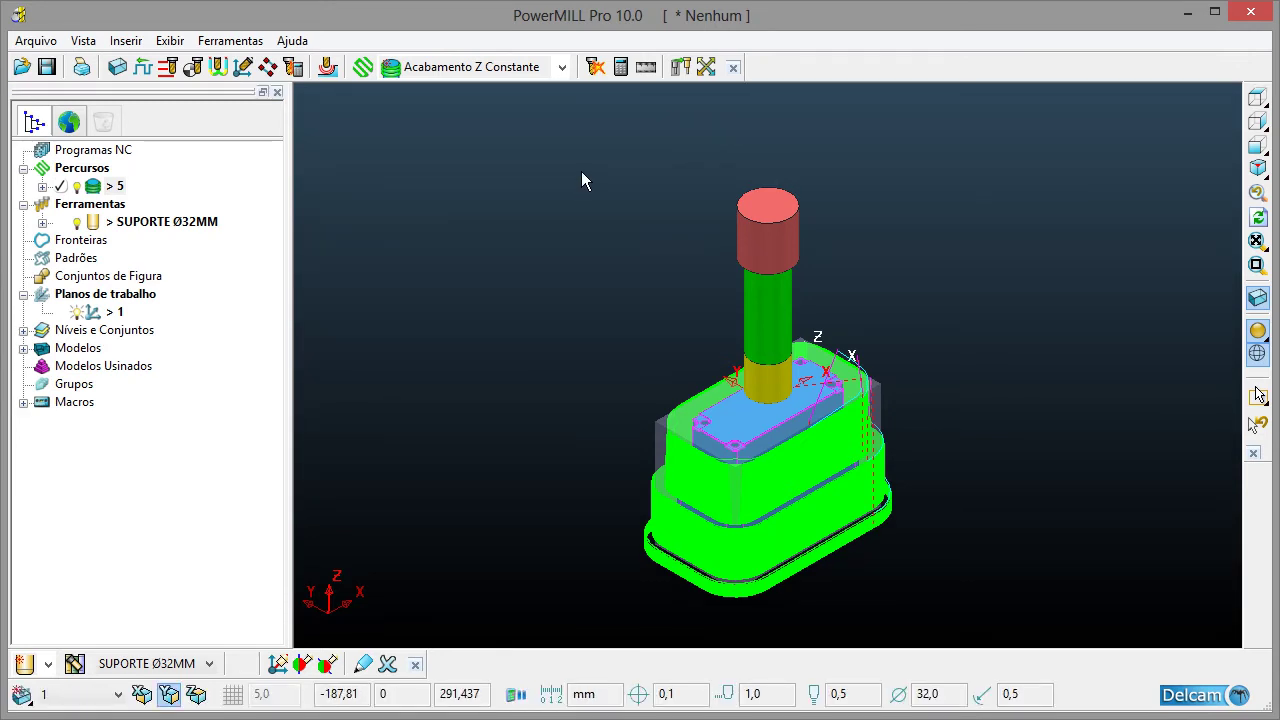
{"action": "left_click", "coordinate": [83, 41]}
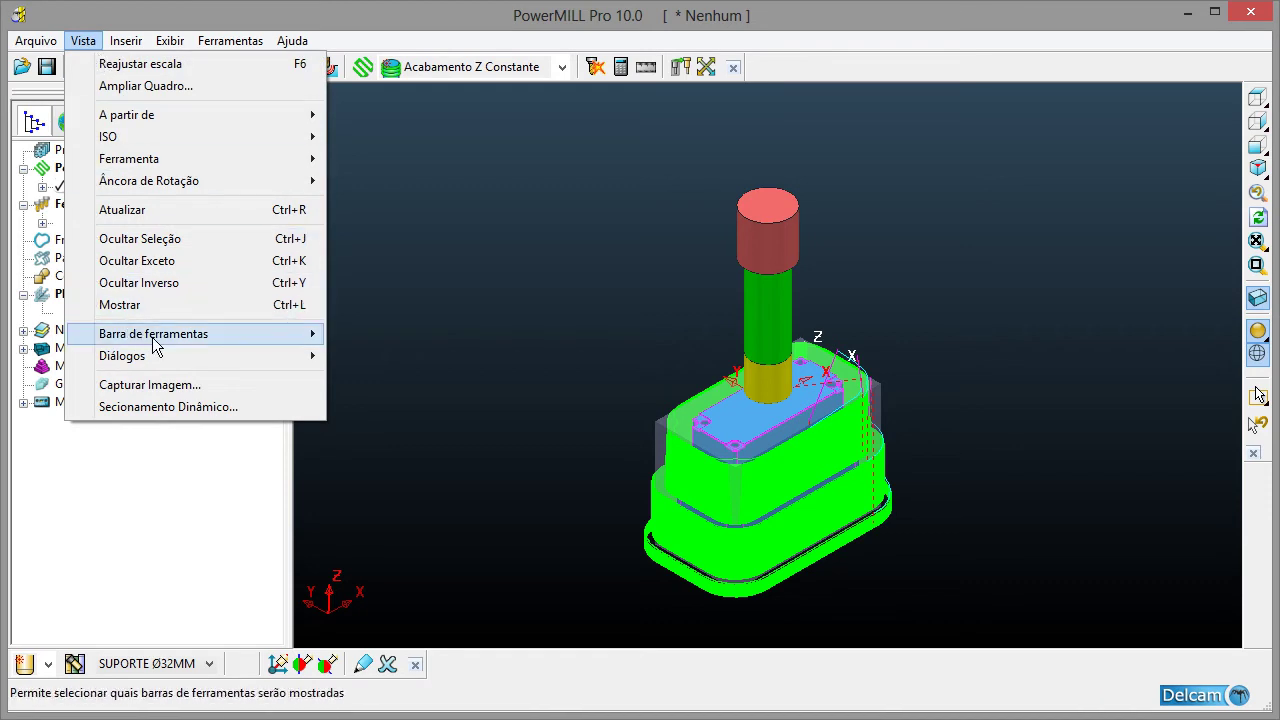
{"action": "mouse_move", "coordinate": [155, 345]}
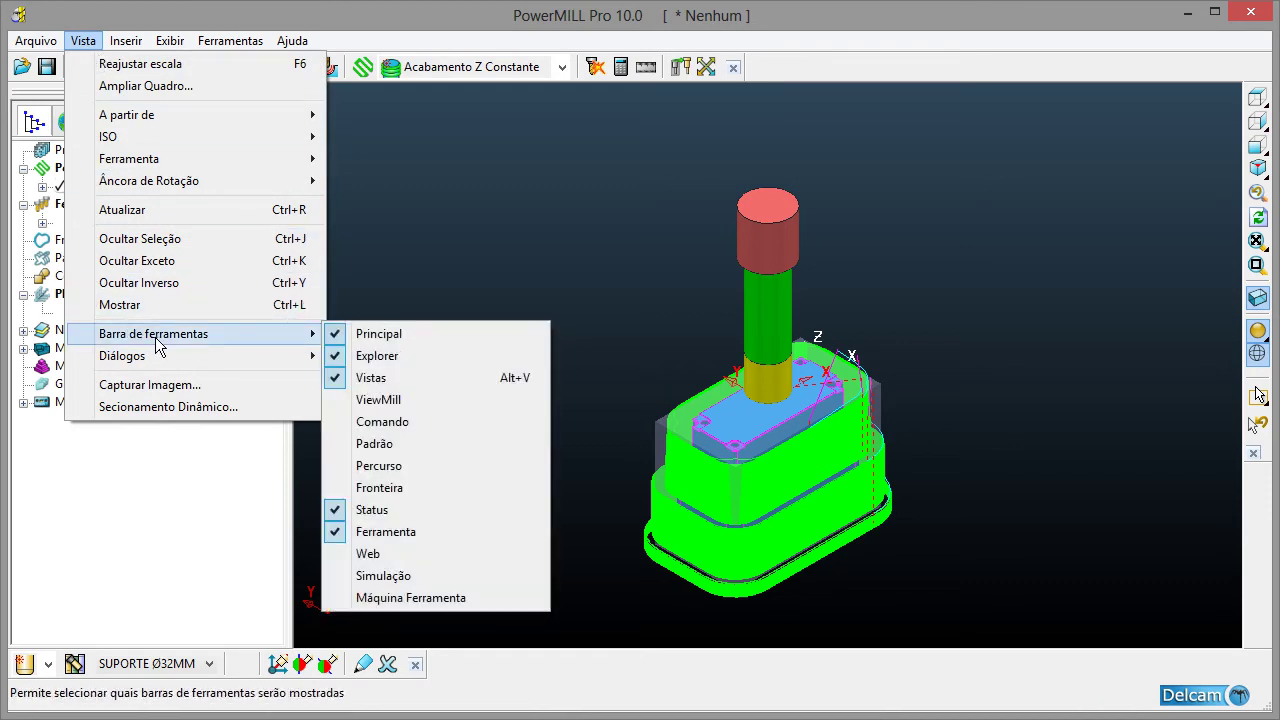
{"action": "left_click", "coordinate": [360, 403]}
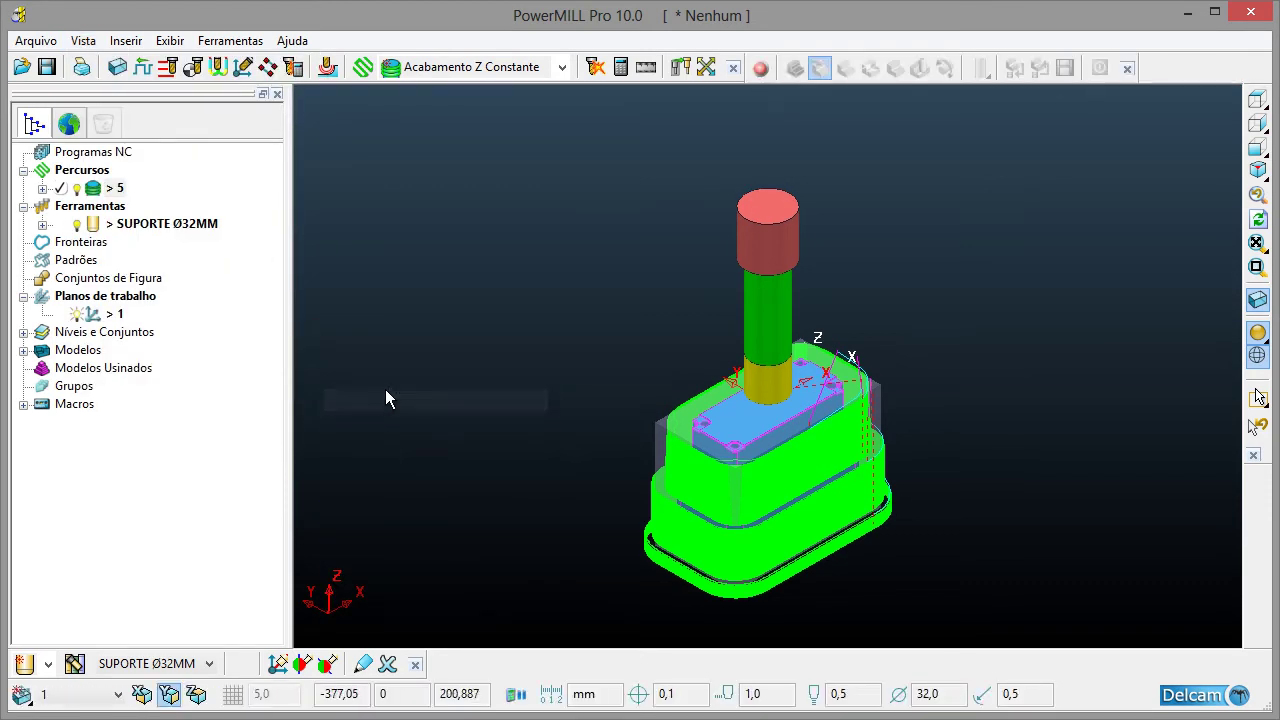
{"action": "left_click", "coordinate": [83, 40]}
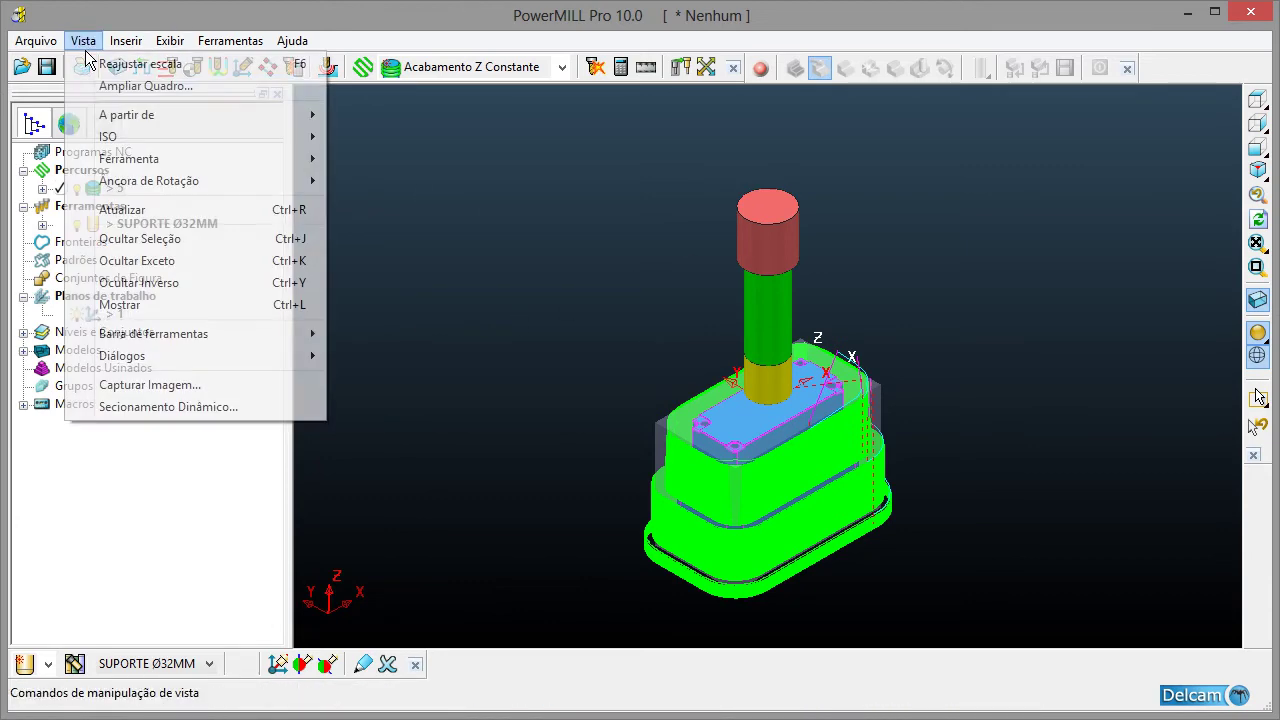
{"action": "mouse_move", "coordinate": [200, 341]}
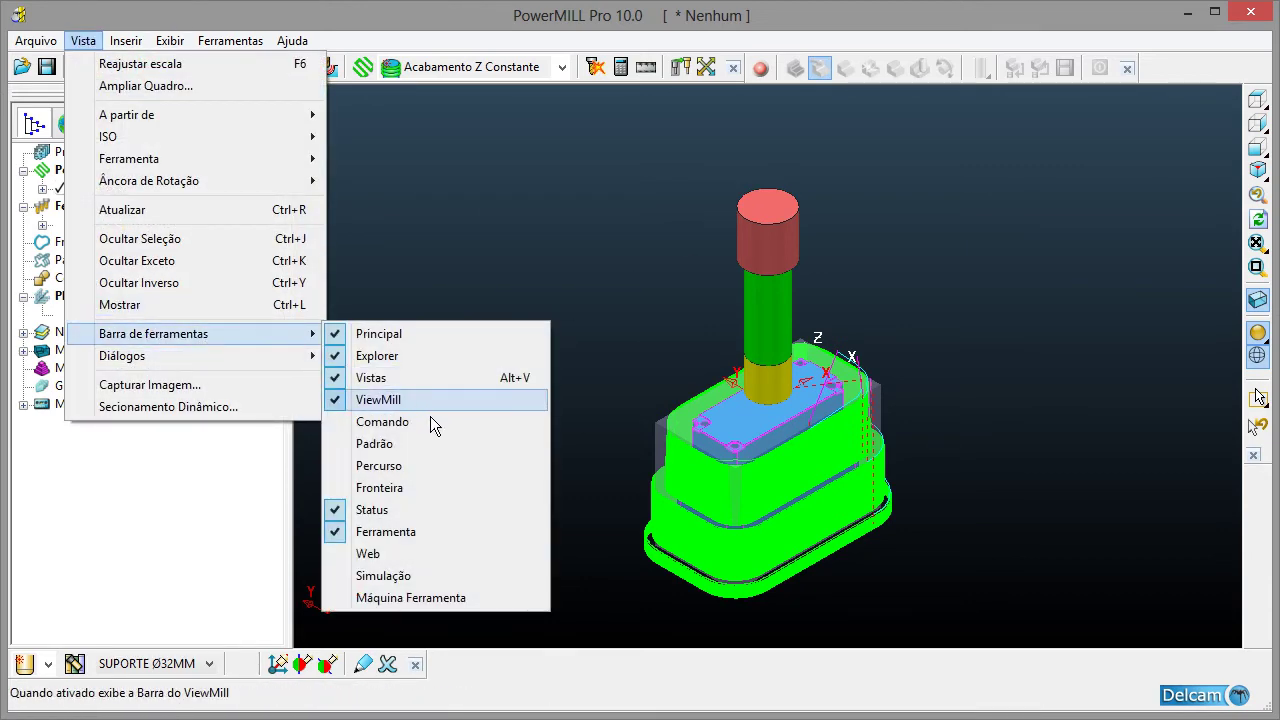
{"action": "left_click", "coordinate": [365, 584]}
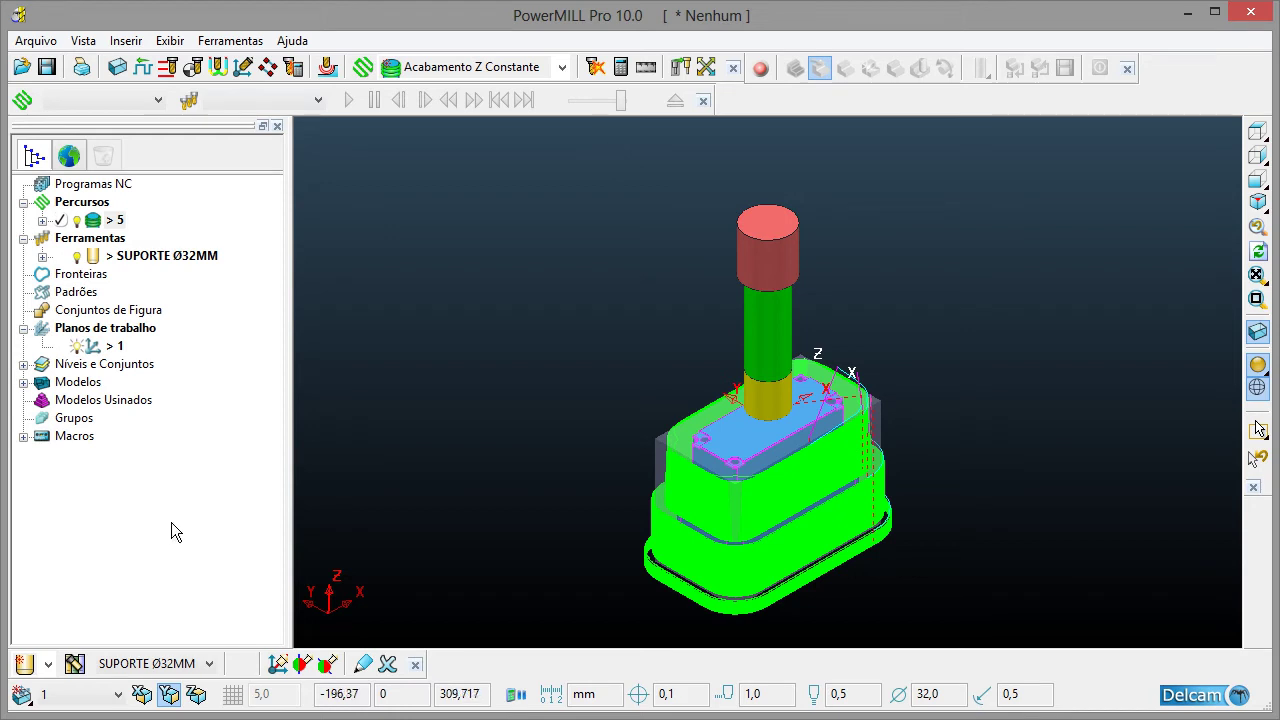
- Activate ViewMill with the shiny shaded image of the stock block and toggle the display of the SUPORTE Ø32MM tool
{"action": "left_click", "coordinate": [779, 79]}
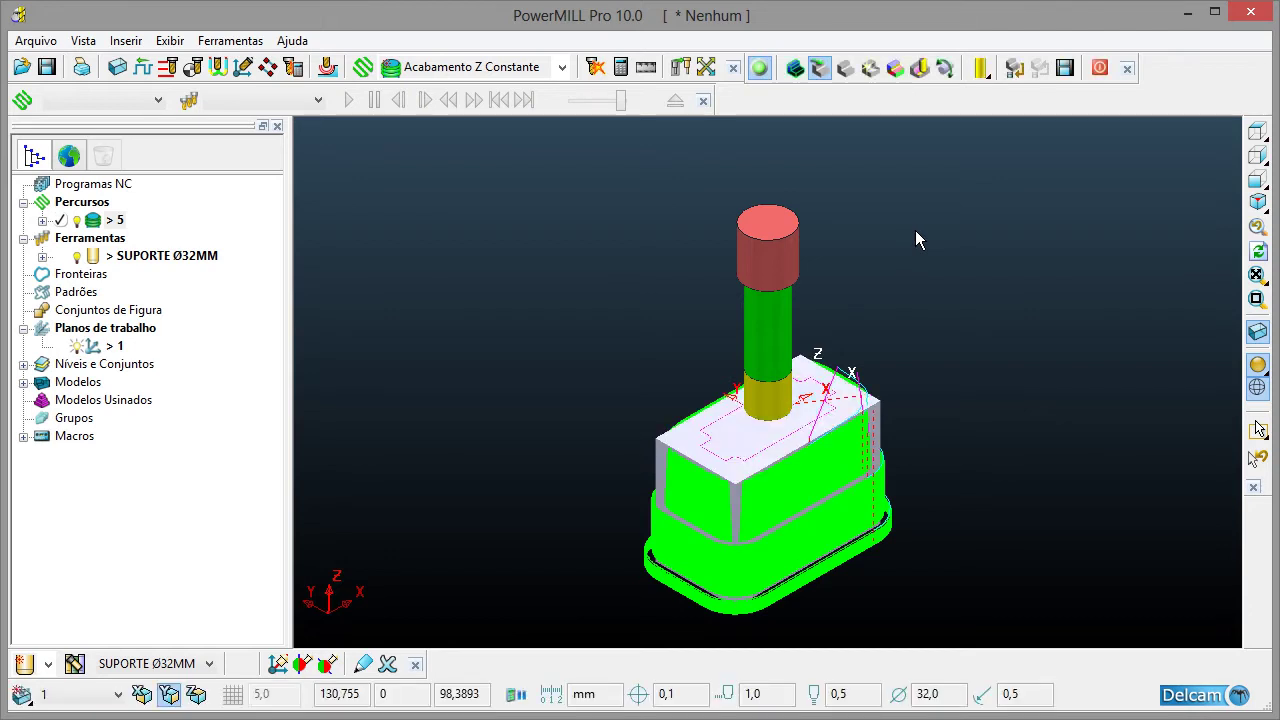
{"action": "left_click", "coordinate": [803, 74]}
{"action": "left_click", "coordinate": [845, 70]}
{"action": "left_click", "coordinate": [870, 70]}
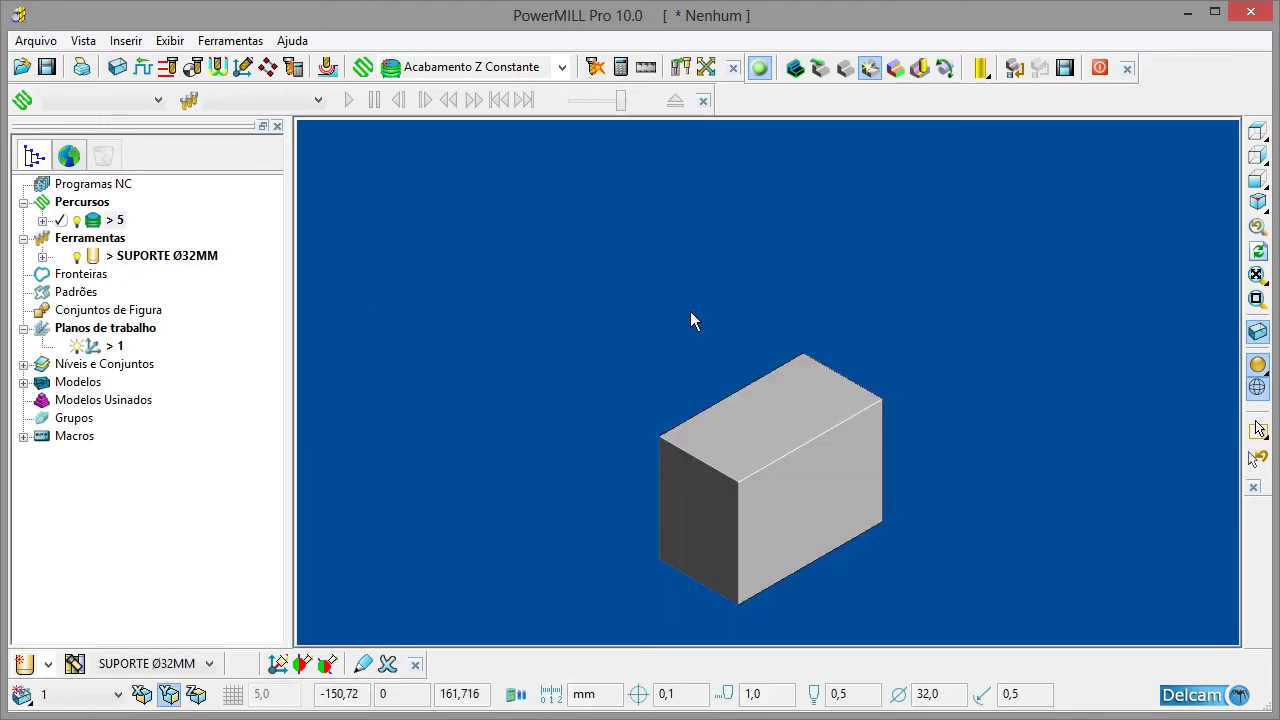
{"action": "double_click", "coordinate": [107, 221]}
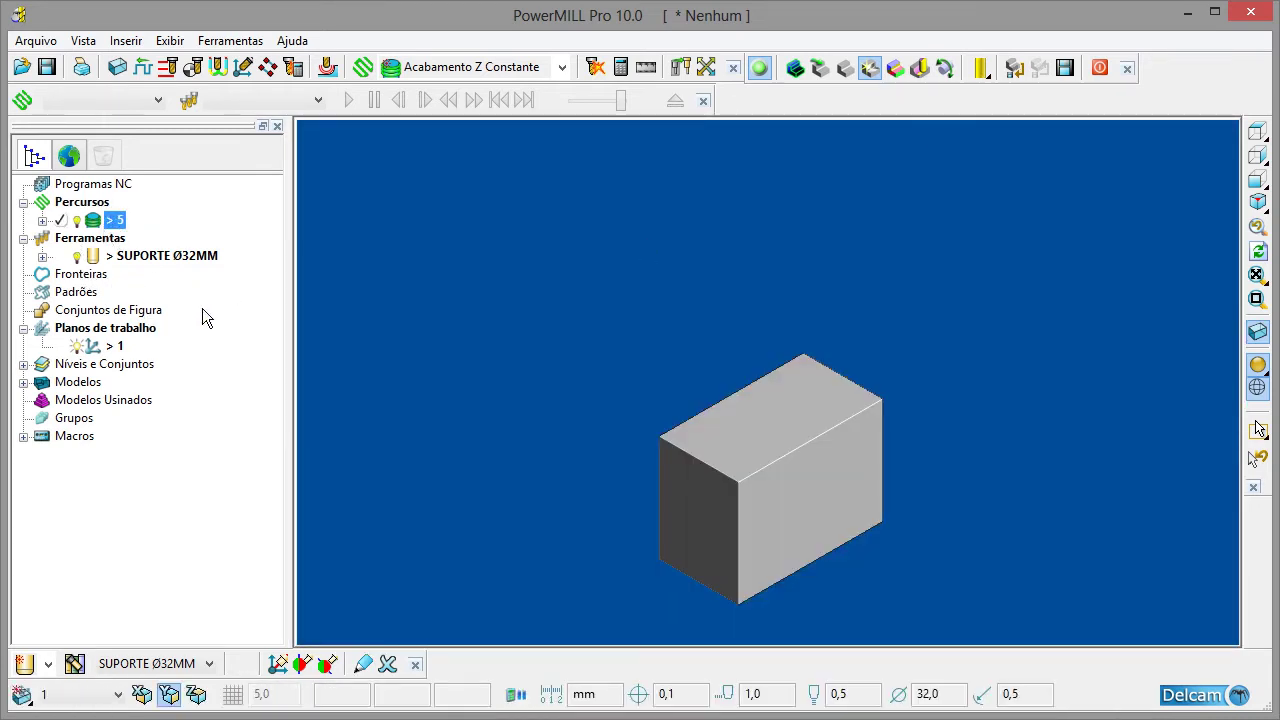
{"action": "left_click", "coordinate": [92, 256]}
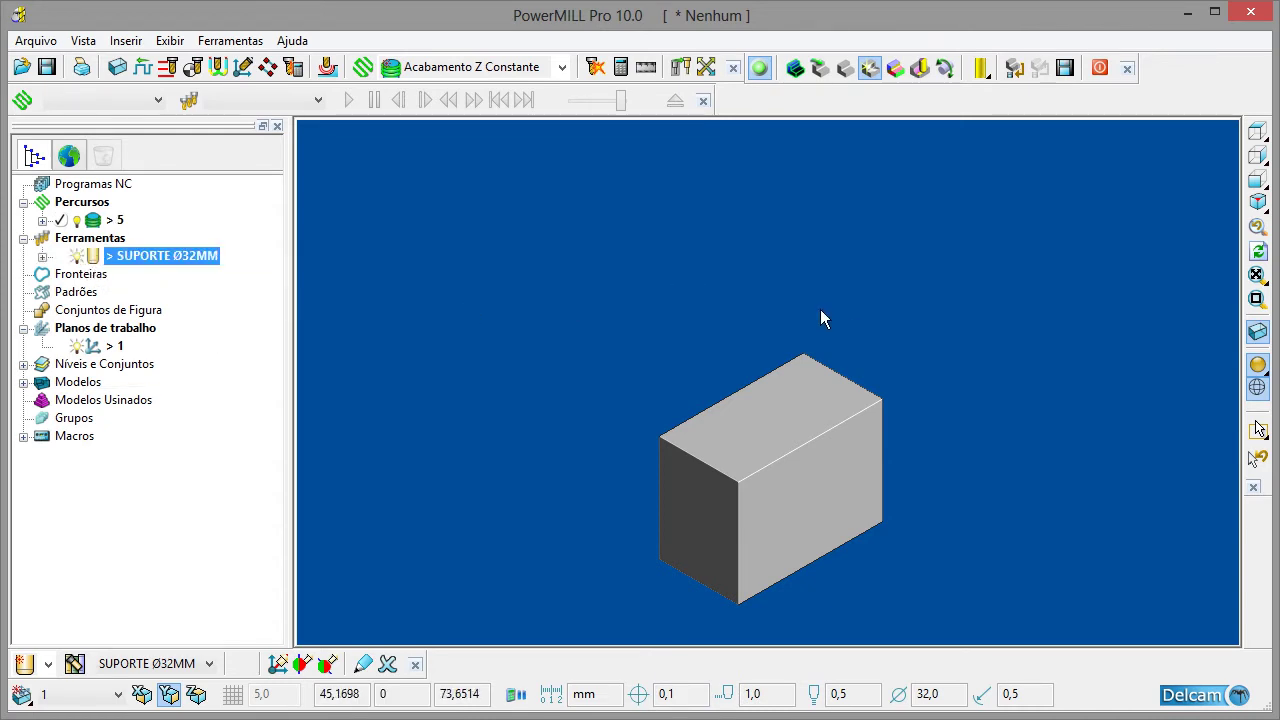
- Load toolpath 5 into the simulation and play it at a reduced speed
{"action": "left_click", "coordinate": [158, 100]}
{"action": "left_click", "coordinate": [72, 123]}
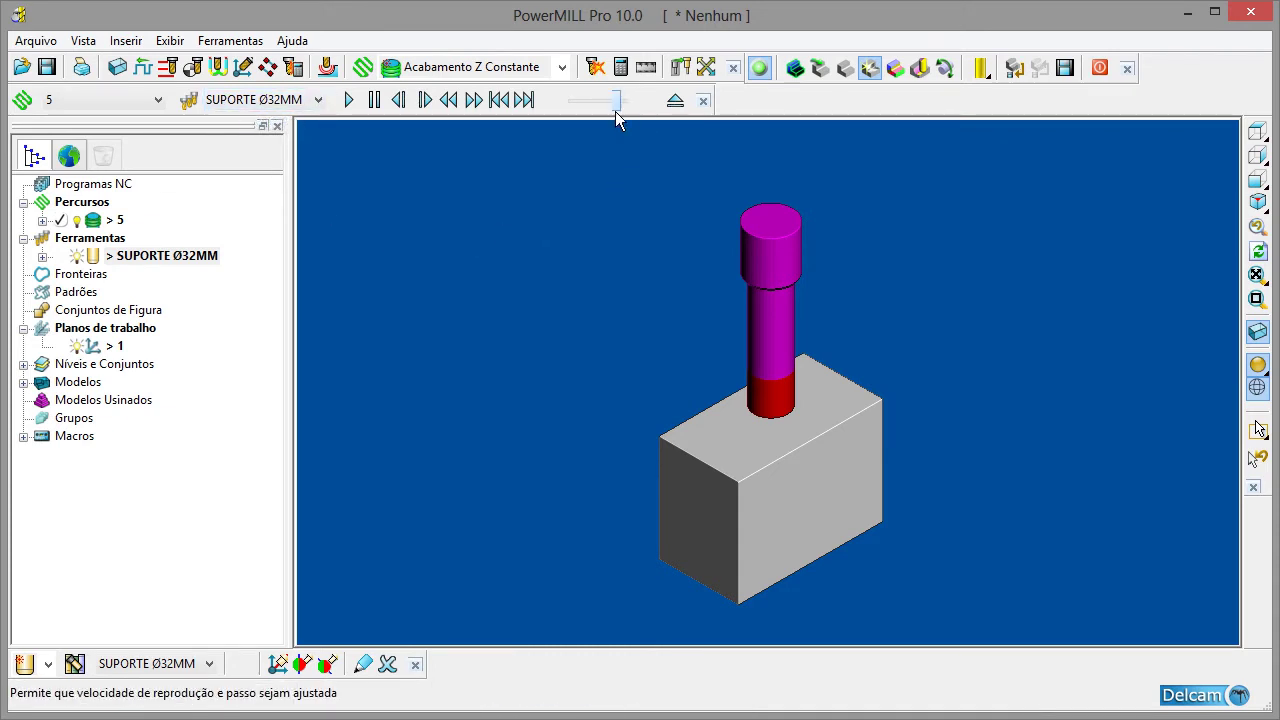
{"action": "mouse_move", "coordinate": [615, 112]}
{"action": "left_mouse_down"}
{"action": "mouse_move", "coordinate": [567, 118]}
{"action": "mouse_move", "coordinate": [608, 116]}
{"action": "left_mouse_up"}
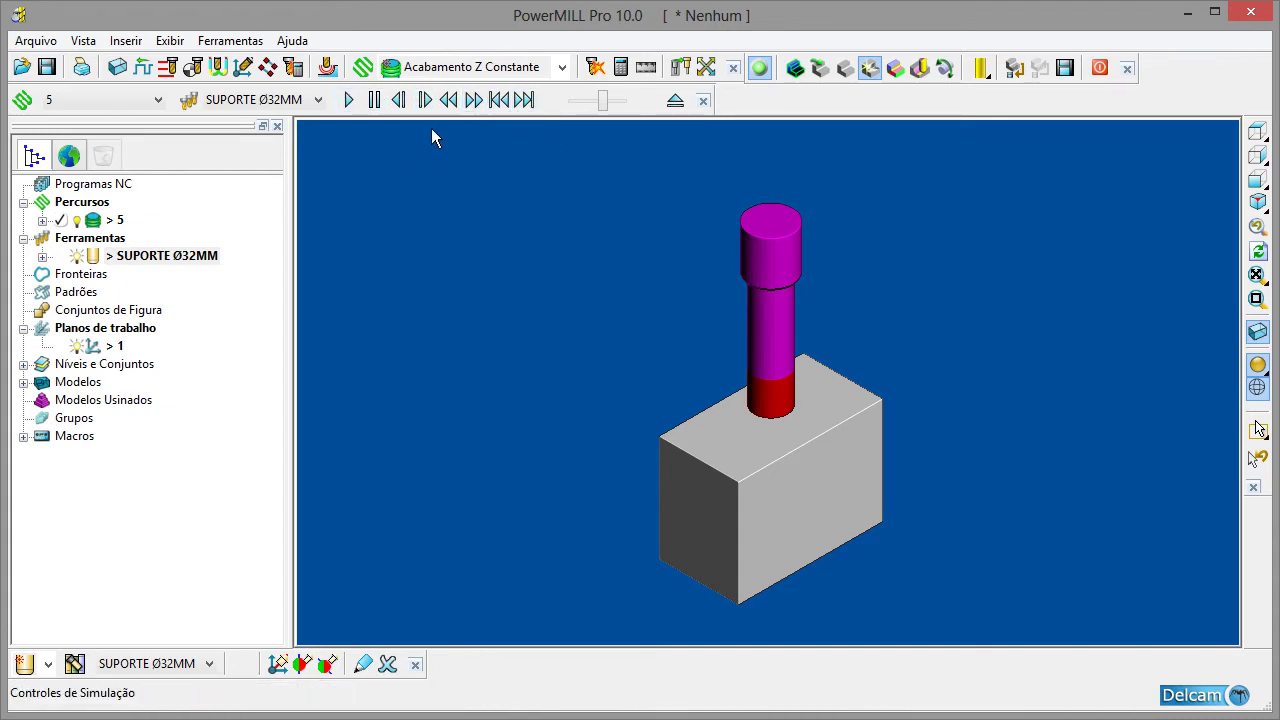
{"action": "left_click", "coordinate": [357, 106]}
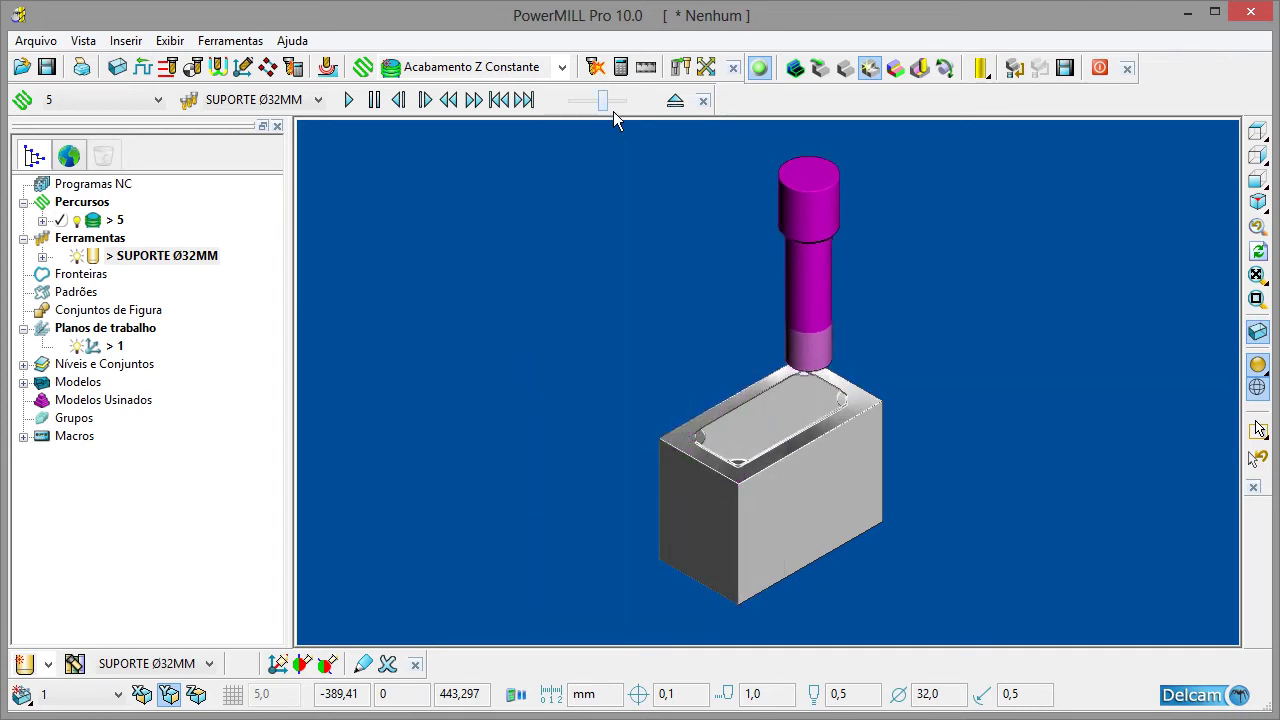
- Adjust the playback speed, watch the simulated cut from above and end the ViewMill session
{"action": "left_click_drag", "start_coordinate": [613, 106], "coordinate": [650, 112]}
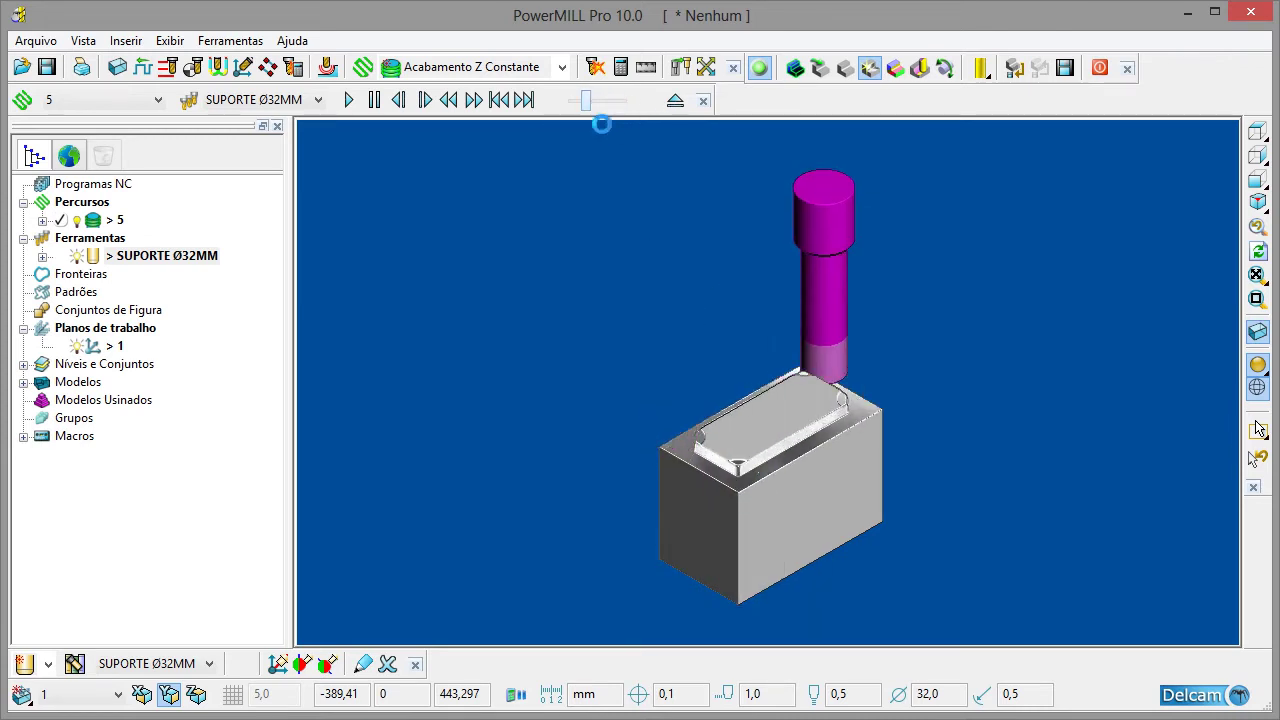
{"action": "right_click", "coordinate": [681, 432]}
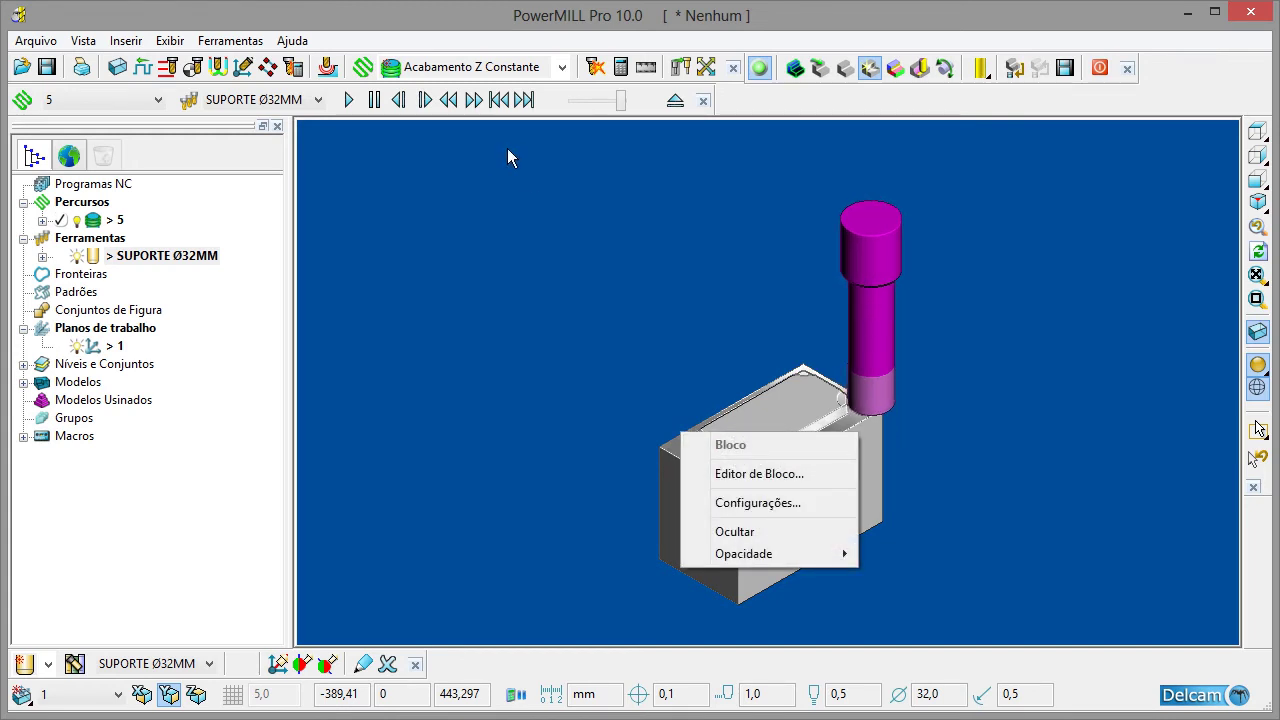
{"action": "left_click", "coordinate": [503, 211]}
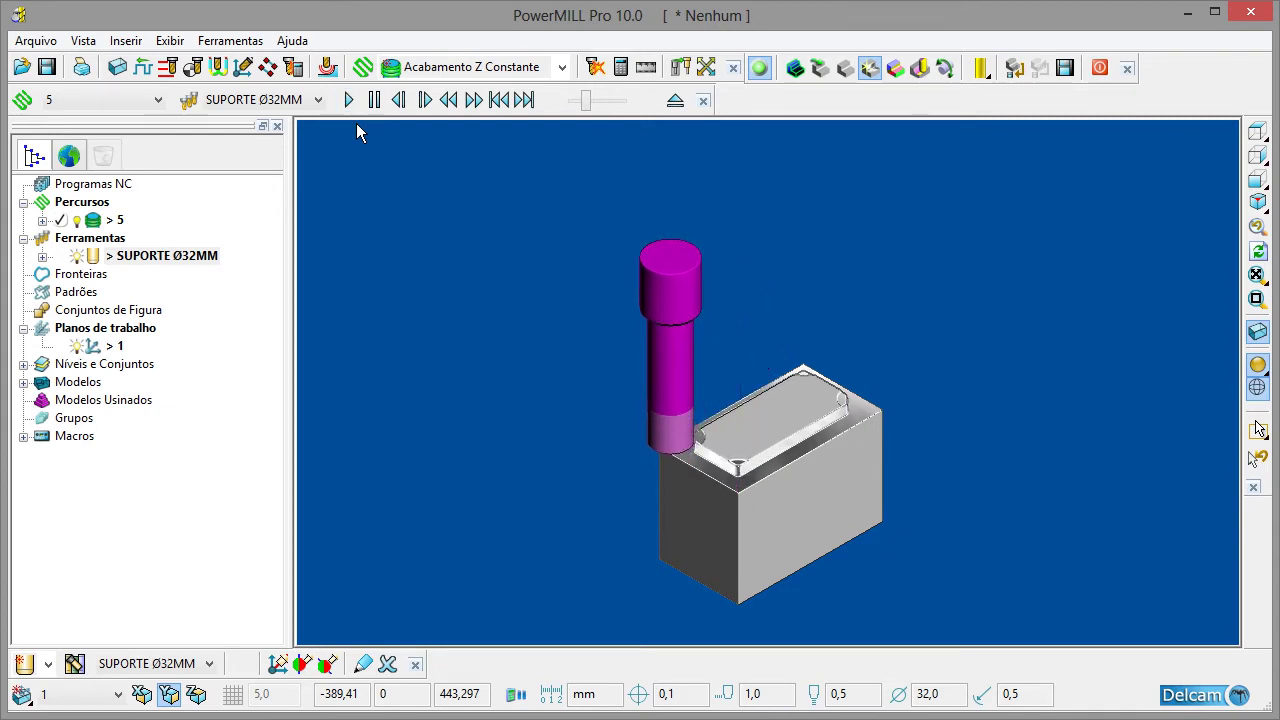
{"action": "mouse_move", "coordinate": [610, 112]}
{"action": "left_mouse_down"}
{"action": "mouse_move", "coordinate": [659, 122]}
{"action": "mouse_move", "coordinate": [645, 132]}
{"action": "mouse_move", "coordinate": [606, 115]}
{"action": "left_mouse_up"}
{"action": "left_click", "coordinate": [615, 104]}
{"action": "left_click", "coordinate": [620, 101]}
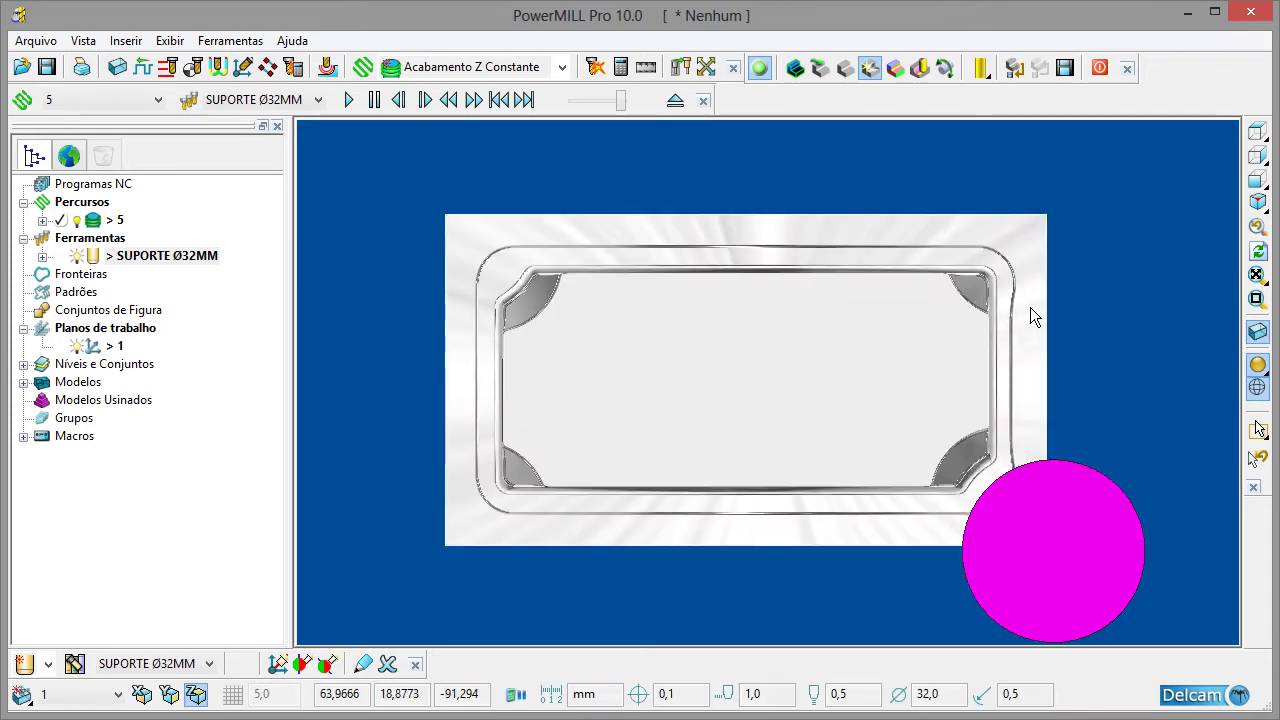
{"action": "left_click", "coordinate": [350, 100]}
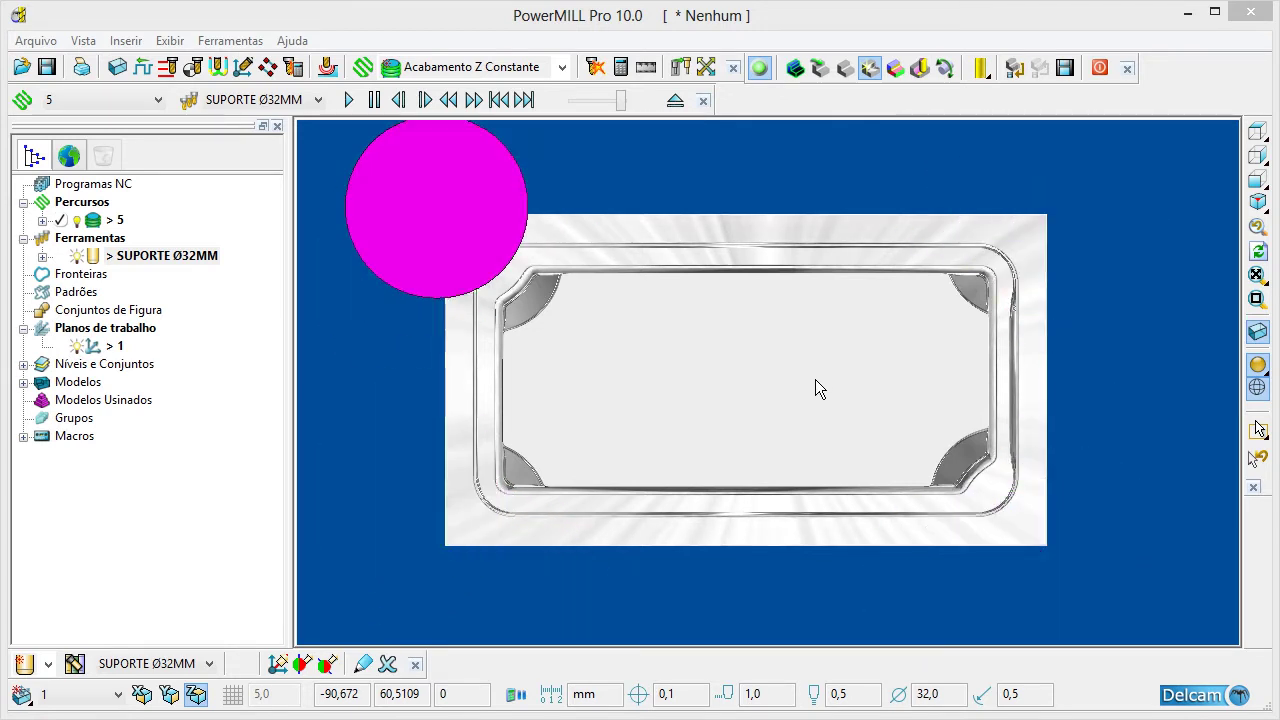
{"action": "left_click", "coordinate": [1109, 73]}
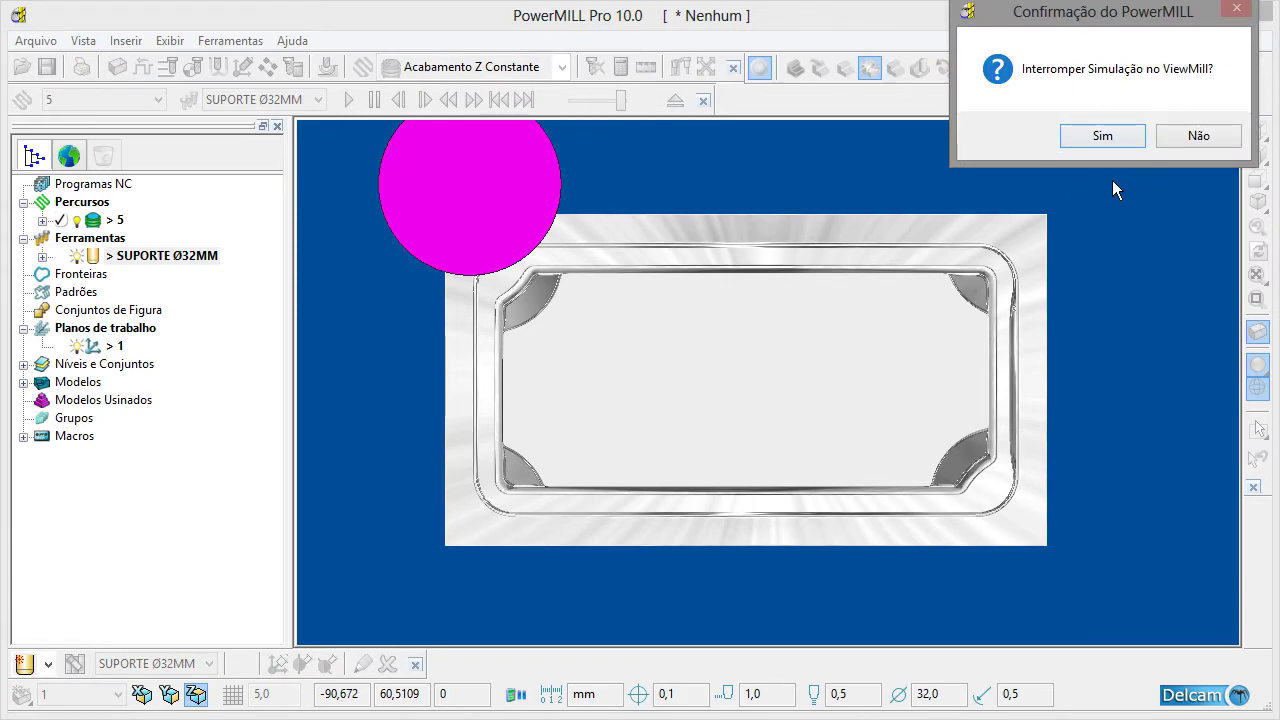
{"action": "left_click", "coordinate": [1102, 136]}
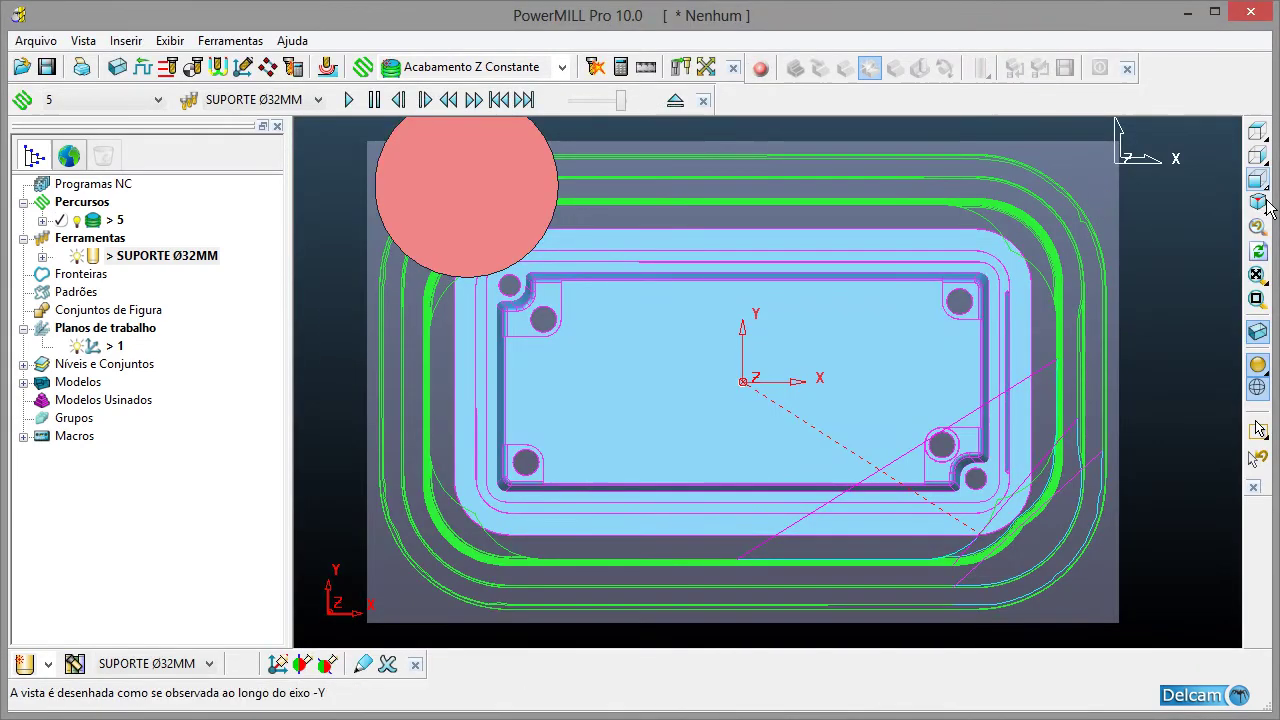
- Restore the isometric view, reset the rapid move heights to safe heights and accept them
{"action": "left_click", "coordinate": [1257, 201]}
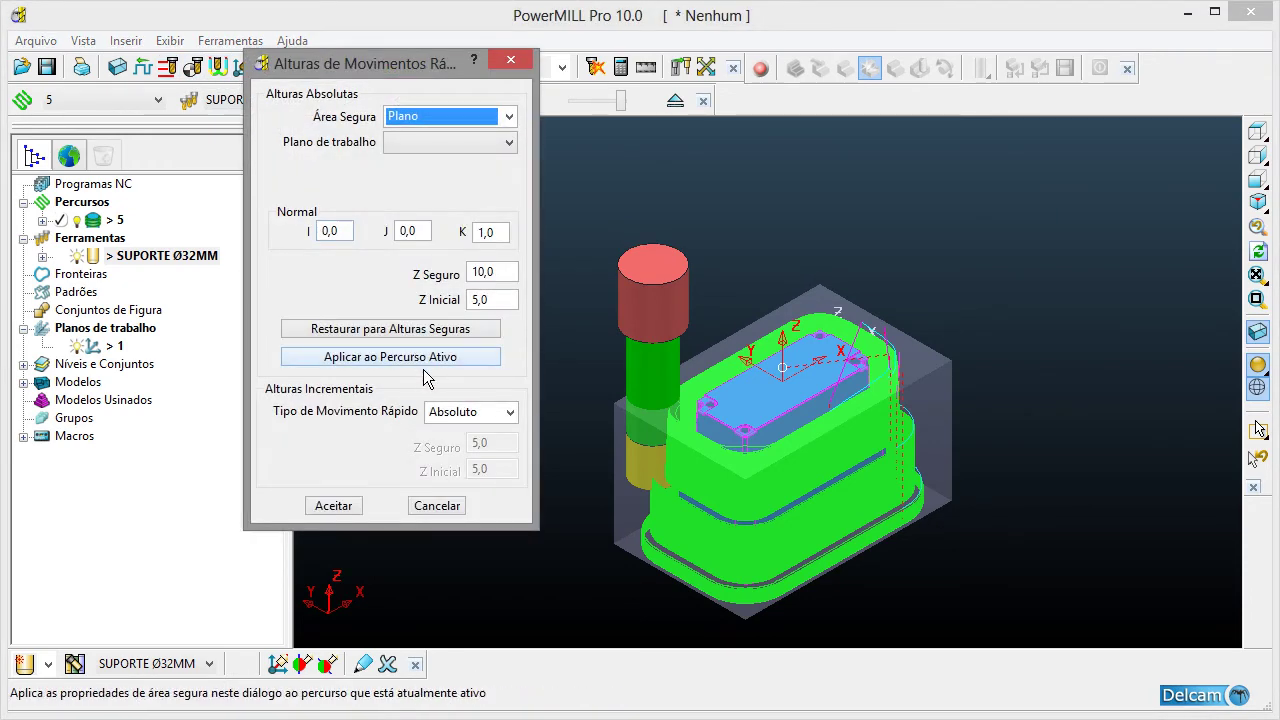
{"action": "left_click", "coordinate": [390, 329]}
{"action": "left_click", "coordinate": [334, 506]}
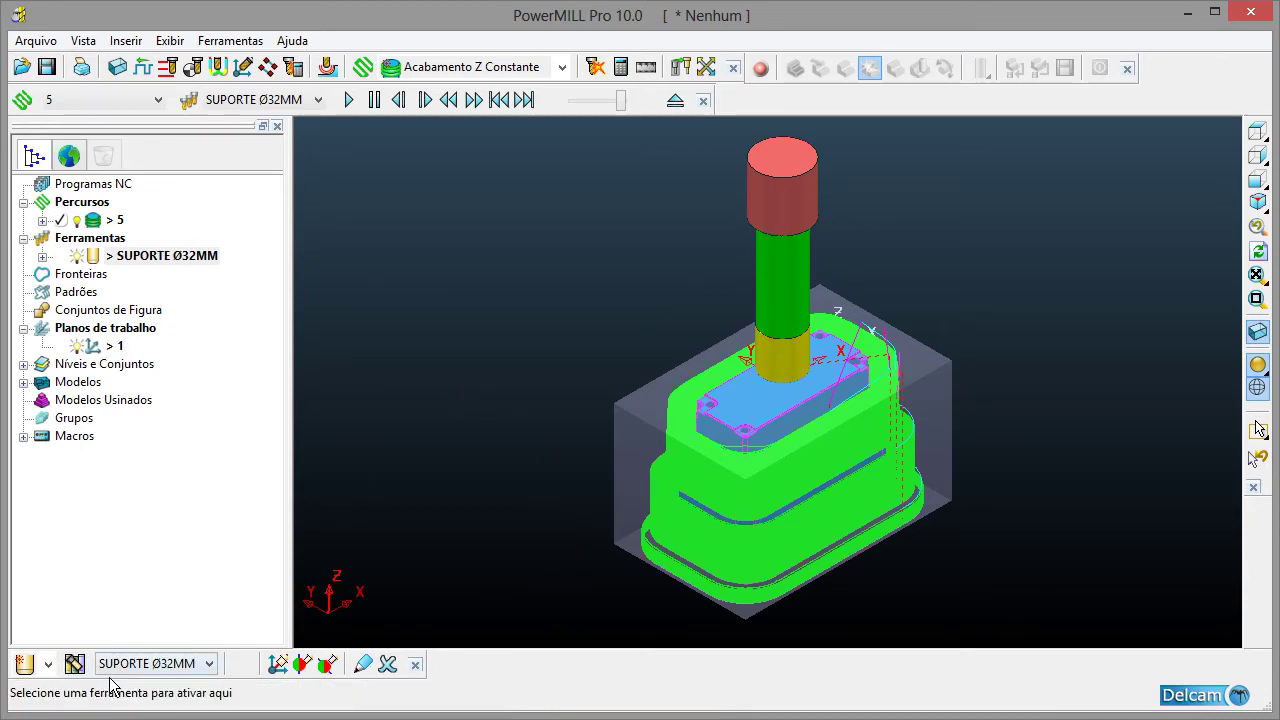
- Create a tip-radiused (toroidal) tool with a diameter of 25 mm, a tip radius of 0,8 mm and a length of 15 mm
{"action": "left_click", "coordinate": [24, 663]}
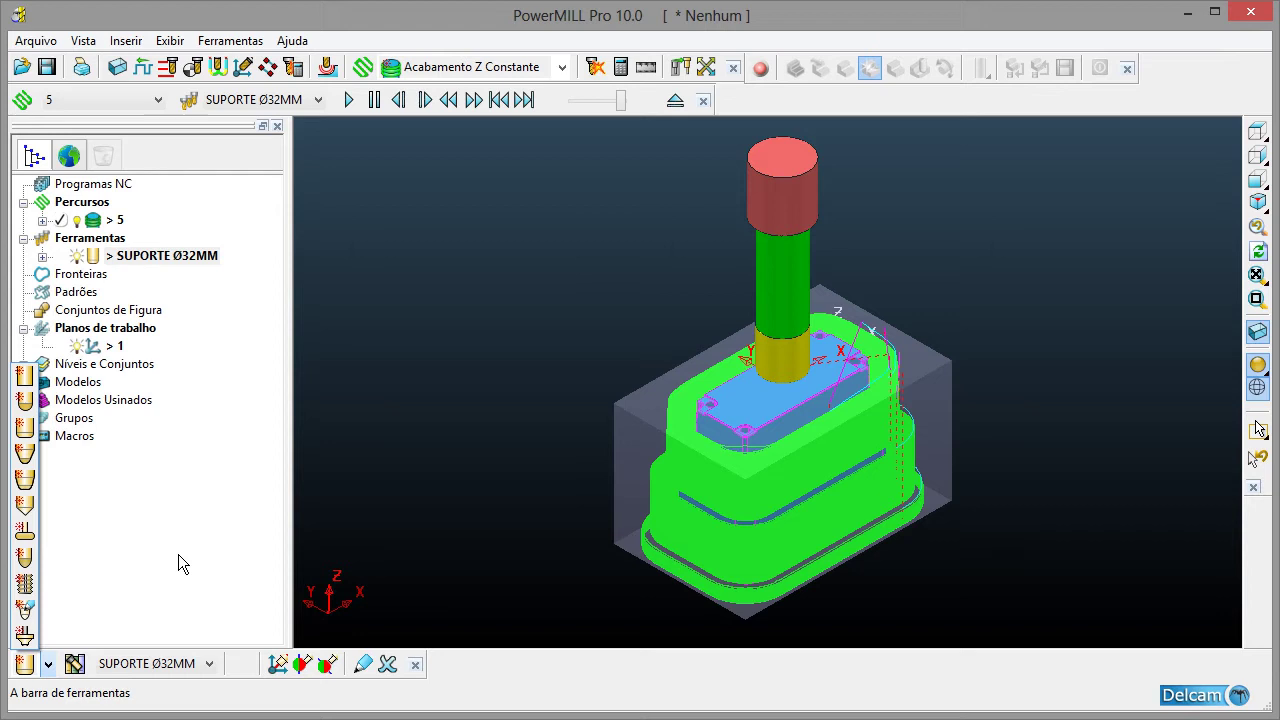
{"action": "left_click", "coordinate": [38, 440]}
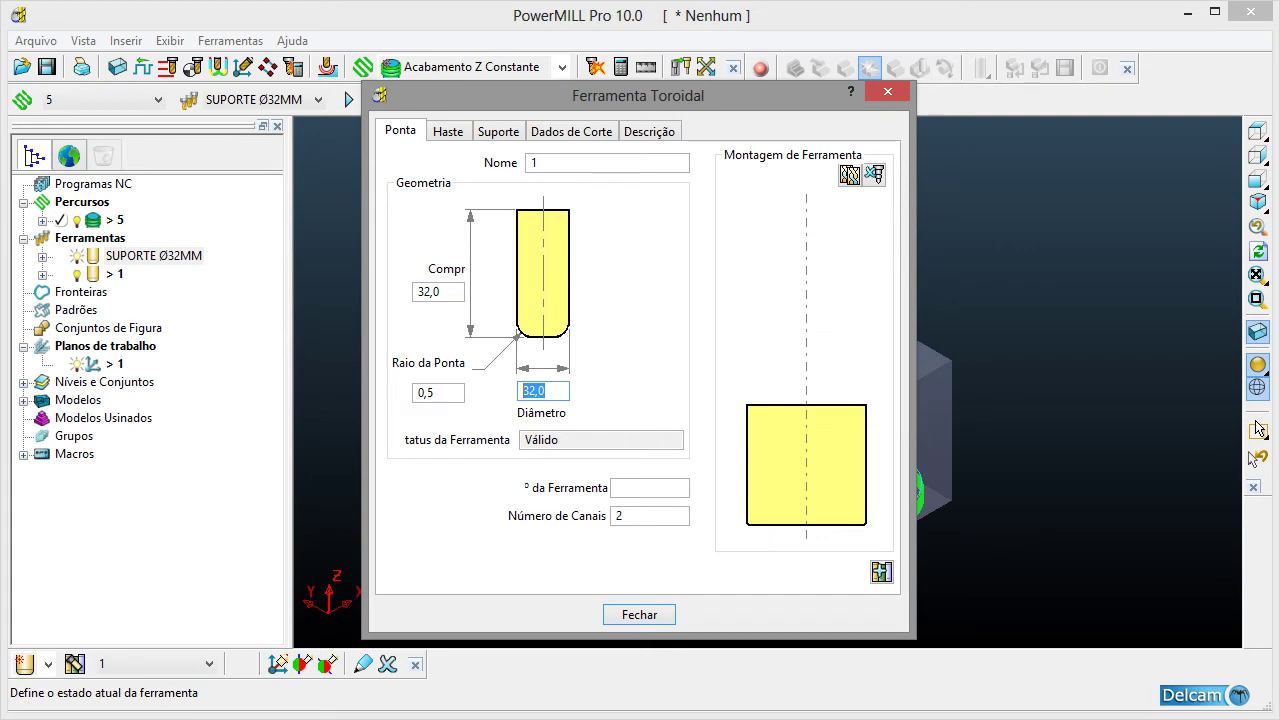
{"action": "type", "text": "25"}
{"action": "key", "text": "Tab"}
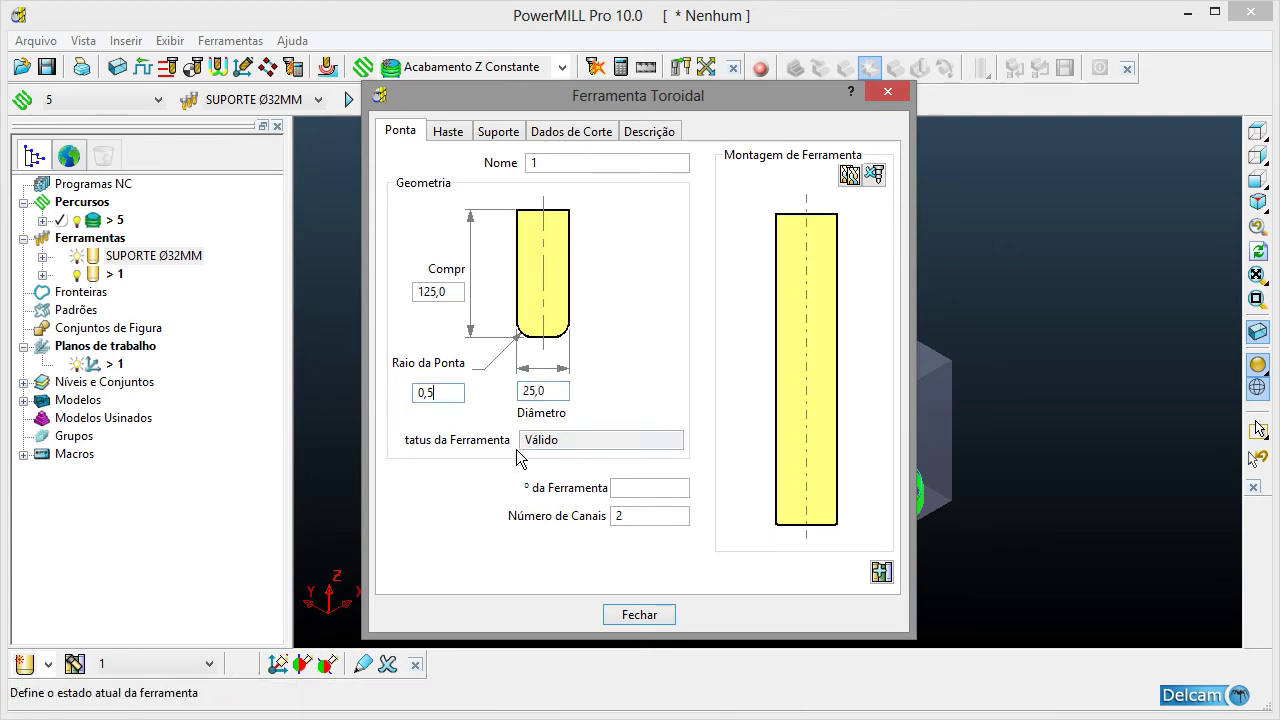
{"action": "double_click", "coordinate": [430, 392]}
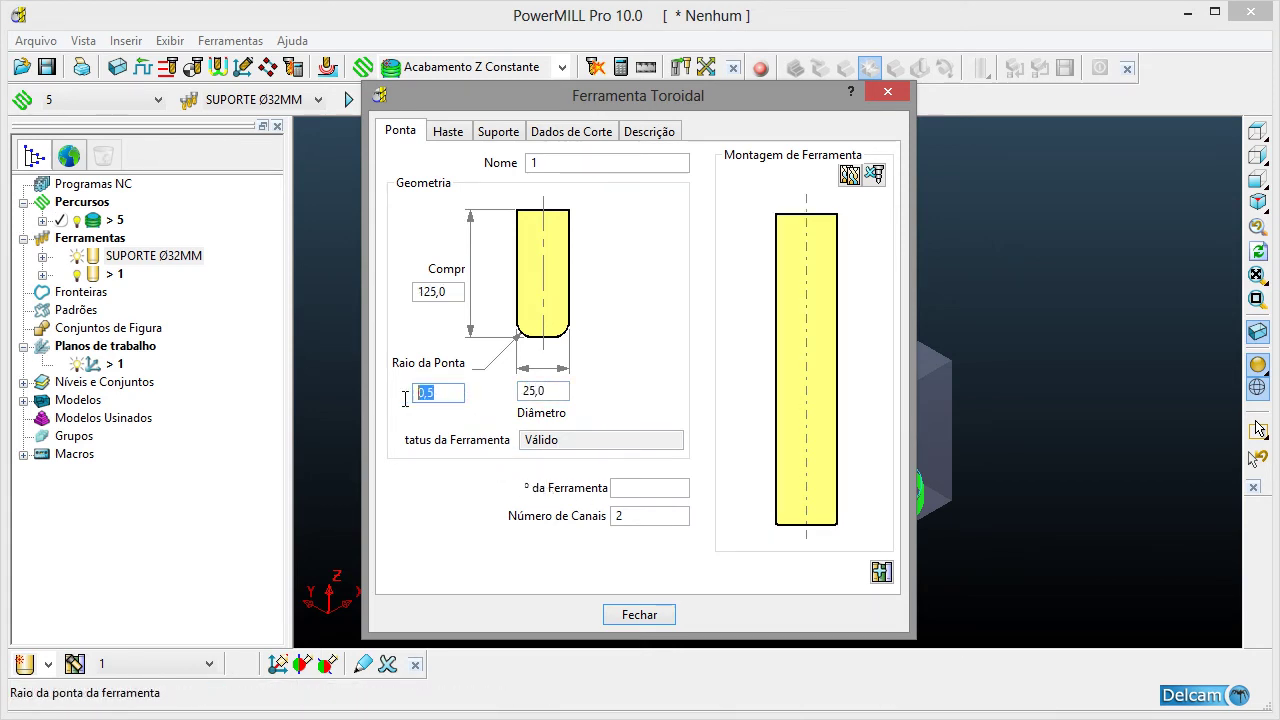
{"action": "type", "text": "0,8"}
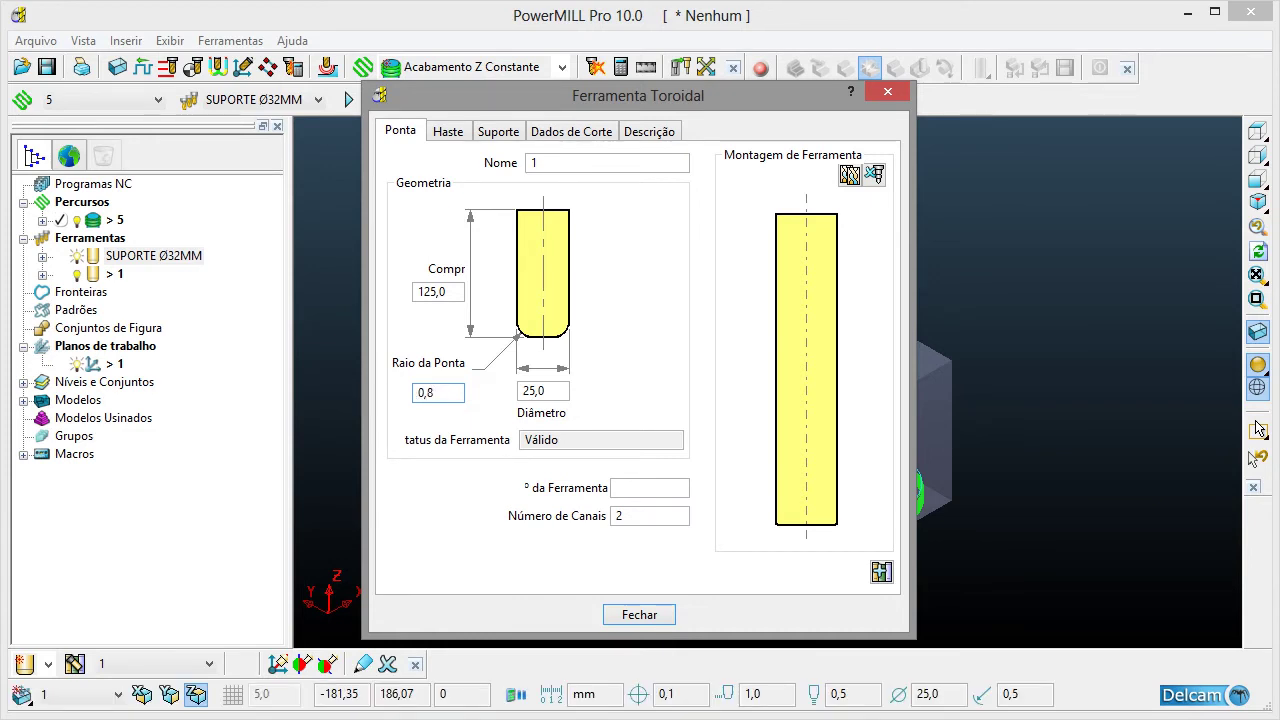
{"action": "double_click", "coordinate": [432, 291]}
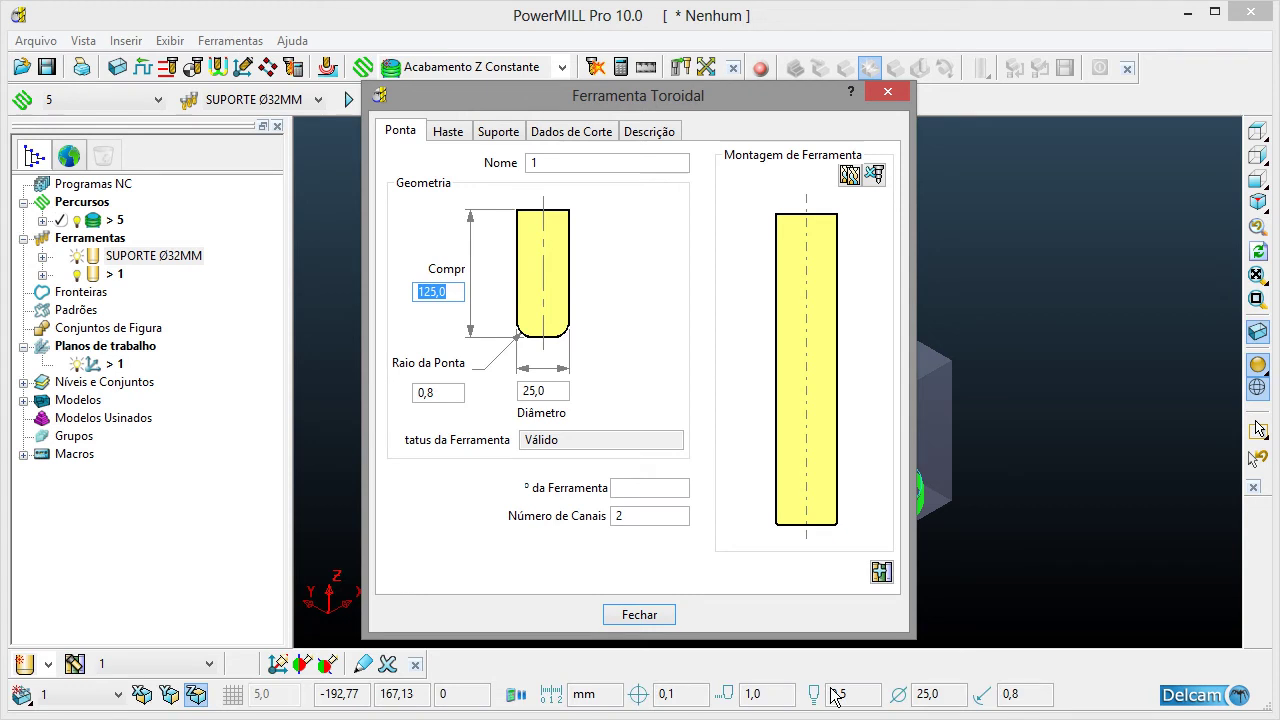
{"action": "type", "text": "15"}
{"action": "key", "text": "Return"}
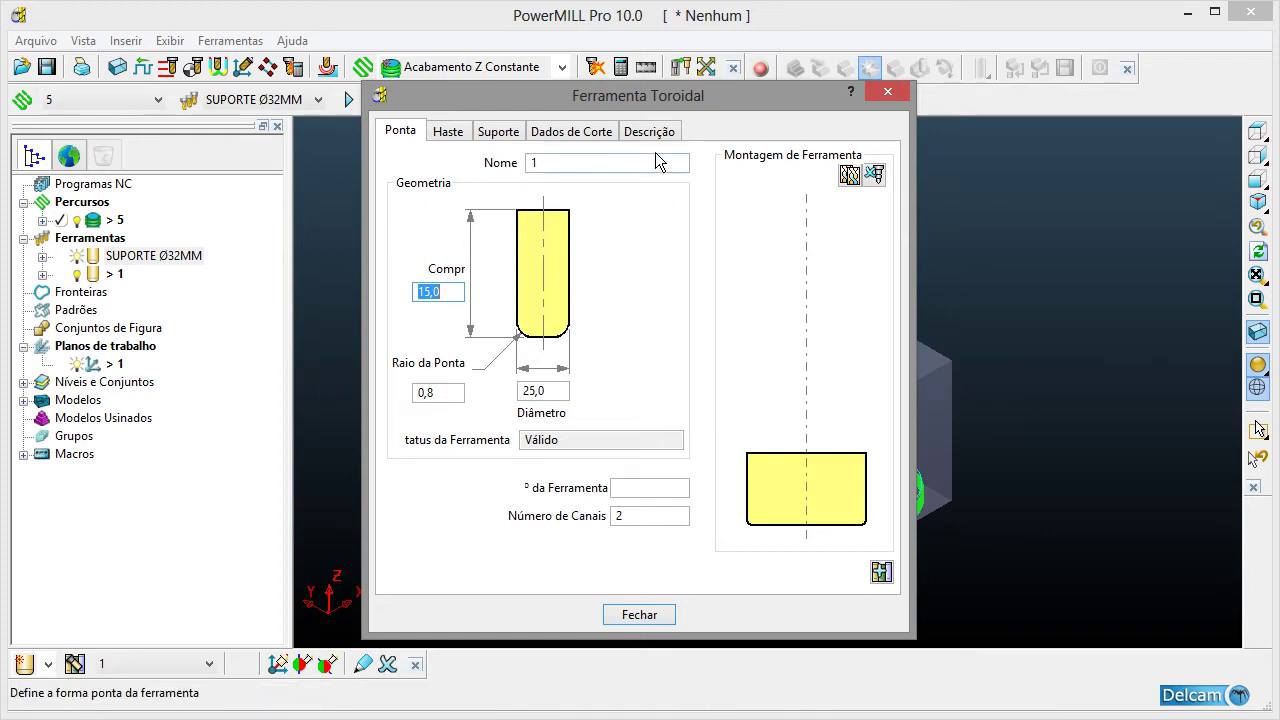
- Try to name the new toroidal tool SUPORTE Ø25MM
{"action": "left_click", "coordinate": [594, 170]}
{"action": "left_click", "coordinate": [116, 220]}
{"action": "left_click", "coordinate": [563, 198]}
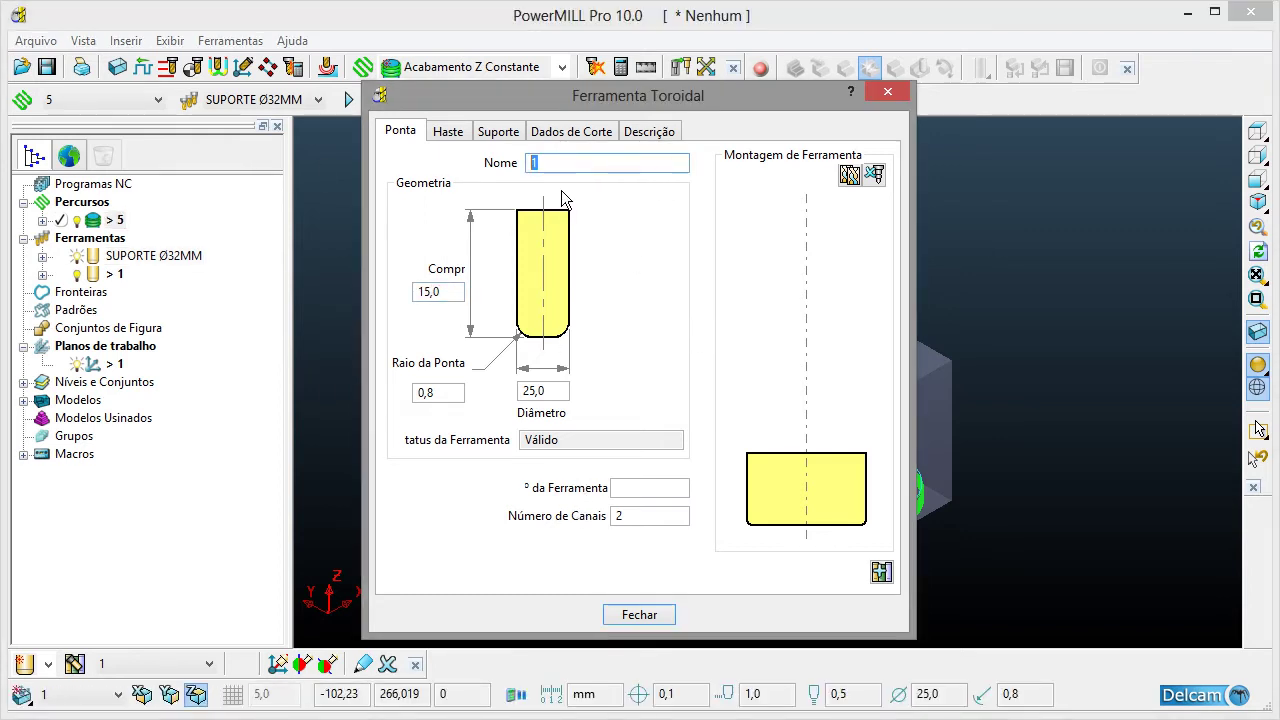
{"action": "right_click", "coordinate": [565, 162]}
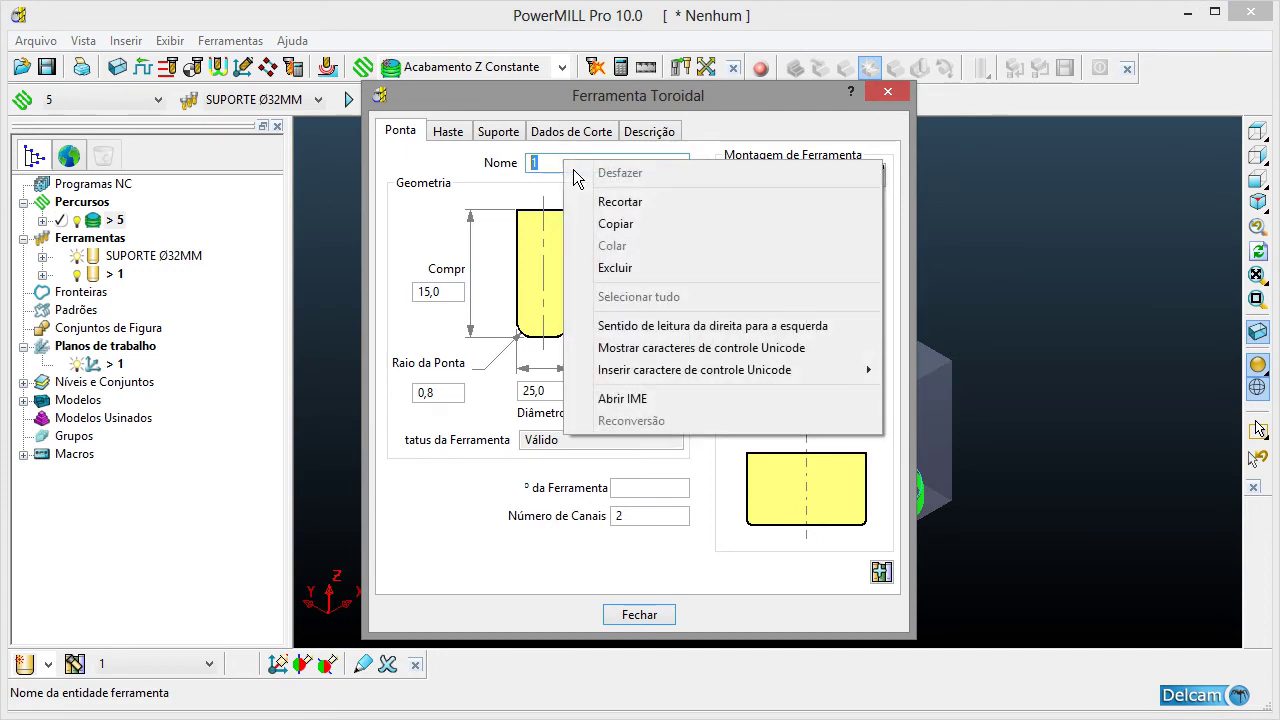
{"action": "key", "text": "Escape"}
{"action": "type", "text": "TE"}
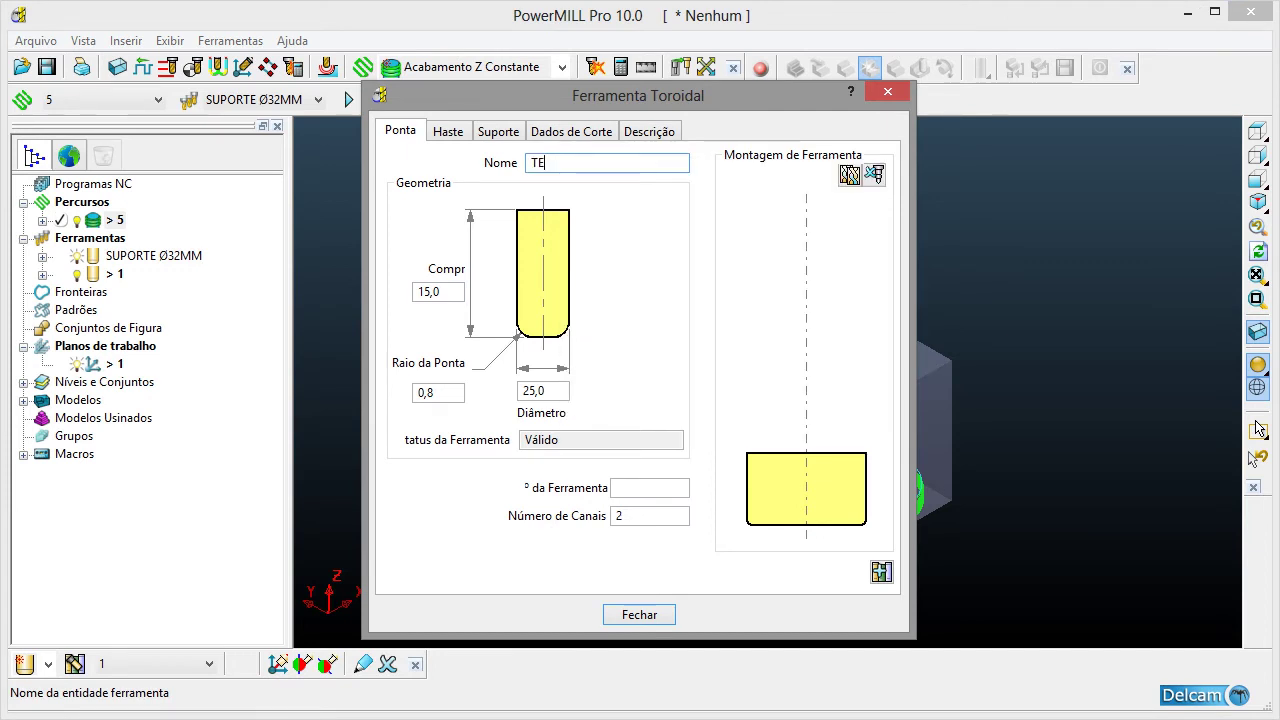
{"action": "key", "text": "BackSpace"}
{"action": "key", "text": "BackSpace"}
{"action": "type", "text": "SUPORTE Ø25MM"}
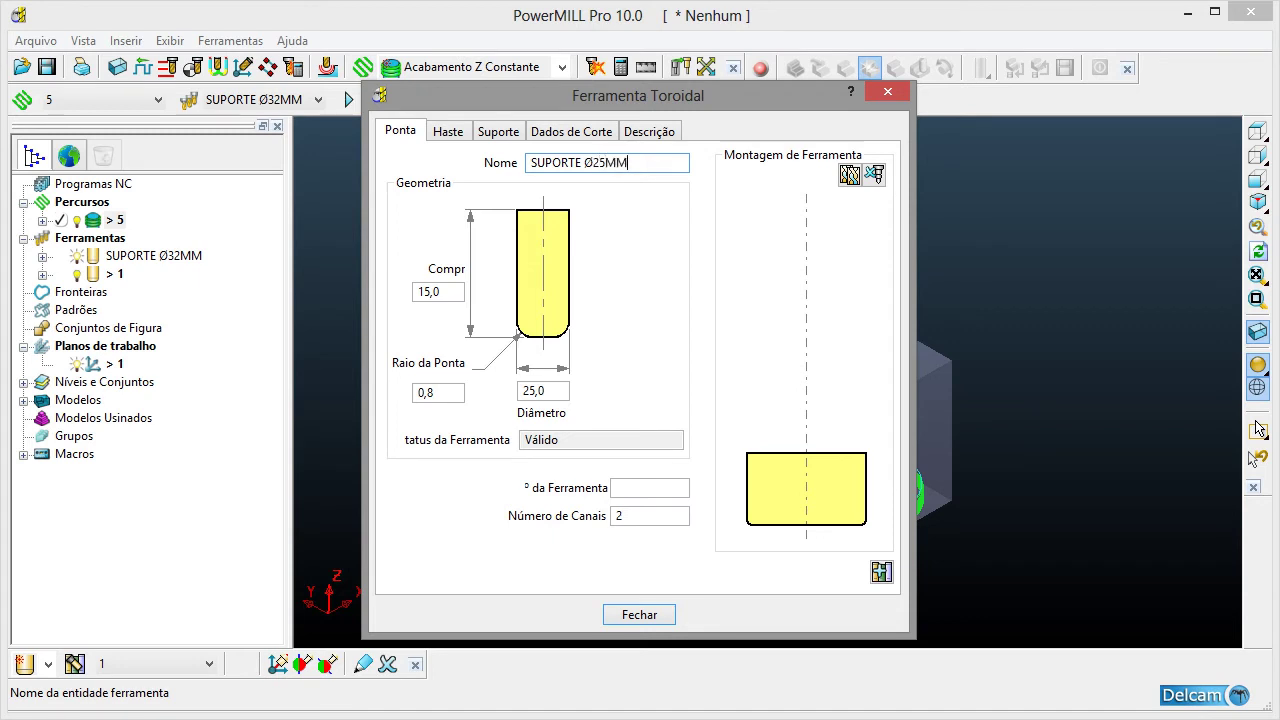
{"action": "right_click", "coordinate": [634, 163]}
{"action": "left_click", "coordinate": [662, 173]}
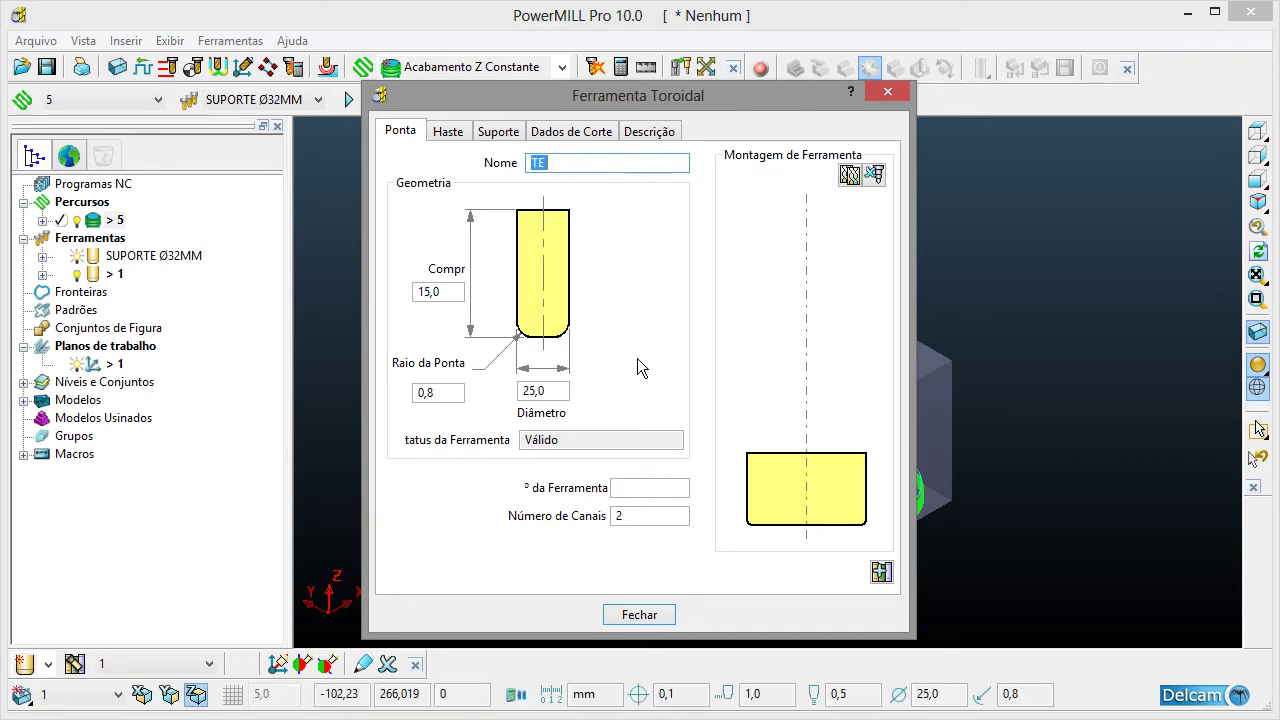
- Assign tool number 1 to the toroidal tool and set its number of flutes to 3
{"action": "left_click", "coordinate": [652, 490]}
{"action": "type", "text": "1"}
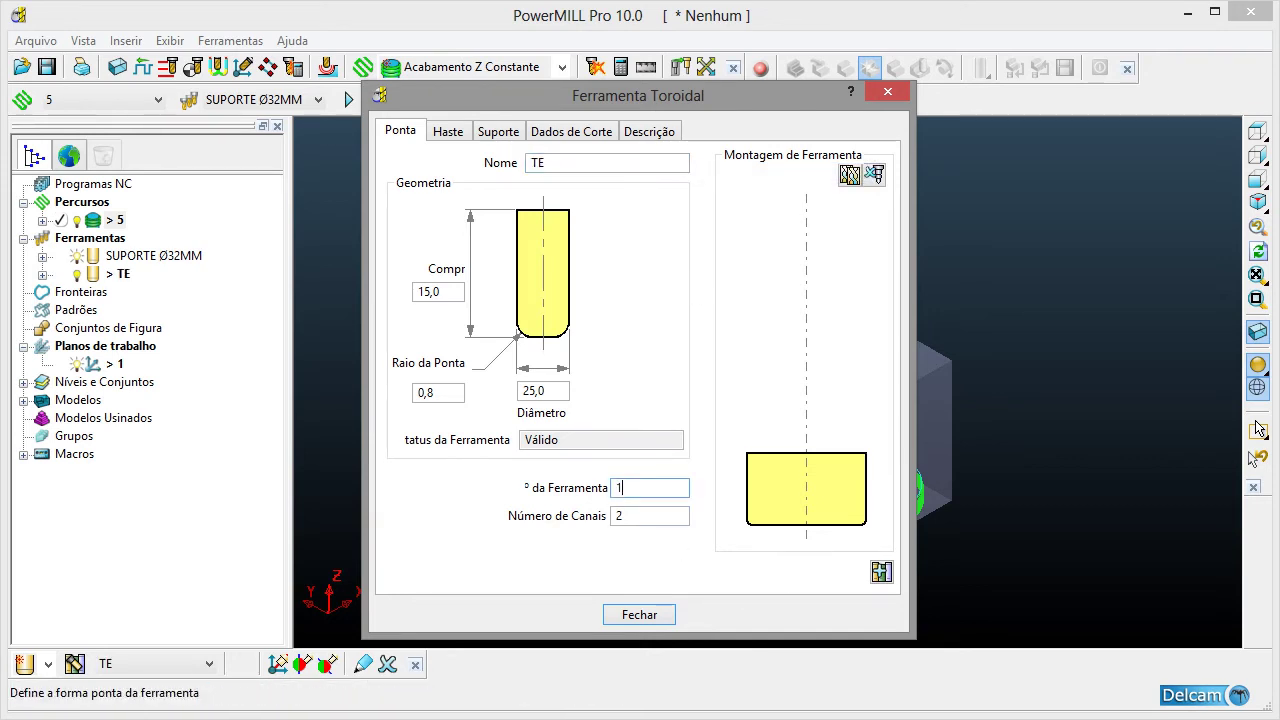
{"action": "key", "text": "Tab"}
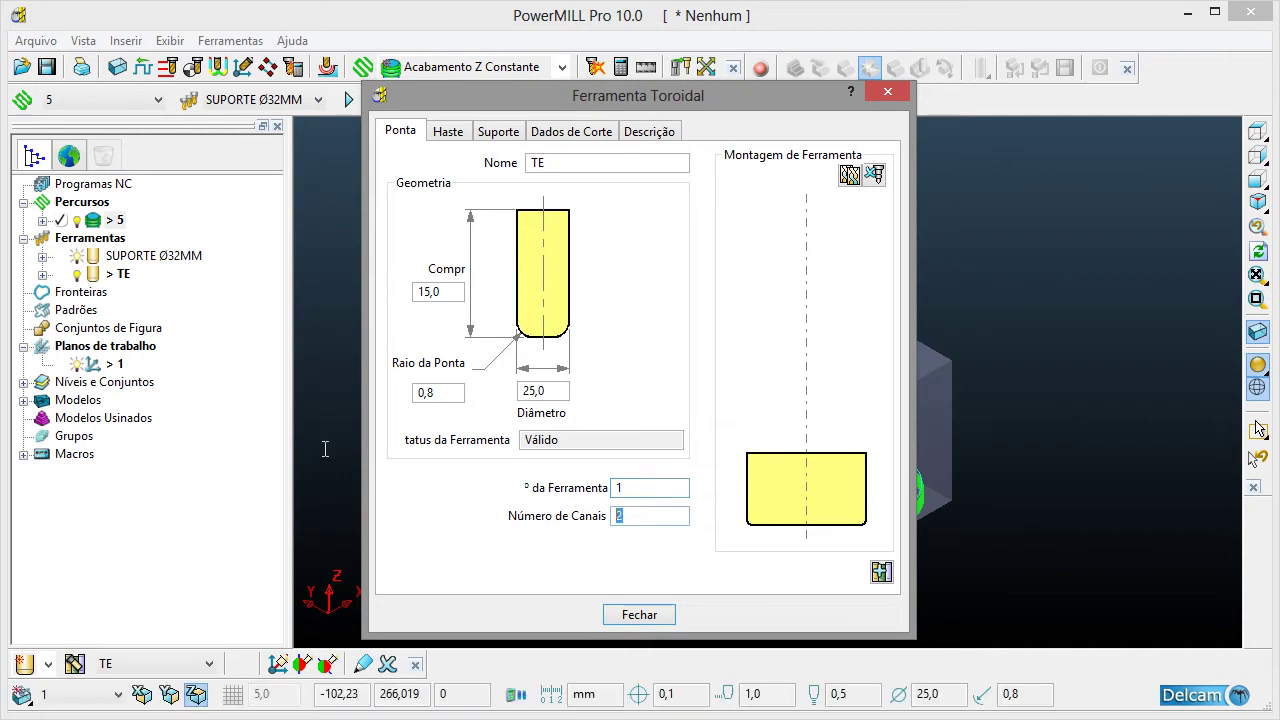
{"action": "left_click", "coordinate": [291, 460]}
{"action": "left_click", "coordinate": [549, 525]}
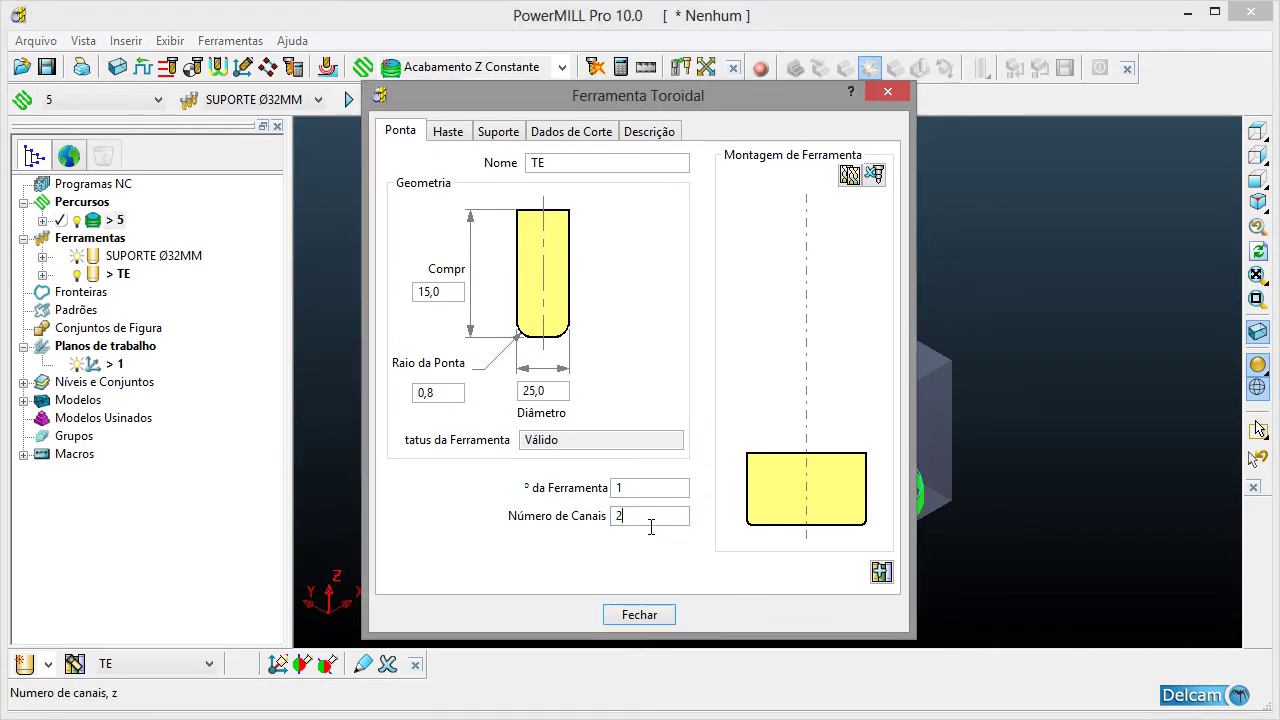
{"action": "type", "text": "3"}
{"action": "left_click", "coordinate": [647, 489]}
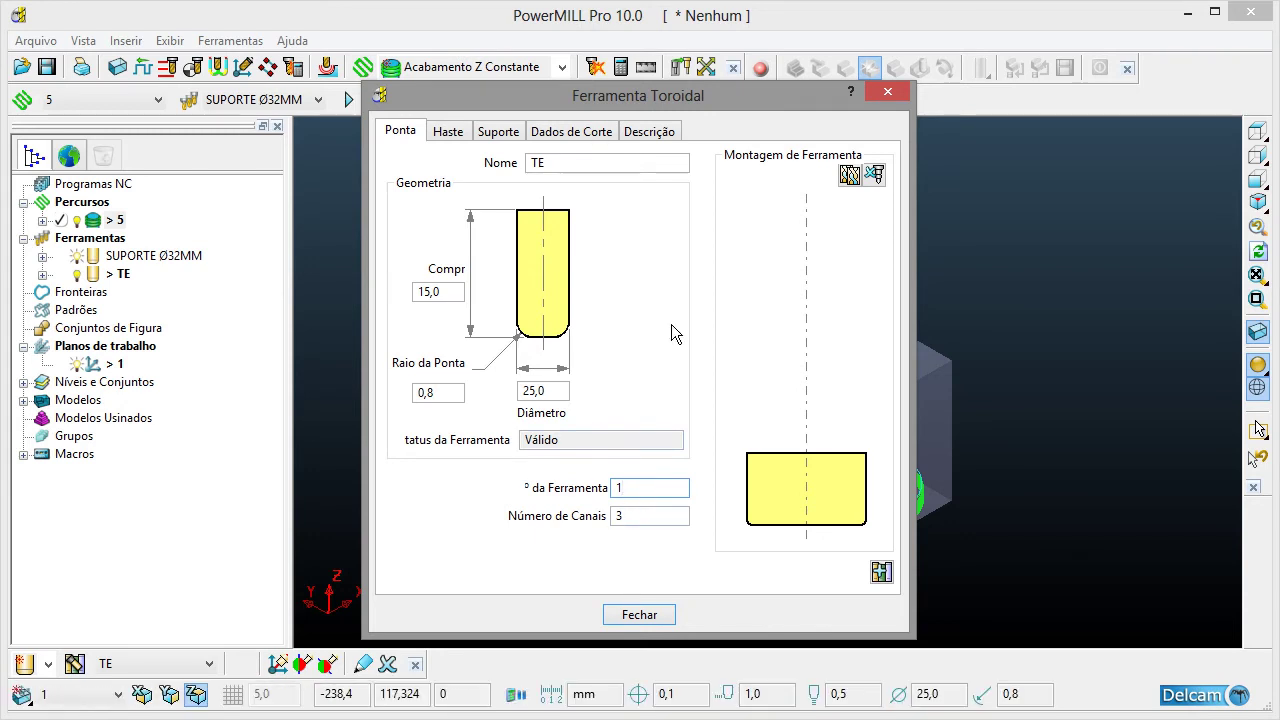
- Rename the toroidal tool from TE to SUPORTE Ø25MM
{"action": "double_click", "coordinate": [572, 164]}
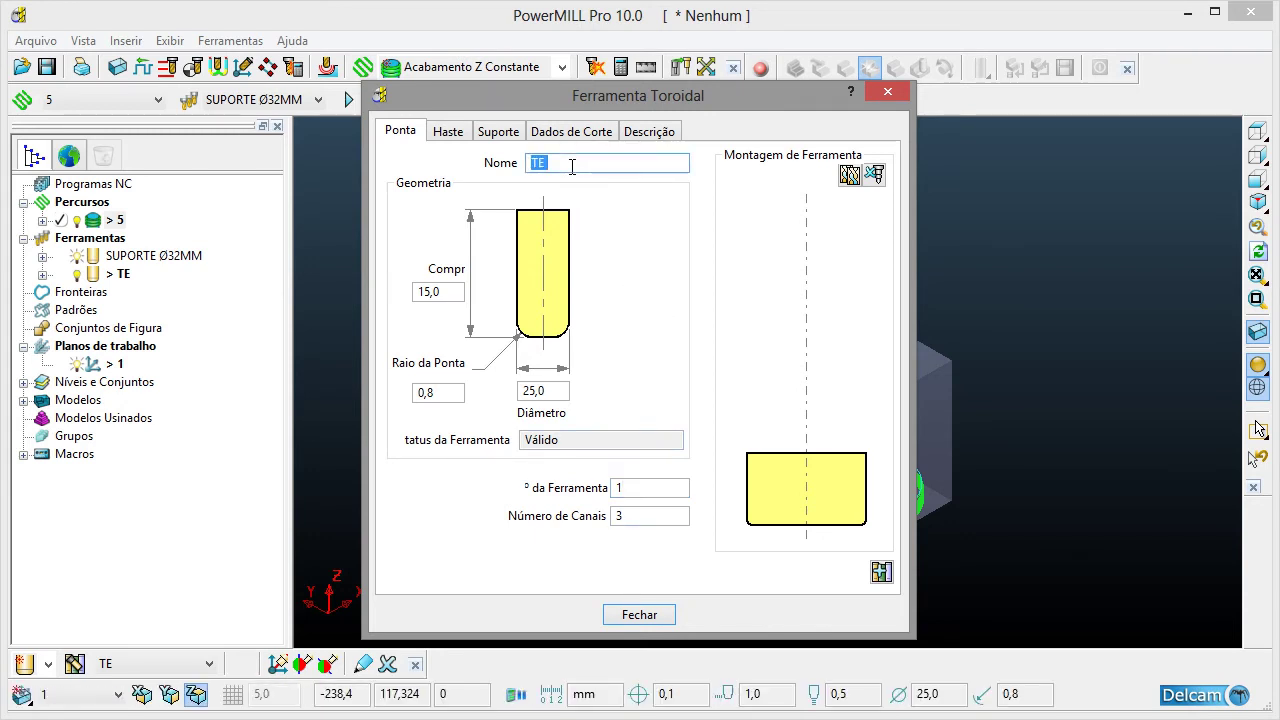
{"action": "type", "text": "SUPORTE Ø25MM"}
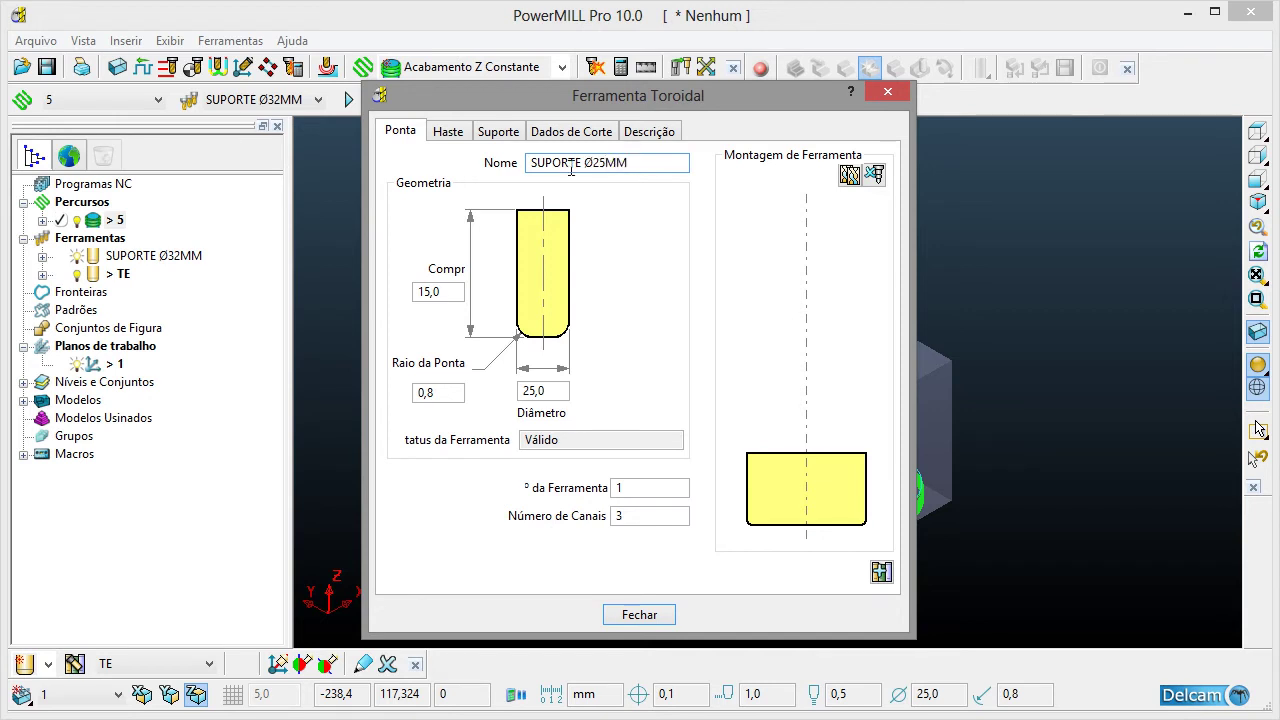
{"action": "left_click", "coordinate": [628, 442]}
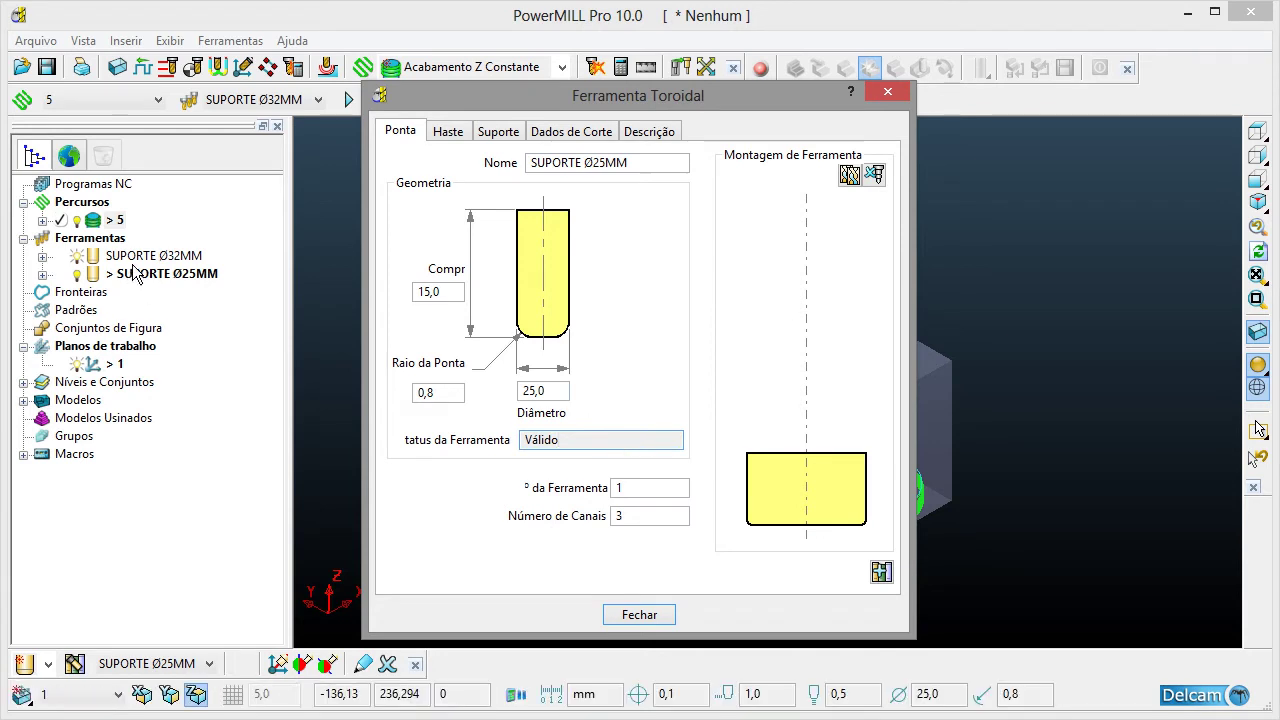
- Add a shank component to the SUPORTE Ø25MM tool and set its upper diameter to 24,8 mm
{"action": "left_click", "coordinate": [462, 149]}
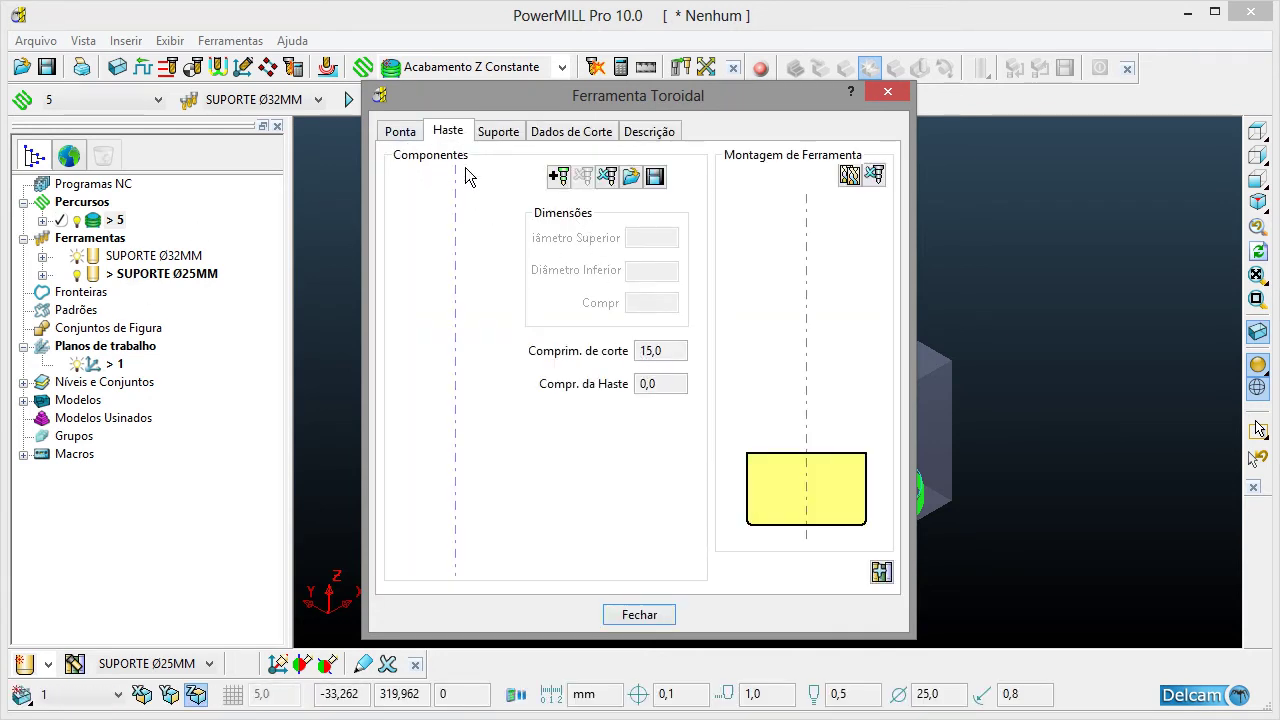
{"action": "left_click", "coordinate": [560, 178]}
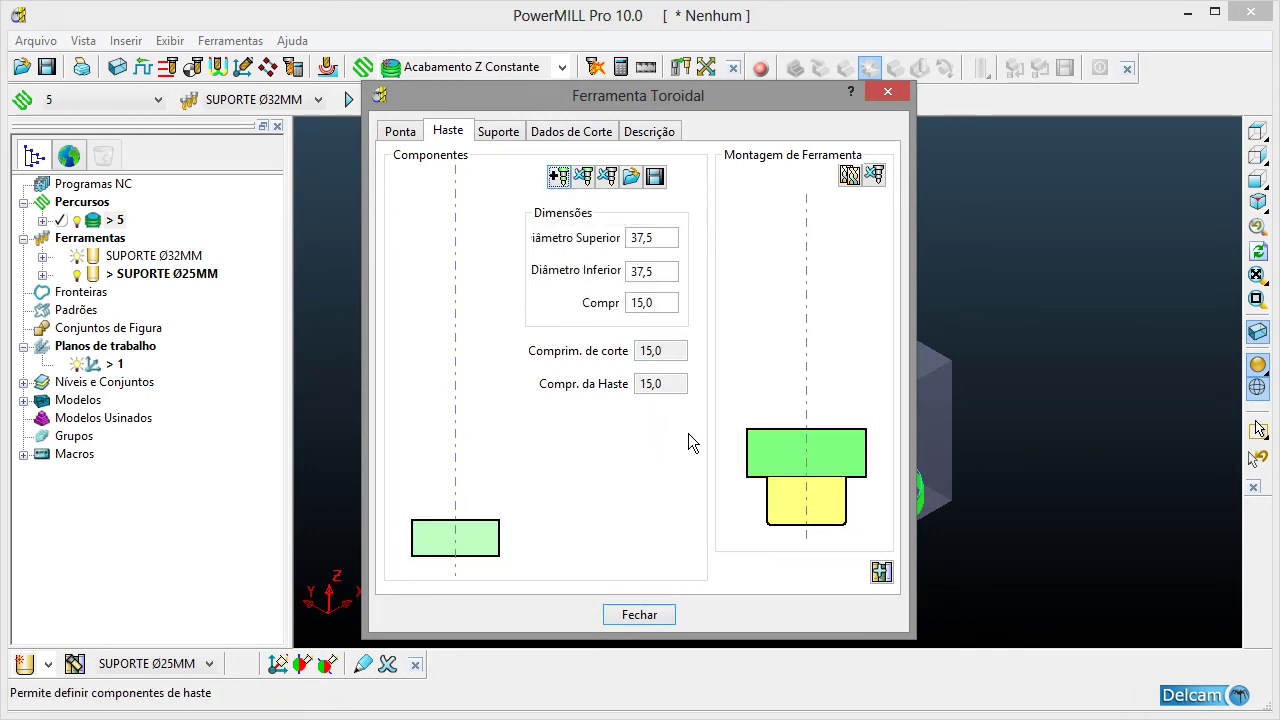
{"action": "left_click", "coordinate": [668, 238]}
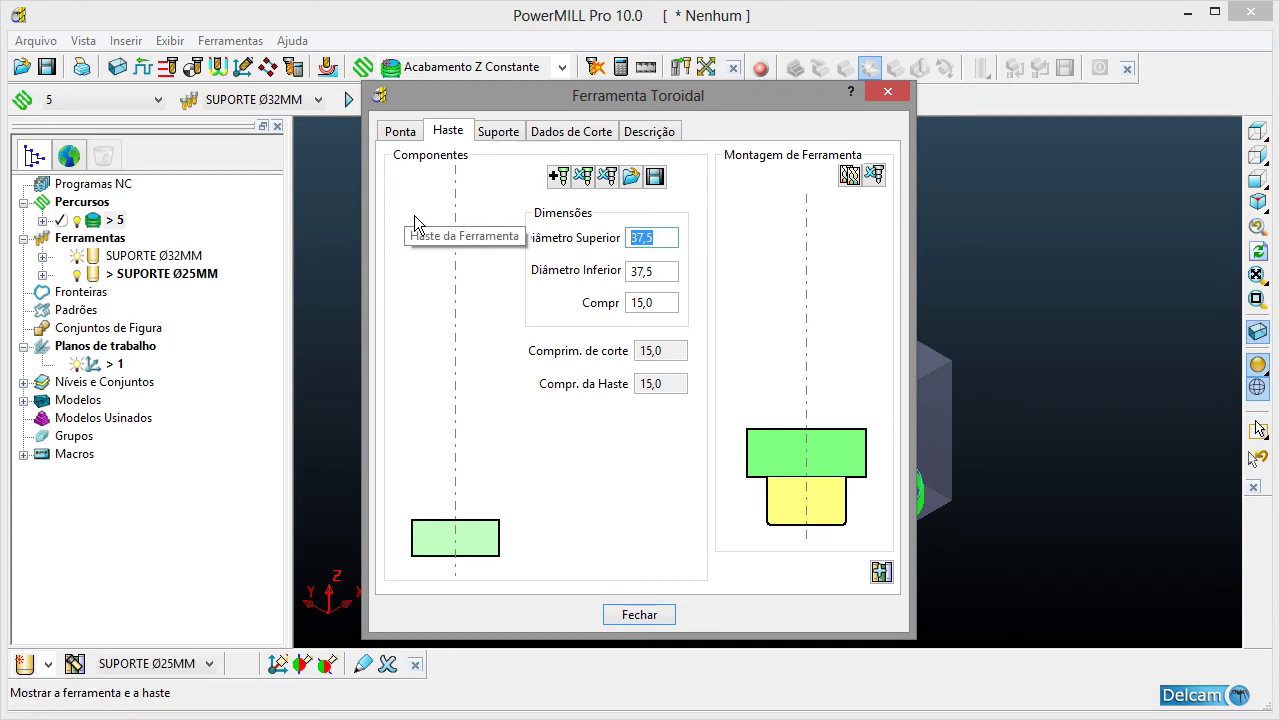
{"action": "type", "text": "2"}
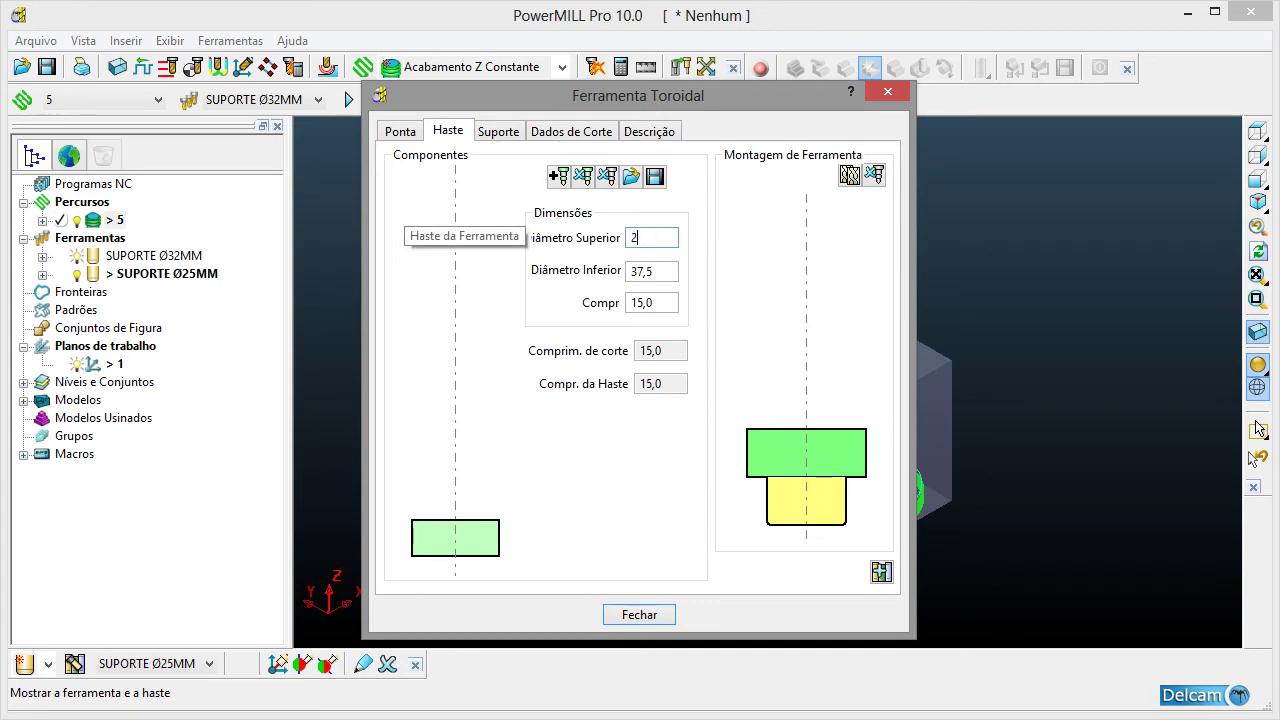
{"action": "type", "text": "4,8"}
{"action": "key", "text": "Return"}
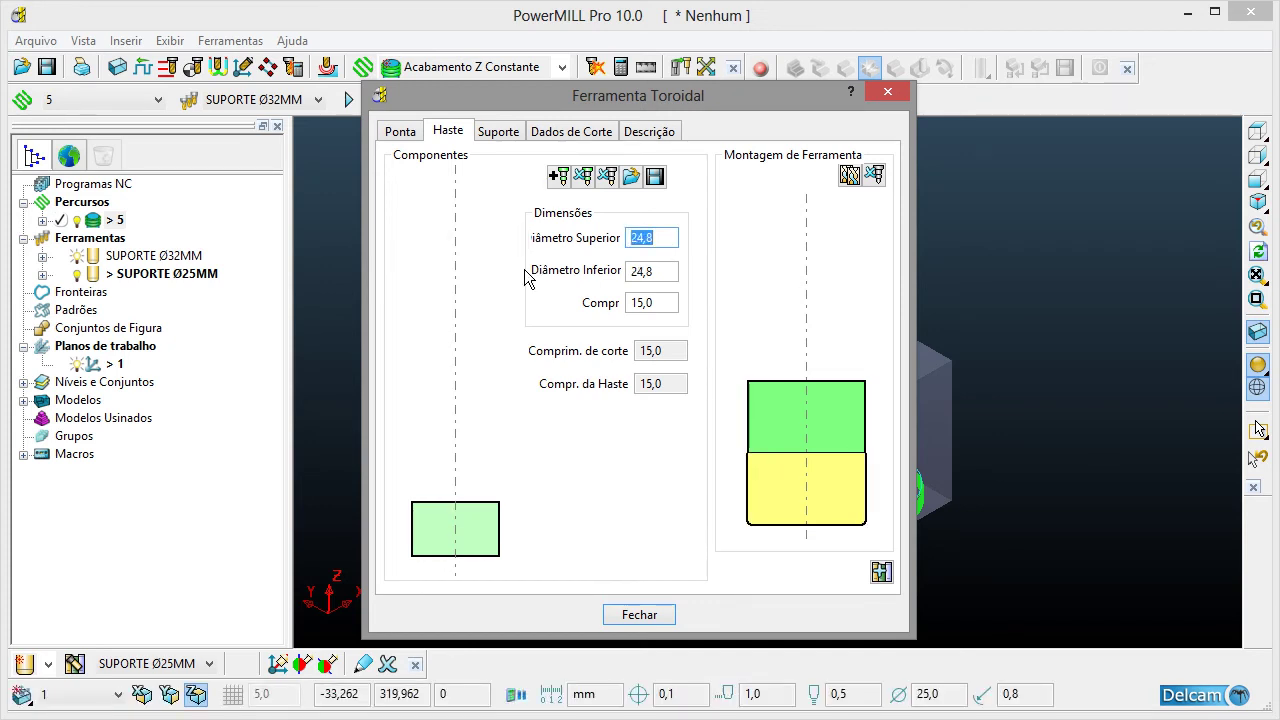
- Set the length of the tool's shank component to 100 mm
{"action": "left_click", "coordinate": [676, 279]}
{"action": "right_click", "coordinate": [662, 300]}
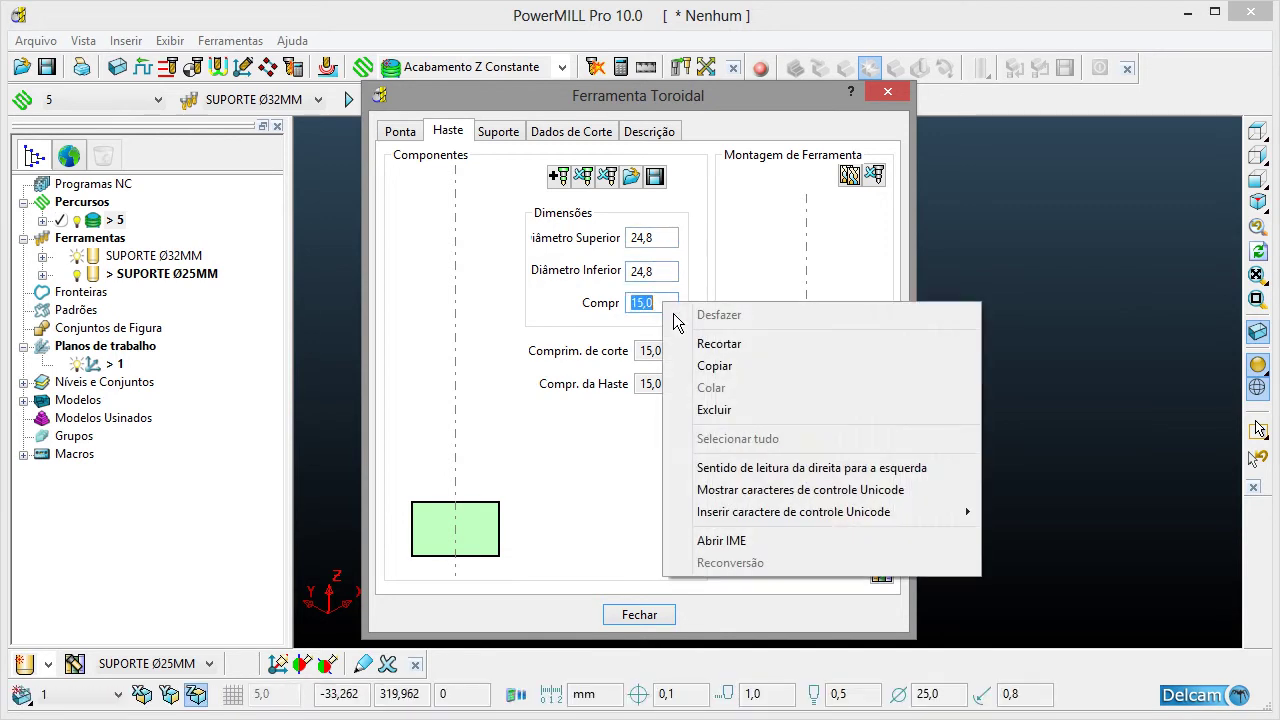
{"action": "left_click", "coordinate": [671, 305]}
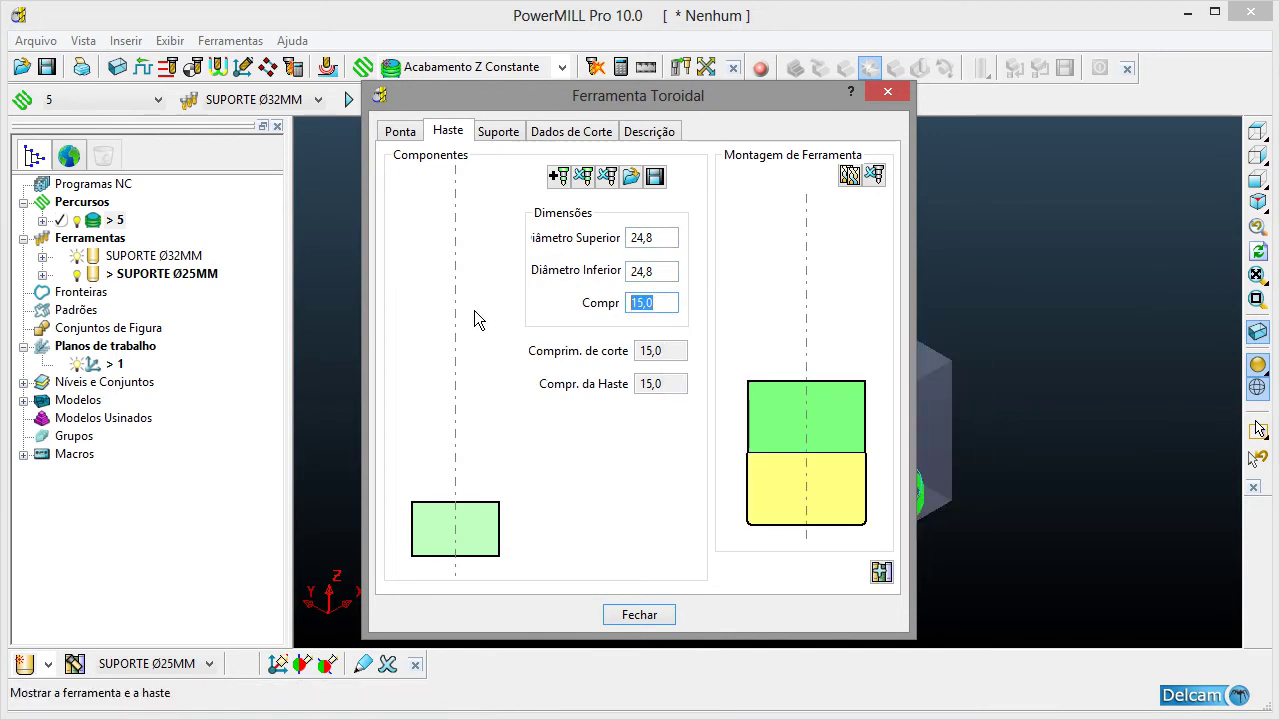
{"action": "type", "text": "100"}
{"action": "key", "text": "Return"}
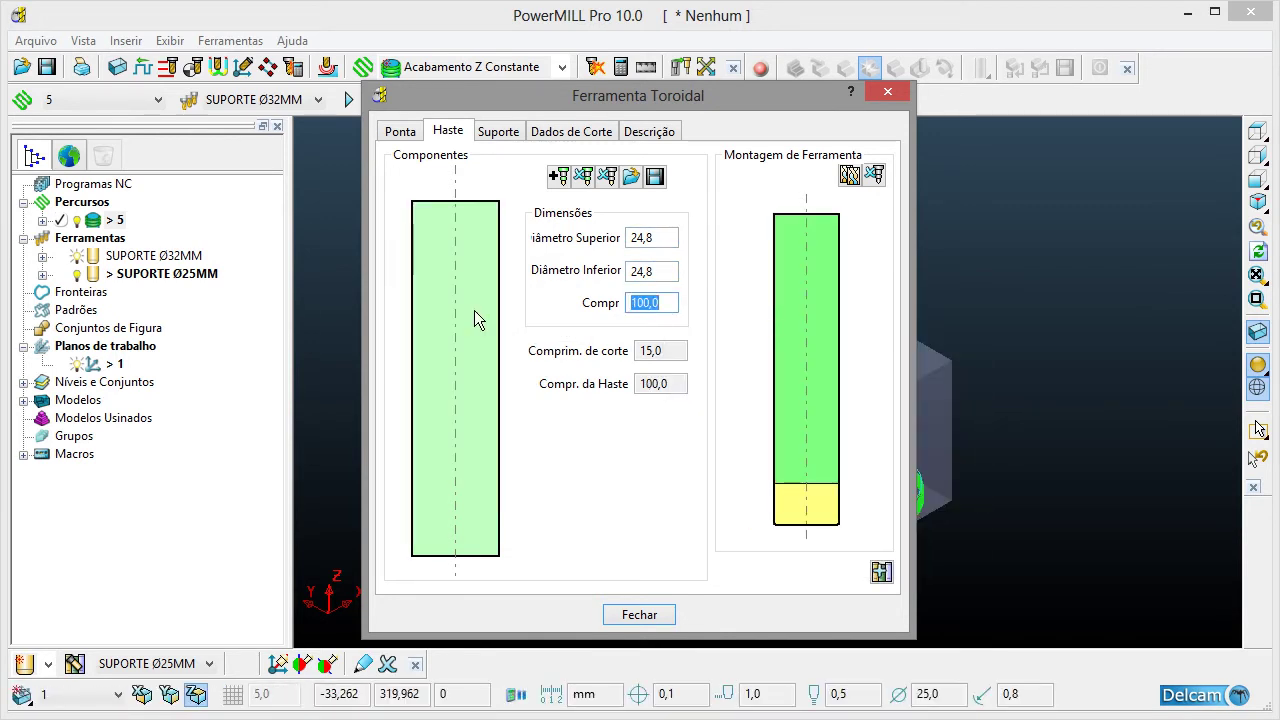
{"action": "left_click", "coordinate": [679, 358]}
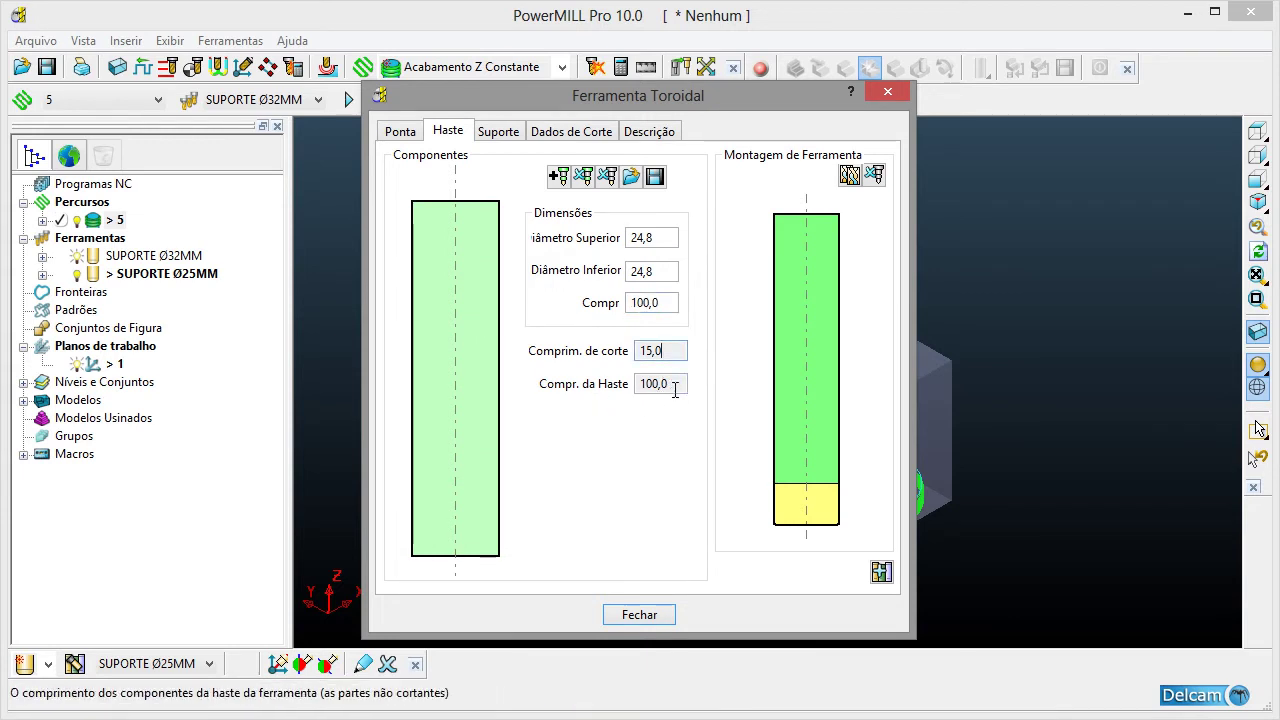
{"action": "key", "text": "Return"}
{"action": "key", "text": "Tab"}
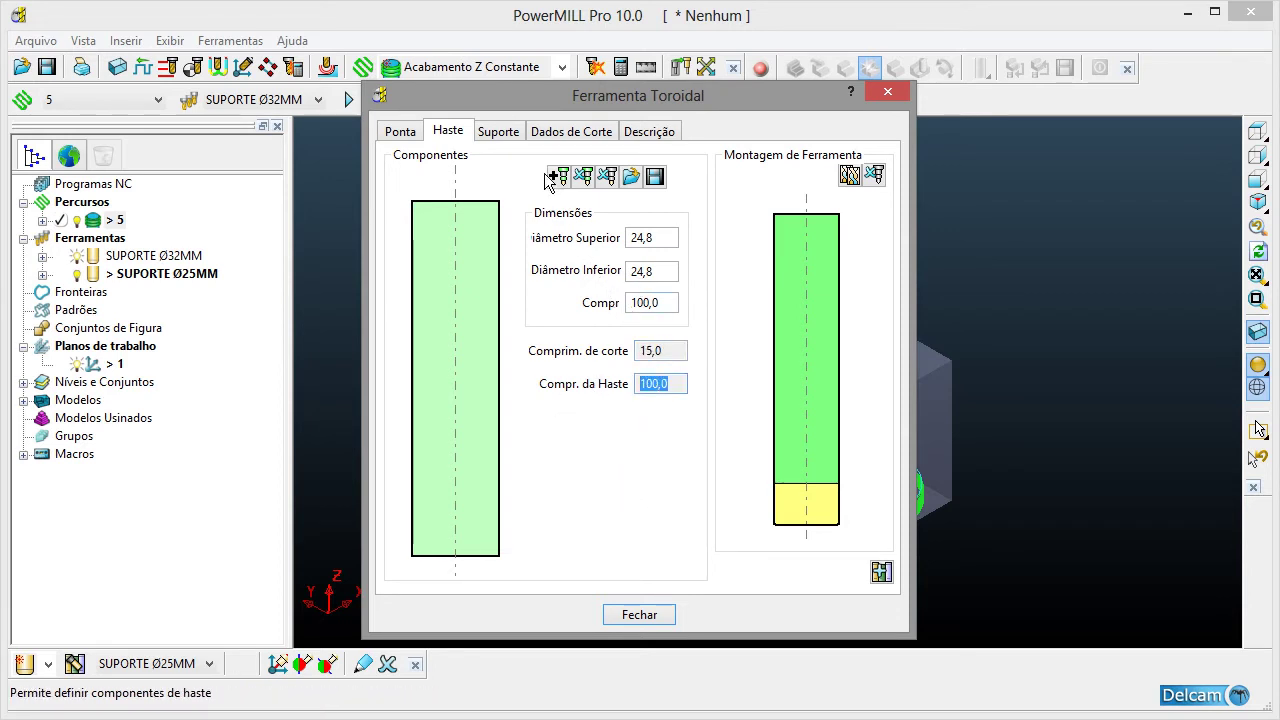
- Add a holder component to the SUPORTE Ø25MM tool and set its upper and lower diameters to 42 mm
{"action": "left_click", "coordinate": [519, 139]}
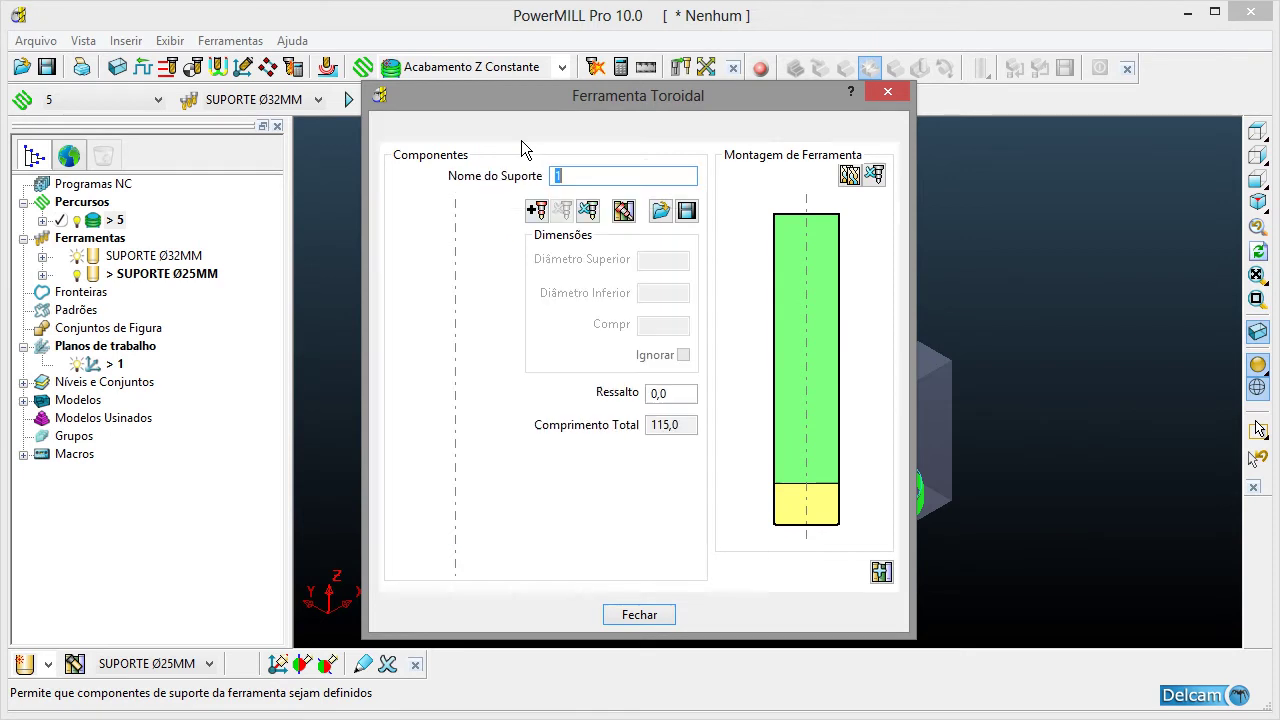
{"action": "left_click", "coordinate": [536, 210]}
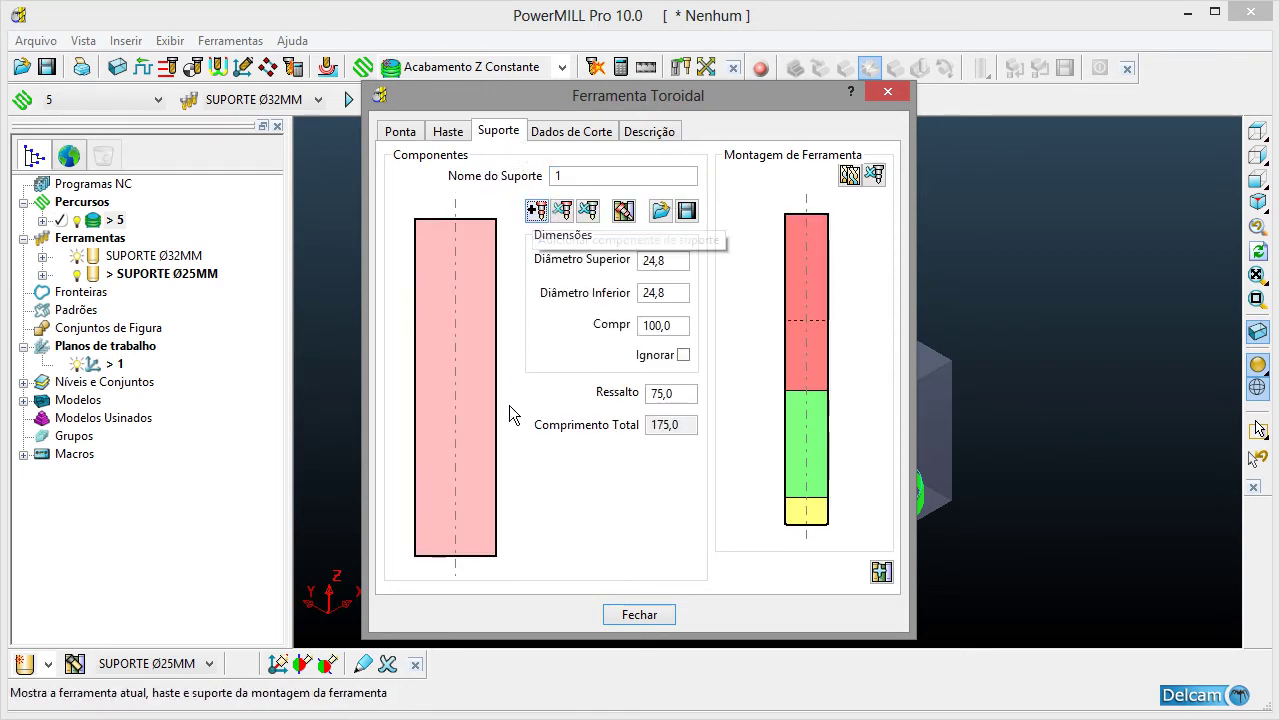
{"action": "left_click", "coordinate": [684, 262]}
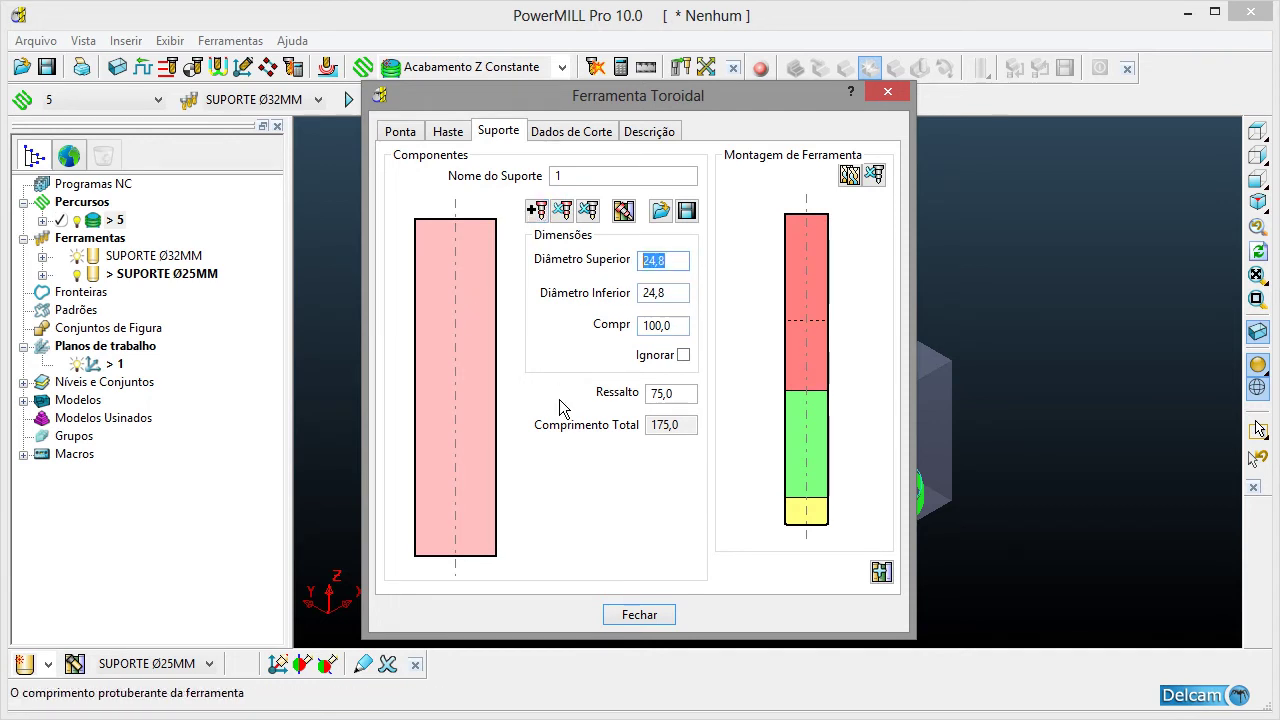
{"action": "type", "text": ","}
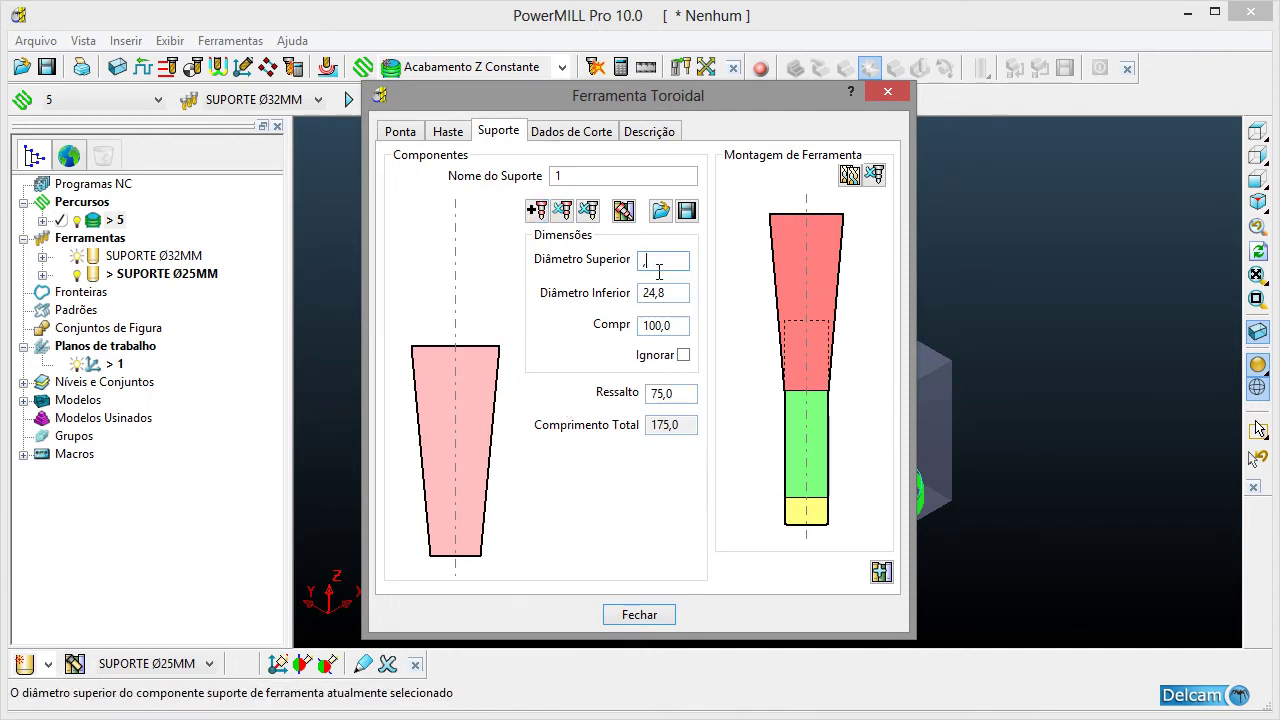
{"action": "key", "text": "Return"}
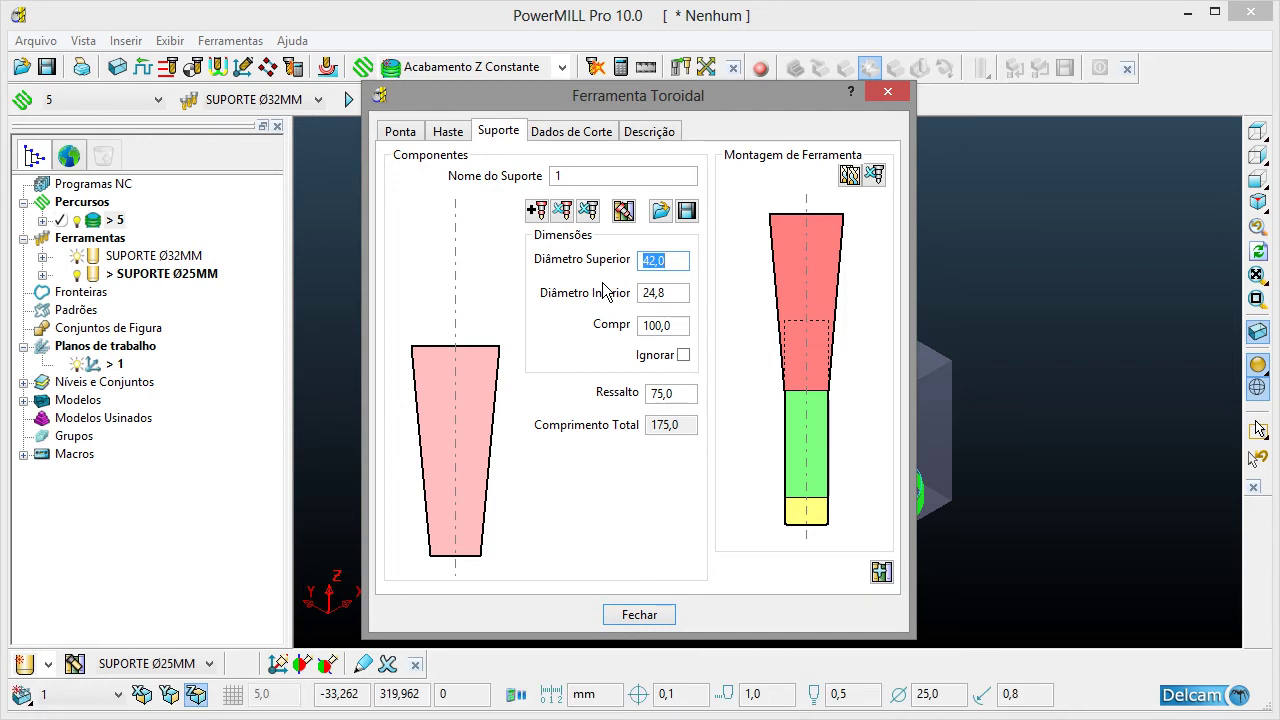
{"action": "key", "text": "Tab"}
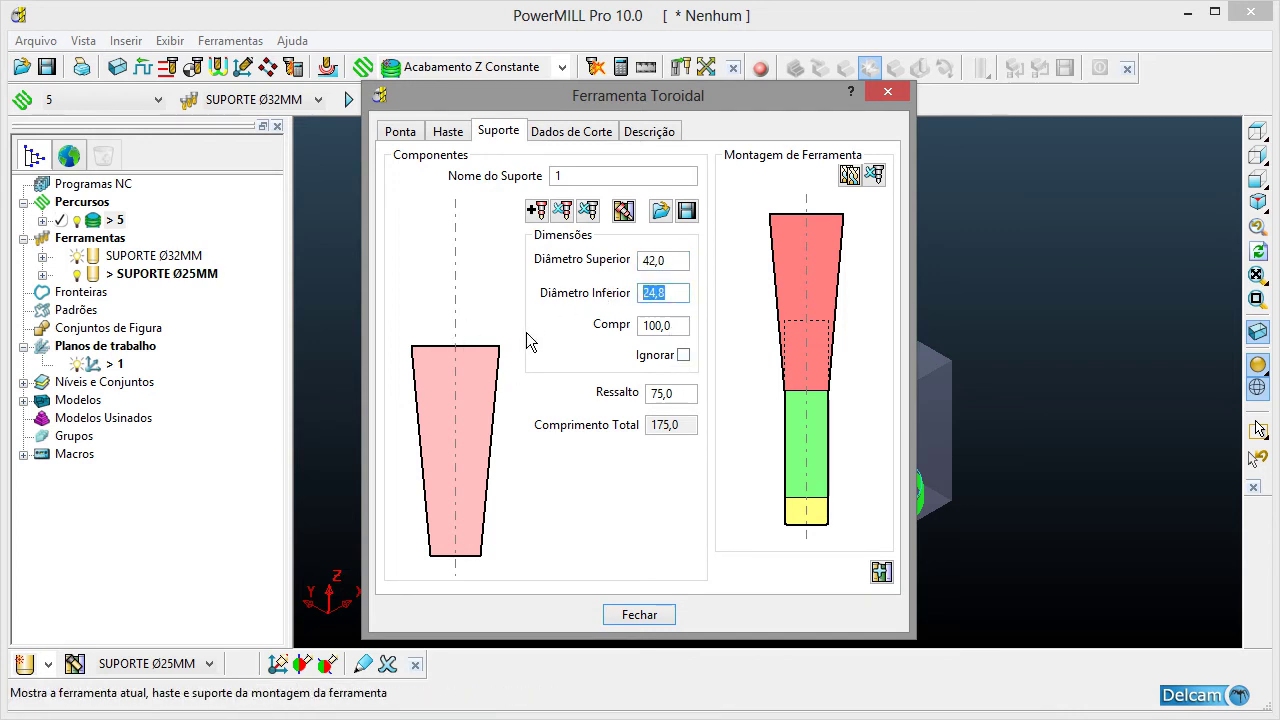
{"action": "type", "text": "42"}
{"action": "key", "text": "Return"}
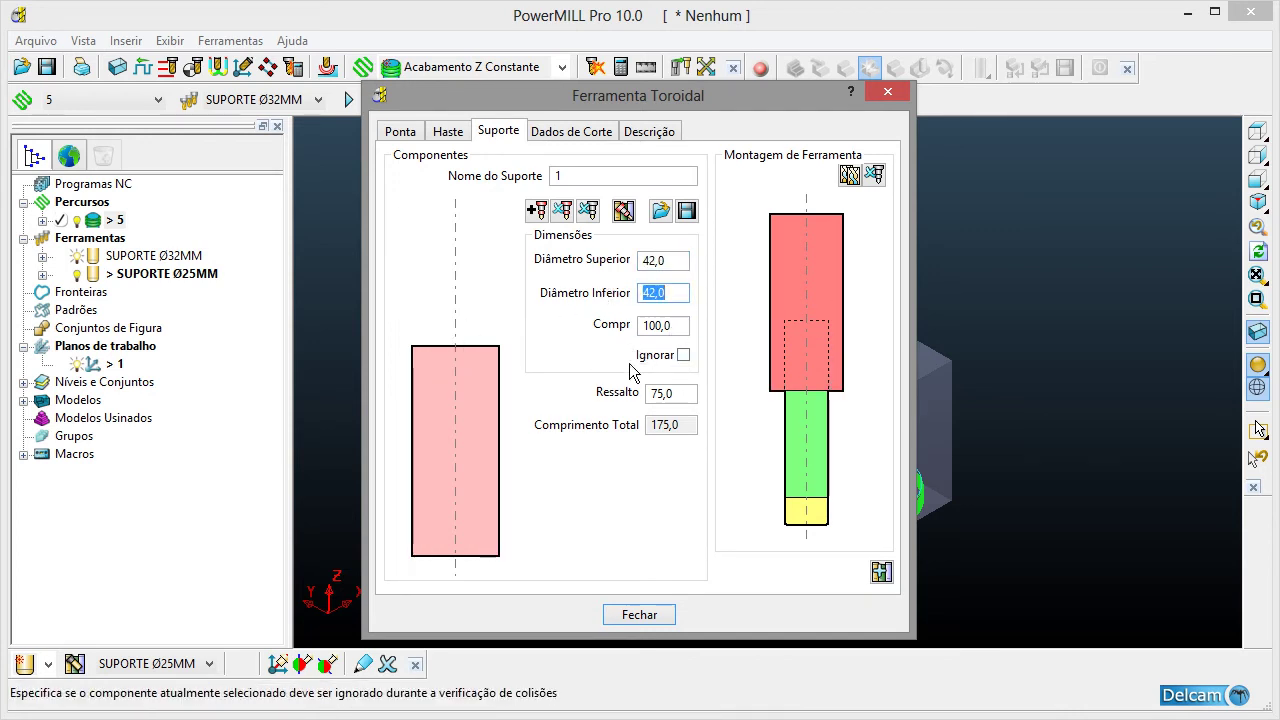
- Set the holder component's length to 32 mm and the tool overhang to 105 mm, and close the tool definition
{"action": "key", "text": "Tab"}
{"action": "type", "text": "32"}
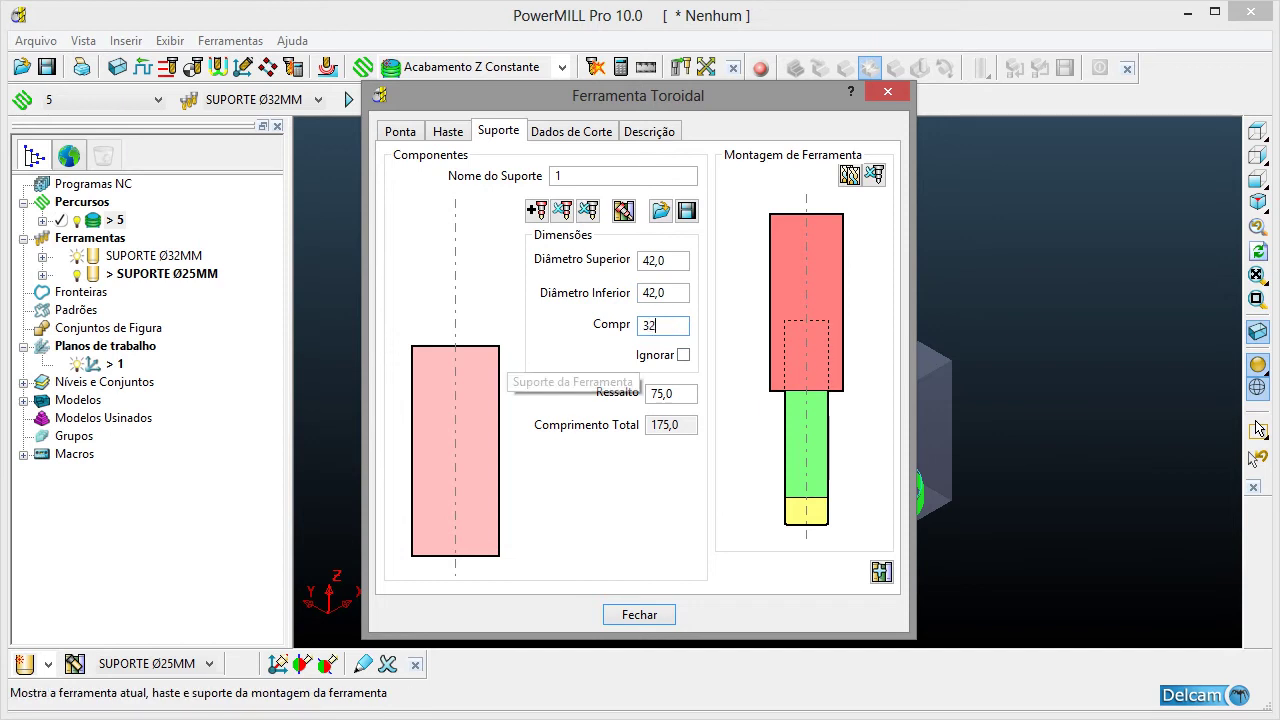
{"action": "key", "text": "Return"}
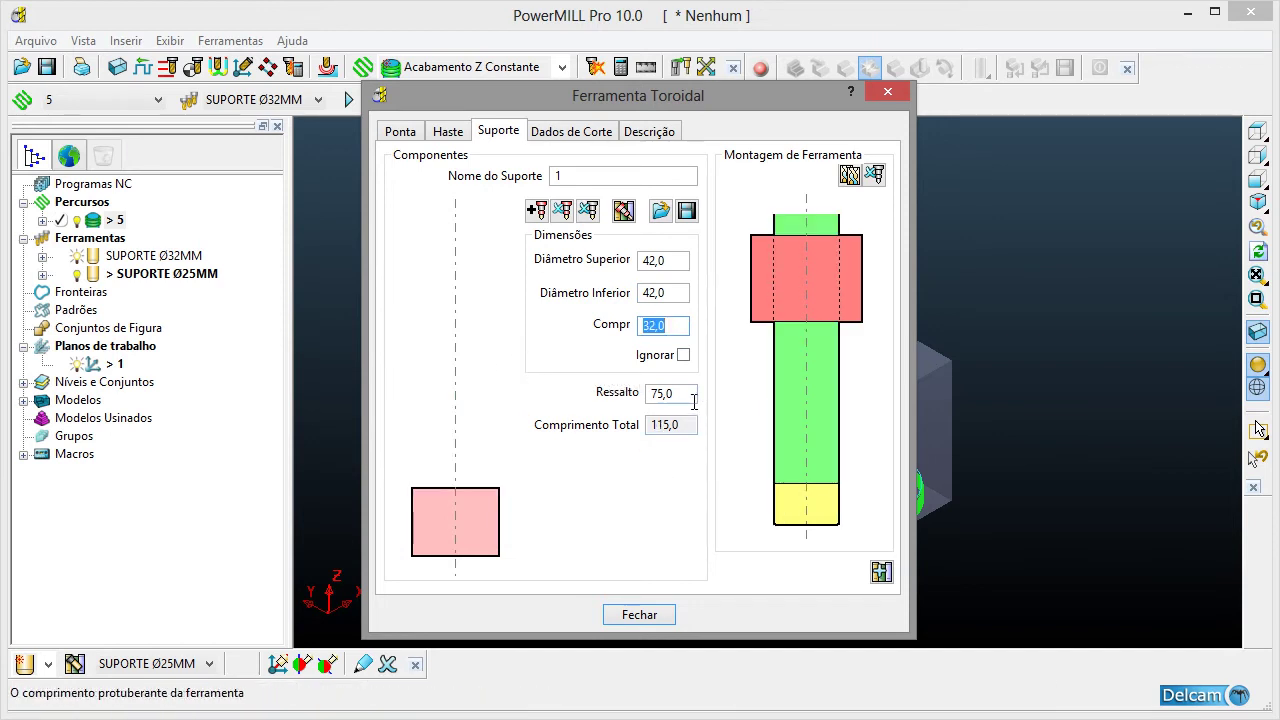
{"action": "left_click", "coordinate": [690, 395]}
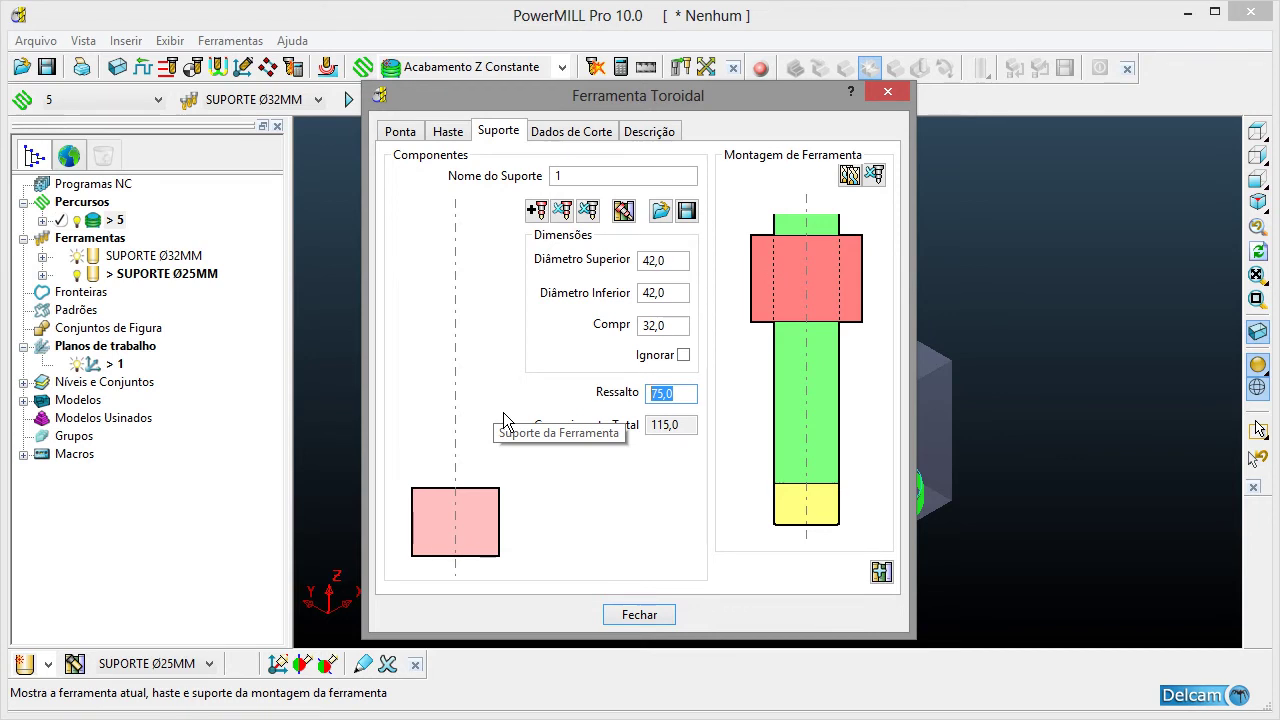
{"action": "type", "text": "105"}
{"action": "key", "text": "Return"}
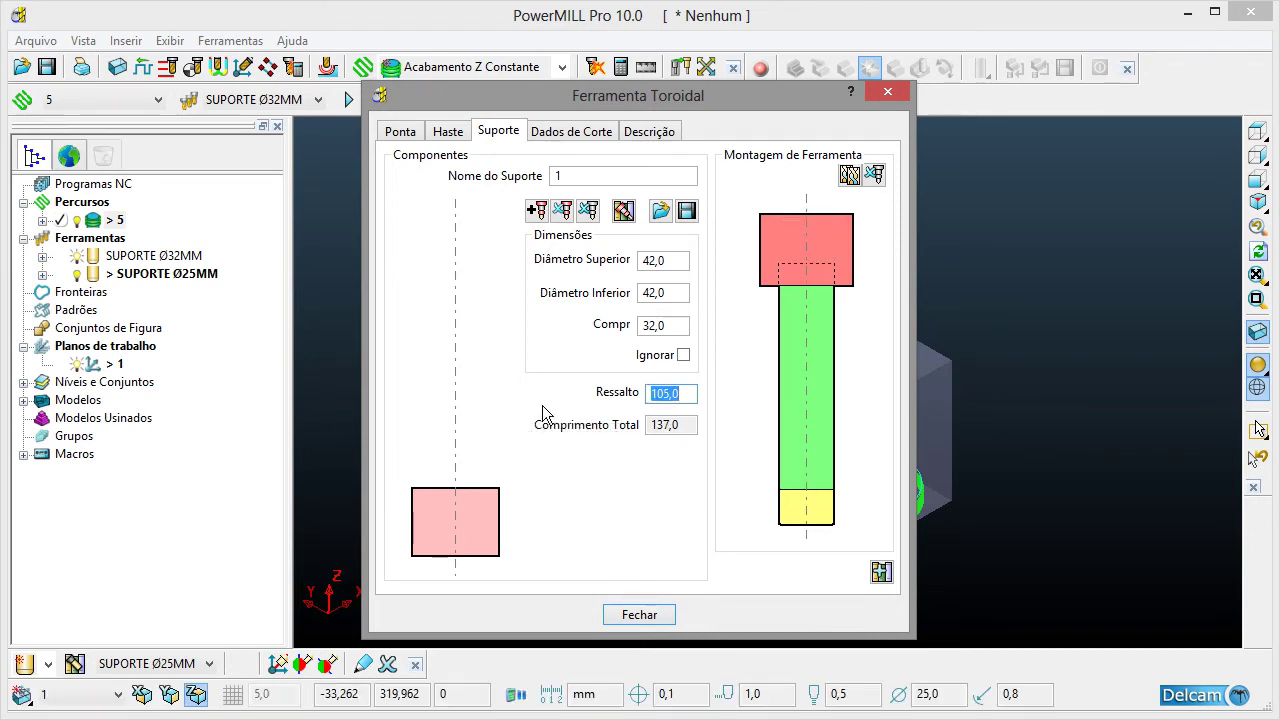
{"action": "left_click", "coordinate": [650, 614]}
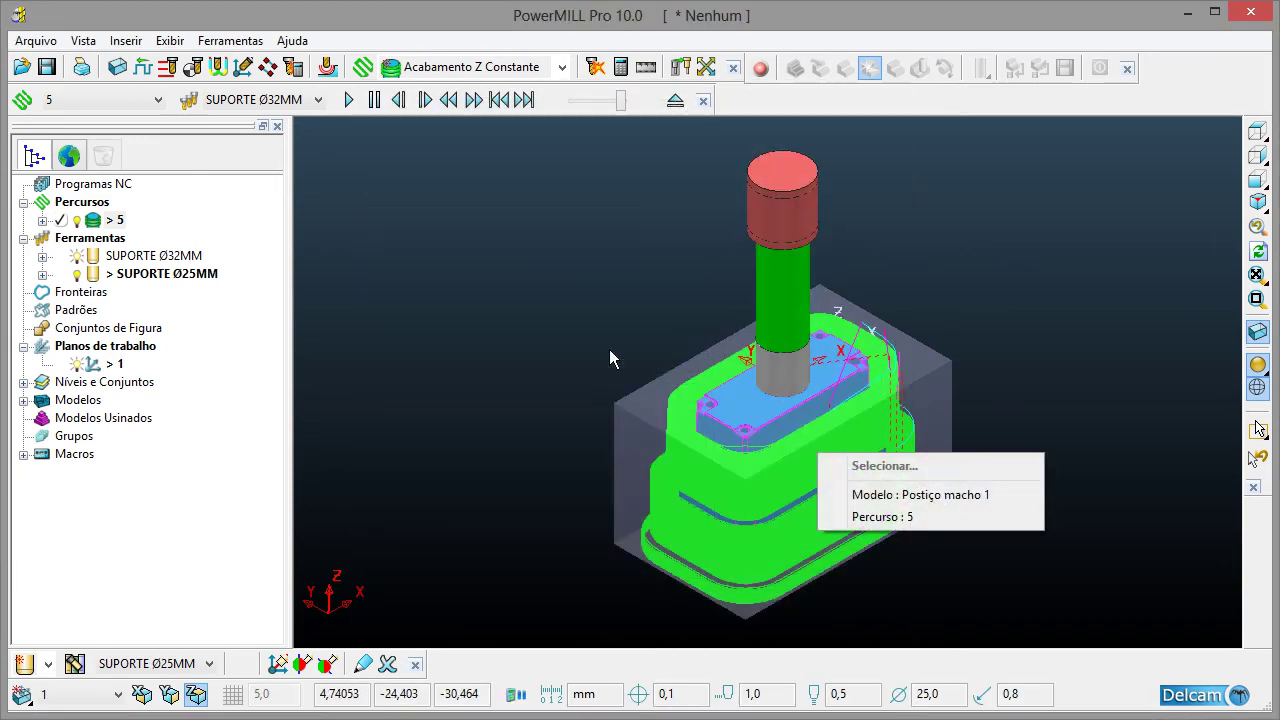
- Start a new constant Z finishing toolpath with tolerance 0,05, radial thickness 0,3 and axial thickness 0
{"action": "middle_click_drag", "start_coordinate": [634, 449], "coordinate": [802, 370]}
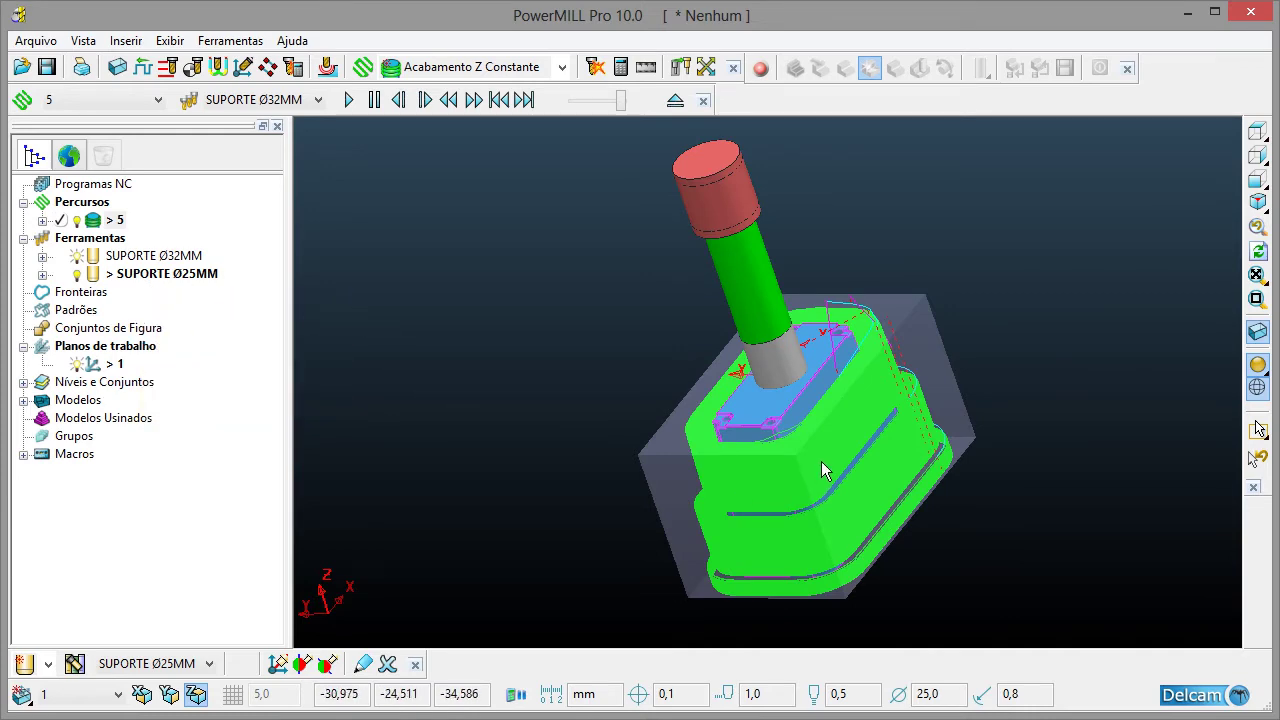
{"action": "left_click", "coordinate": [1258, 203]}
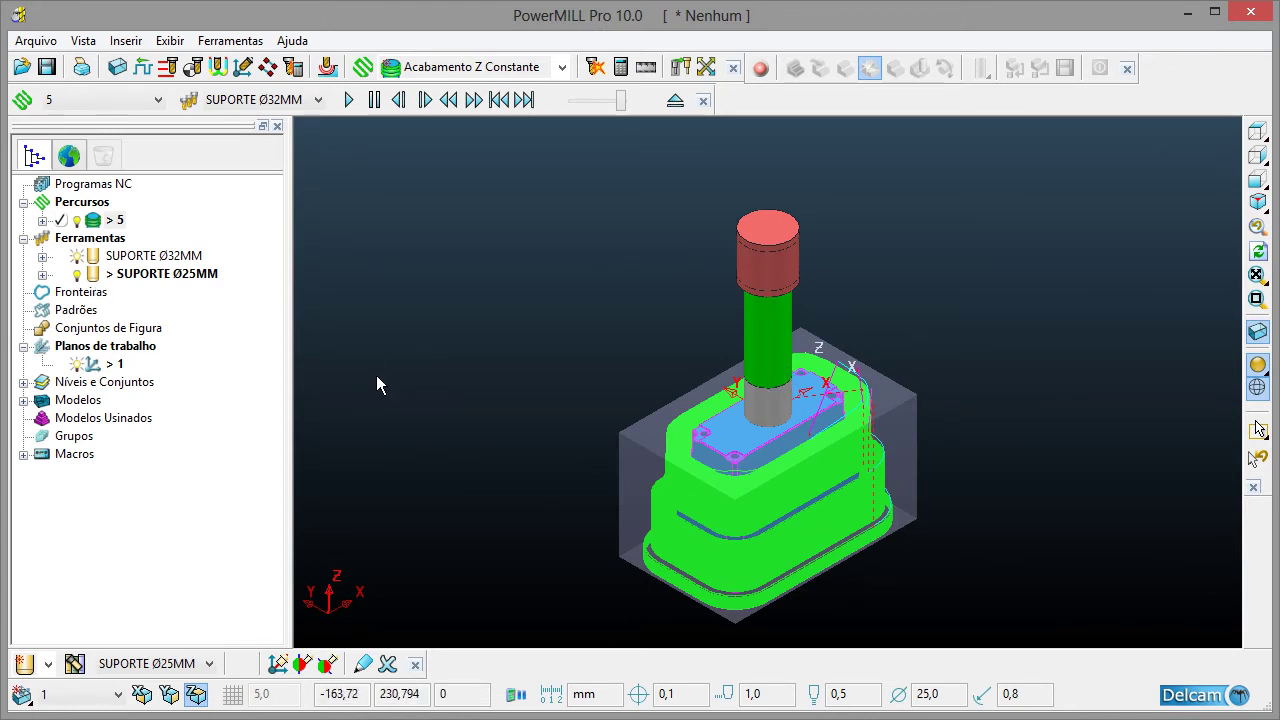
{"action": "left_click", "coordinate": [390, 67]}
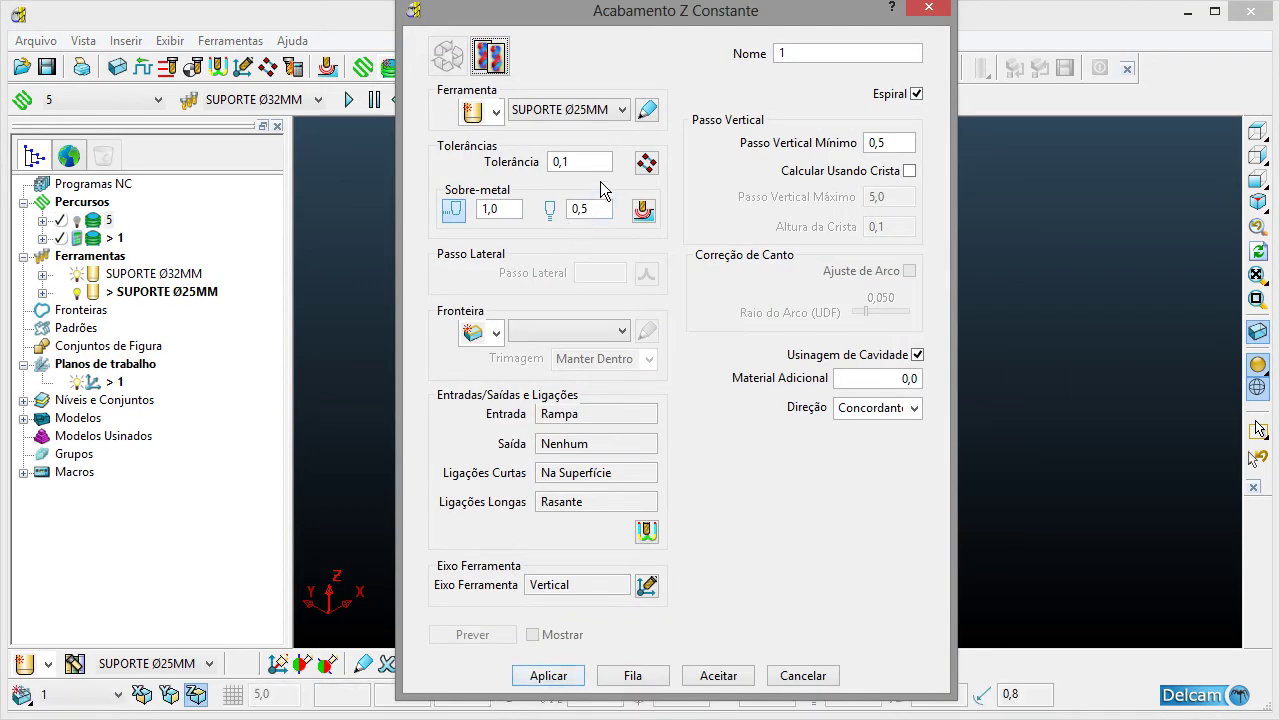
{"action": "left_click_drag", "start_coordinate": [603, 170], "coordinate": [450, 255]}
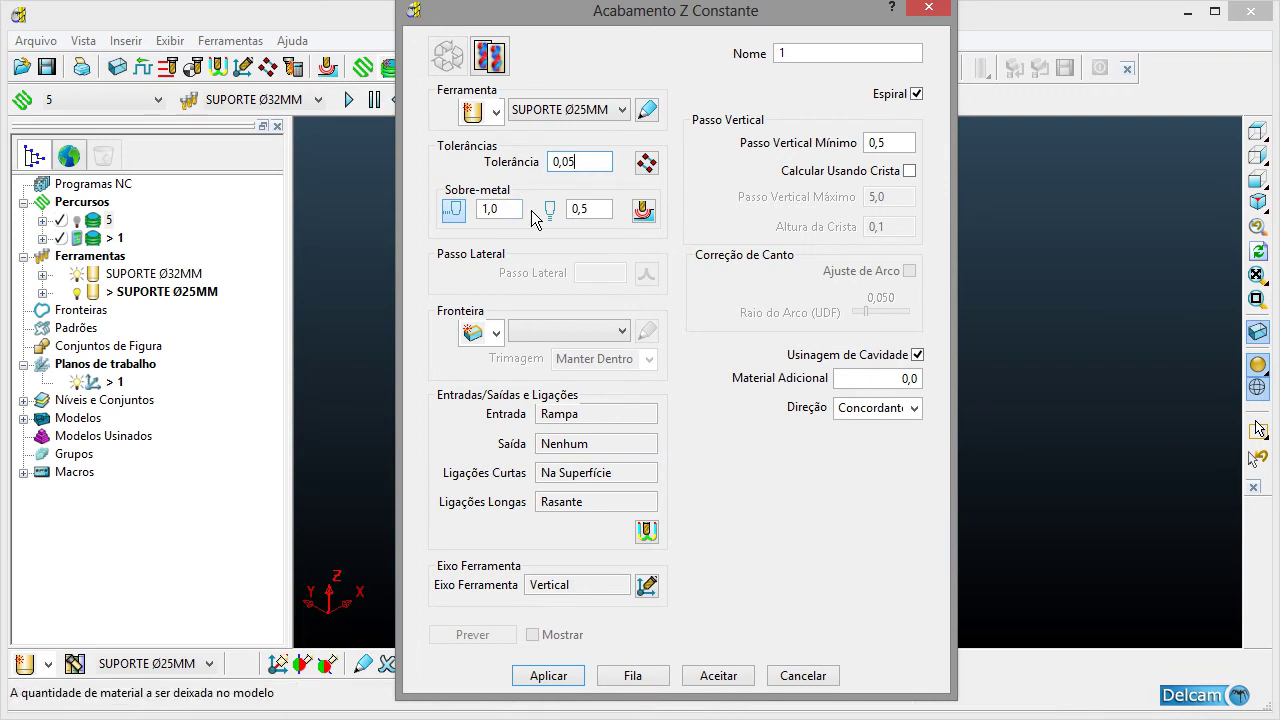
{"action": "left_click_drag", "start_coordinate": [521, 209], "coordinate": [356, 202]}
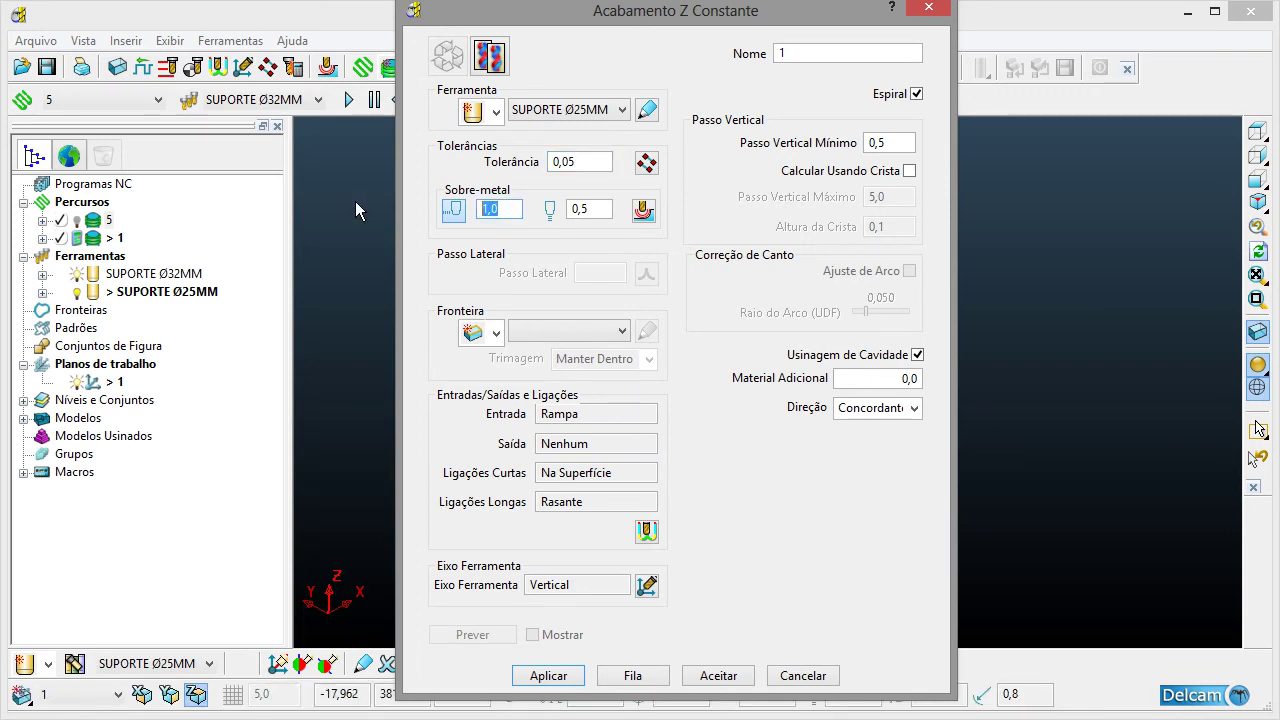
{"action": "type", "text": "0,3"}
{"action": "left_click_drag", "start_coordinate": [590, 209], "coordinate": [446, 217]}
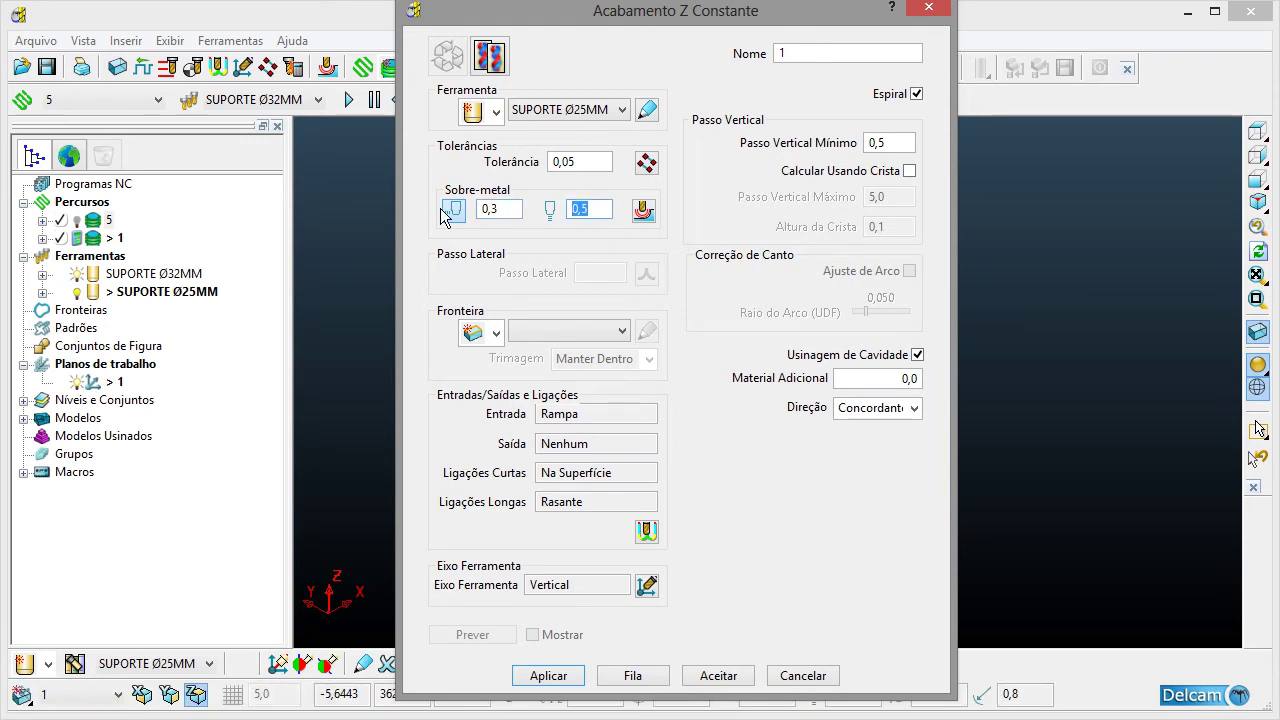
{"action": "type", "text": "0"}
{"action": "left_click", "coordinate": [505, 209]}
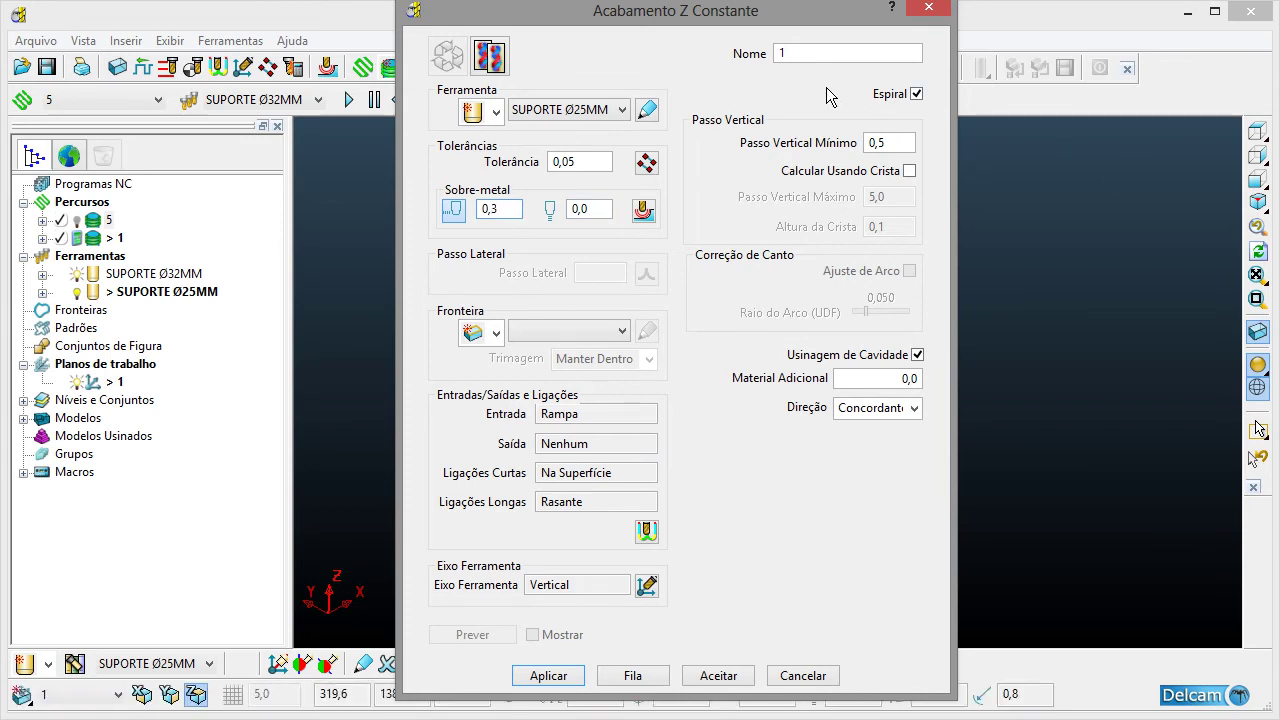
- Name the new constant Z finishing toolpath 6 and review its lead and link settings
{"action": "left_click", "coordinate": [810, 57]}
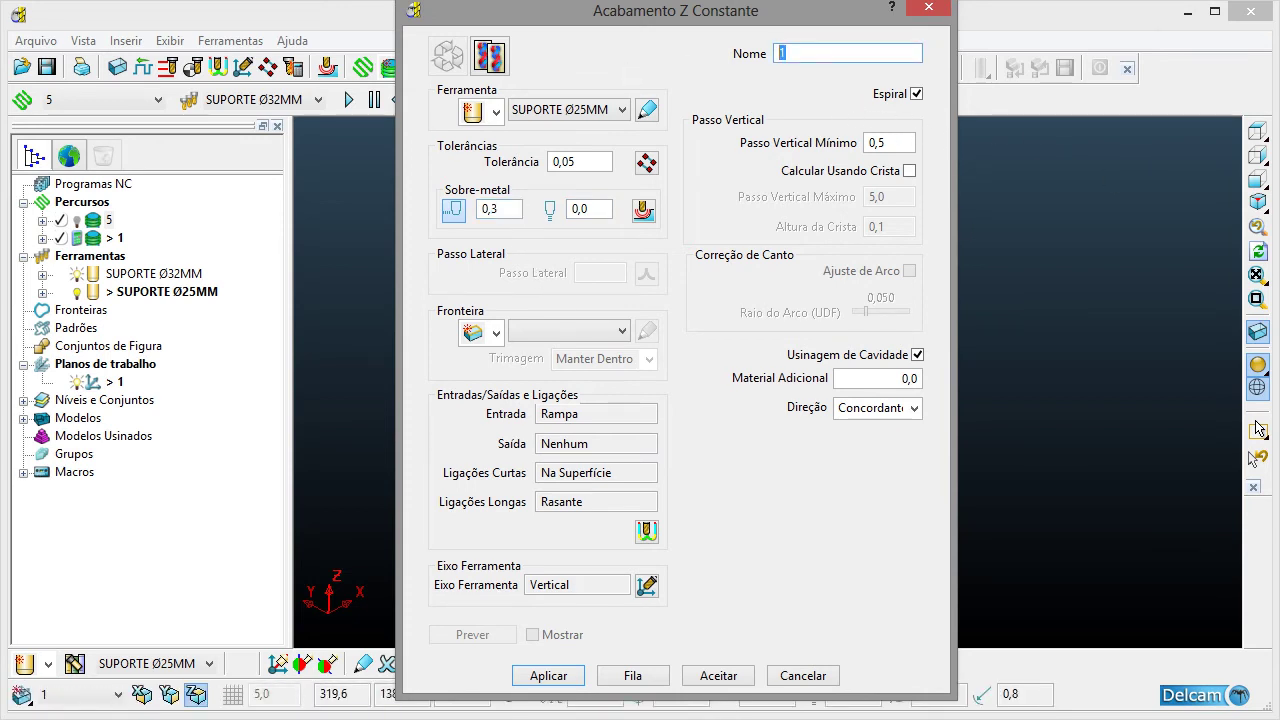
{"action": "type", "text": "6"}
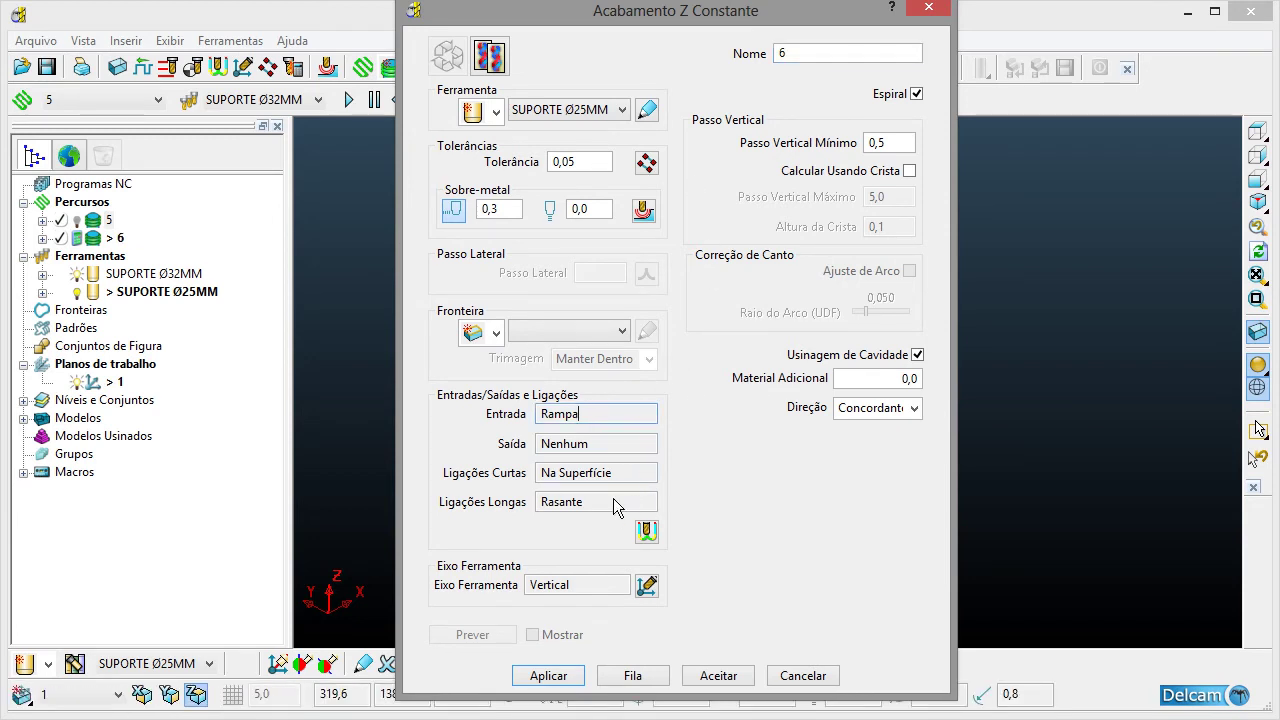
{"action": "key", "text": "Tab"}
{"action": "key", "text": "Tab"}
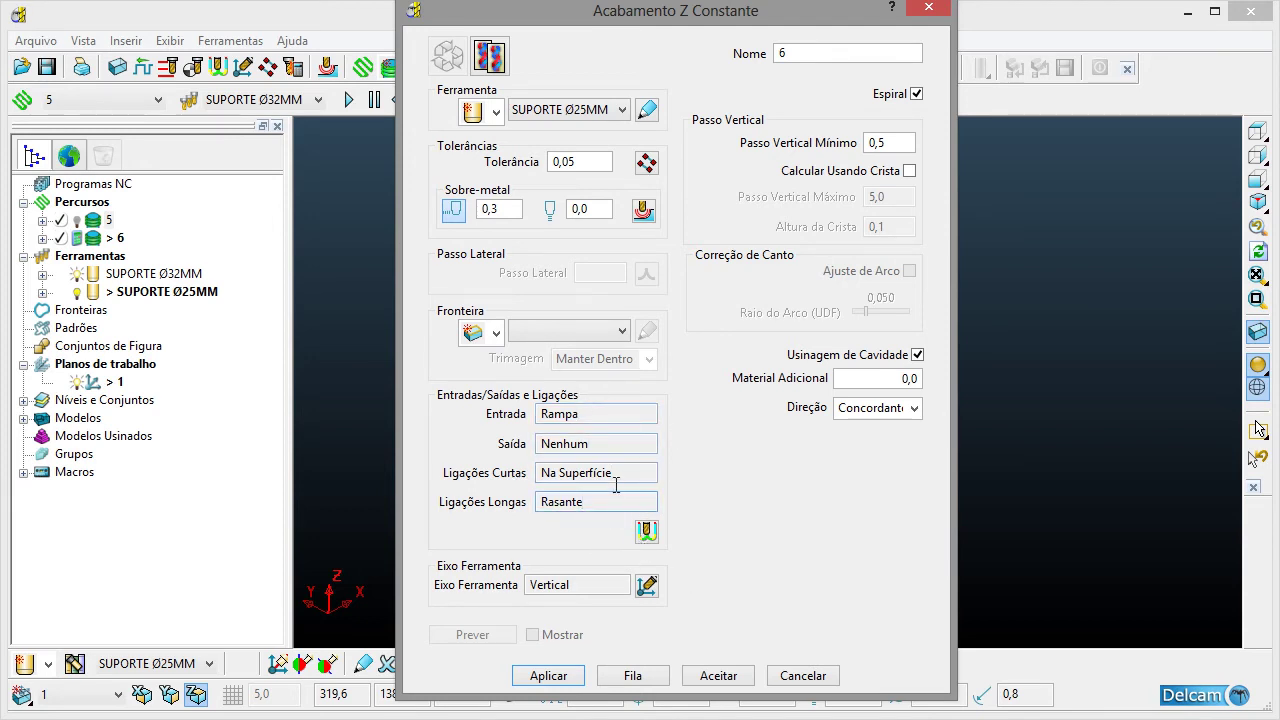
- Set the minimum stepdown of toolpath 6 to 0,3, calculate the toolpath and close its settings
{"action": "double_click", "coordinate": [880, 143]}
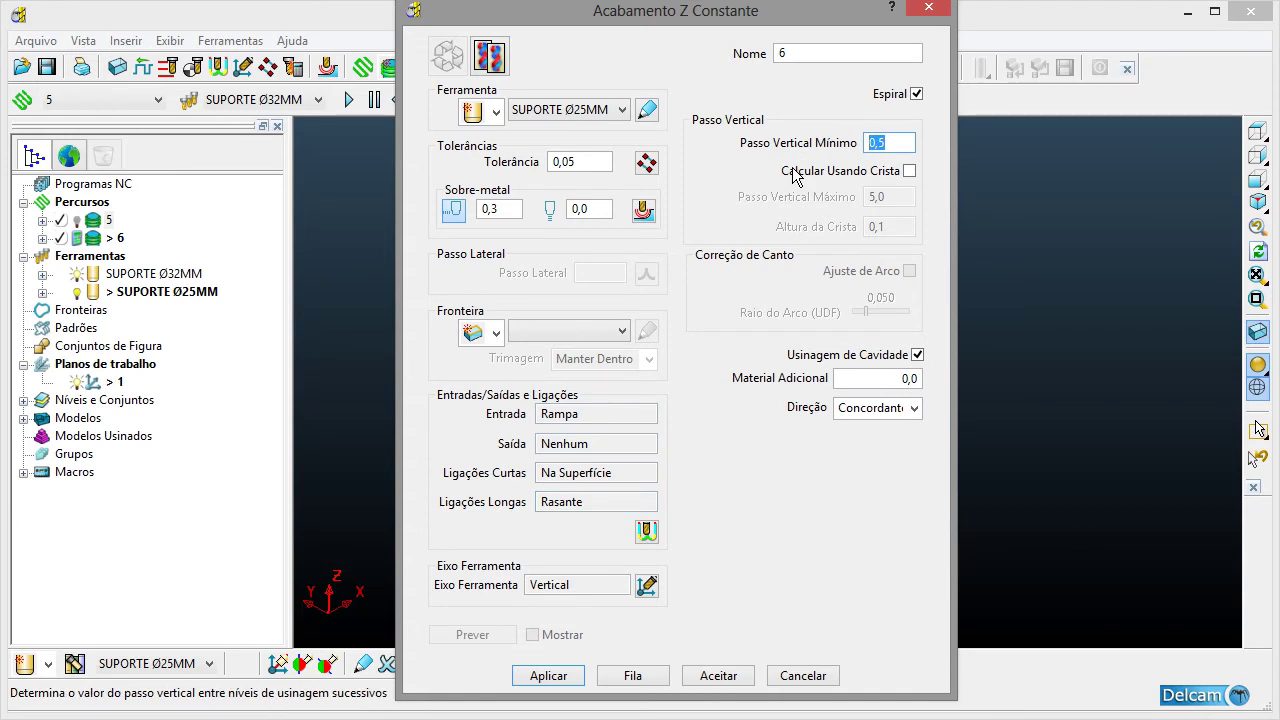
{"action": "type", "text": "0,3"}
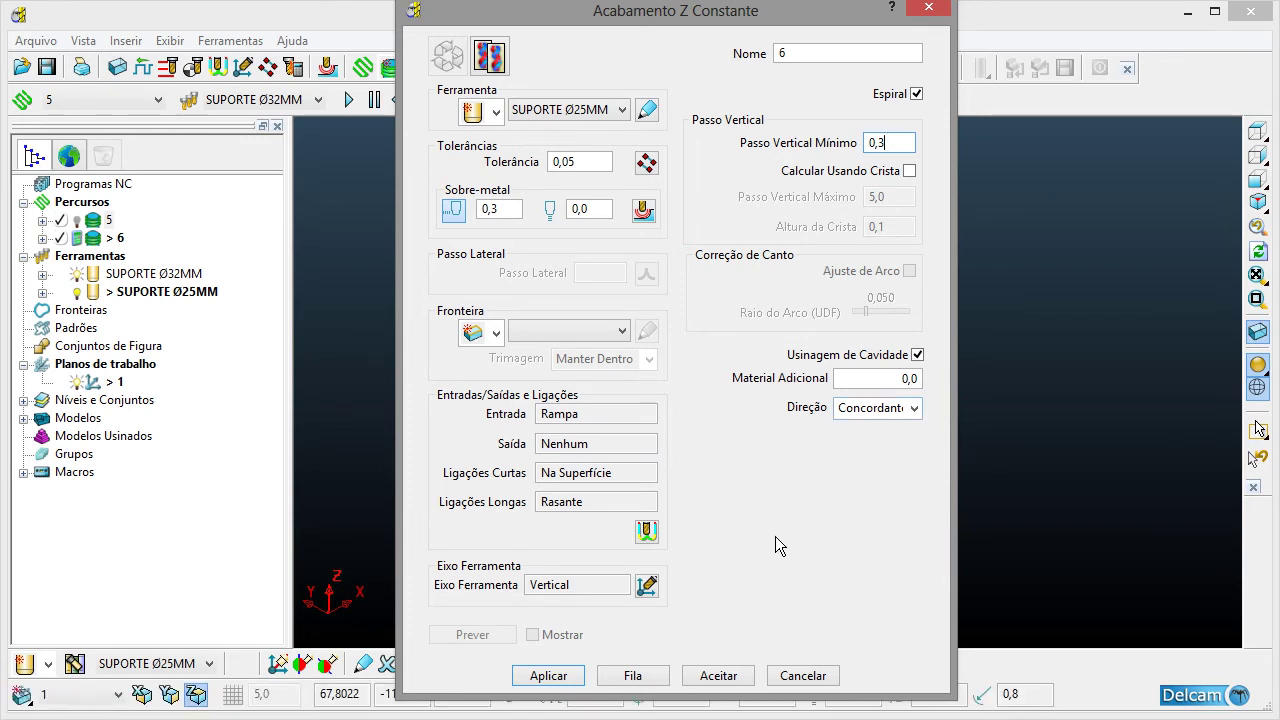
{"action": "left_click", "coordinate": [548, 675]}
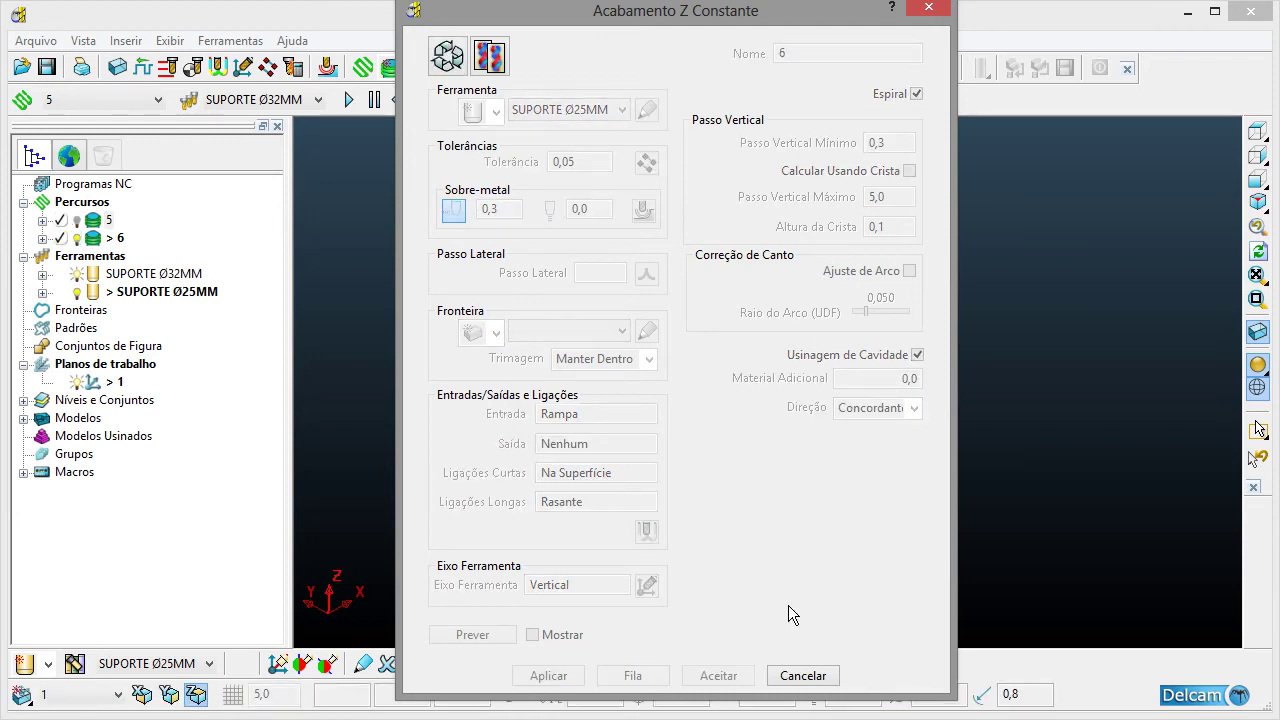
{"action": "left_click", "coordinate": [825, 677]}
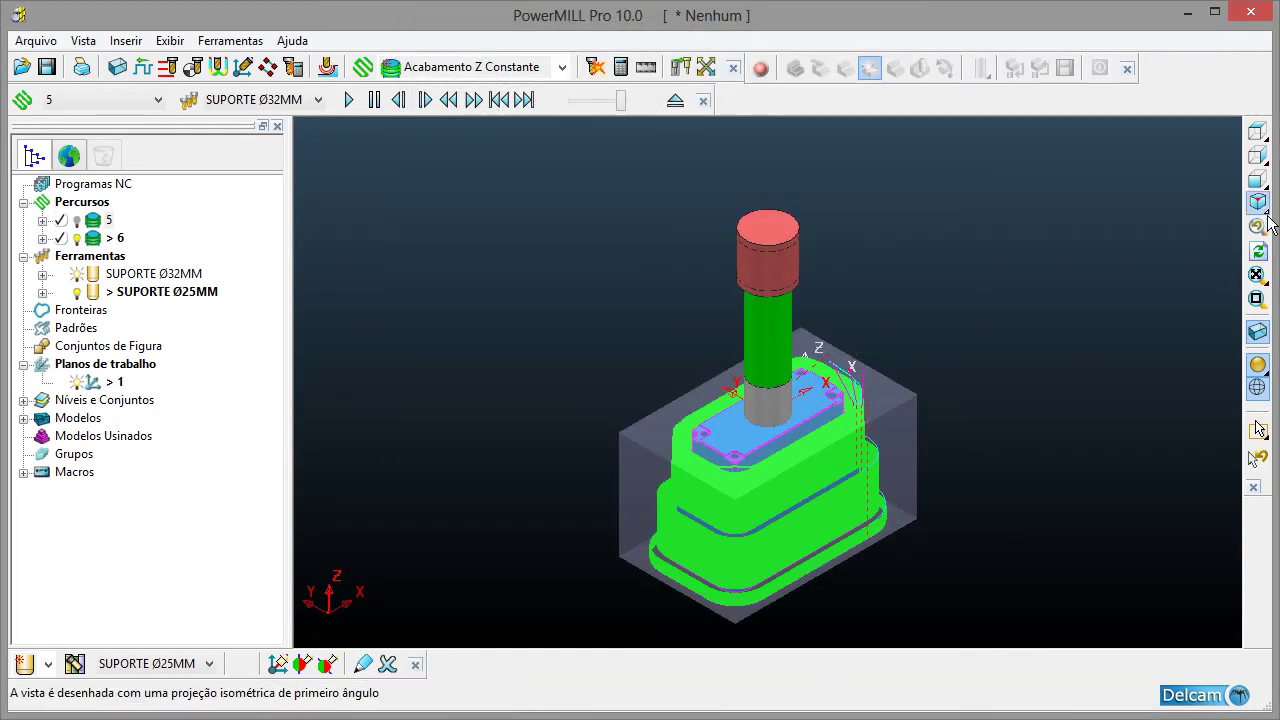
- Activate toolpath 5 and make SUPORTE Ø25MM the active tool
{"action": "double_click", "coordinate": [110, 220]}
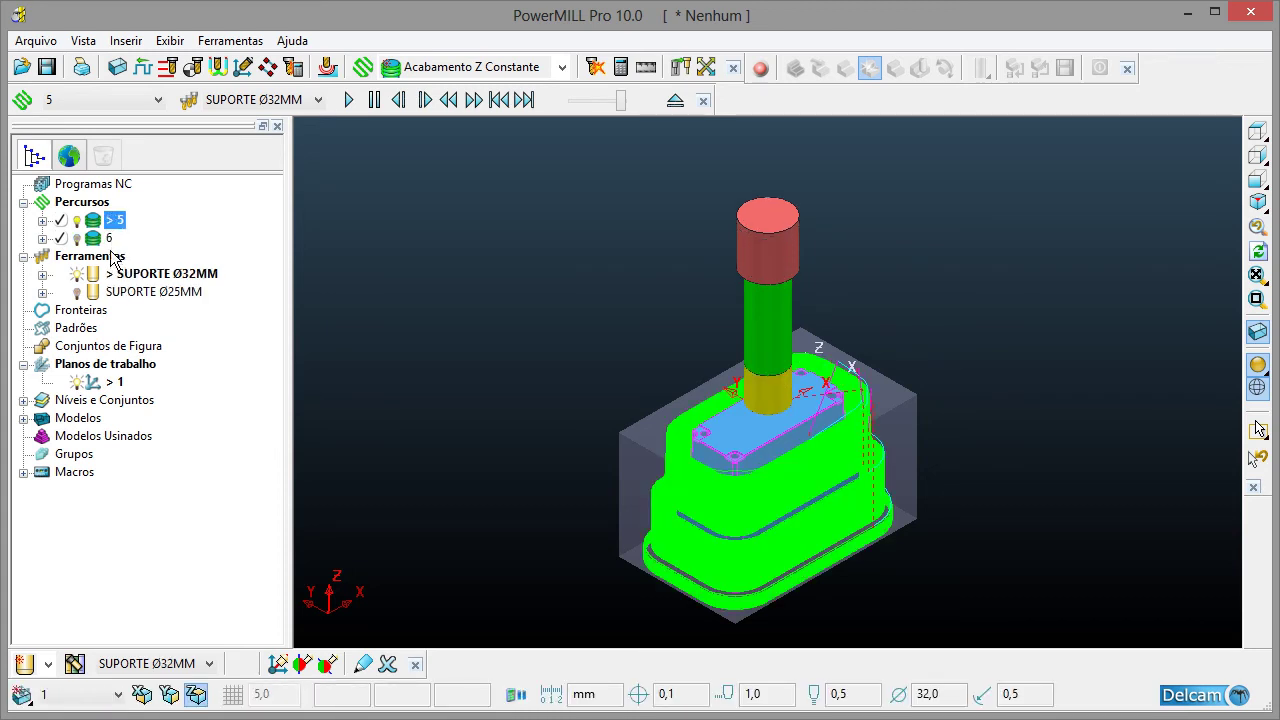
{"action": "left_click", "coordinate": [109, 238]}
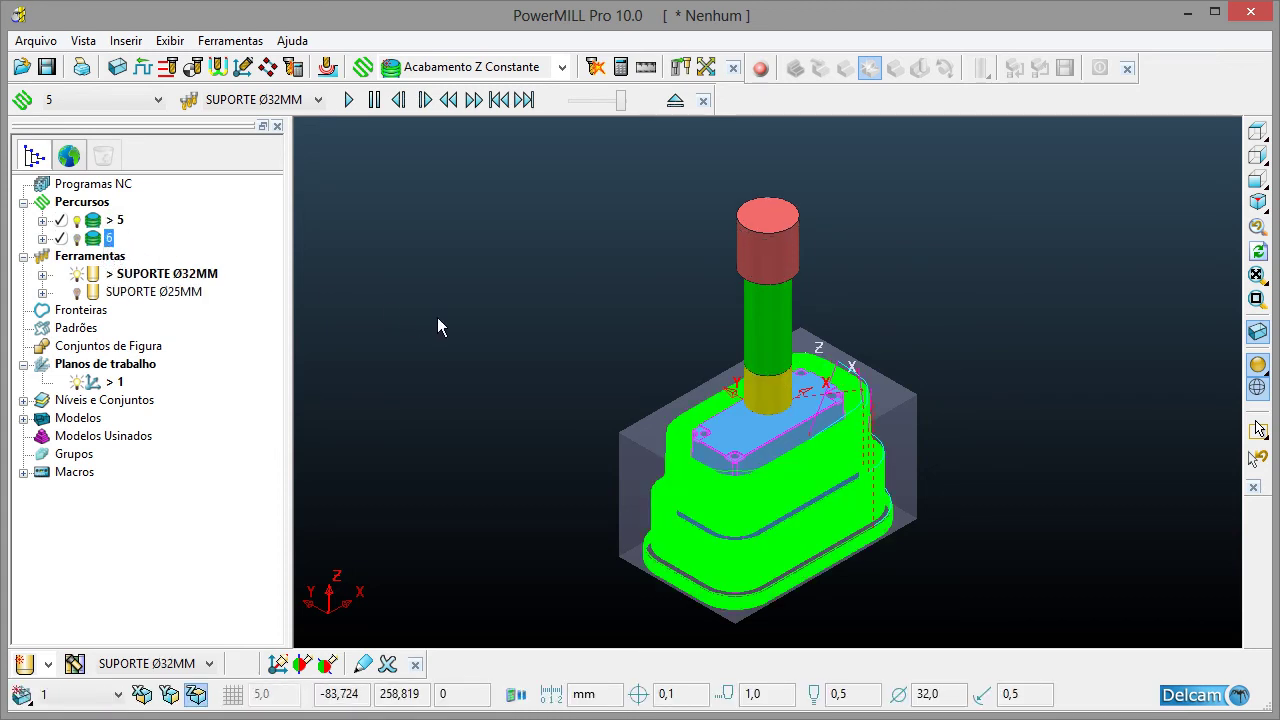
{"action": "left_click", "coordinate": [1256, 216]}
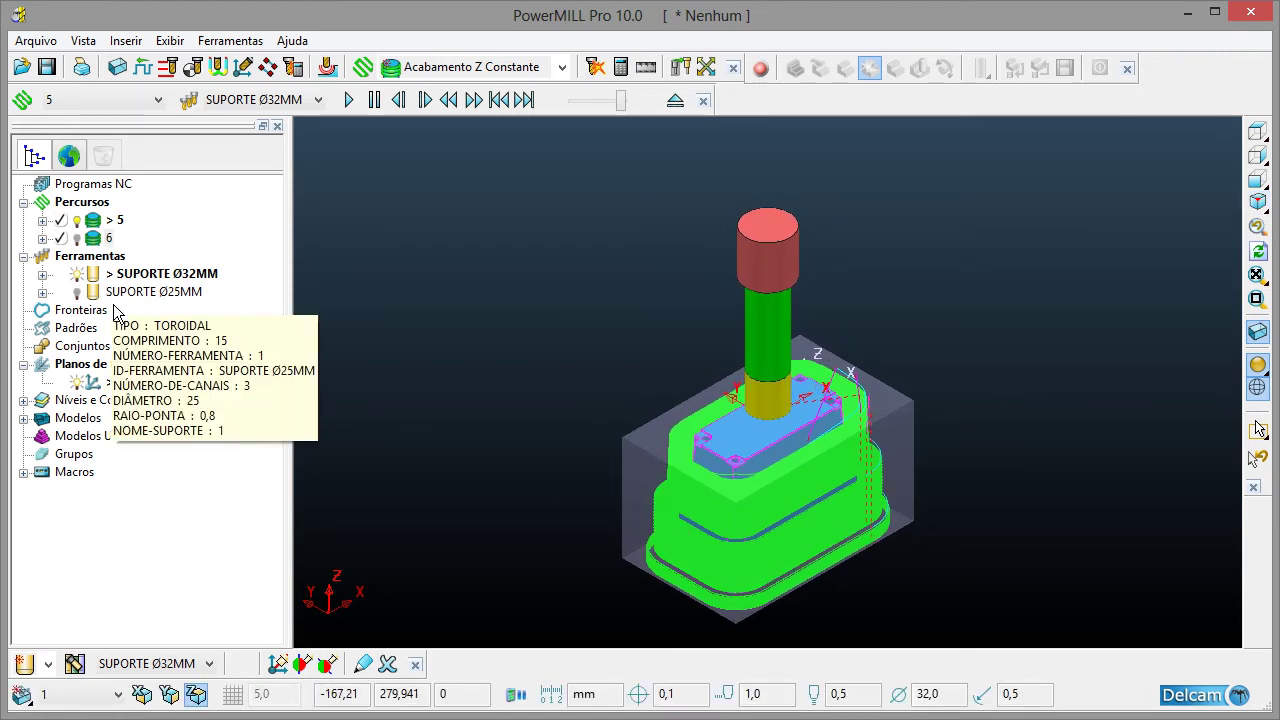
{"action": "double_click", "coordinate": [150, 291]}
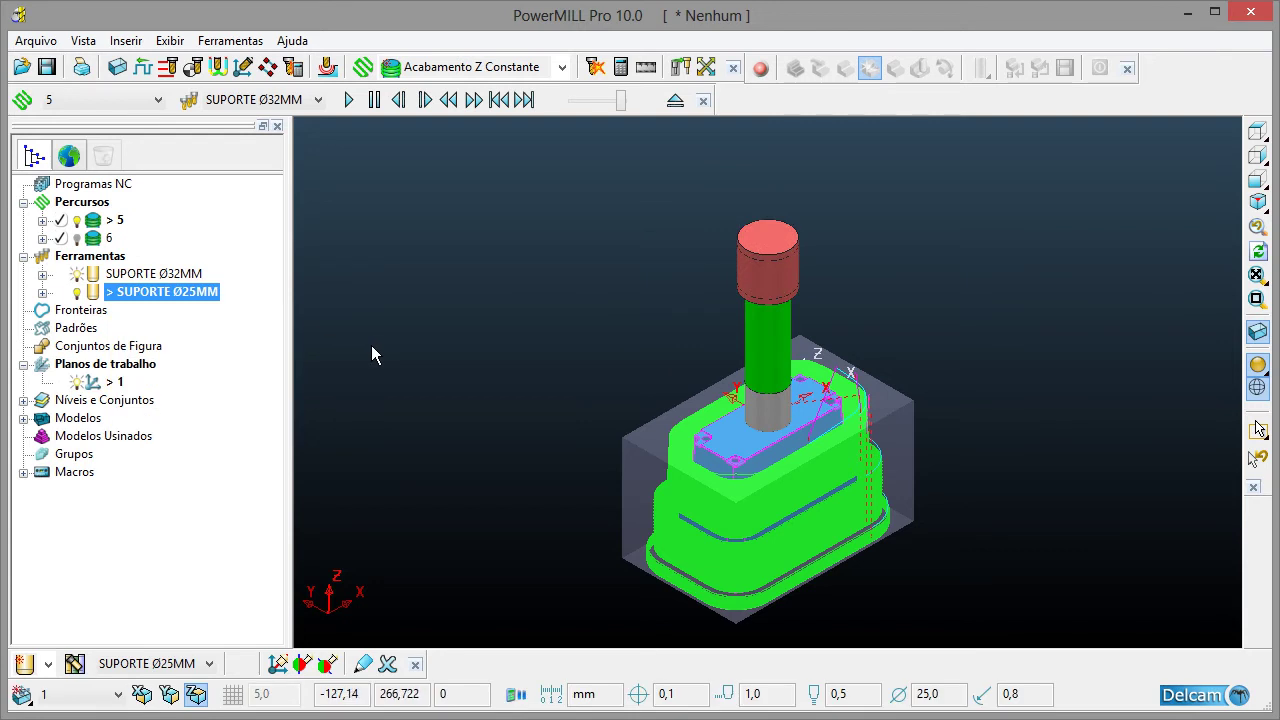
{"action": "left_click", "coordinate": [215, 668]}
{"action": "left_click", "coordinate": [226, 672]}
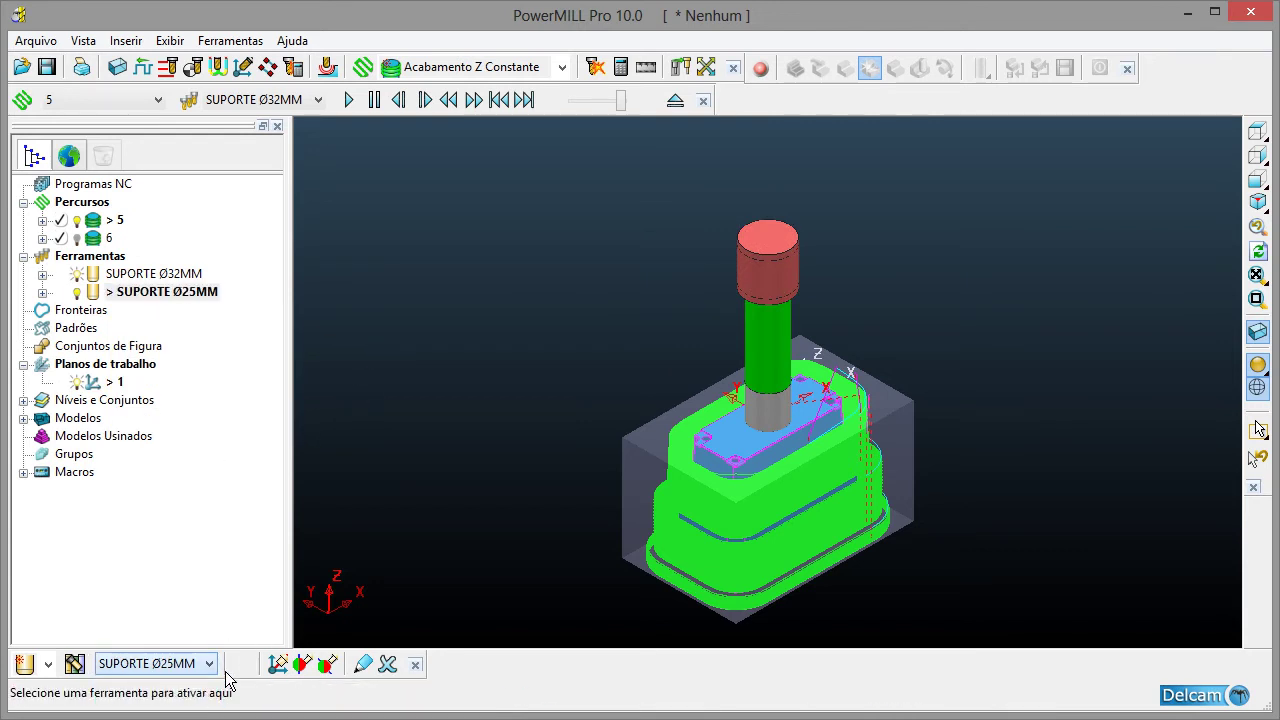
- Create the SUPORTE 16MM tool from the tool database and make it the active tool
{"action": "left_click", "coordinate": [74, 664]}
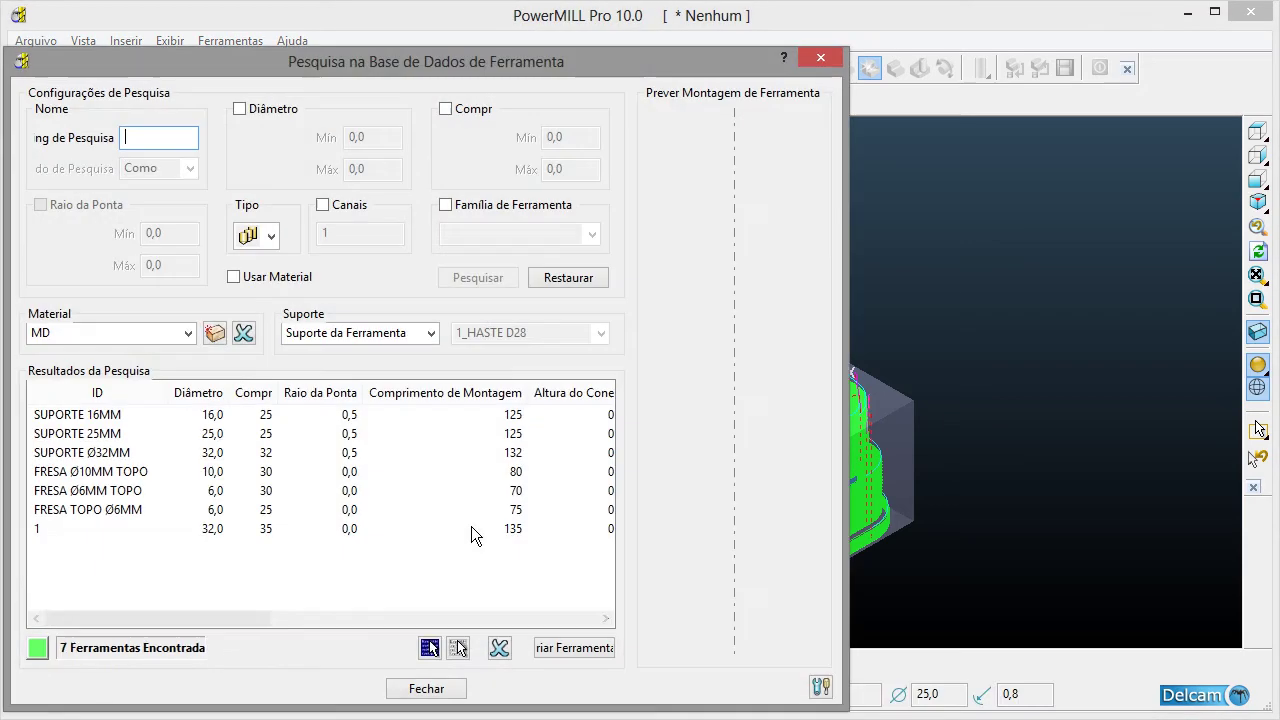
{"action": "left_click", "coordinate": [100, 416]}
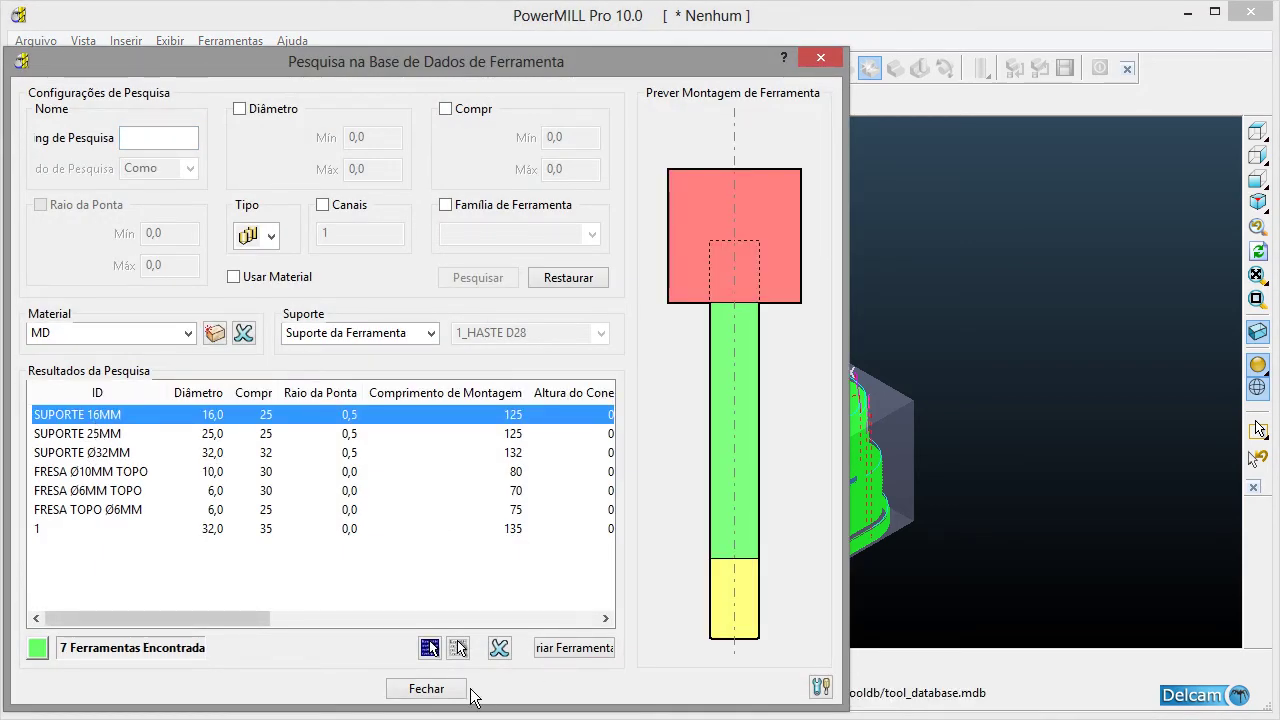
{"action": "left_click", "coordinate": [426, 690]}
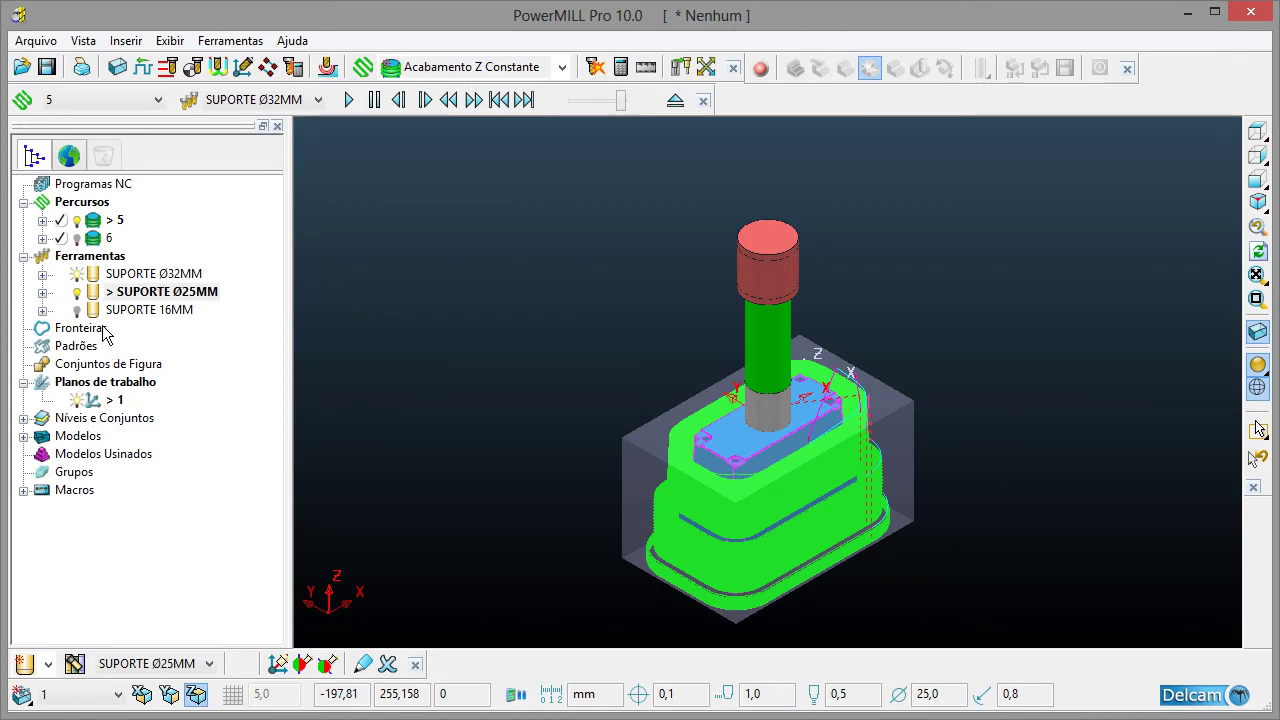
{"action": "double_click", "coordinate": [150, 309]}
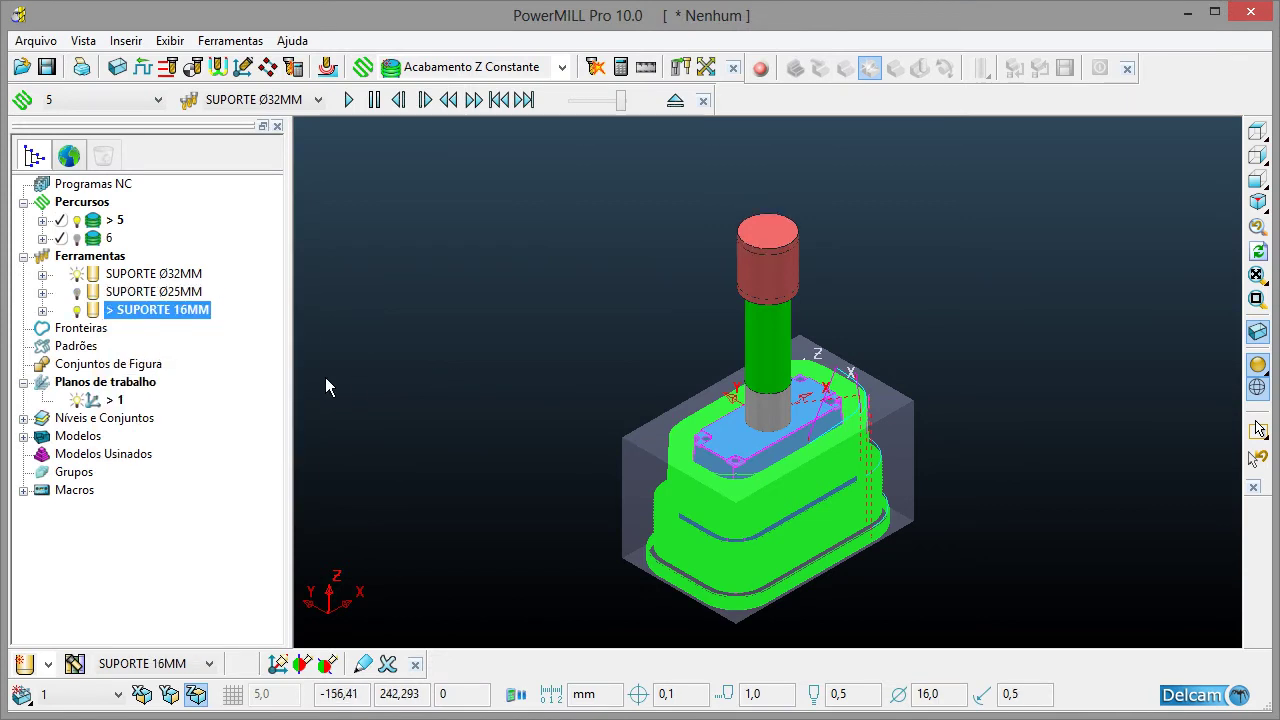
- Reactivate the SUPORTE 16MM tool, review its tip settings, and display it above the model in place of SUPORTE Ø32MM
{"action": "left_click", "coordinate": [1257, 200]}
{"action": "double_click", "coordinate": [104, 291]}
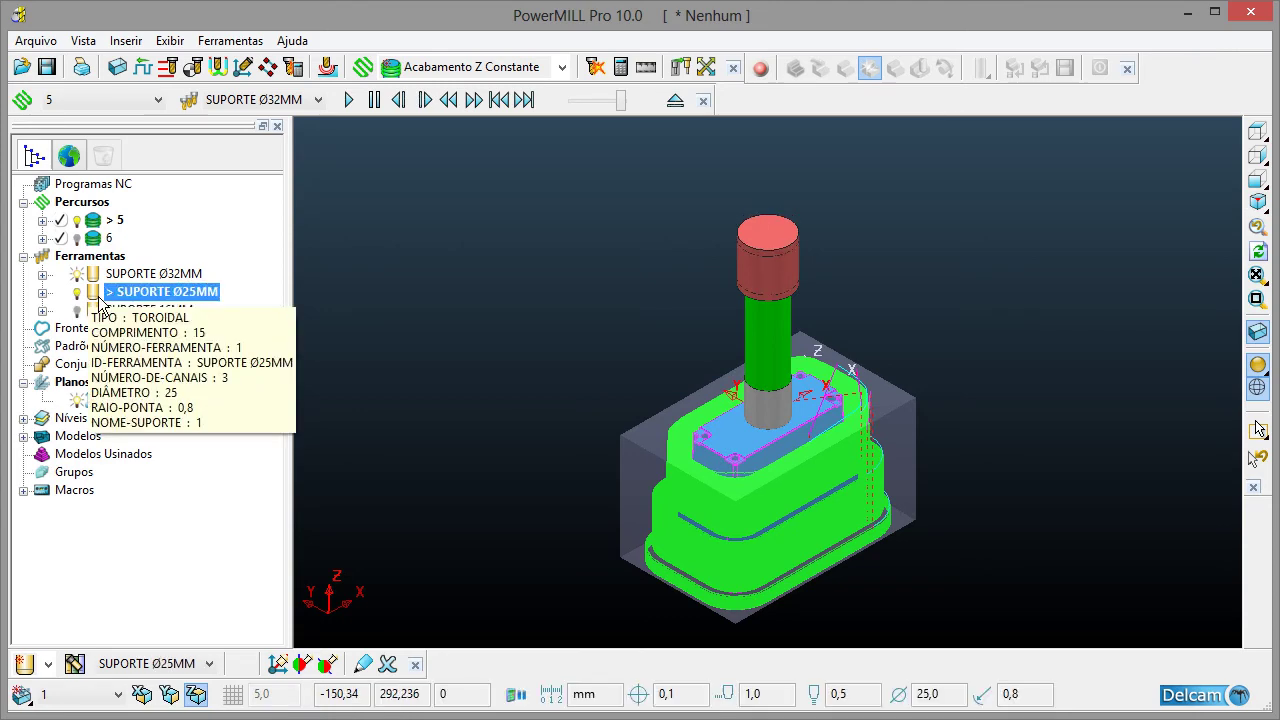
{"action": "double_click", "coordinate": [110, 309]}
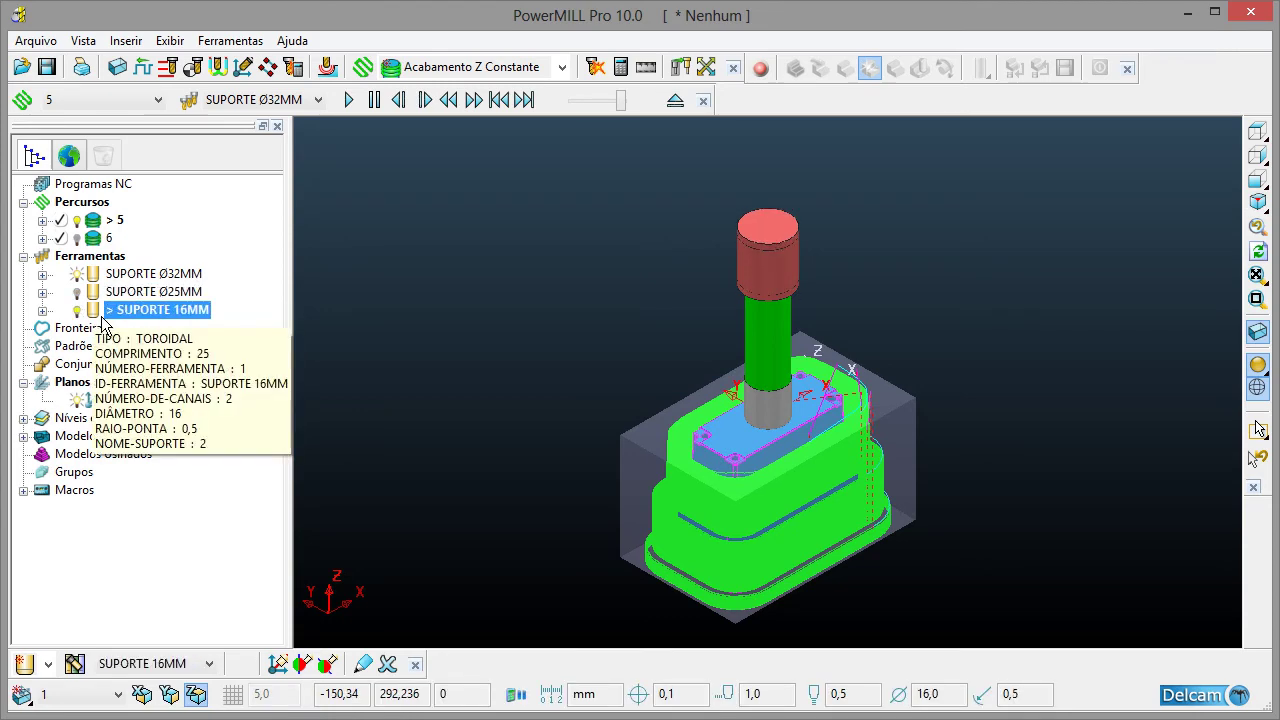
{"action": "right_click", "coordinate": [102, 317]}
{"action": "left_click", "coordinate": [178, 383]}
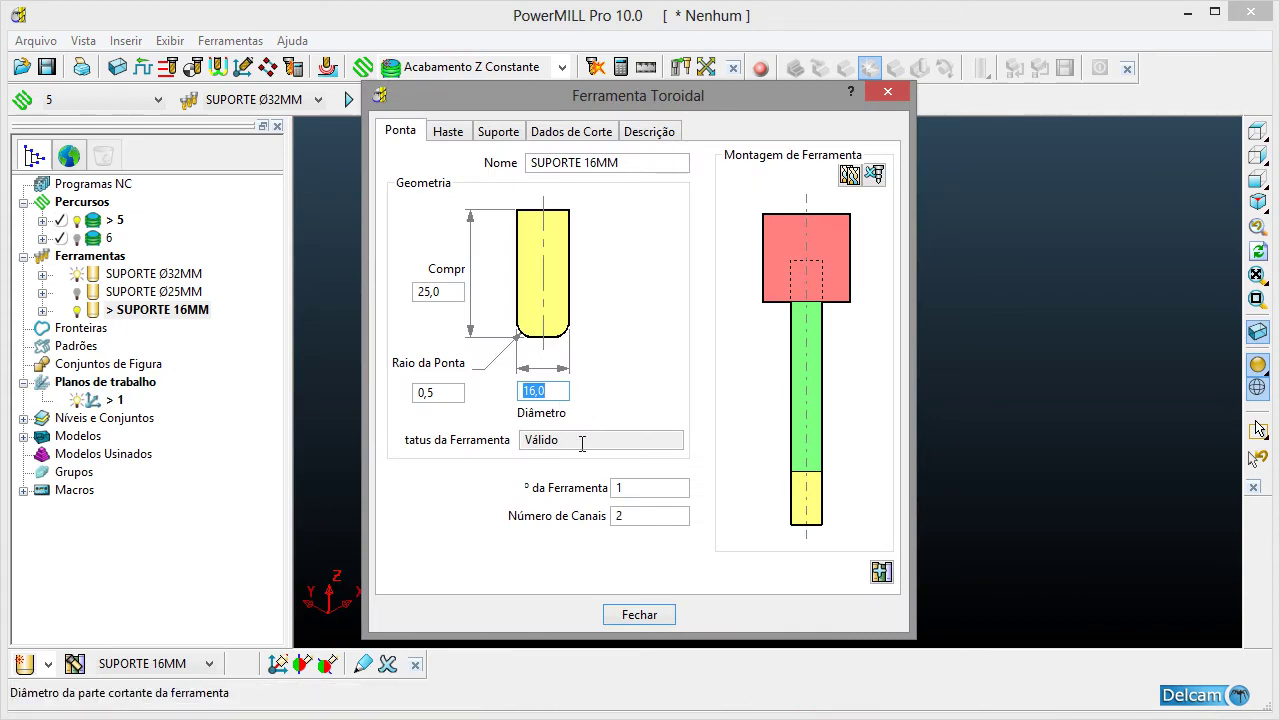
{"action": "left_click", "coordinate": [658, 616]}
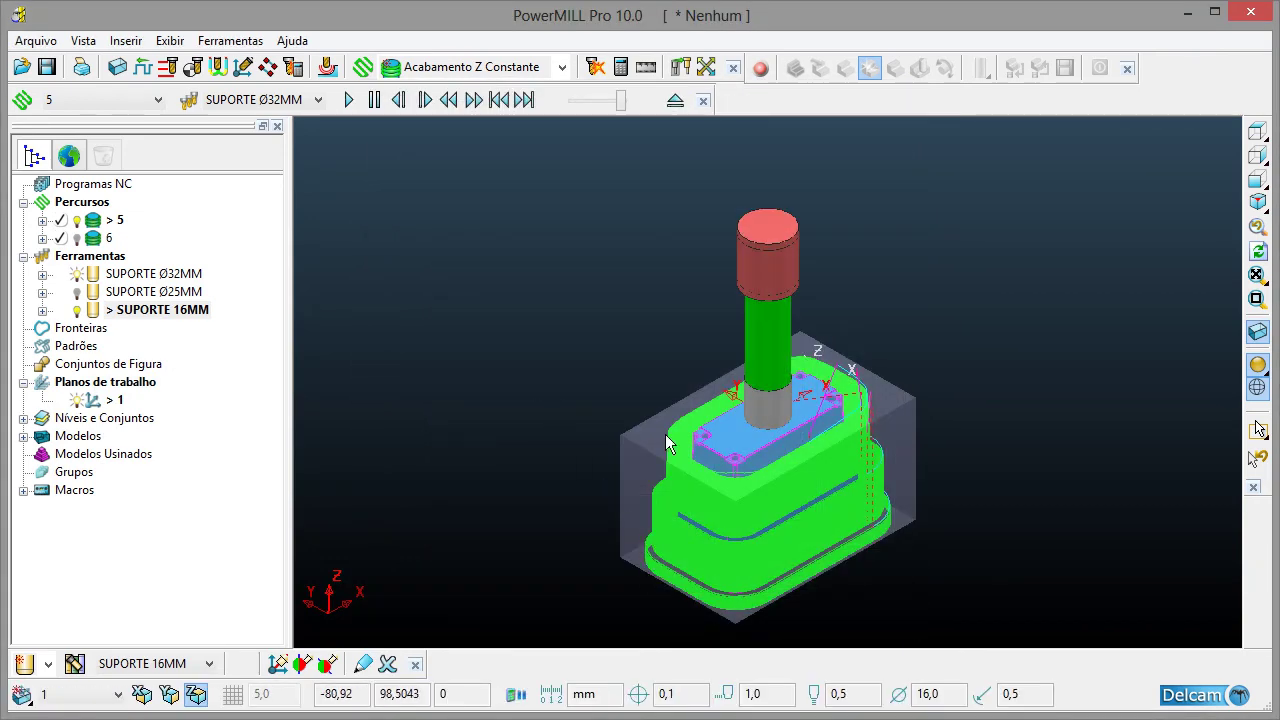
{"action": "double_click", "coordinate": [92, 309]}
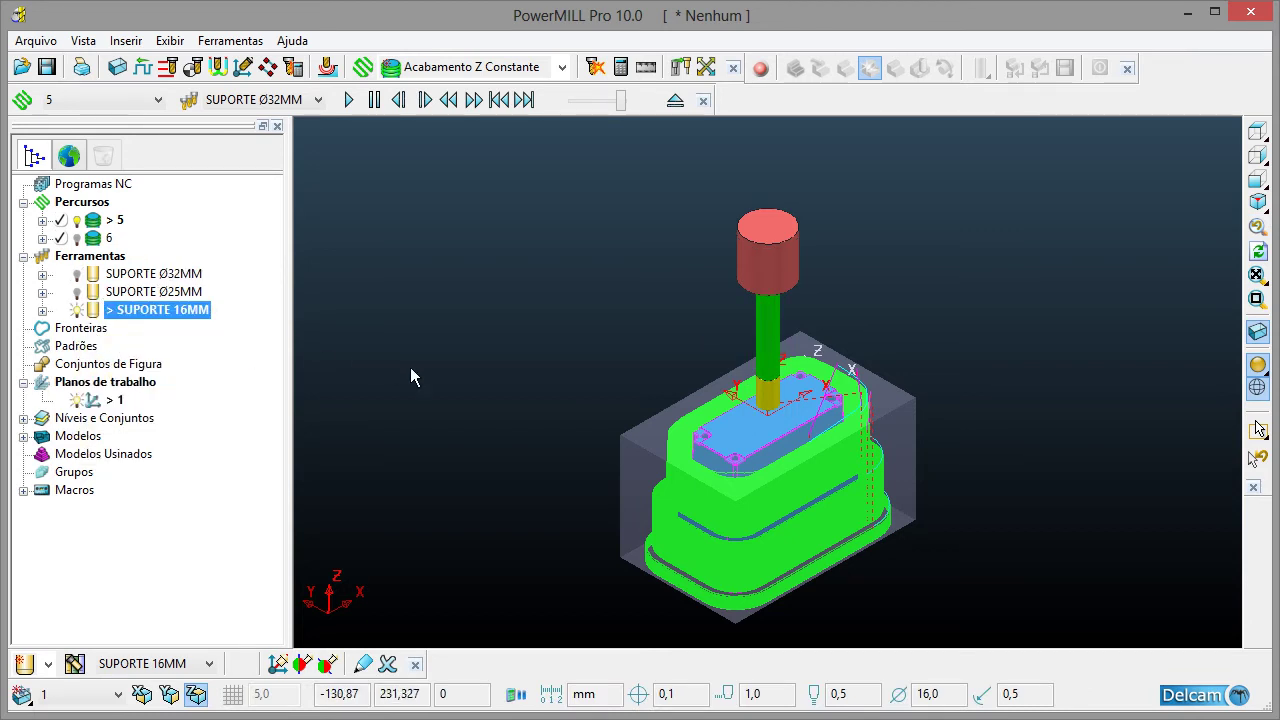
{"action": "left_click", "coordinate": [668, 360]}
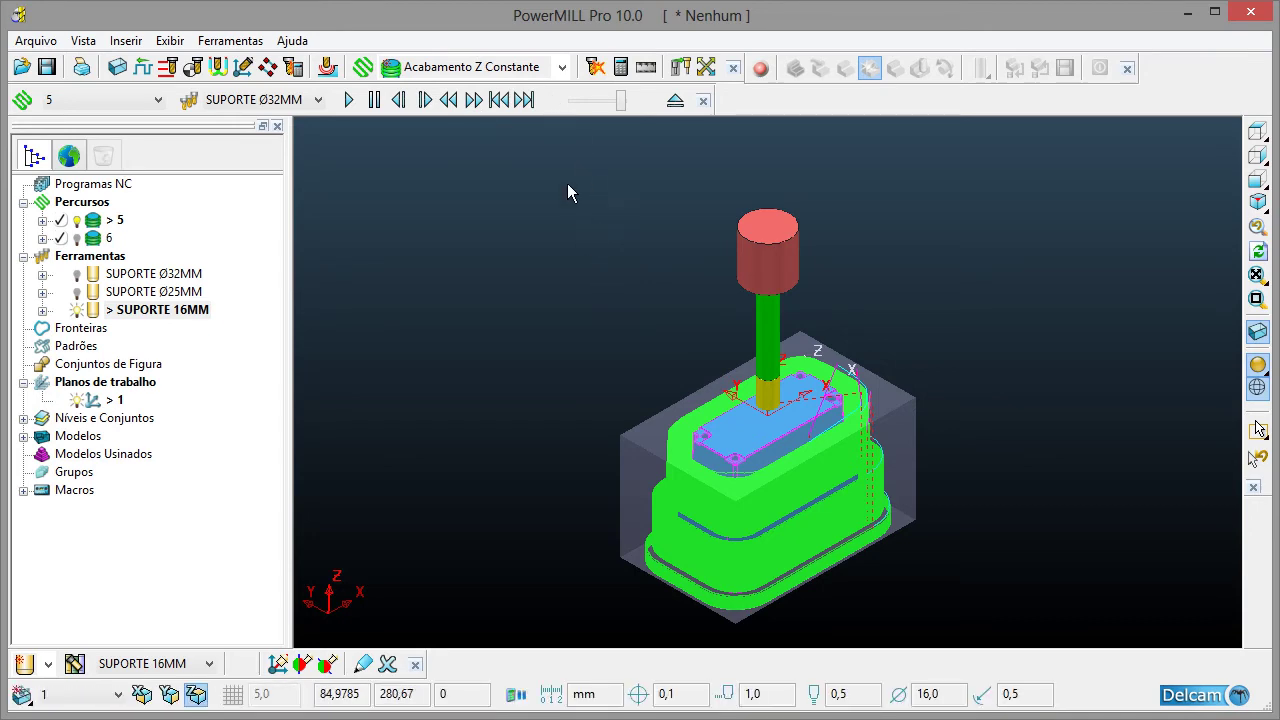
{"action": "left_click", "coordinate": [494, 78]}
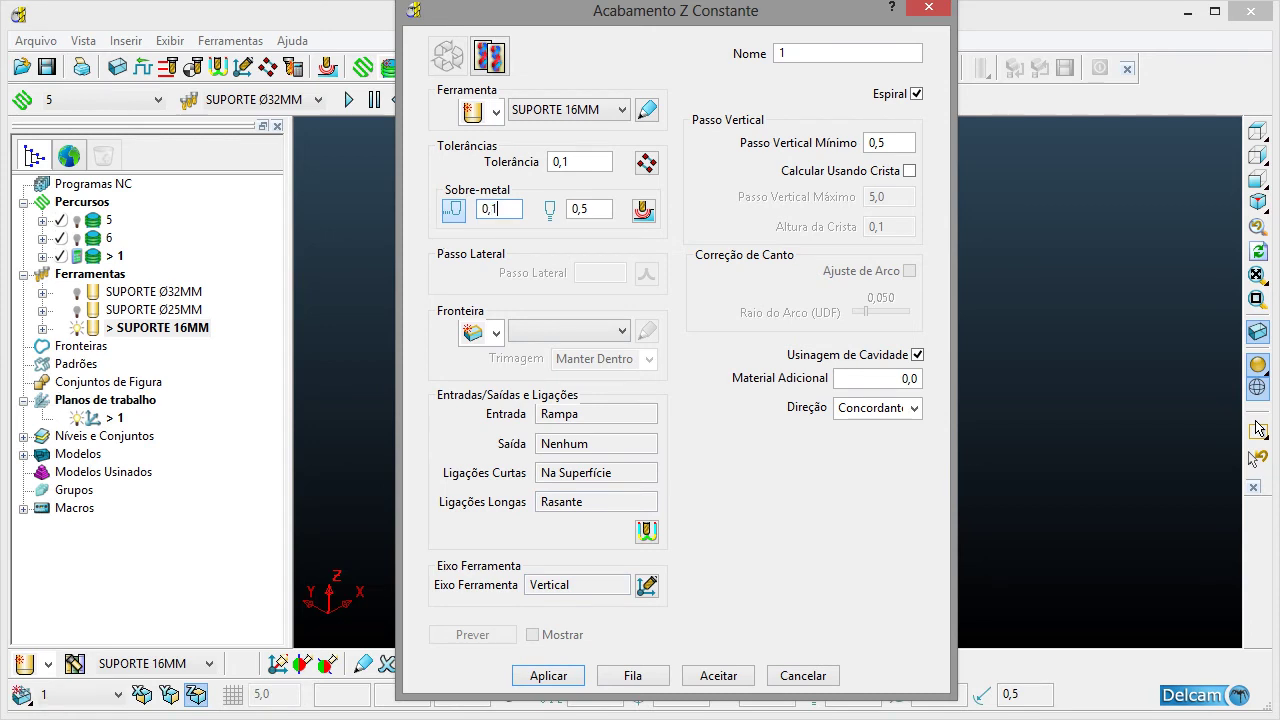
{"action": "double_click", "coordinate": [590, 209]}
{"action": "type", "text": "0,0"}
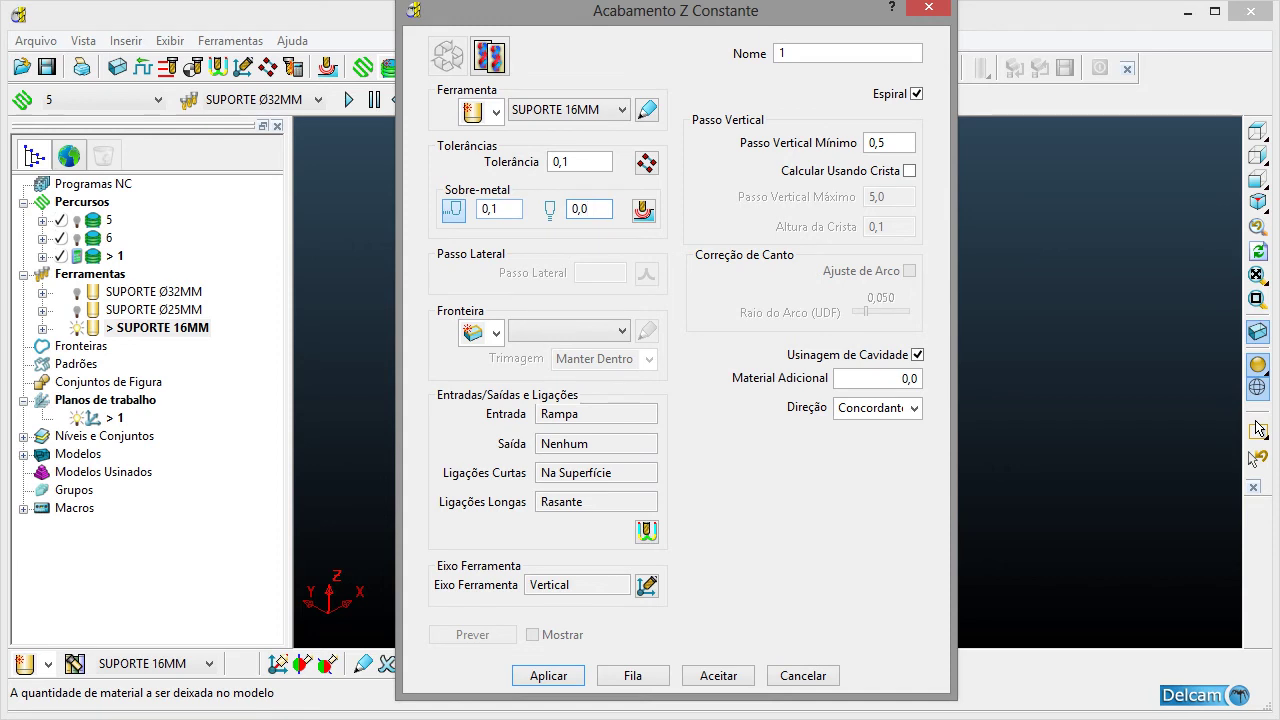
{"action": "double_click", "coordinate": [566, 162]}
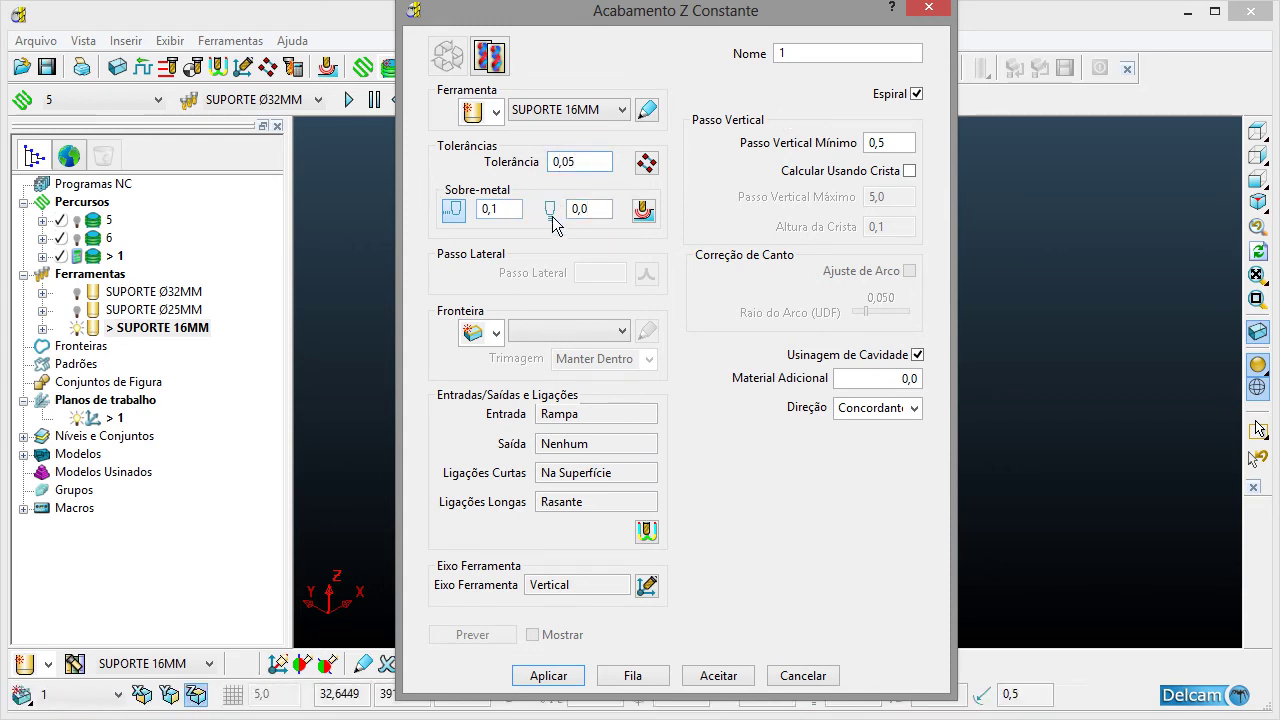
{"action": "double_click", "coordinate": [906, 148]}
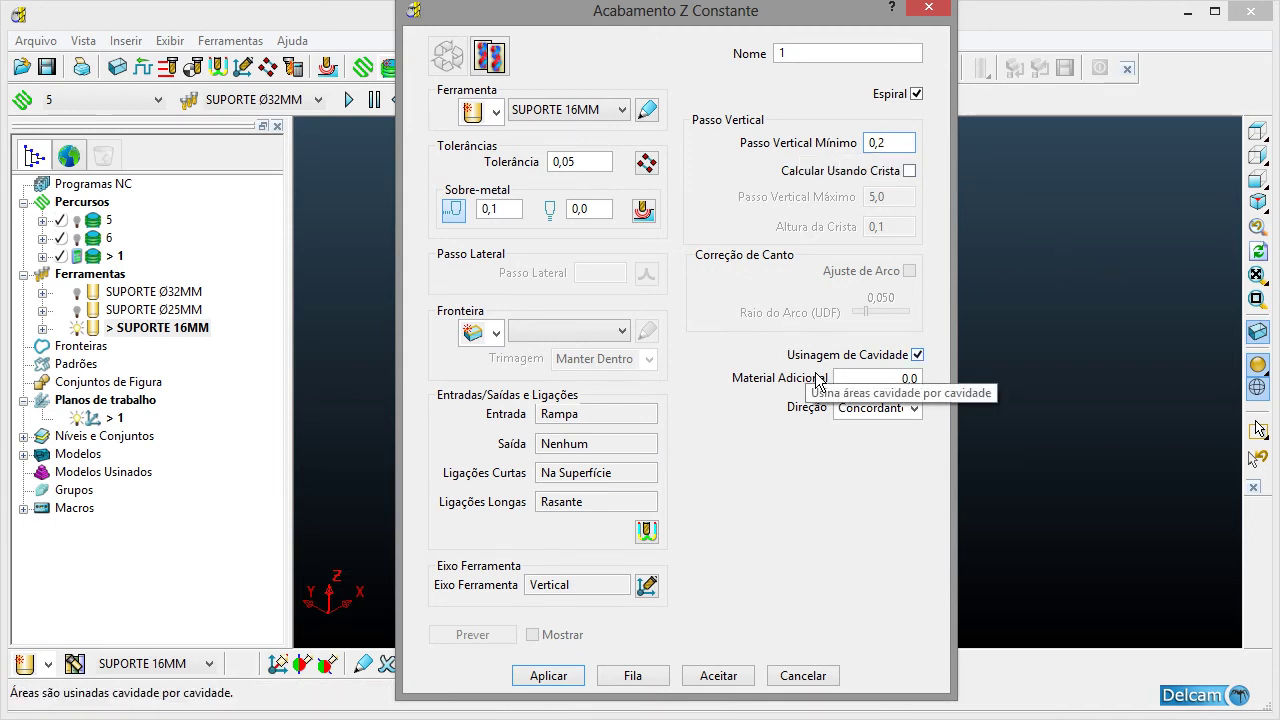
{"action": "key", "text": "BackSpace"}
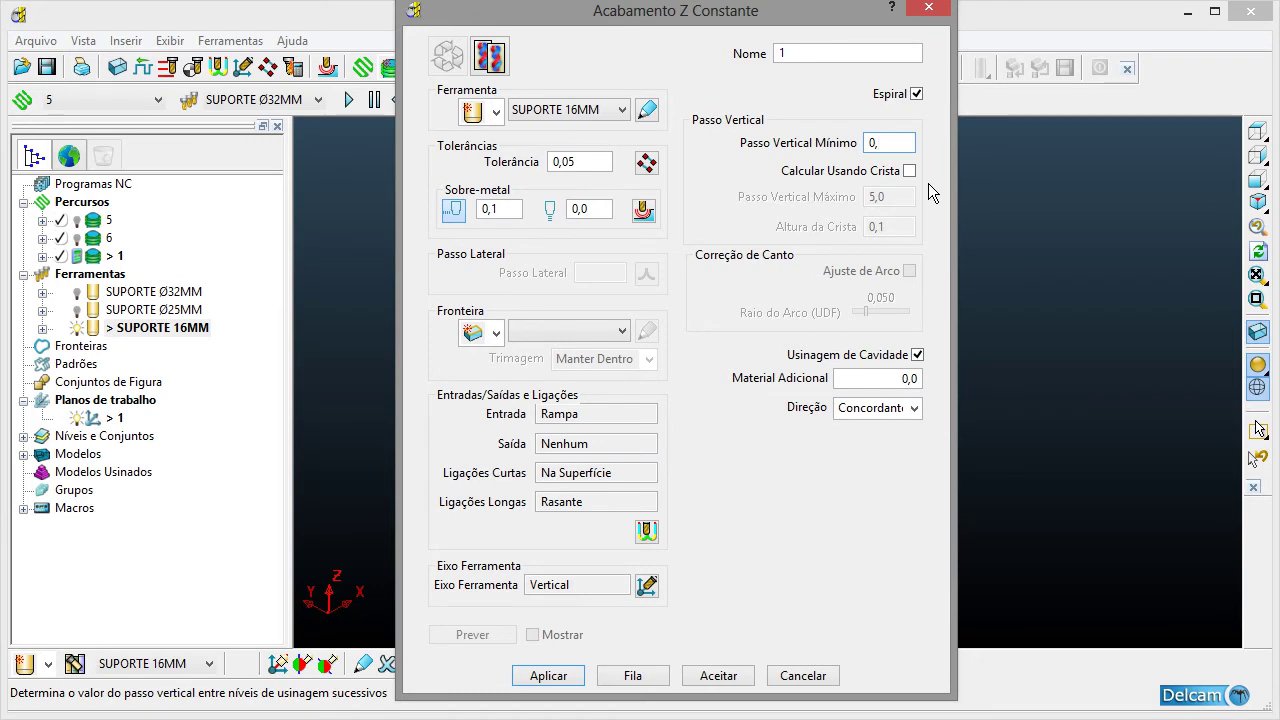
{"action": "type", "text": "1"}
{"action": "left_click_drag", "start_coordinate": [780, 18], "coordinate": [421, 26]}
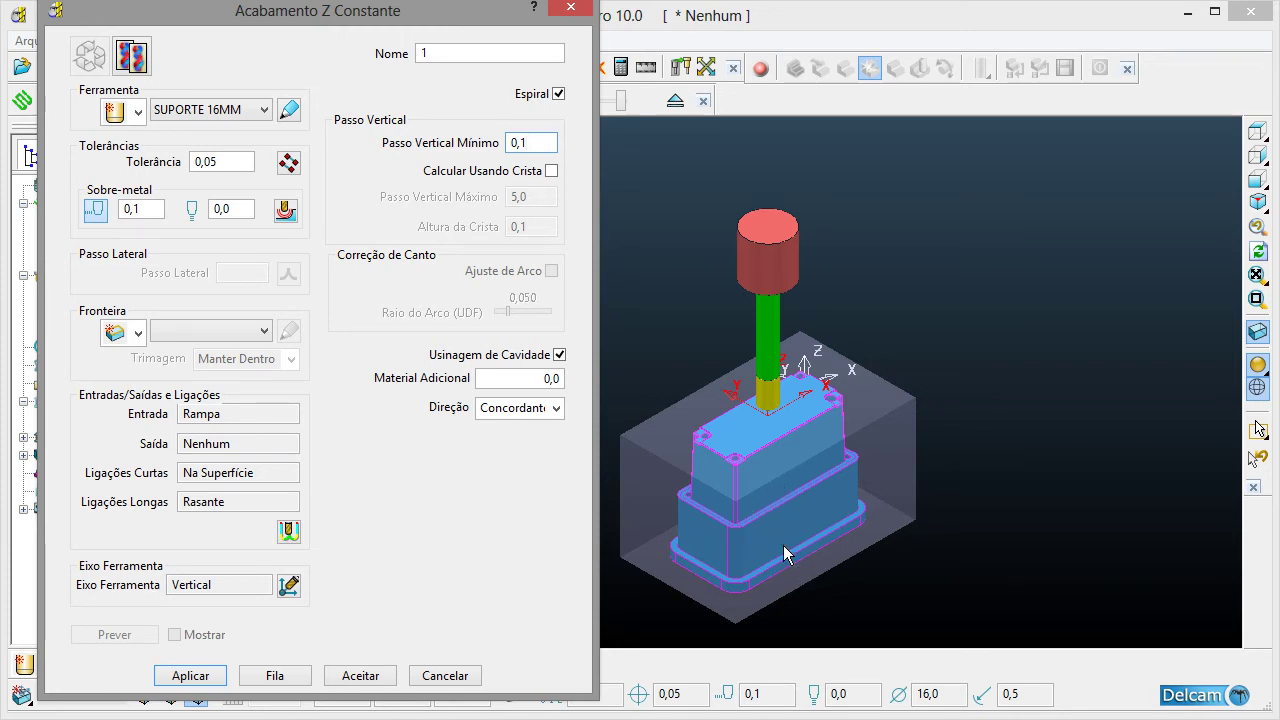
{"action": "left_click", "coordinate": [1258, 179]}
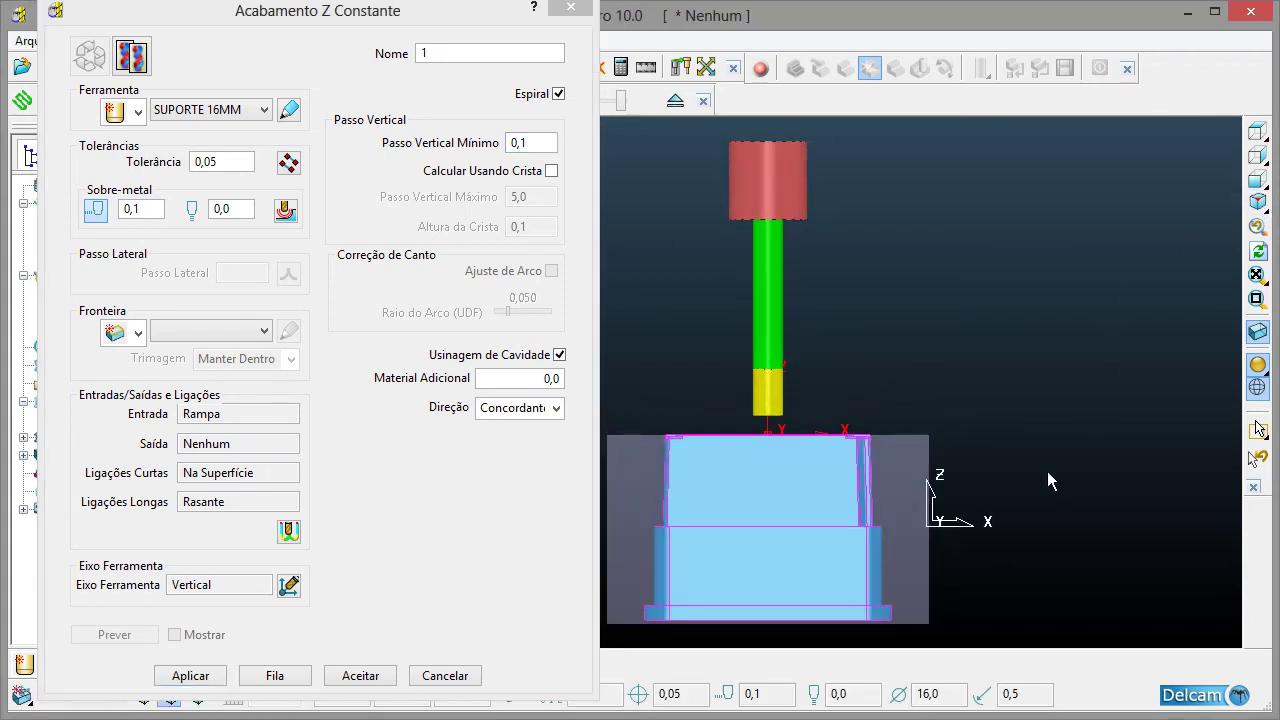
{"action": "left_click", "coordinate": [1258, 298]}
{"action": "left_click_drag", "start_coordinate": [830, 413], "coordinate": [953, 554]}
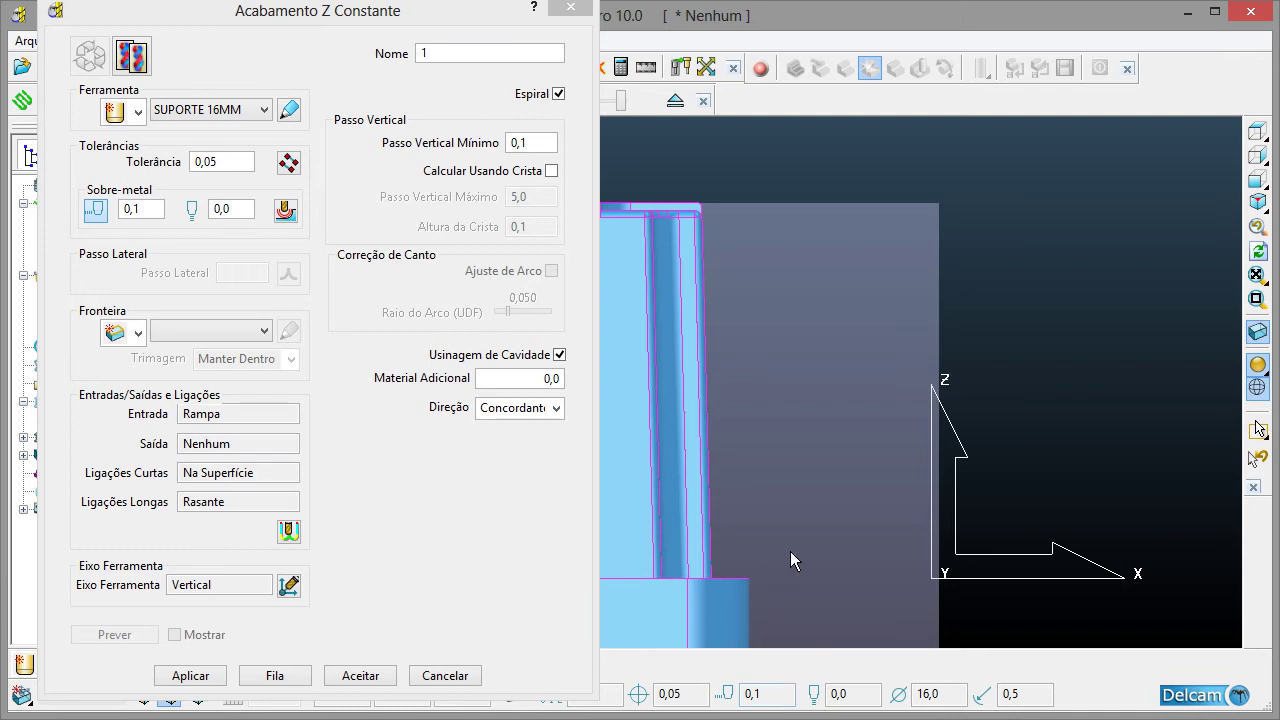
{"action": "scroll", "coordinate": [844, 507], "scroll_direction": "down", "scroll_amount": 3}
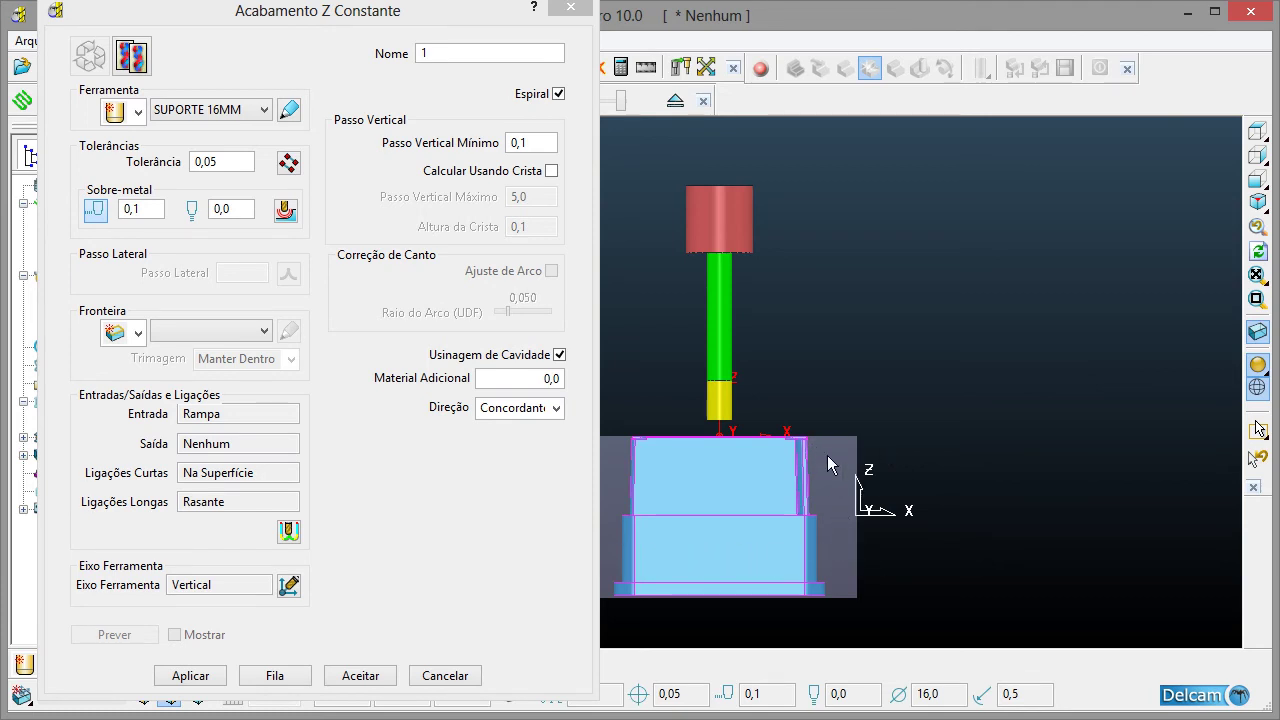
{"action": "left_click", "coordinate": [1257, 201]}
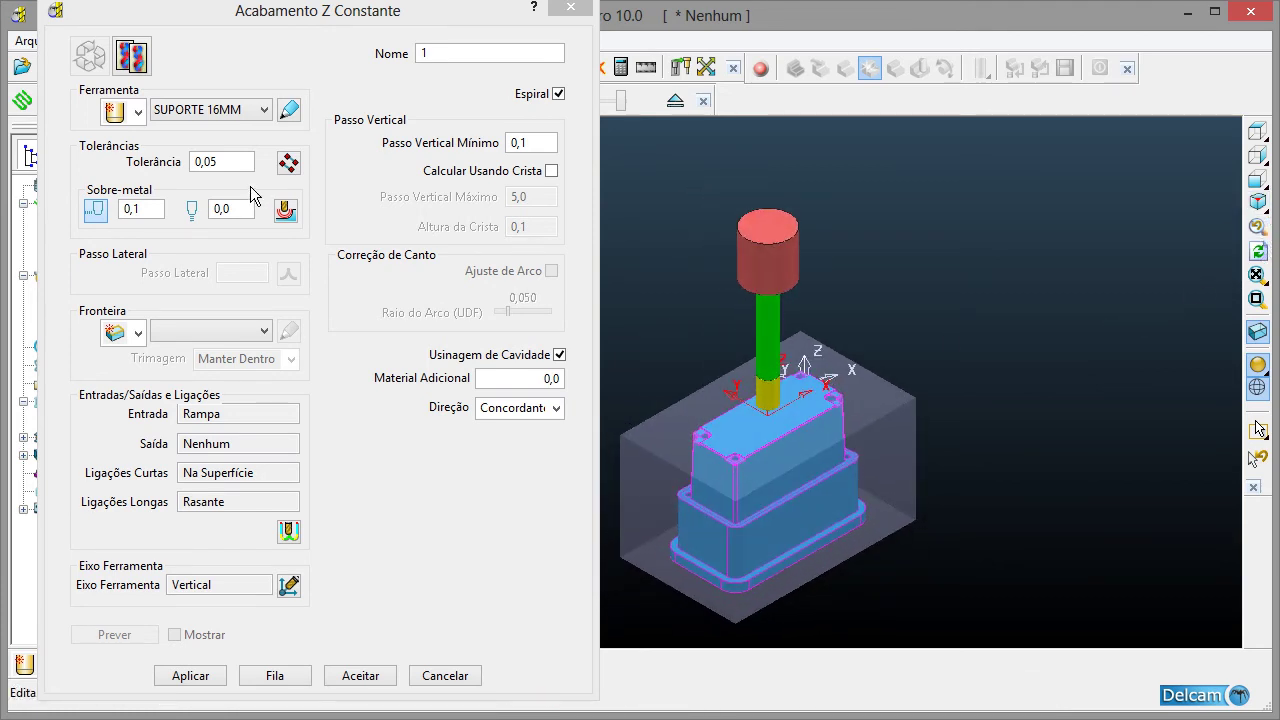
{"action": "left_click_drag", "start_coordinate": [357, 33], "coordinate": [374, 85]}
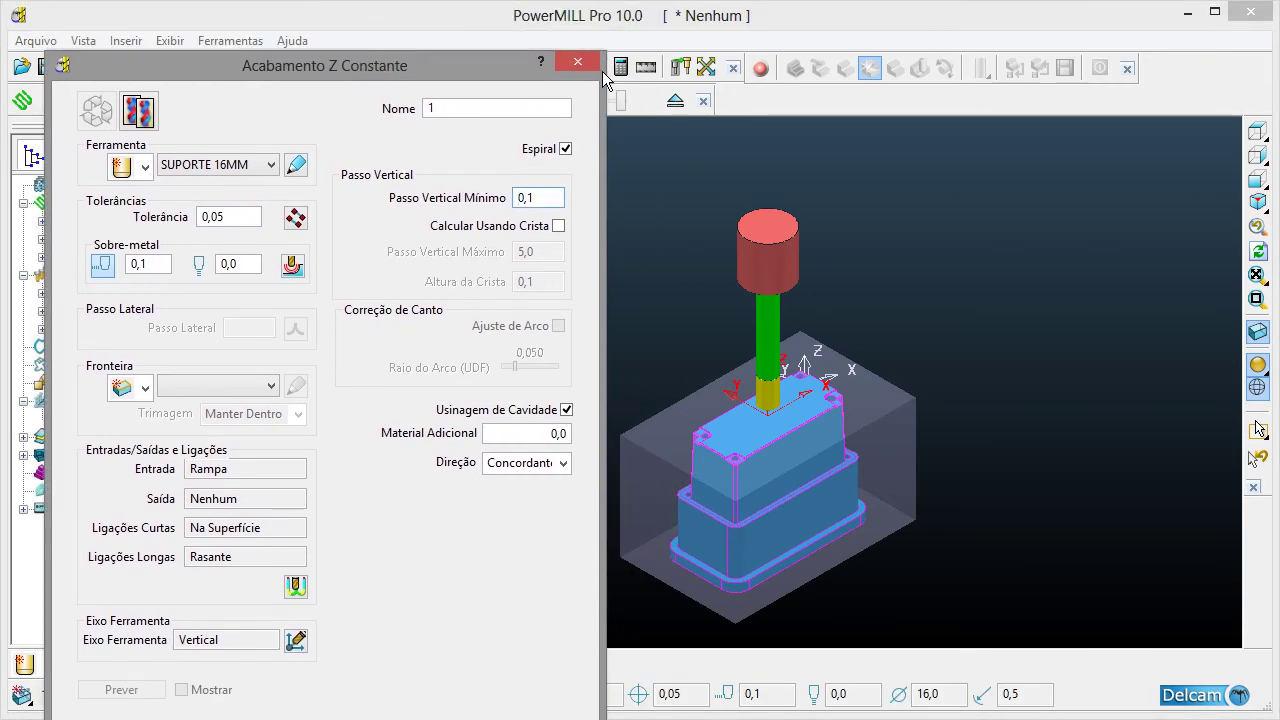
{"action": "key", "text": "Escape"}
{"action": "right_click", "coordinate": [120, 260]}
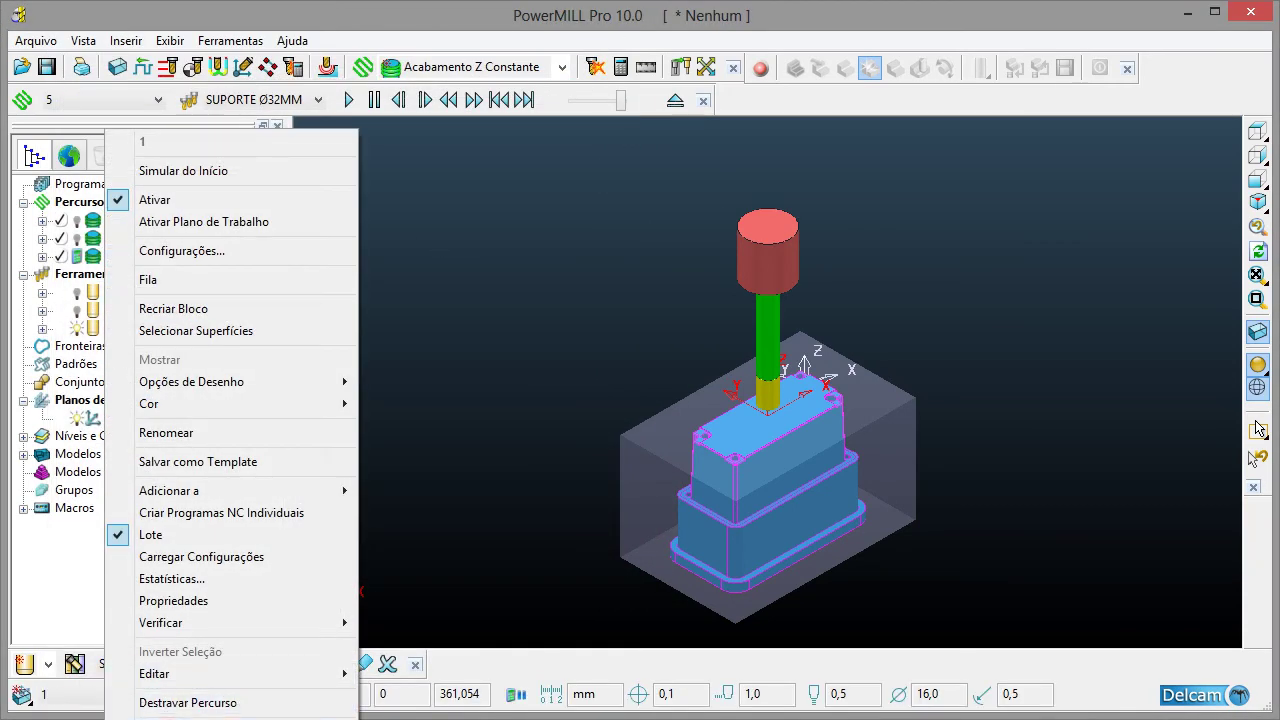
{"action": "left_click", "coordinate": [150, 695]}
- Select only the surfaces of the model's upper section, deselecting the wider lower tiers and the ledge edge between them
{"action": "middle_click_drag", "start_coordinate": [882, 457], "coordinate": [785, 248]}
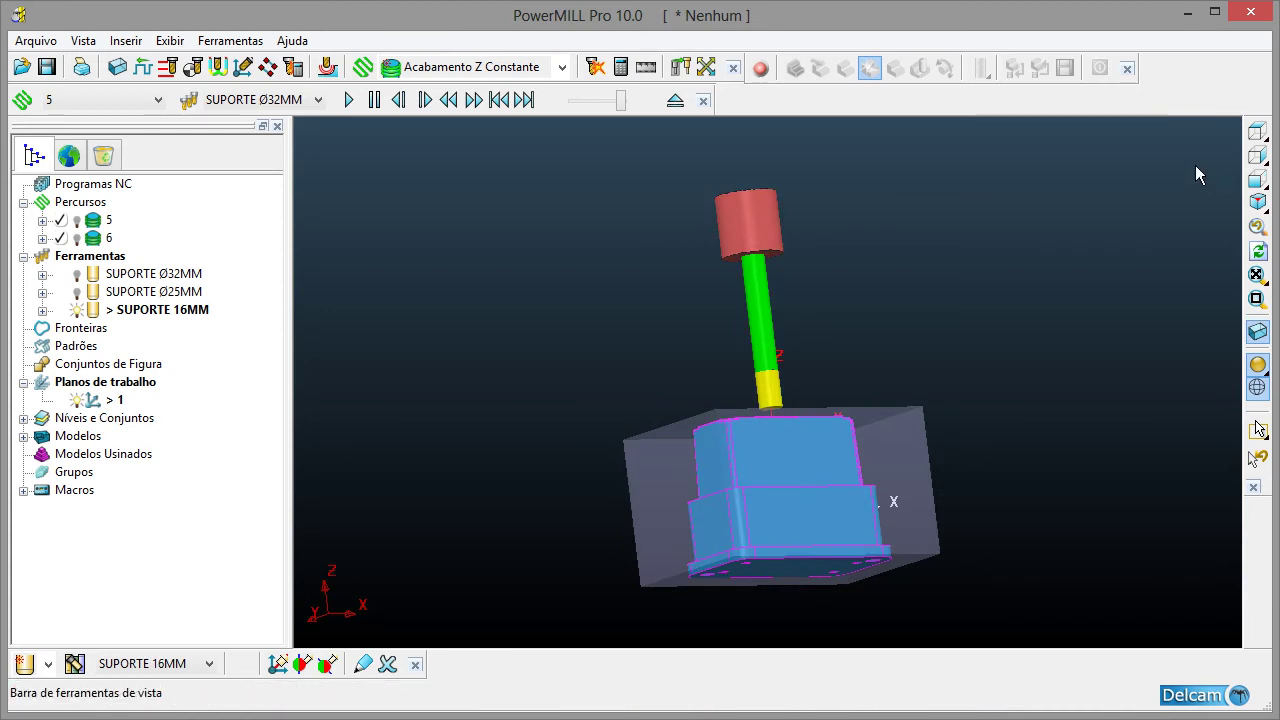
{"action": "left_click", "coordinate": [1260, 200]}
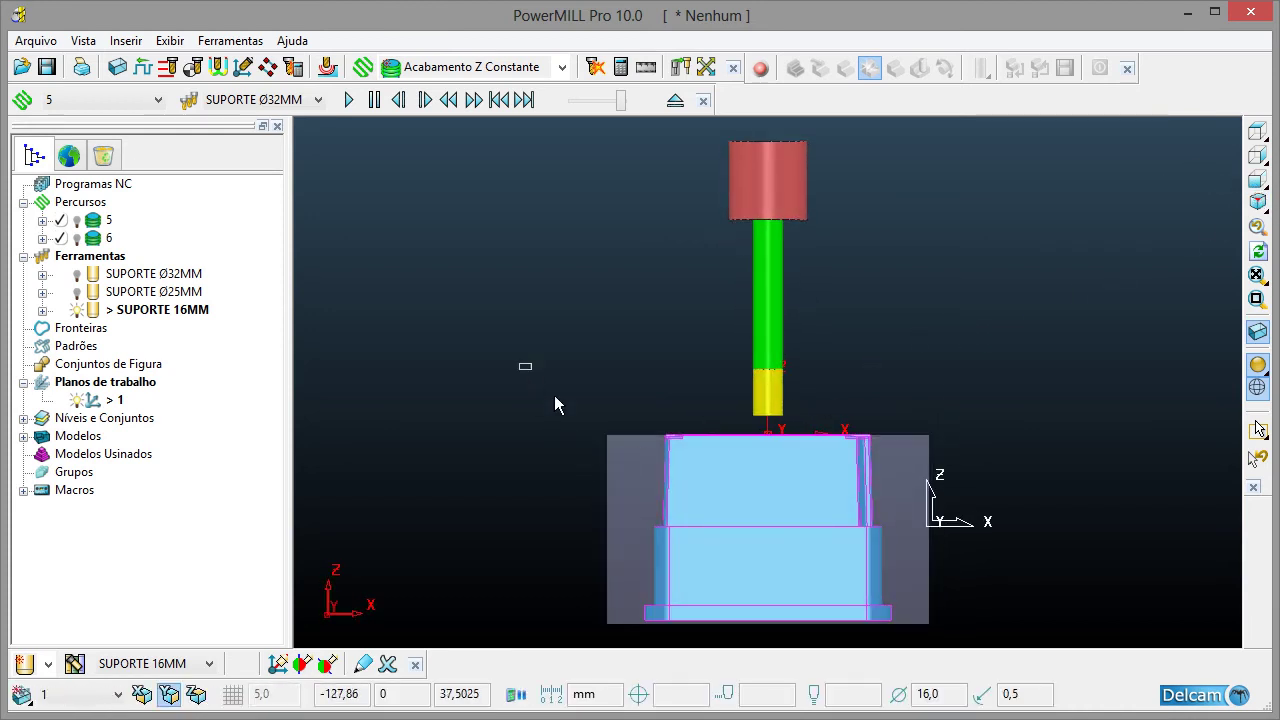
{"action": "left_click_drag", "start_coordinate": [556, 404], "coordinate": [960, 660]}
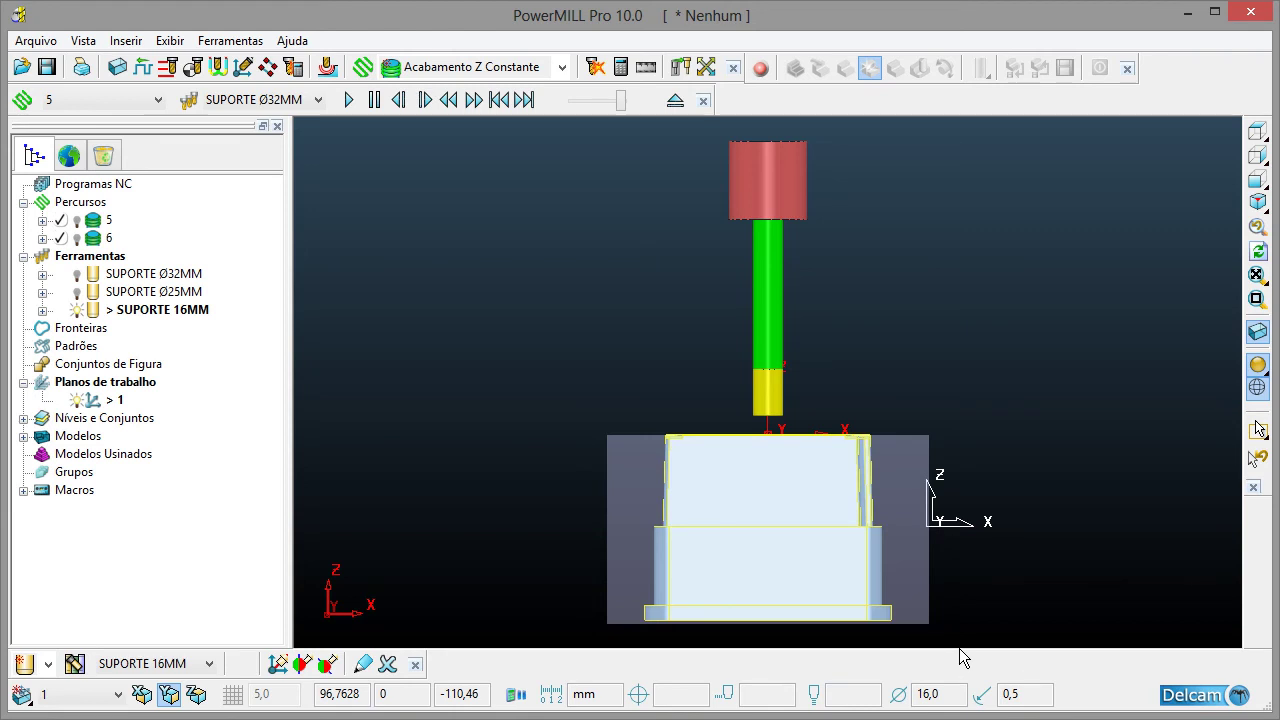
{"action": "left_click_drag", "start_coordinate": [950, 637], "coordinate": [608, 566], "text": "ctrl"}
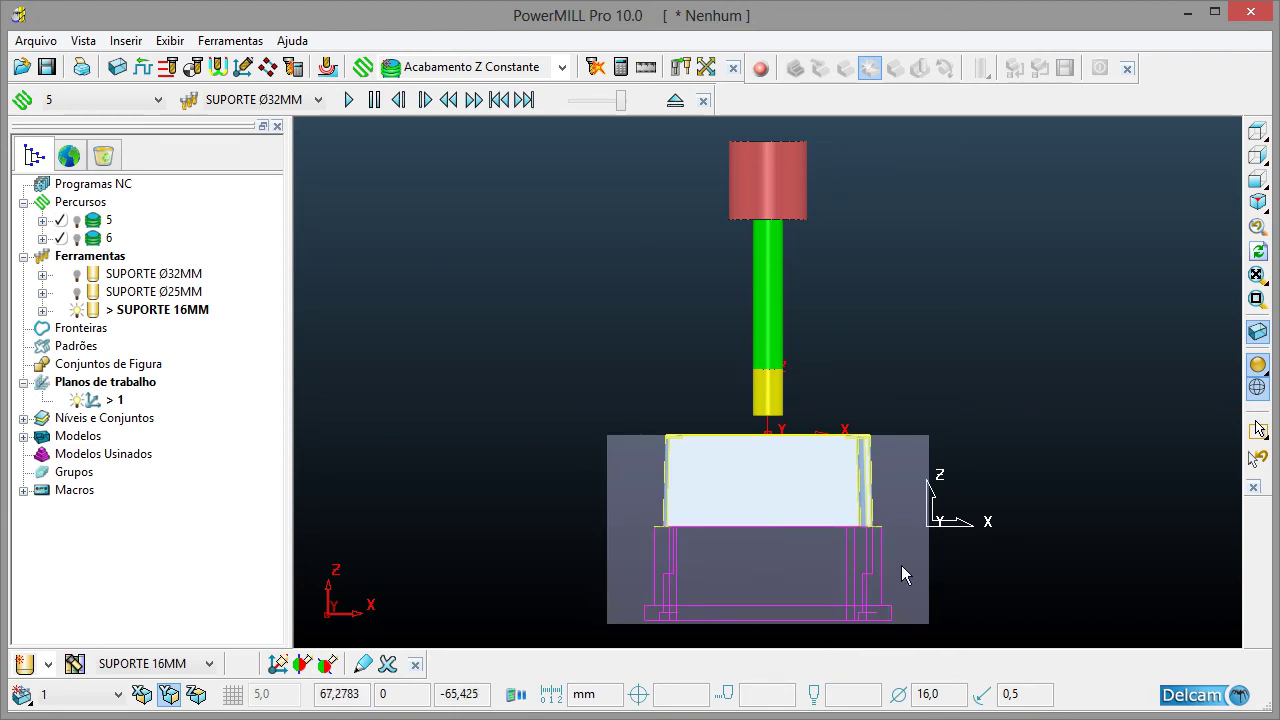
{"action": "scroll", "coordinate": [895, 560], "scroll_direction": "up", "scroll_amount": 6}
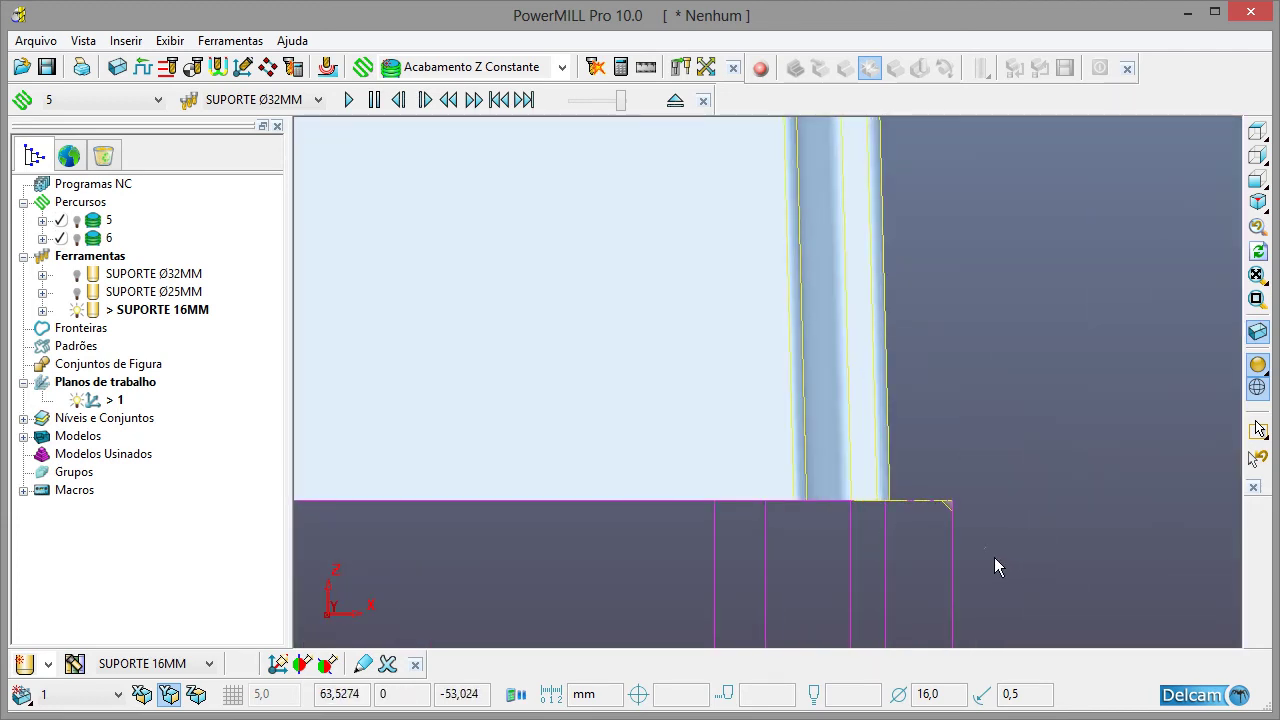
{"action": "left_click_drag", "start_coordinate": [994, 557], "coordinate": [936, 457], "text": "ctrl"}
{"action": "scroll", "coordinate": [830, 520], "scroll_direction": "down", "scroll_amount": 6}
{"action": "scroll", "coordinate": [603, 513], "scroll_direction": "up", "scroll_amount": 4}
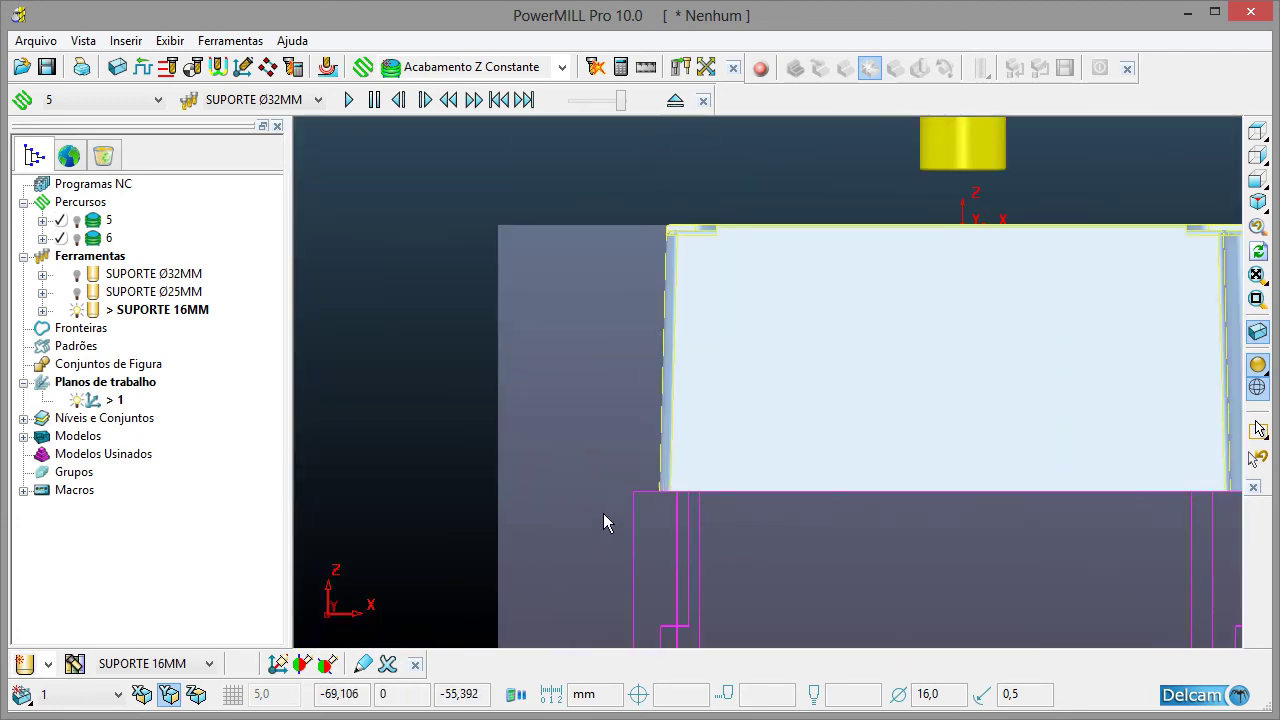
{"action": "scroll", "coordinate": [592, 528], "scroll_direction": "up", "scroll_amount": 3}
{"action": "scroll", "coordinate": [485, 475], "scroll_direction": "down", "scroll_amount": 6}
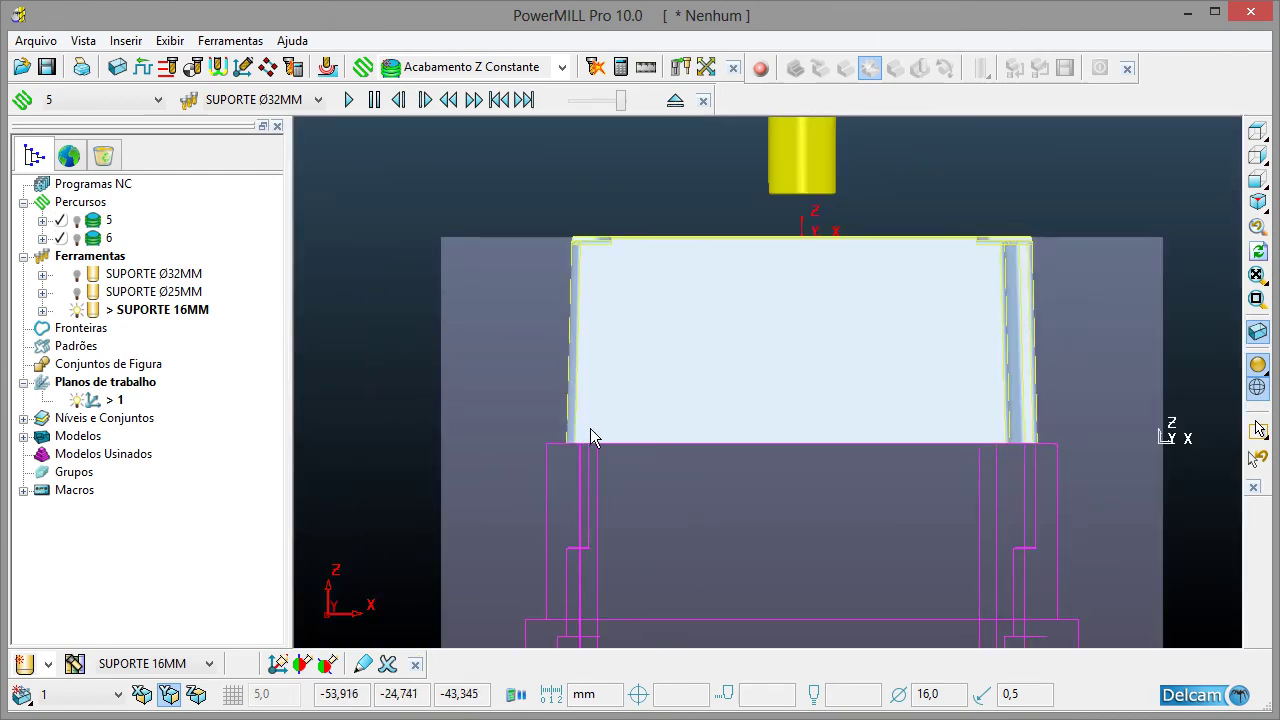
{"action": "middle_click_drag", "start_coordinate": [731, 360], "coordinate": [734, 592]}
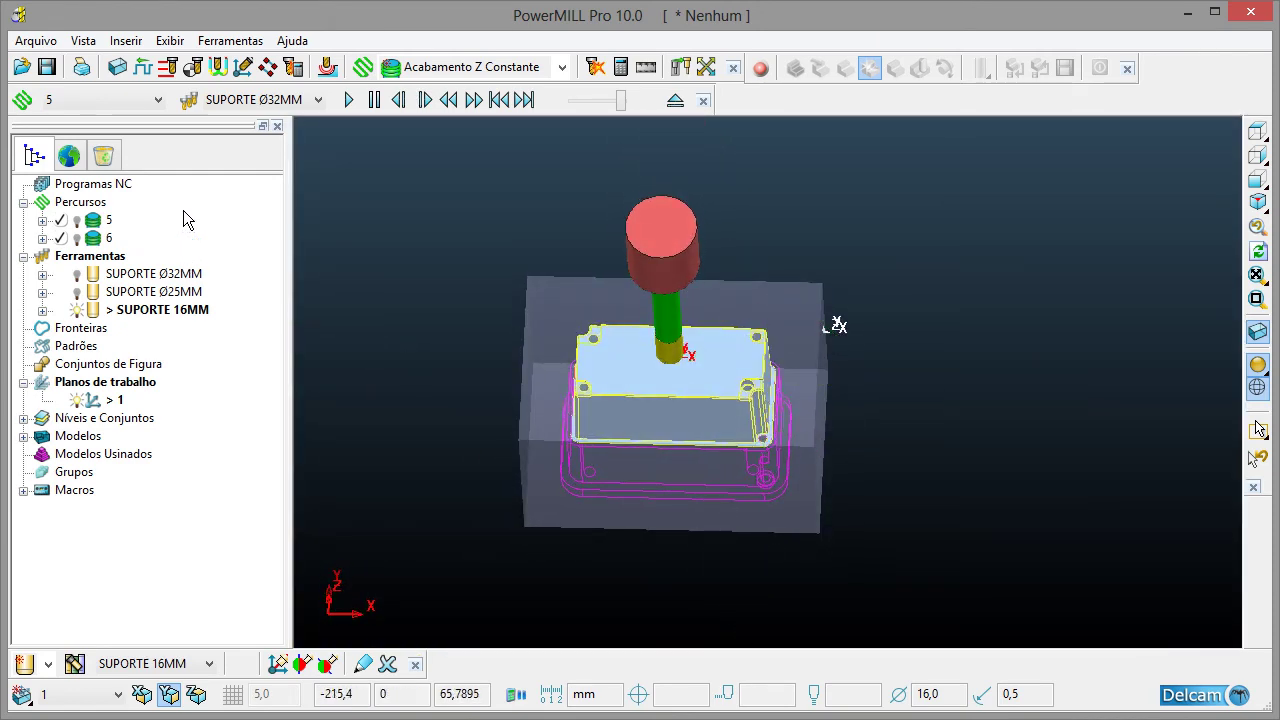
- Calculate the block around the selected upper surfaces with an expansion of 0
{"action": "left_click", "coordinate": [117, 67]}
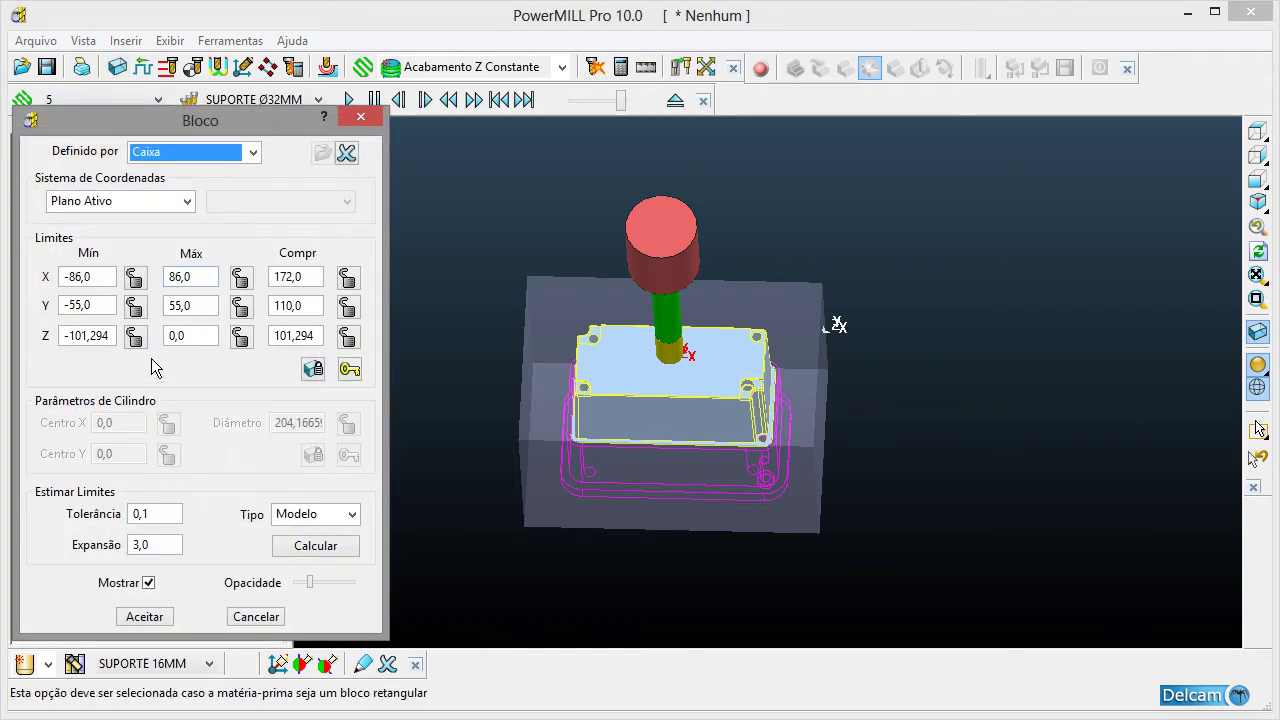
{"action": "left_click", "coordinate": [135, 336]}
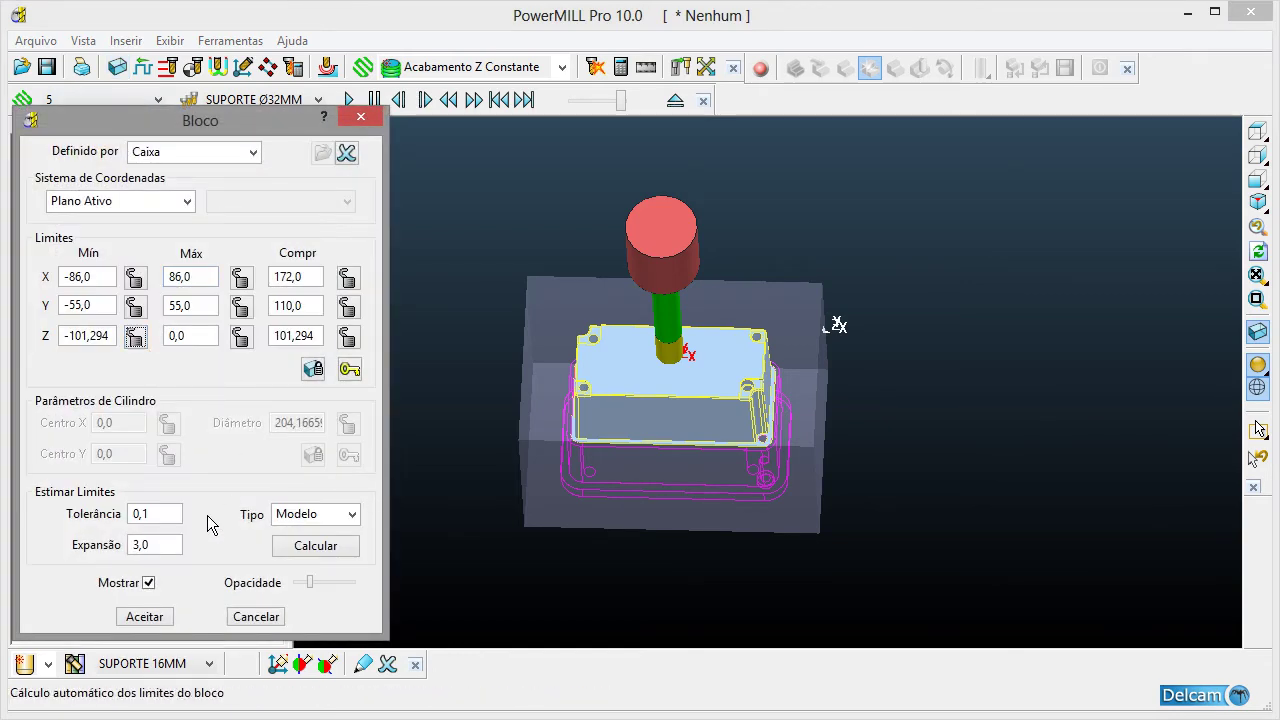
{"action": "key", "text": "shift+Home"}
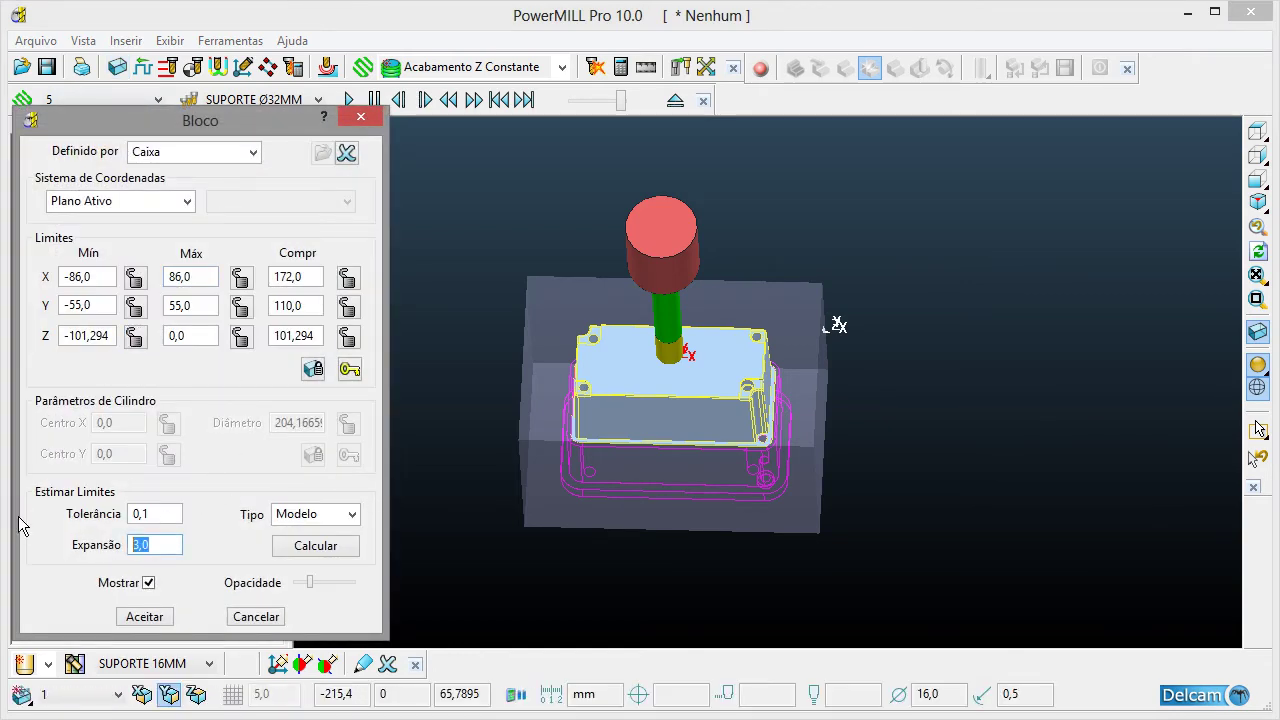
{"action": "type", "text": "0"}
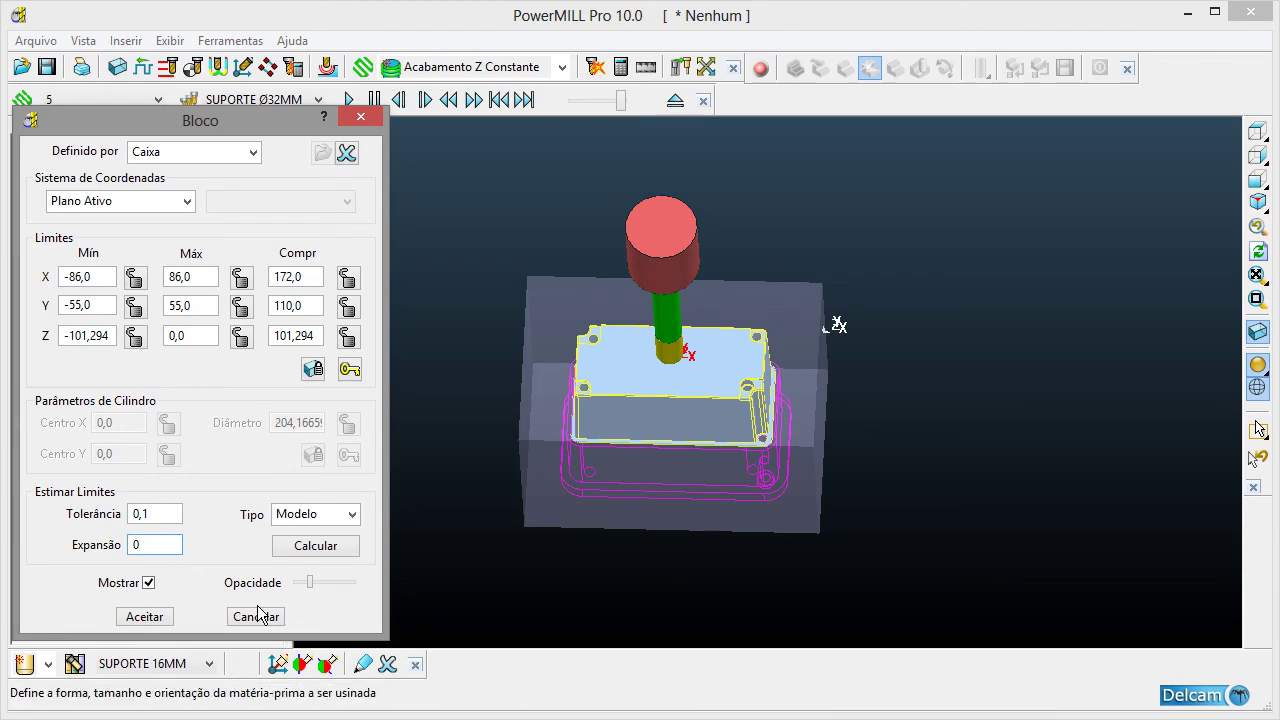
{"action": "left_click", "coordinate": [305, 553]}
{"action": "left_click", "coordinate": [1256, 229]}
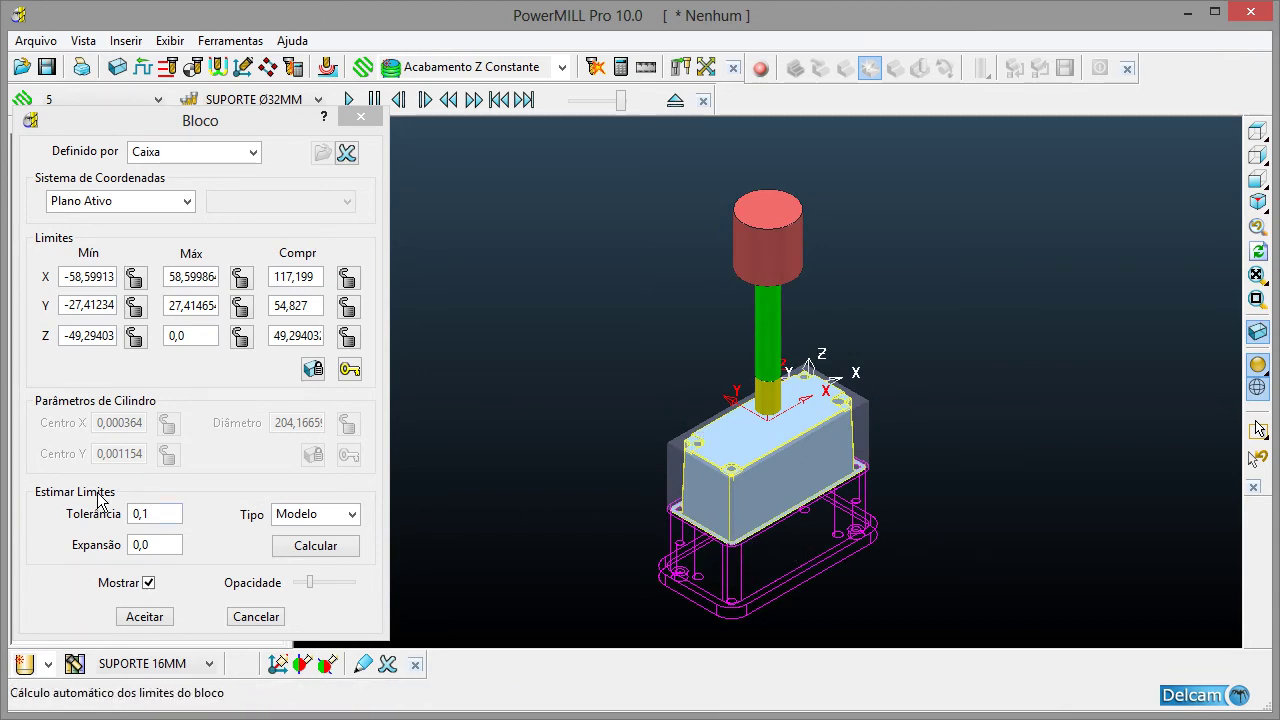
- Lock the block's Z minimum and maximum, recalculate it with an expansion of 20, and accept the block
{"action": "left_click", "coordinate": [135, 336]}
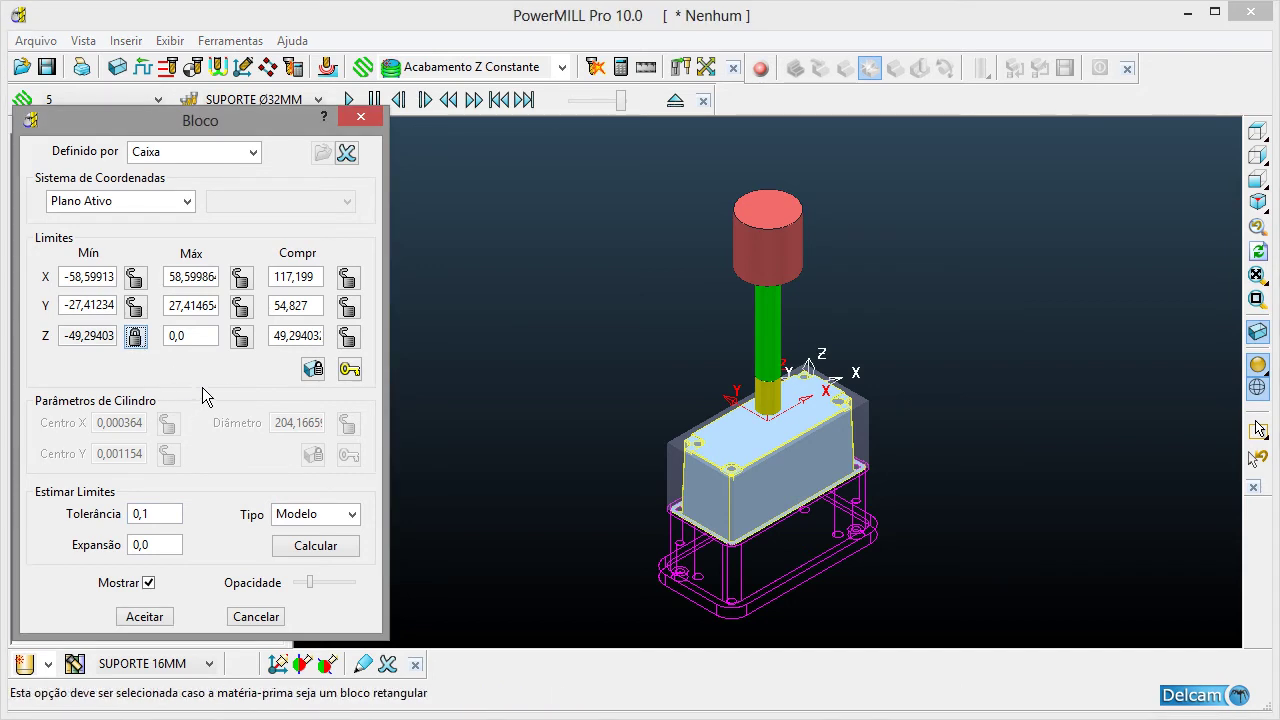
{"action": "left_click", "coordinate": [240, 336]}
{"action": "left_click_drag", "start_coordinate": [171, 544], "coordinate": [36, 547]}
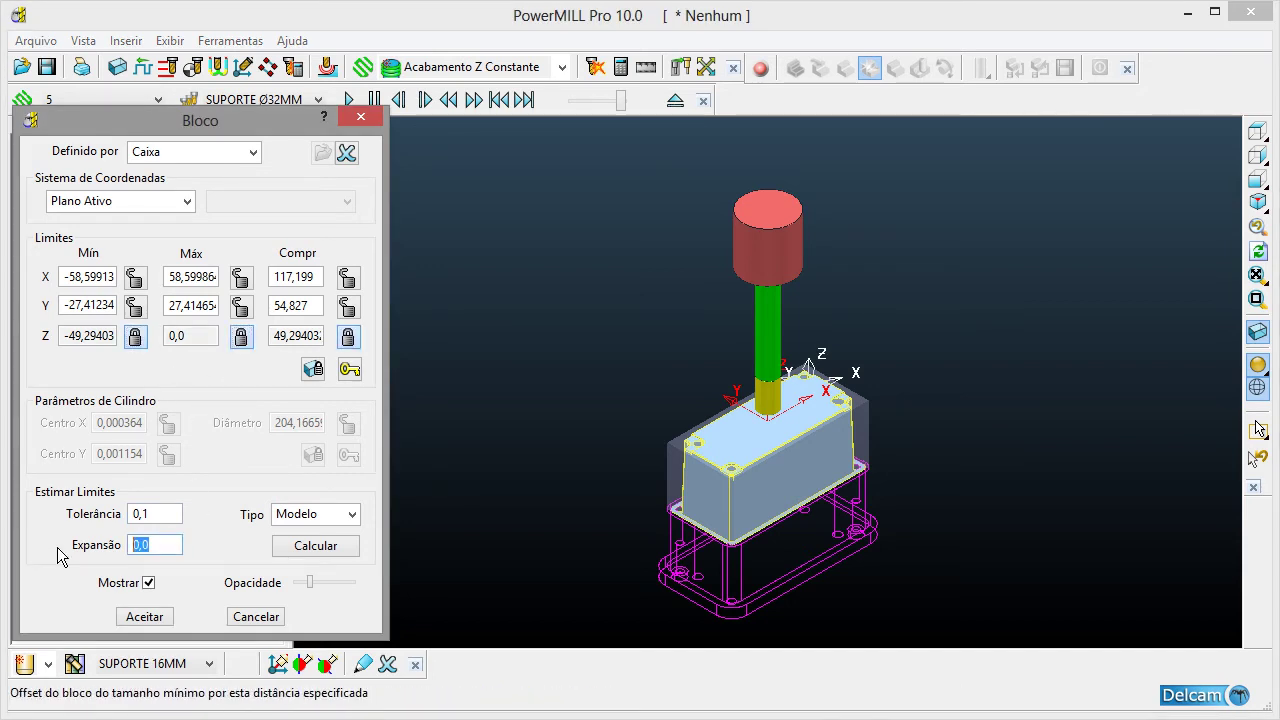
{"action": "type", "text": "20"}
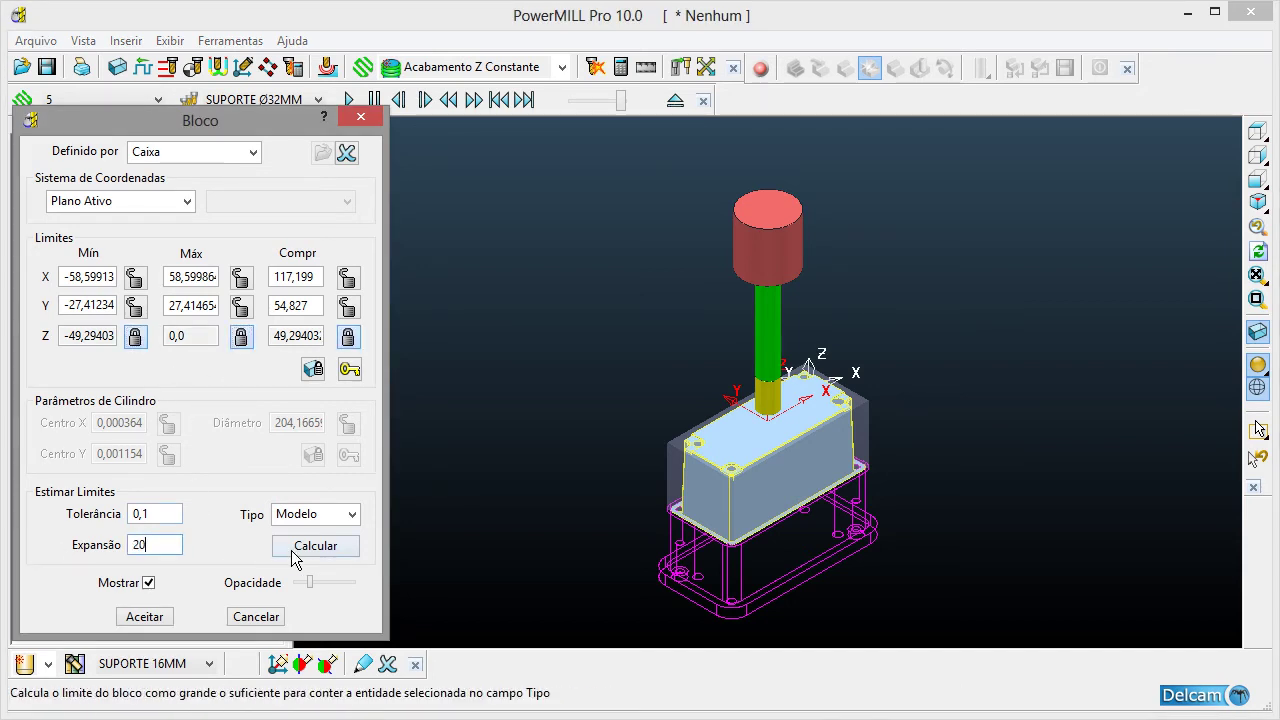
{"action": "left_click", "coordinate": [293, 547]}
{"action": "left_click", "coordinate": [143, 617]}
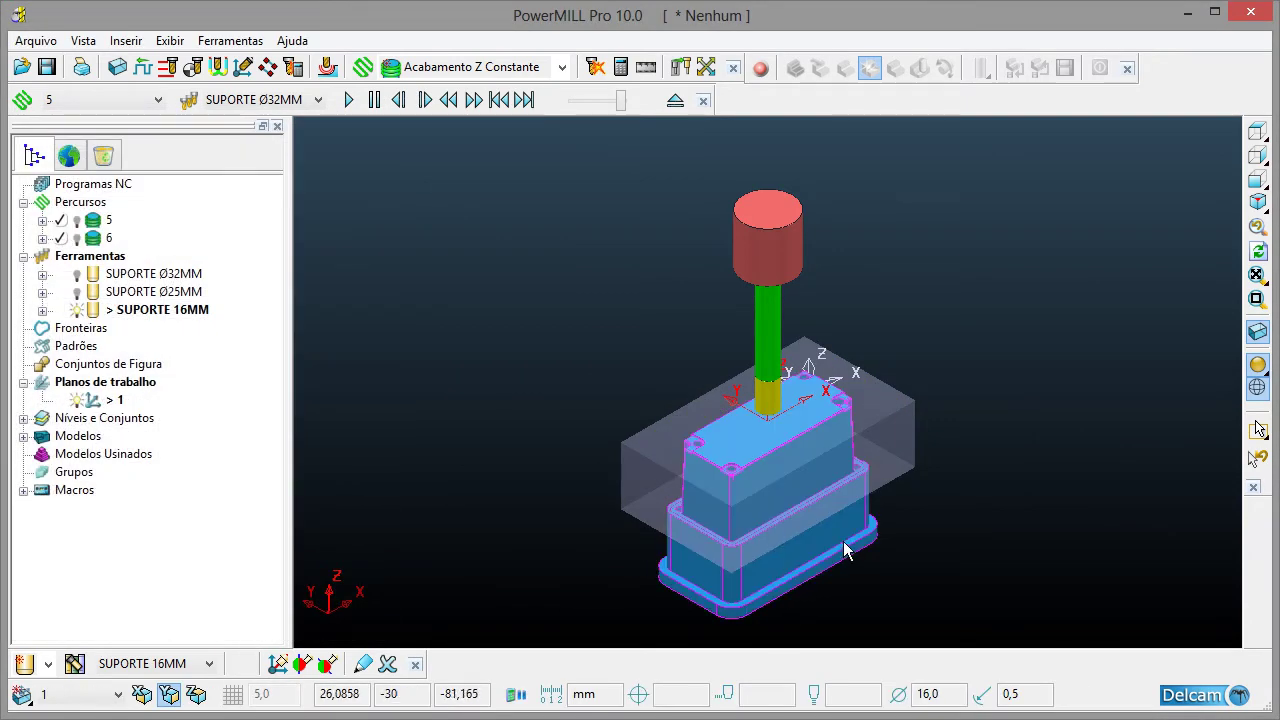
- Start an Acabamento Z Constante toolpath with tolerance 0,05, radial stock allowance 0,1 and axial stock allowance 0,0
{"action": "middle_click_drag", "start_coordinate": [849, 523], "coordinate": [578, 470]}
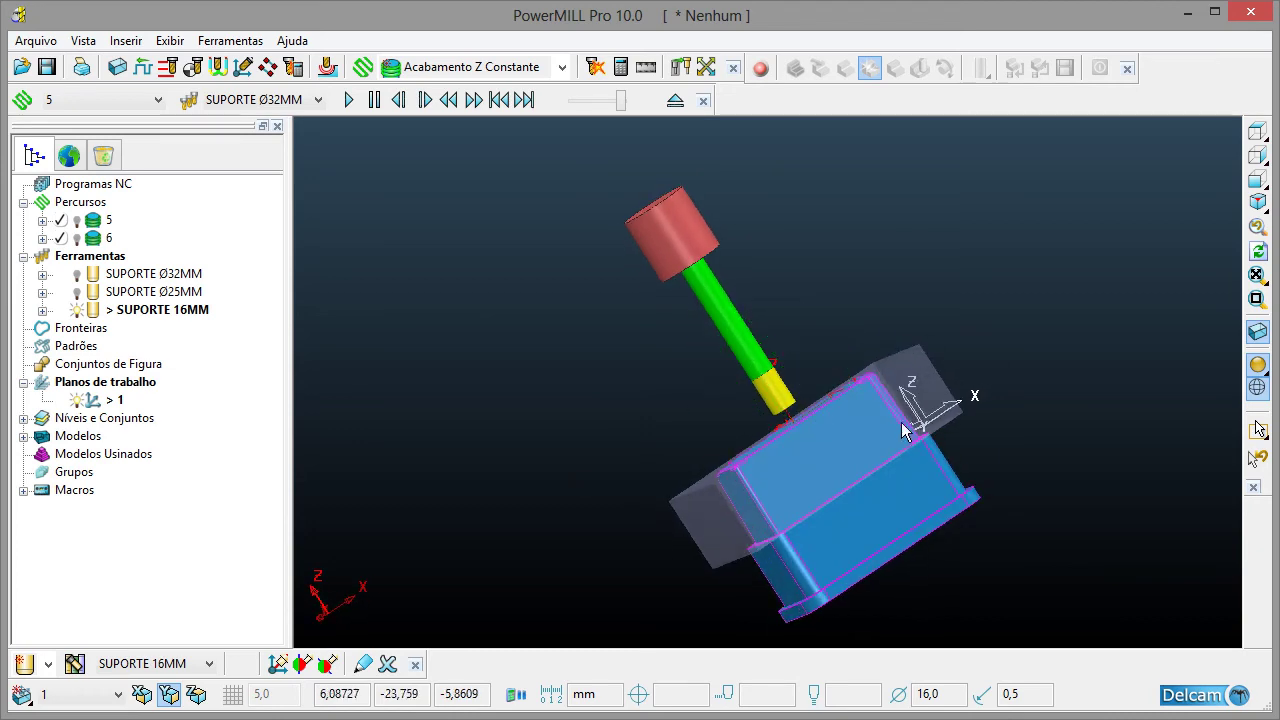
{"action": "left_click", "coordinate": [1258, 201]}
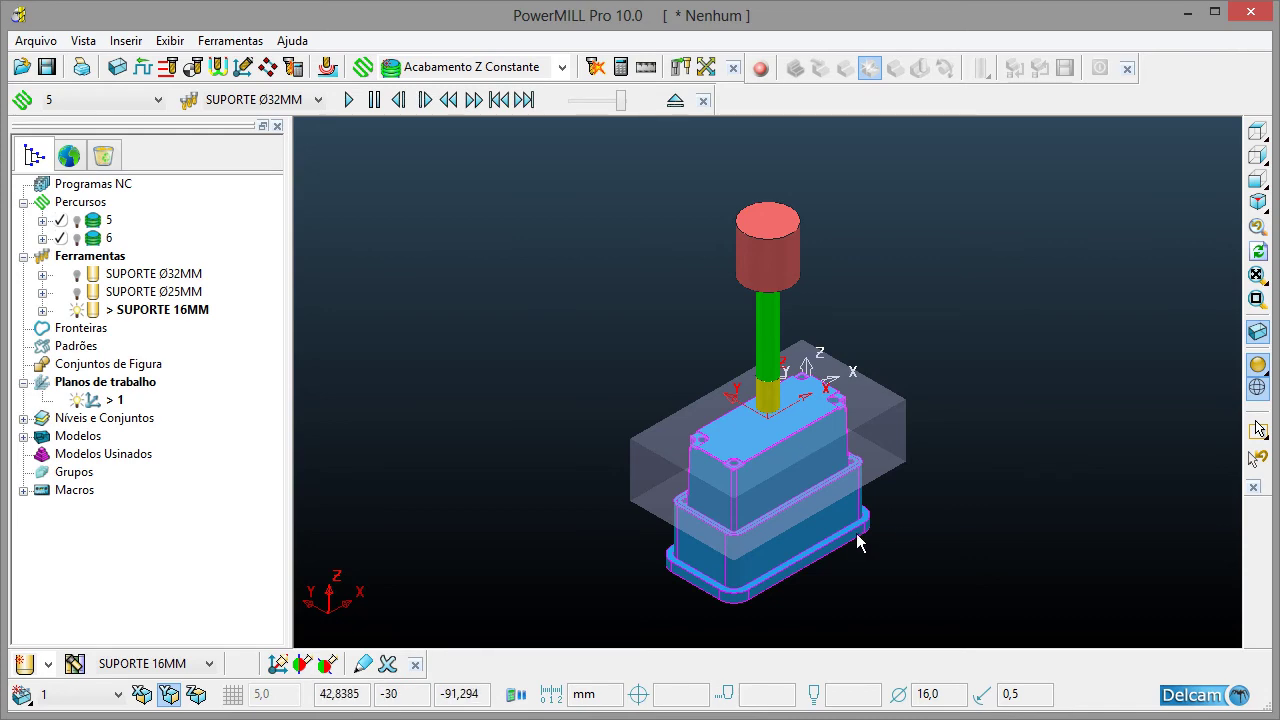
{"action": "left_click", "coordinate": [486, 68]}
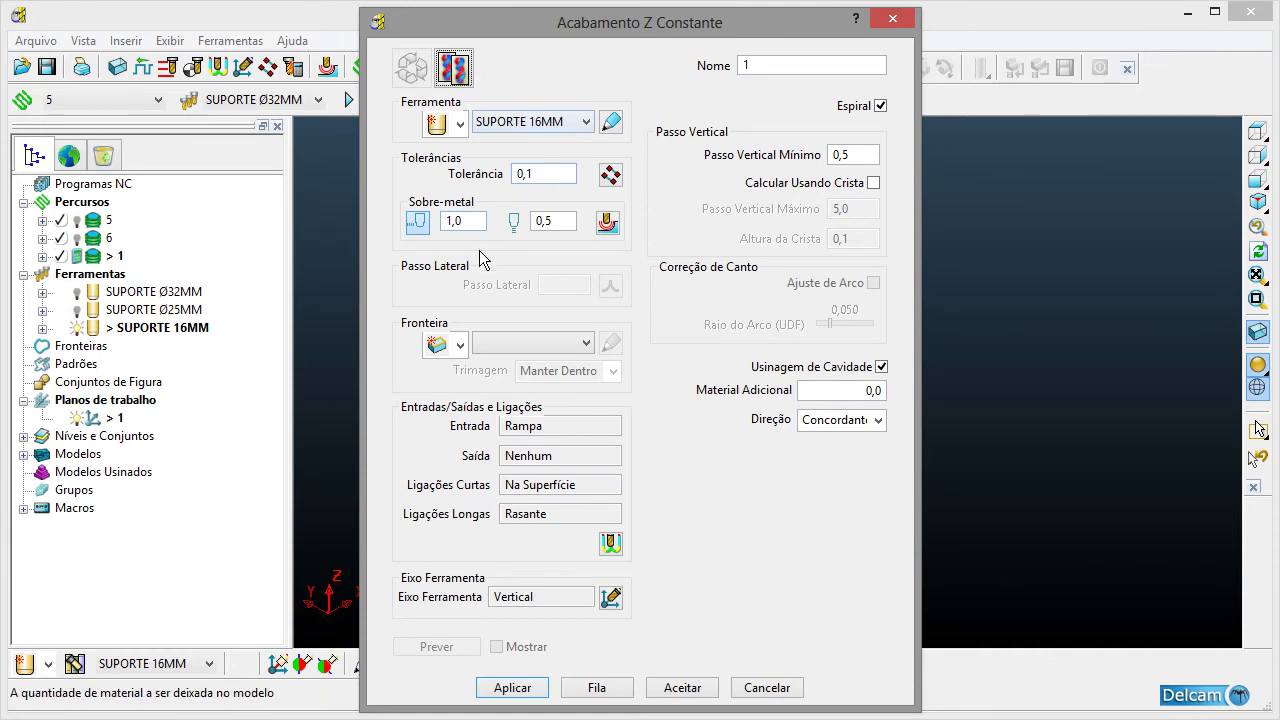
{"action": "double_click", "coordinate": [455, 221]}
{"action": "type", "text": "0,1"}
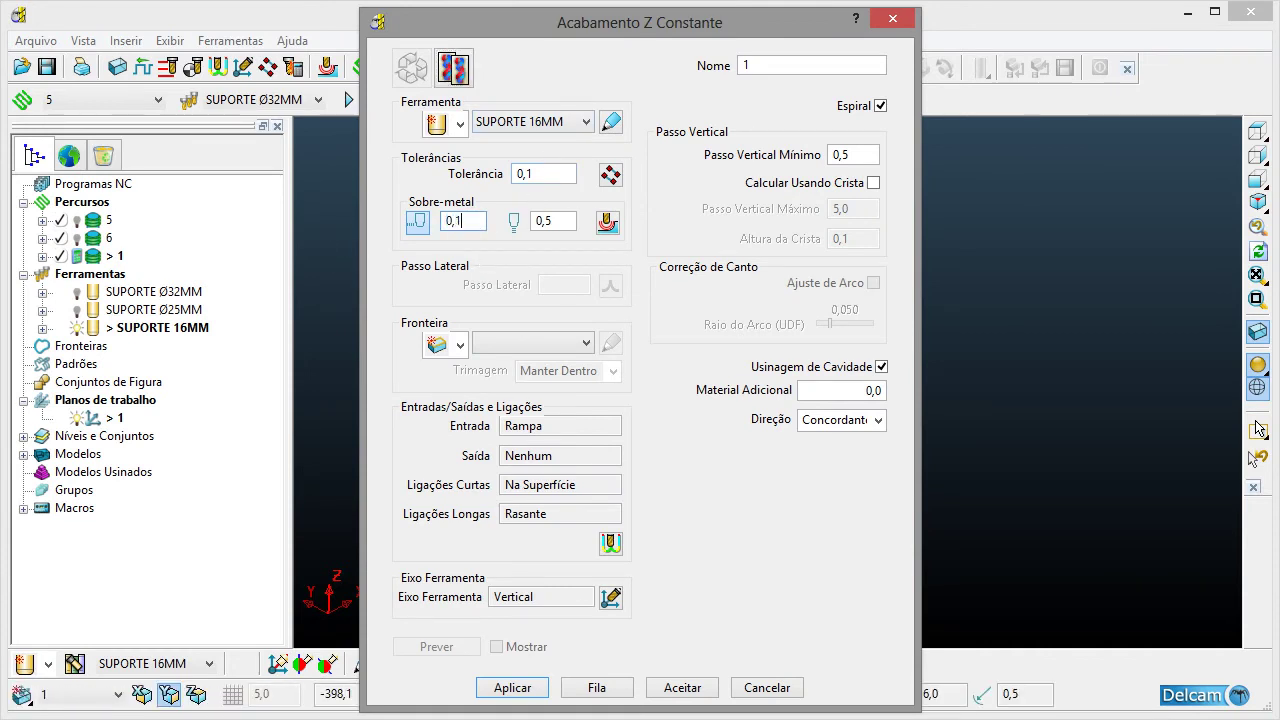
{"action": "key", "text": "Tab"}
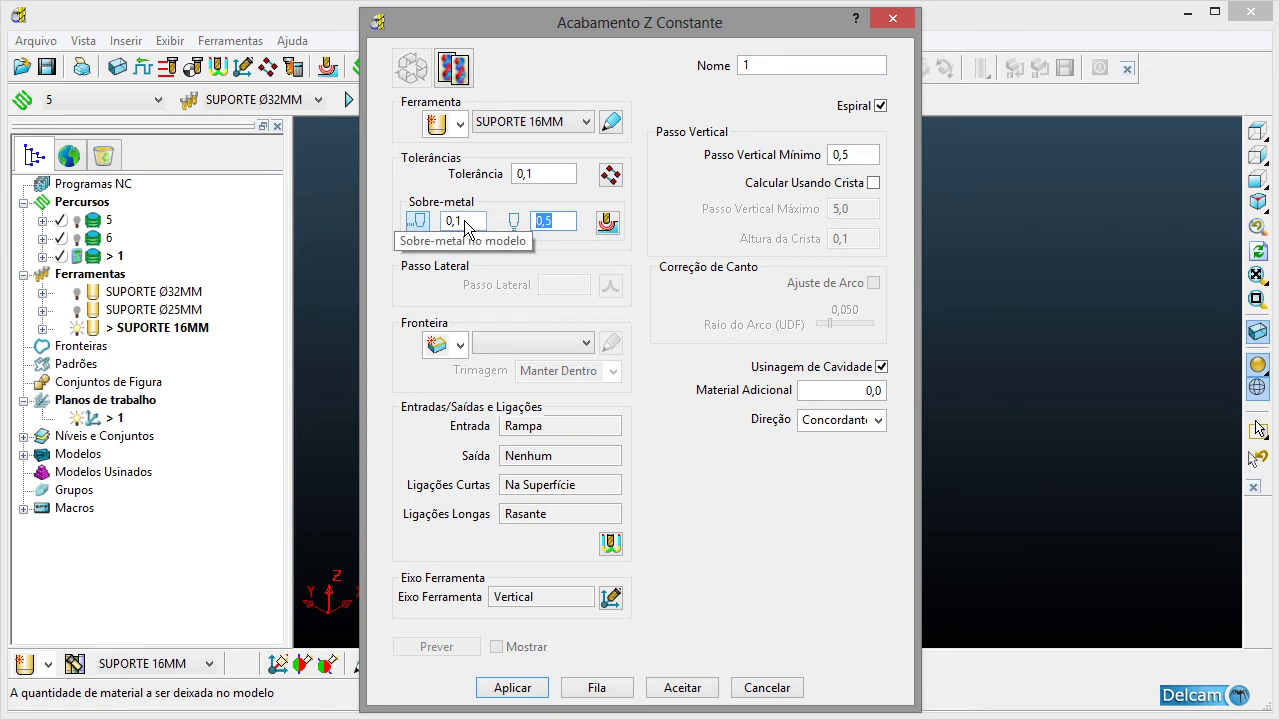
{"action": "key", "text": "shift+Tab"}
{"action": "key", "text": "shift+Tab"}
{"action": "type", "text": "0,0"}
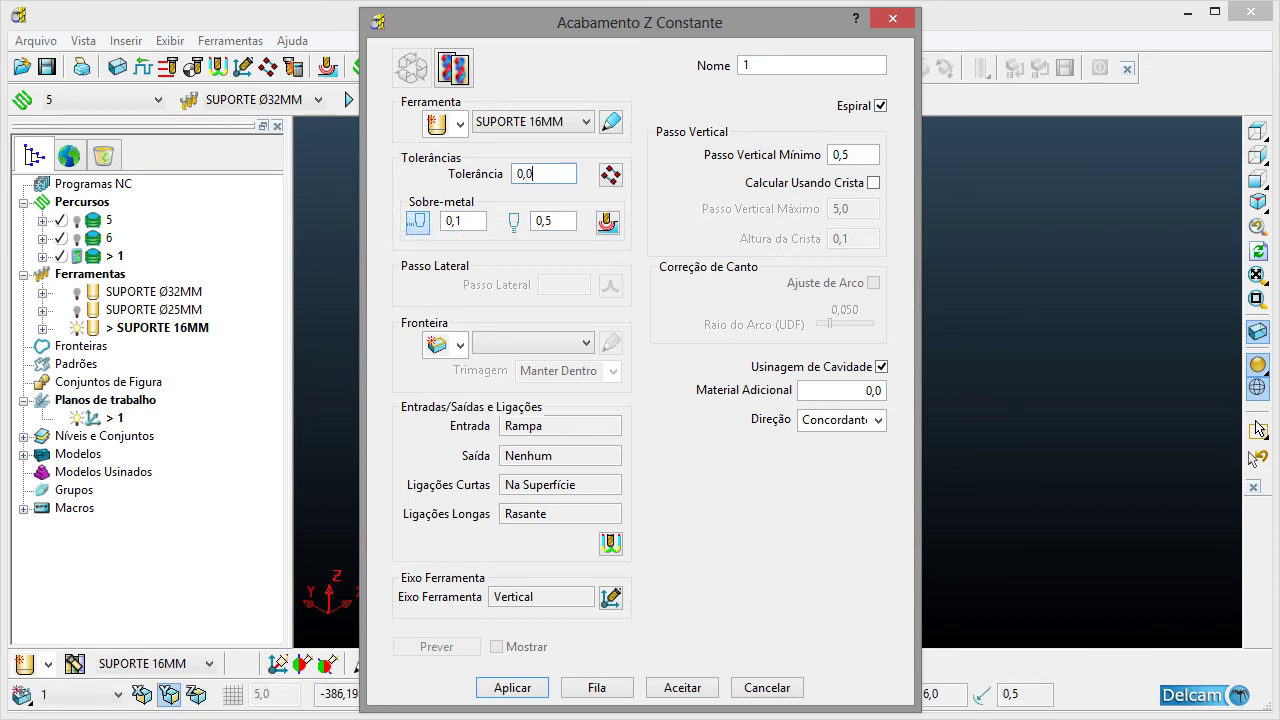
{"action": "type", "text": "5"}
{"action": "key", "text": "Tab"}
{"action": "key", "text": "Tab"}
{"action": "type", "text": "0,0"}
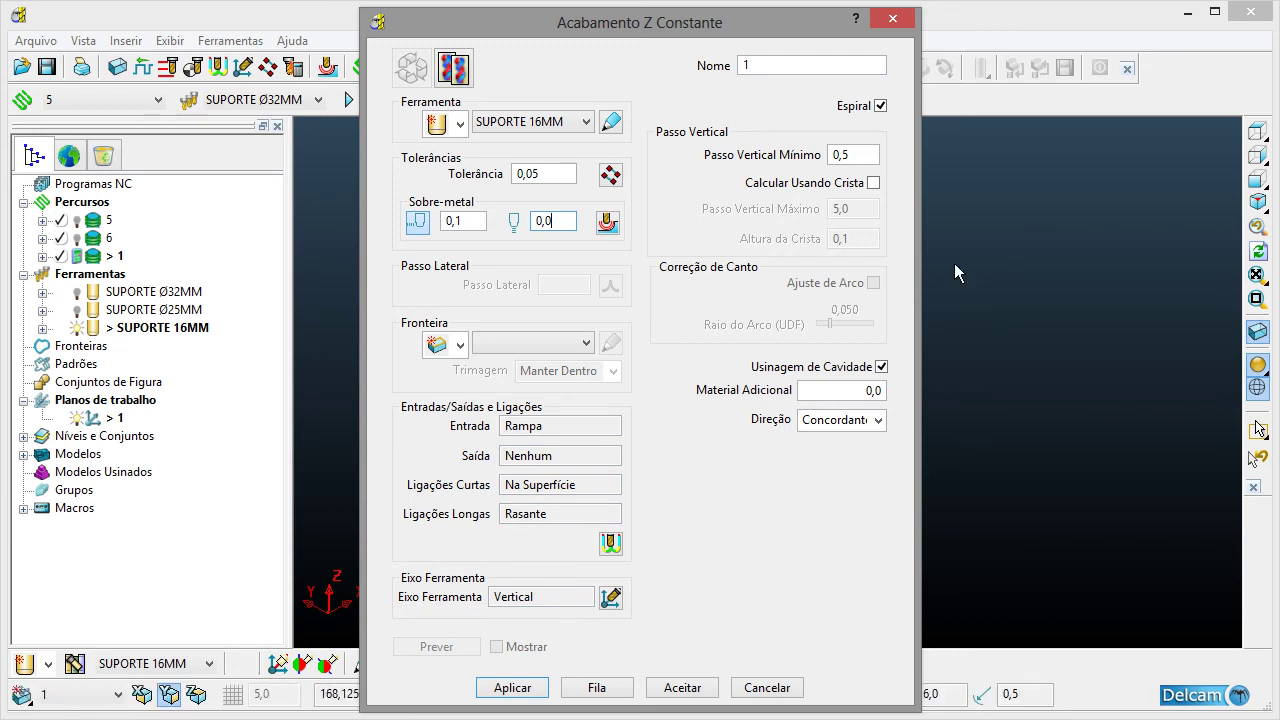
- Name the toolpath 7, set its minimum vertical step to 0,1, and calculate it
{"action": "left_click", "coordinate": [789, 71]}
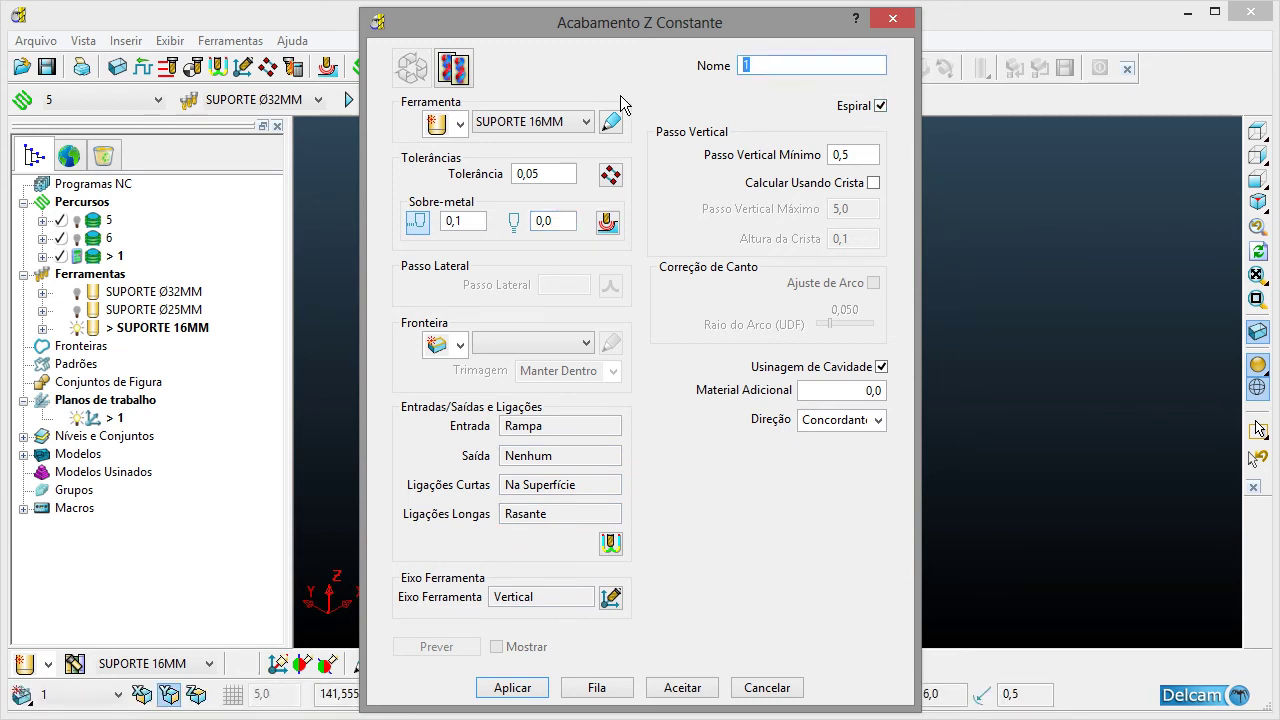
{"action": "type", "text": "7"}
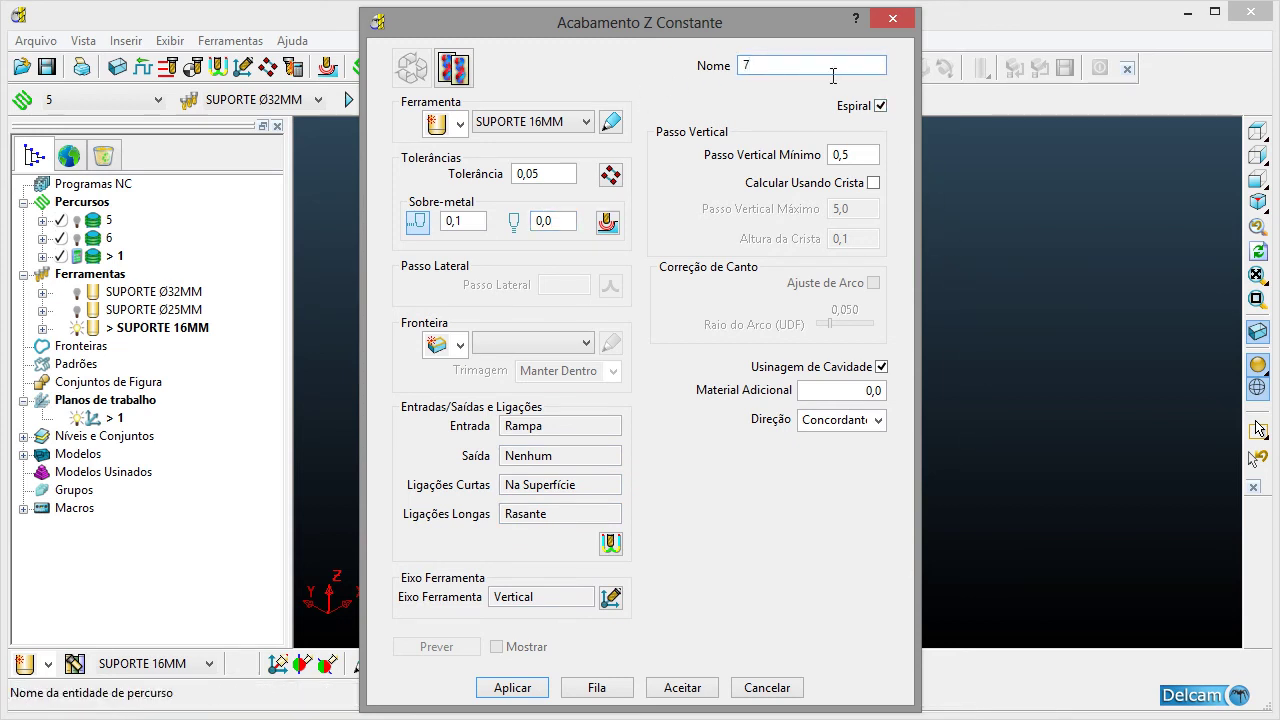
{"action": "key", "text": "Tab"}
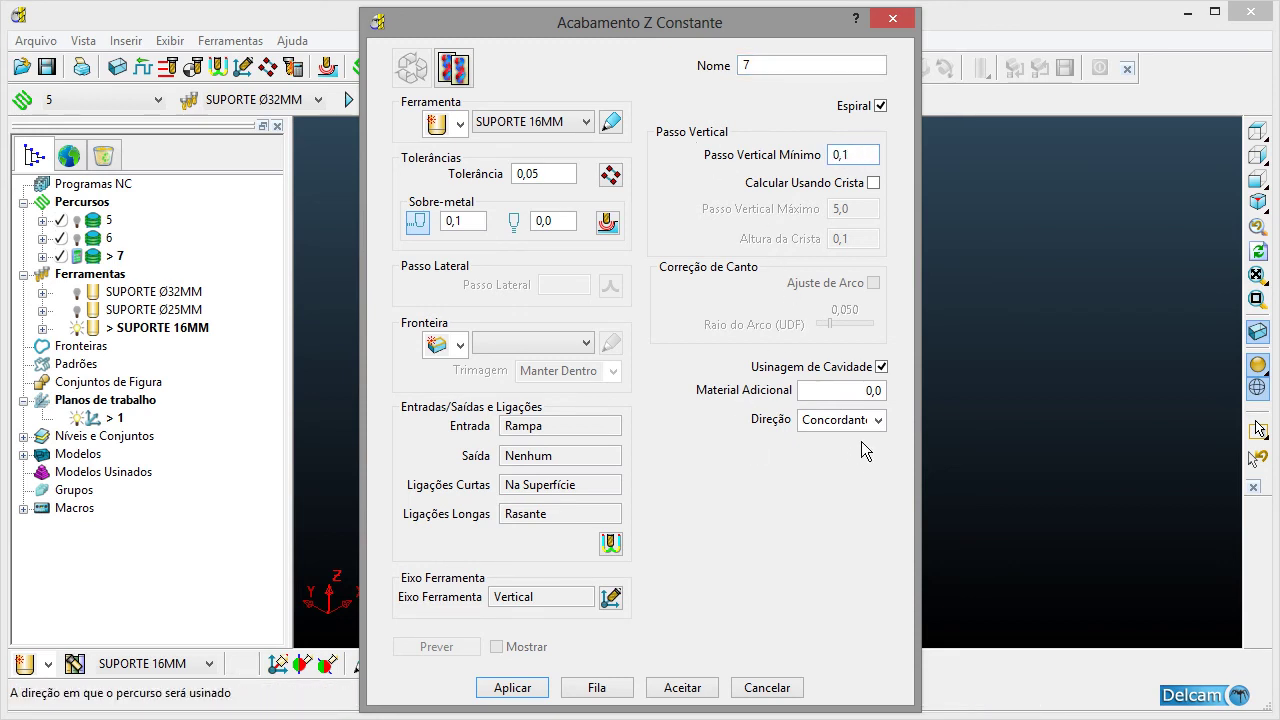
{"action": "left_click", "coordinate": [504, 697]}
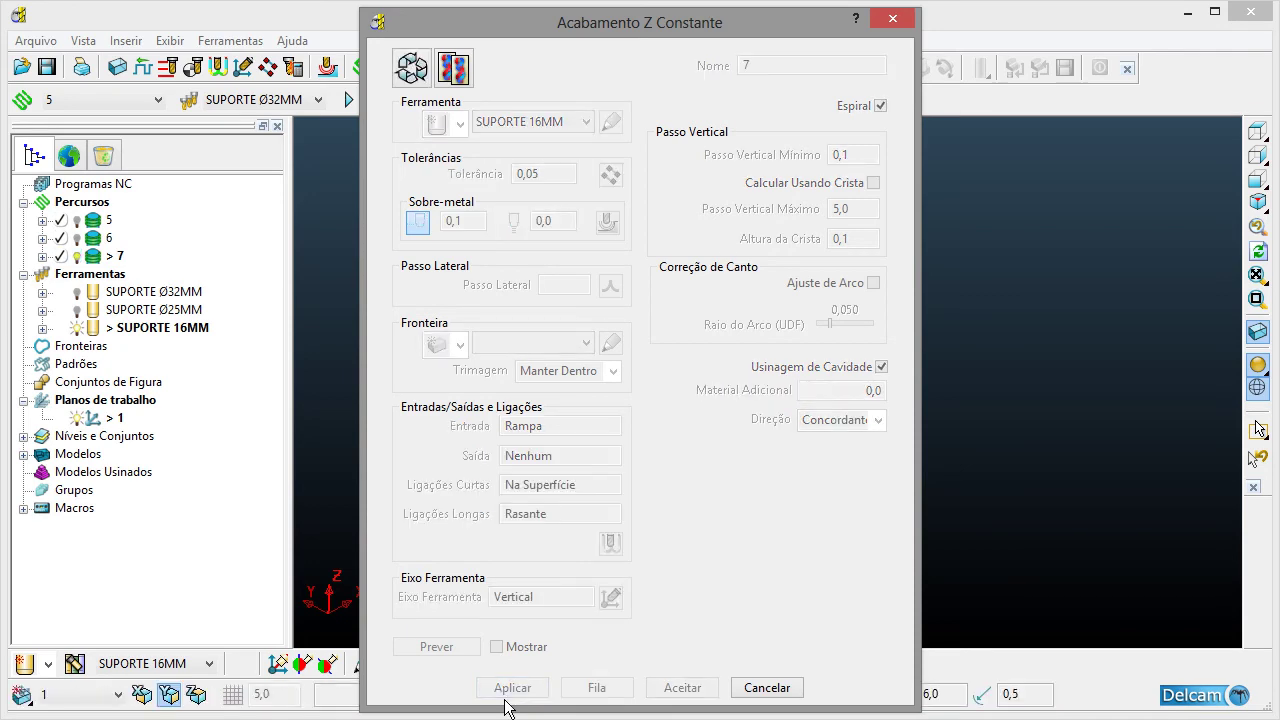
{"action": "left_click", "coordinate": [794, 694]}
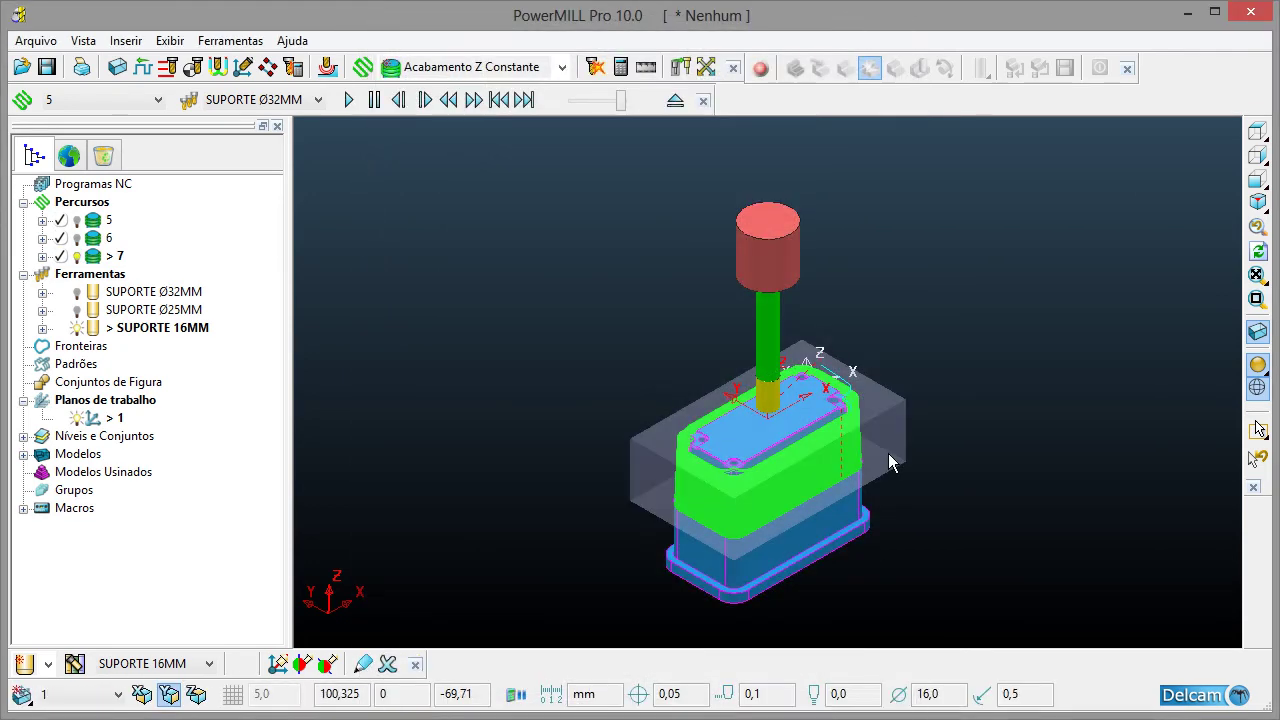
- Inspect toolpath 7's lower edge, then unlock all block limits and recalculate the block with an expansion of 0,0
{"action": "middle_click_drag", "start_coordinate": [743, 431], "coordinate": [730, 398]}
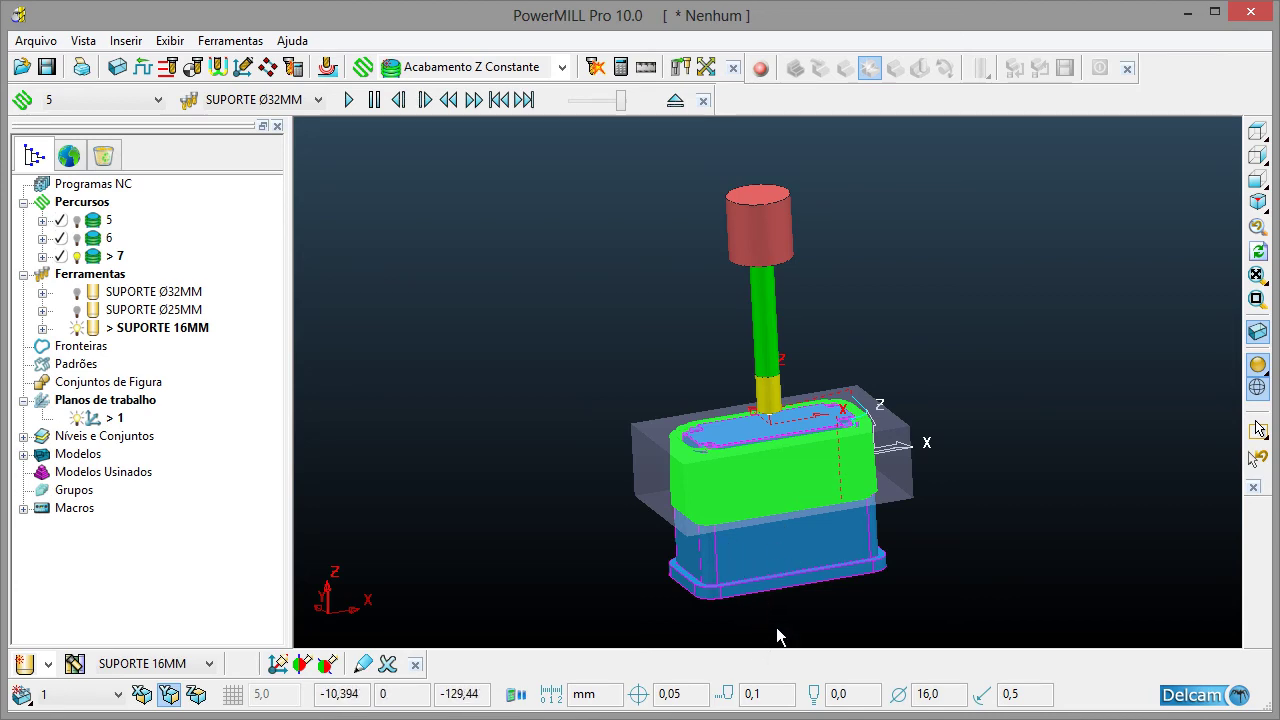
{"action": "middle_click_drag", "start_coordinate": [929, 512], "coordinate": [864, 532]}
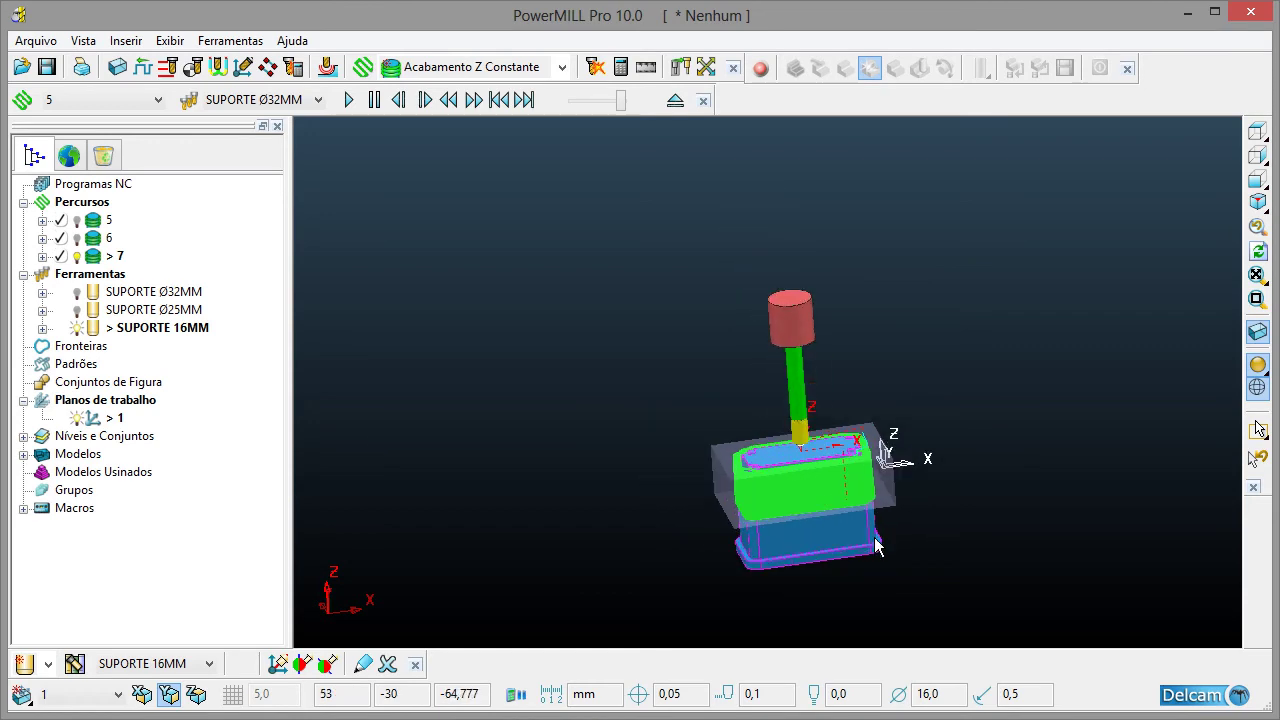
{"action": "scroll", "coordinate": [878, 532], "scroll_direction": "up", "scroll_amount": 6}
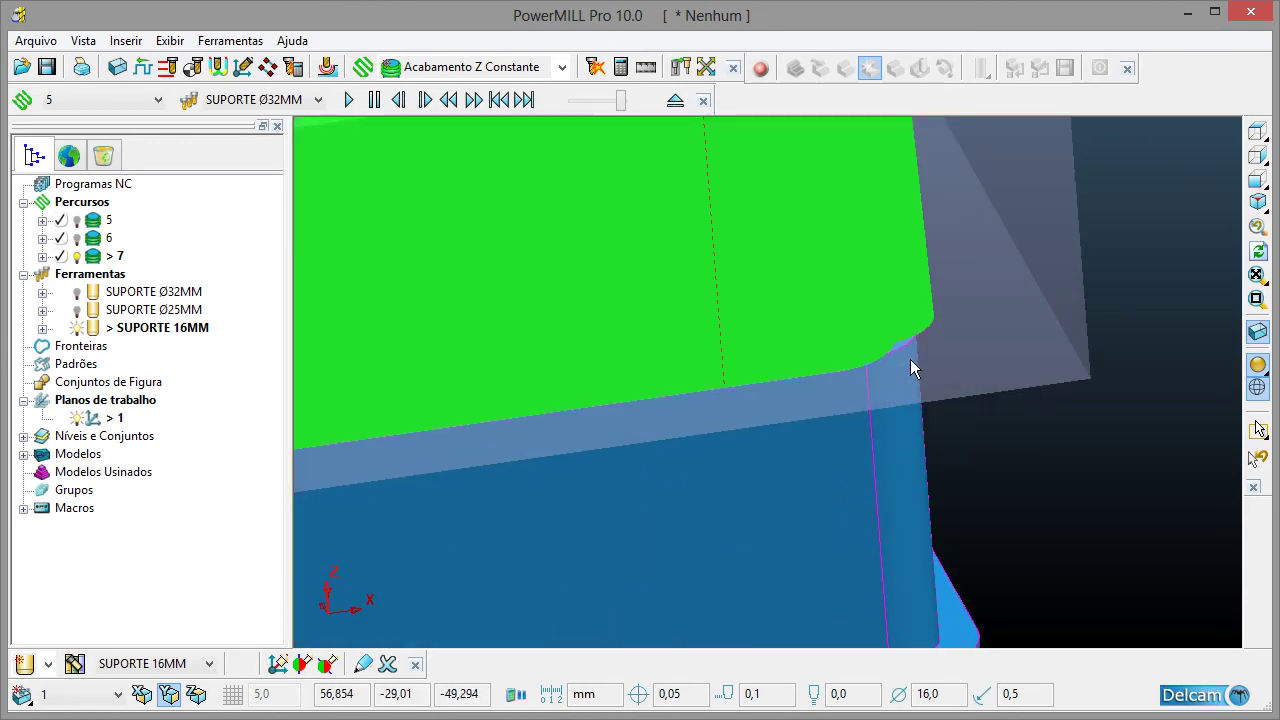
{"action": "scroll", "coordinate": [910, 359], "scroll_direction": "down", "scroll_amount": 6}
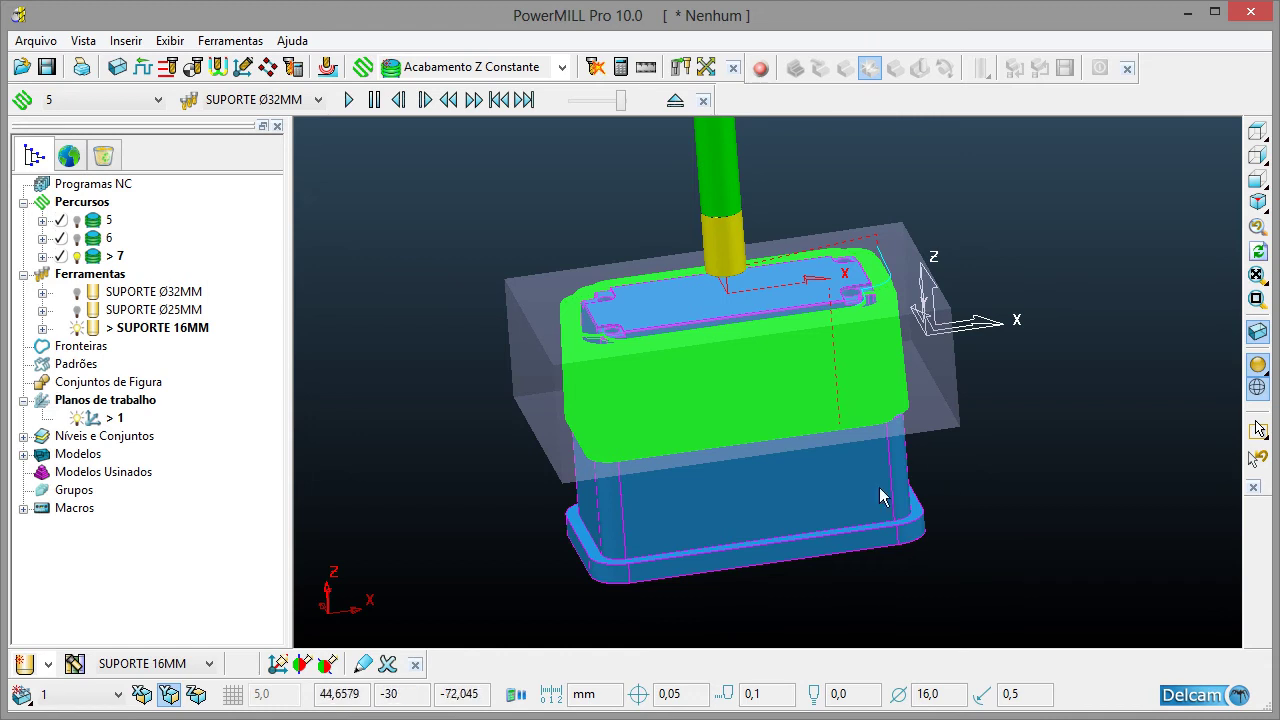
{"action": "left_click", "coordinate": [117, 67]}
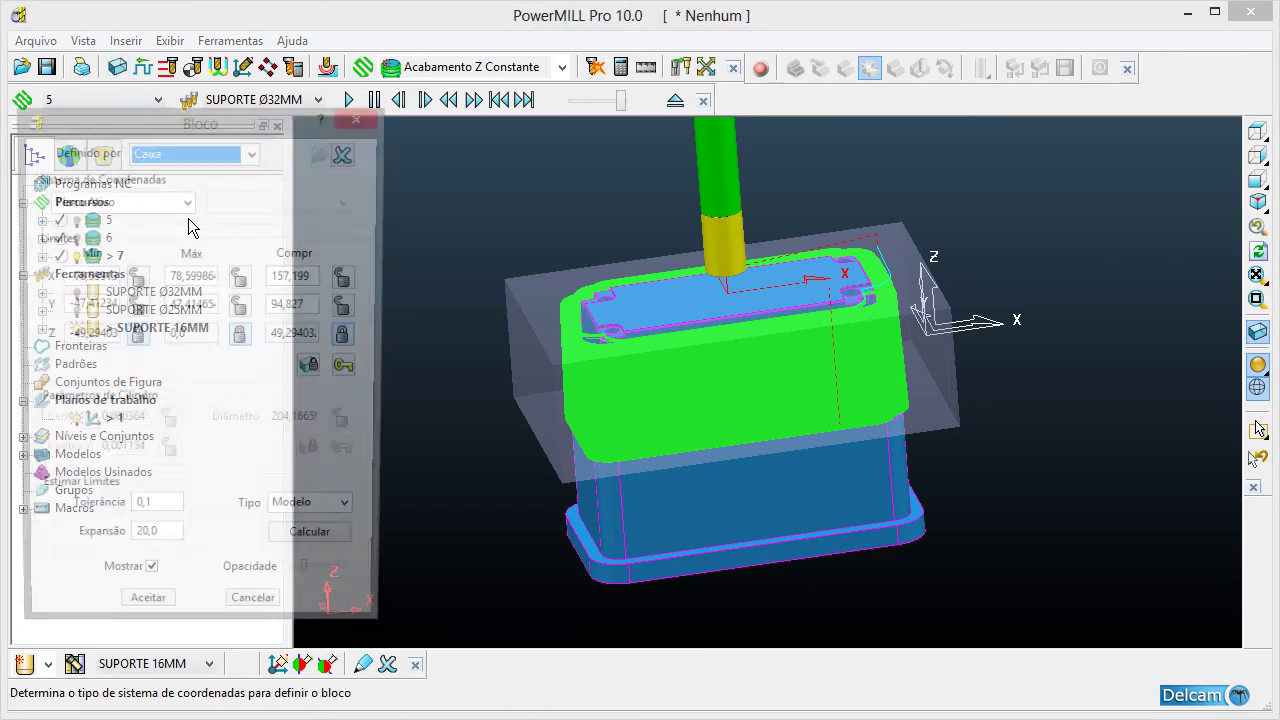
{"action": "left_click_drag", "start_coordinate": [164, 546], "coordinate": [25, 508]}
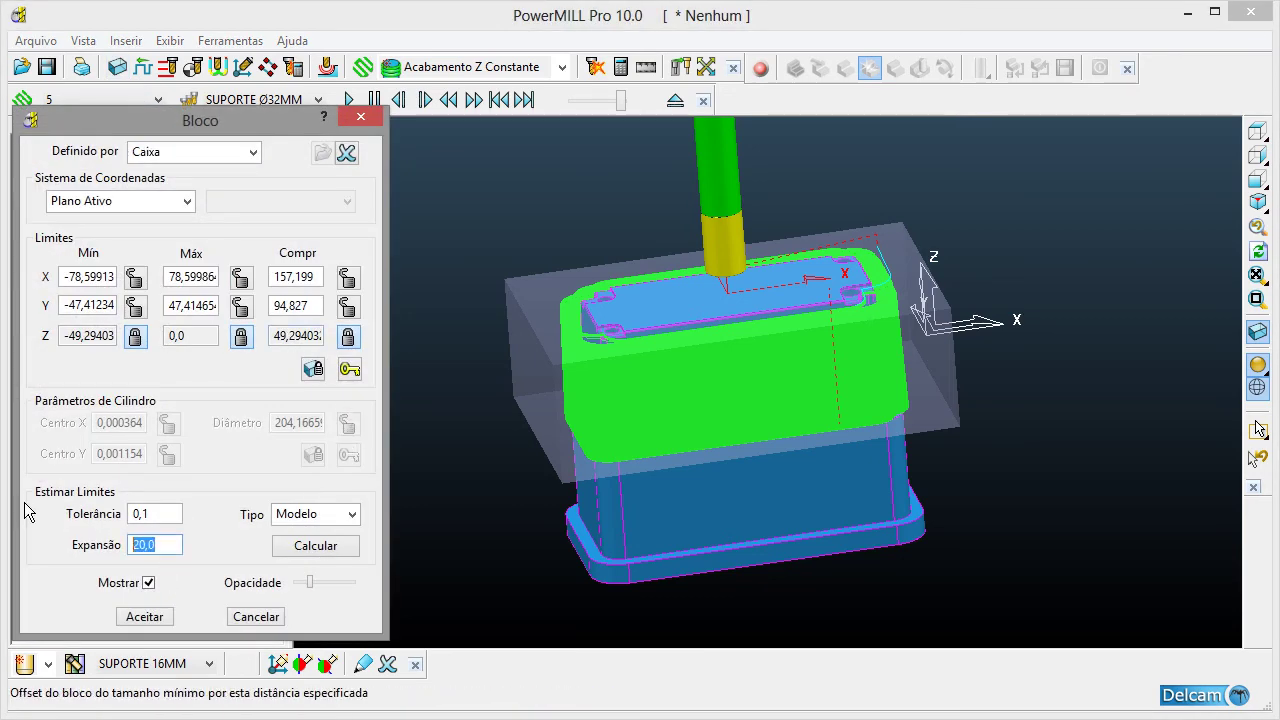
{"action": "type", "text": "0,0"}
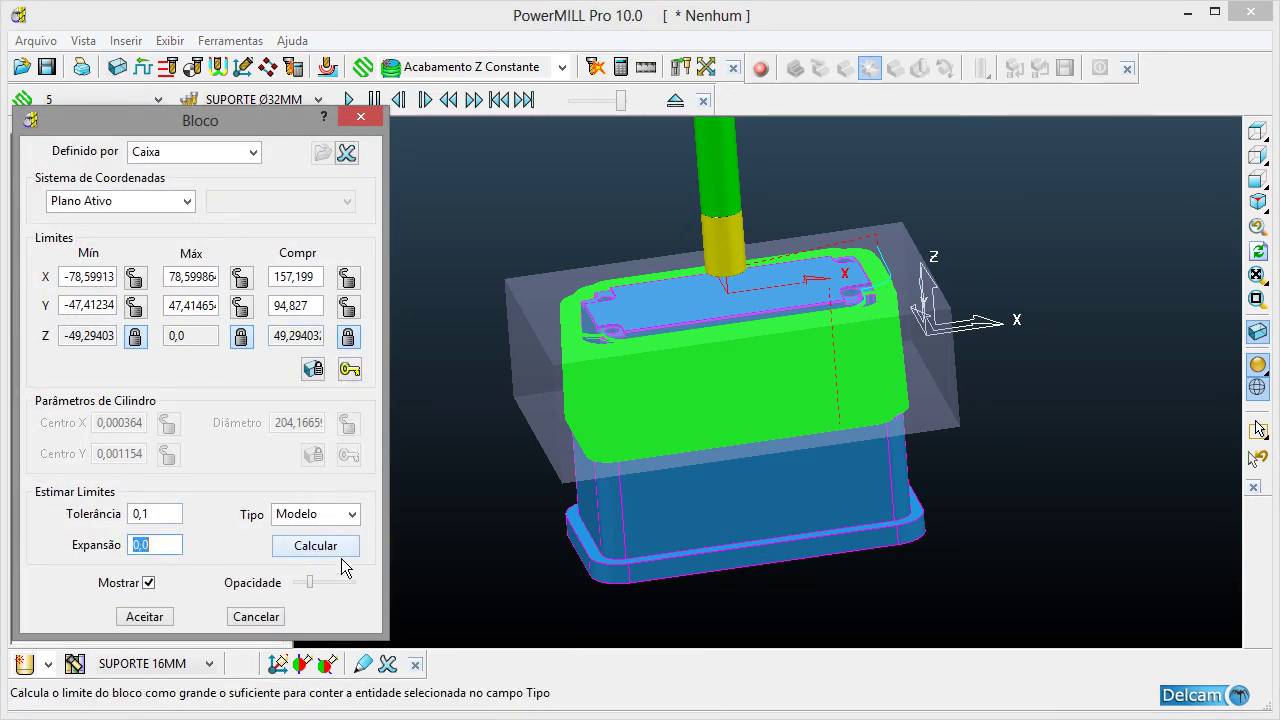
{"action": "left_click", "coordinate": [349, 370]}
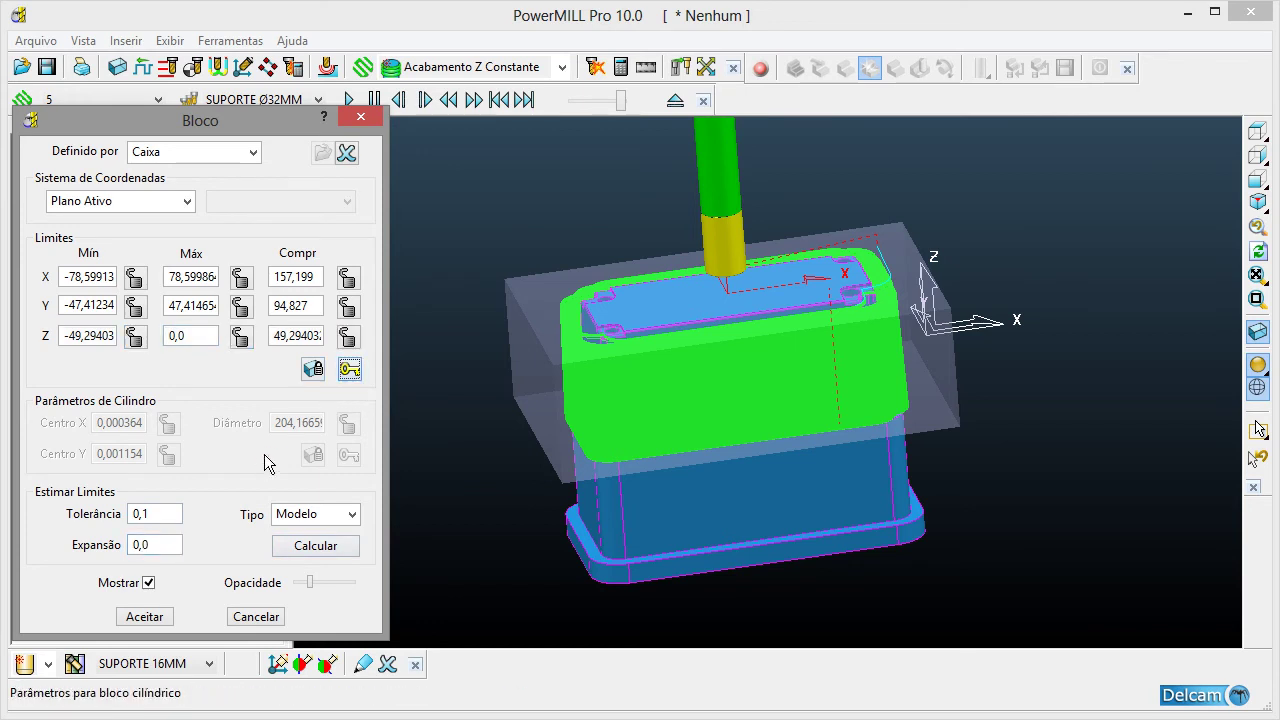
{"action": "left_click", "coordinate": [326, 555]}
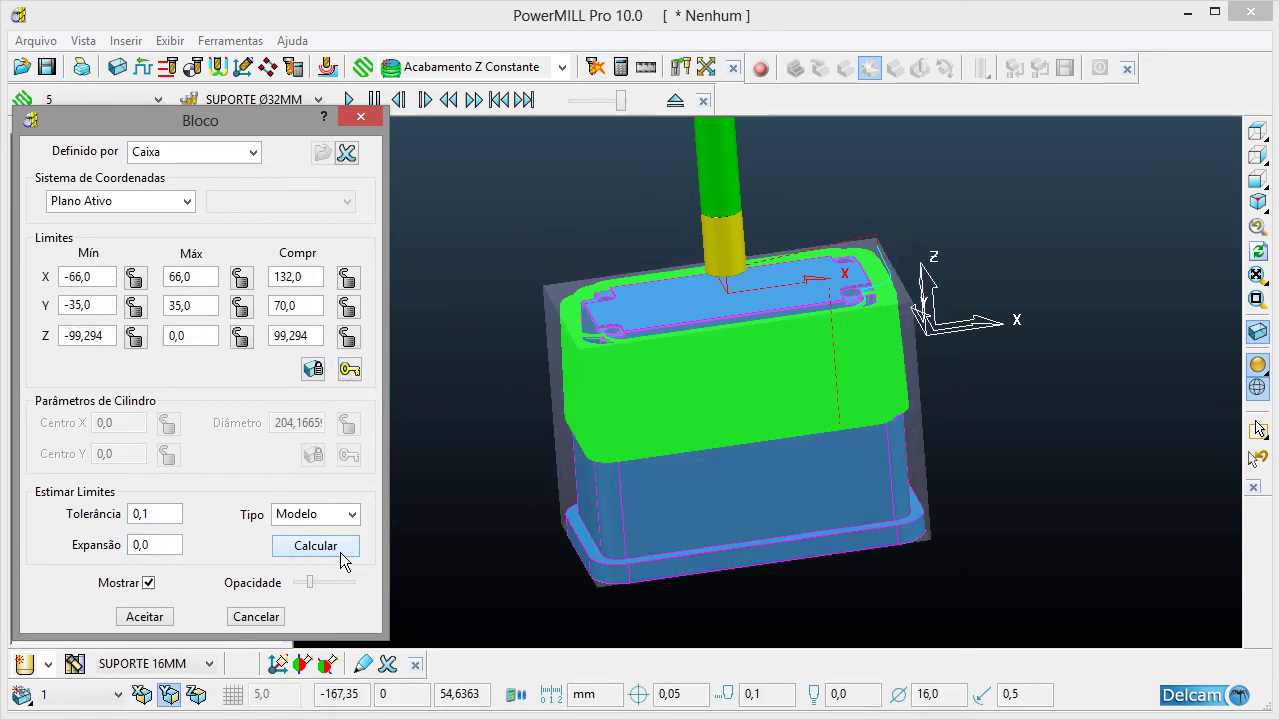
- With toolpath 7 deactivated, calculate the block around only the surfaces of the model's wider lower tiers
{"action": "left_click", "coordinate": [1262, 182]}
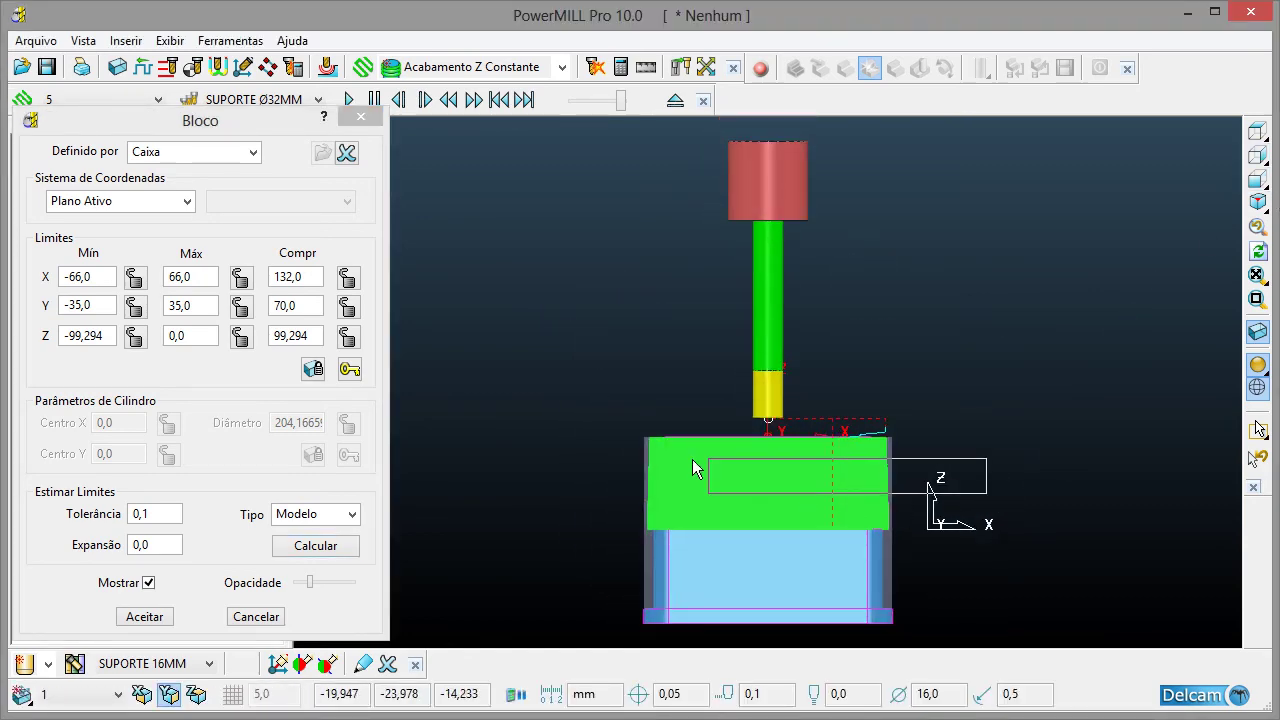
{"action": "left_click_drag", "start_coordinate": [503, 309], "coordinate": [893, 627]}
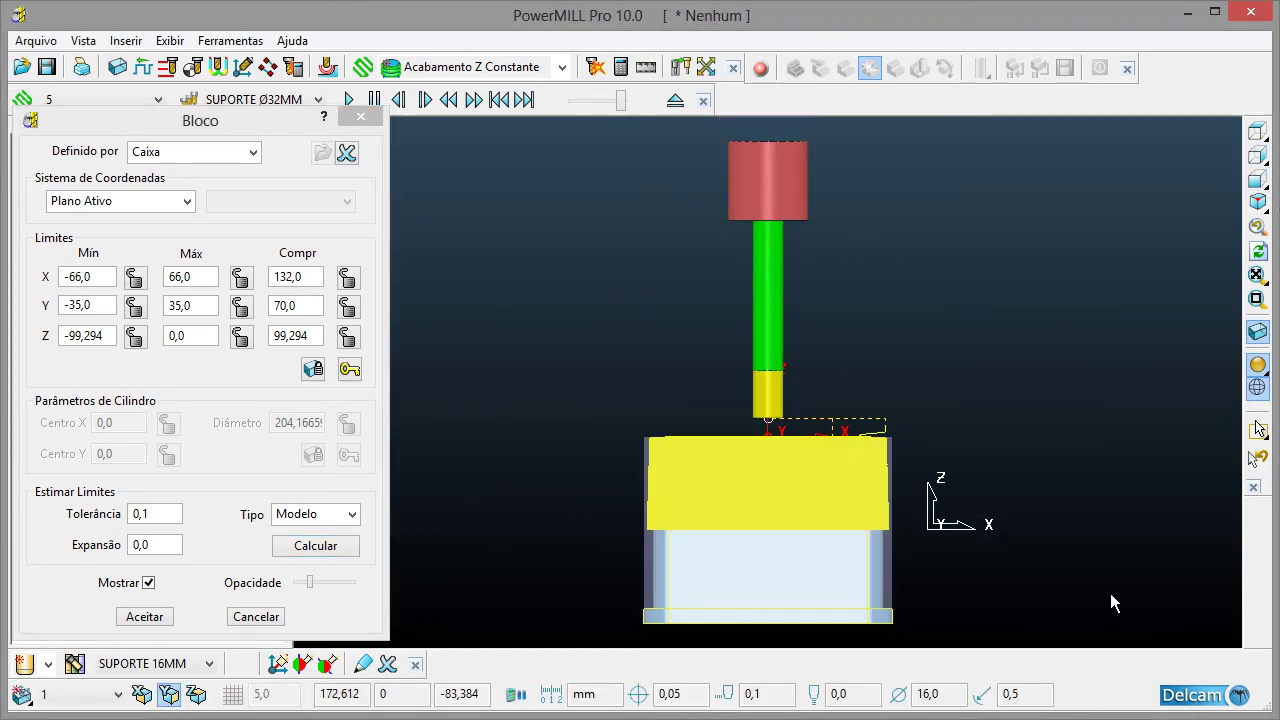
{"action": "left_click_drag", "start_coordinate": [1018, 629], "coordinate": [551, 408]}
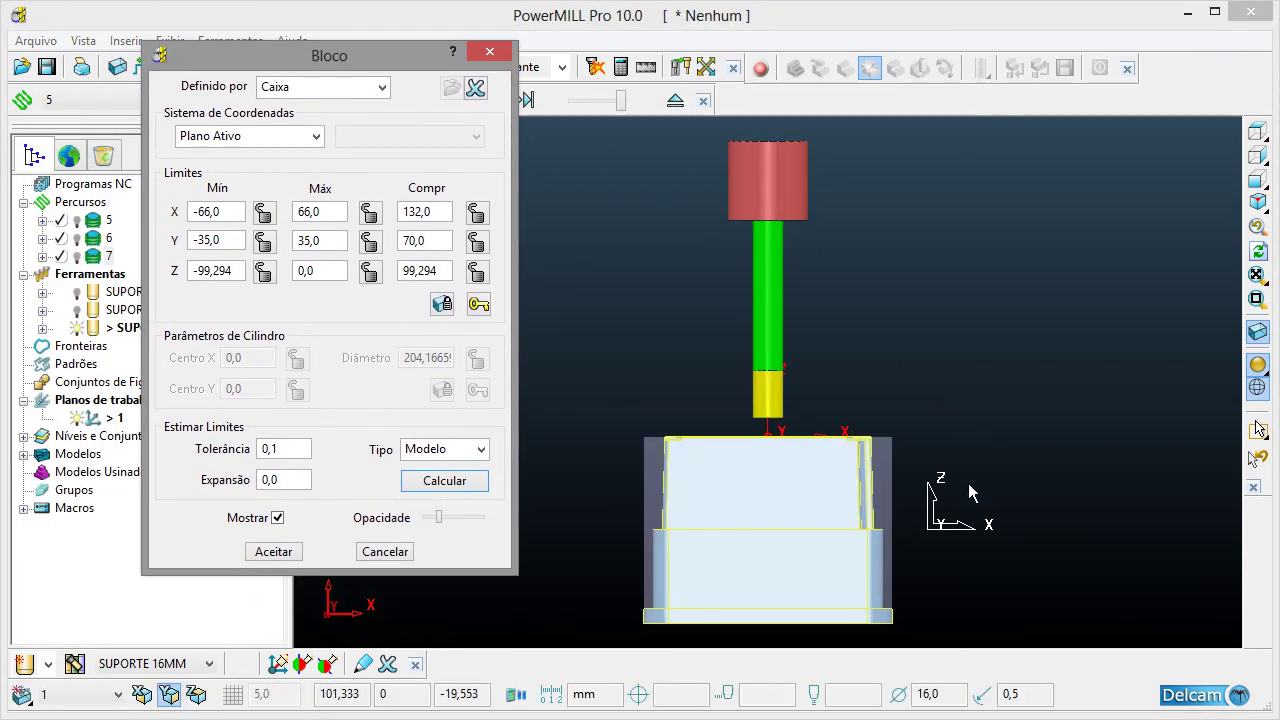
{"action": "left_click_drag", "start_coordinate": [912, 512], "coordinate": [497, 347]}
{"action": "key", "text": "Delete"}
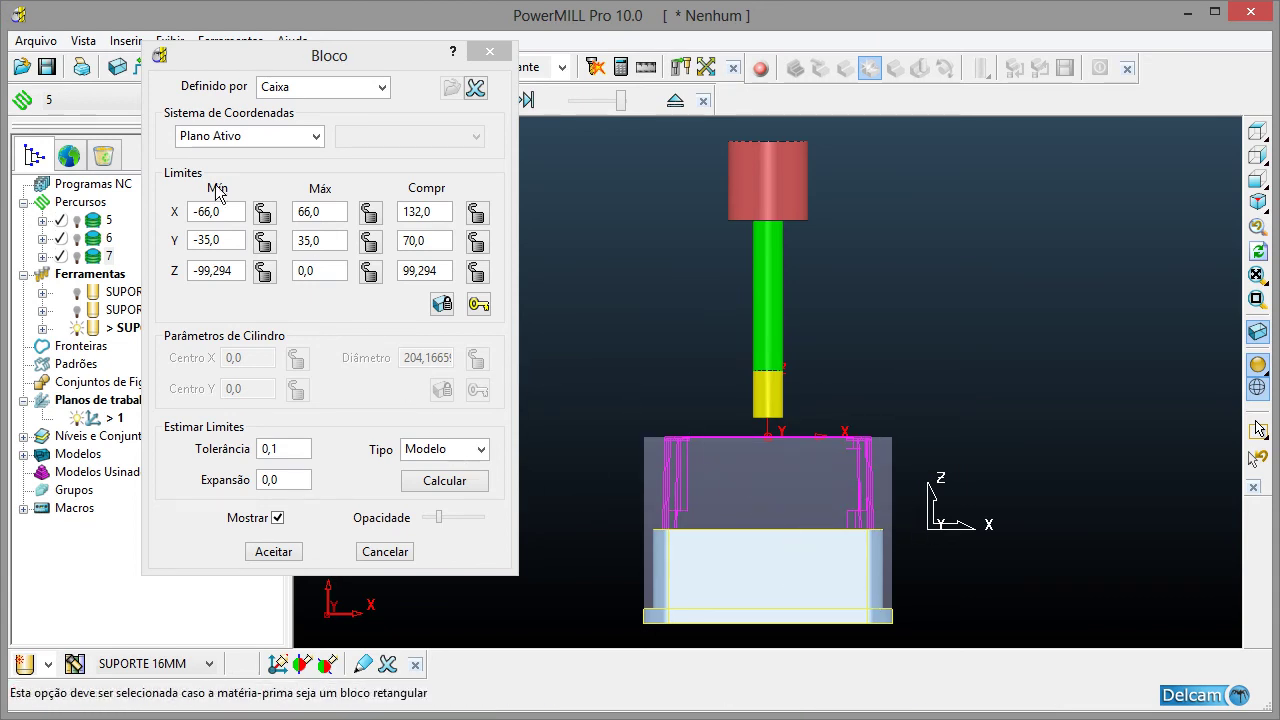
{"action": "left_click", "coordinate": [485, 490]}
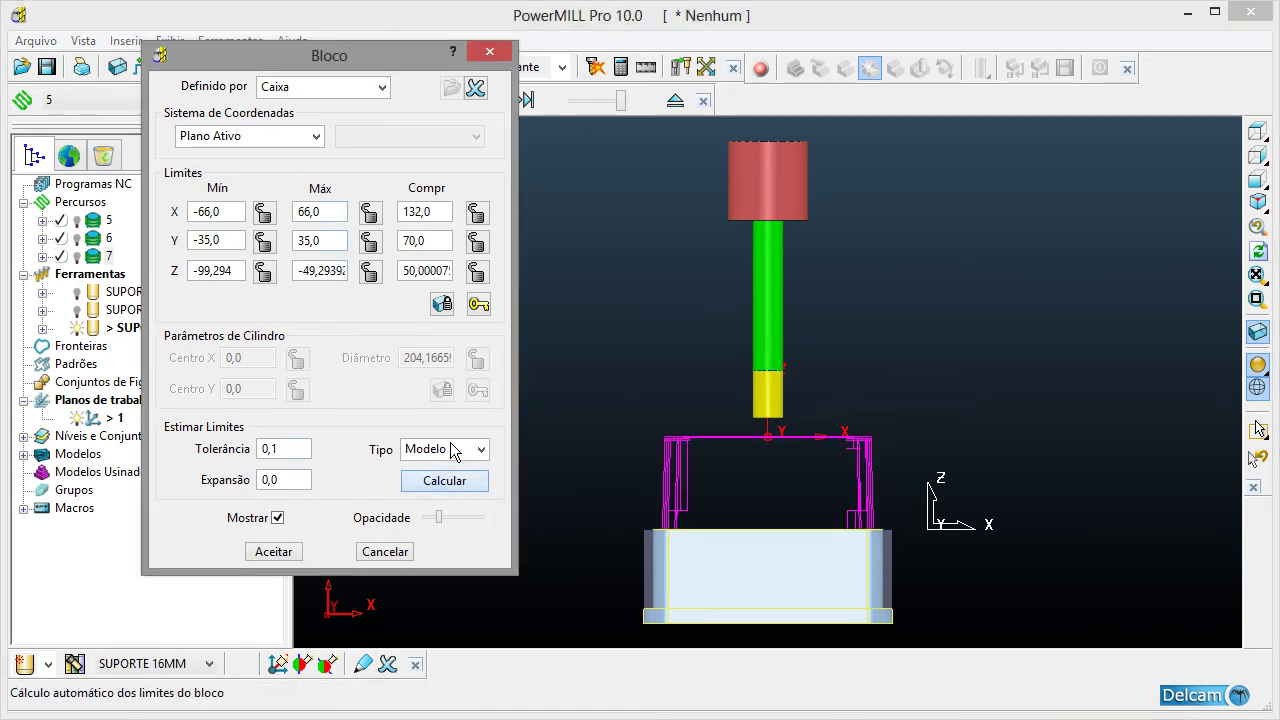
- Lock the block's Z maximum and lower its Z minimum by 2 mm to -101,294
{"action": "left_click", "coordinate": [369, 271]}
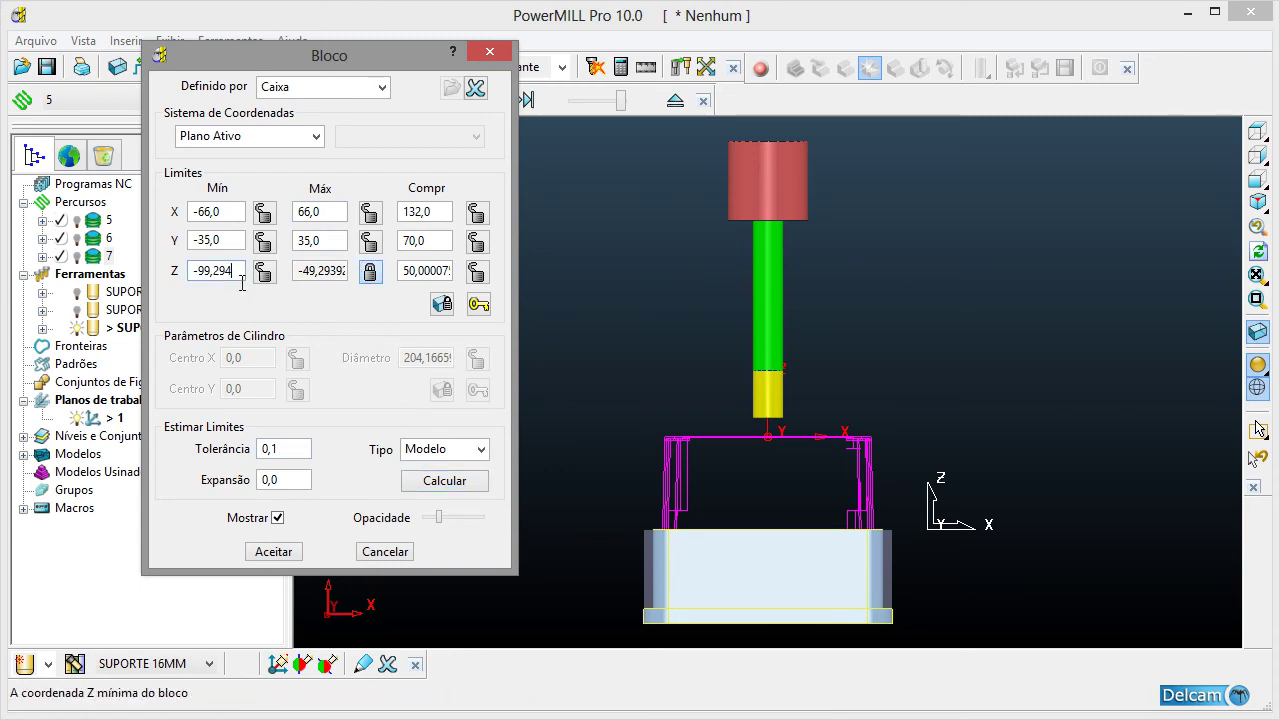
{"action": "double_click", "coordinate": [215, 271]}
{"action": "left_click", "coordinate": [241, 280]}
{"action": "type", "text": "-"}
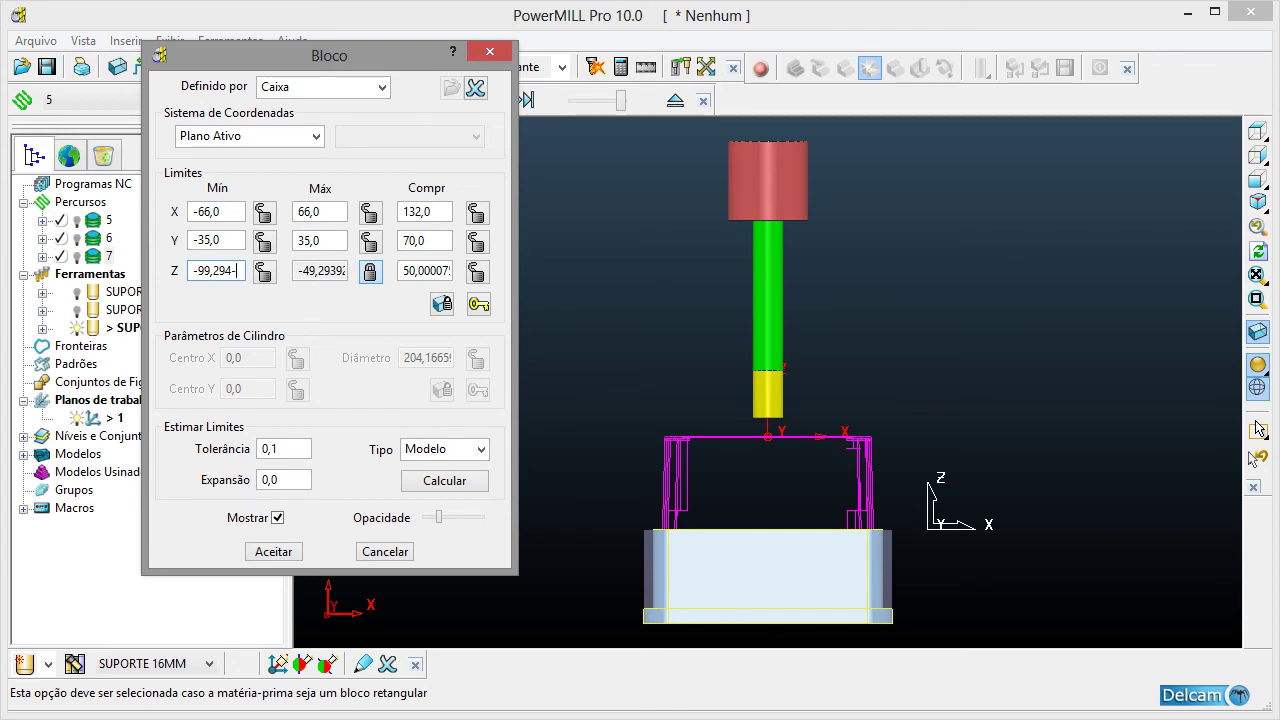
{"action": "type", "text": "49,2"}
{"action": "key", "text": "Return"}
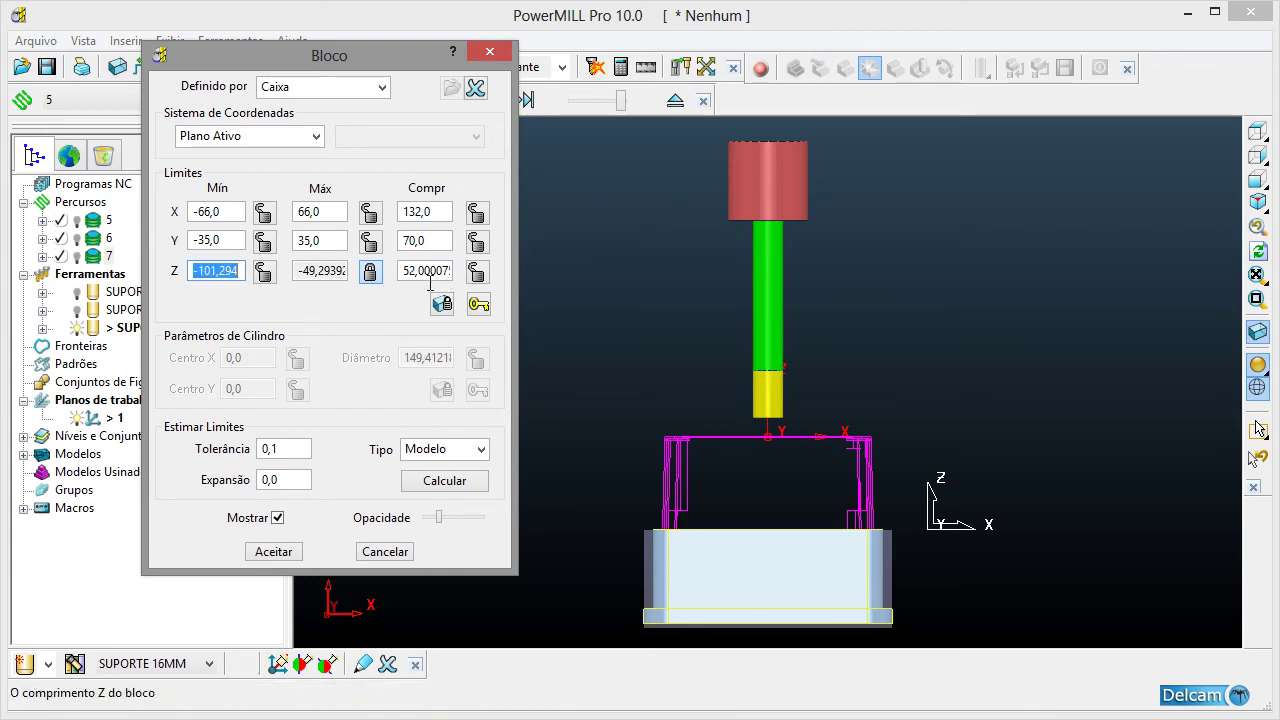
- Lock the block's Z minimum, recalculate the block with an expansion of 20, and accept it
{"action": "left_click", "coordinate": [263, 271]}
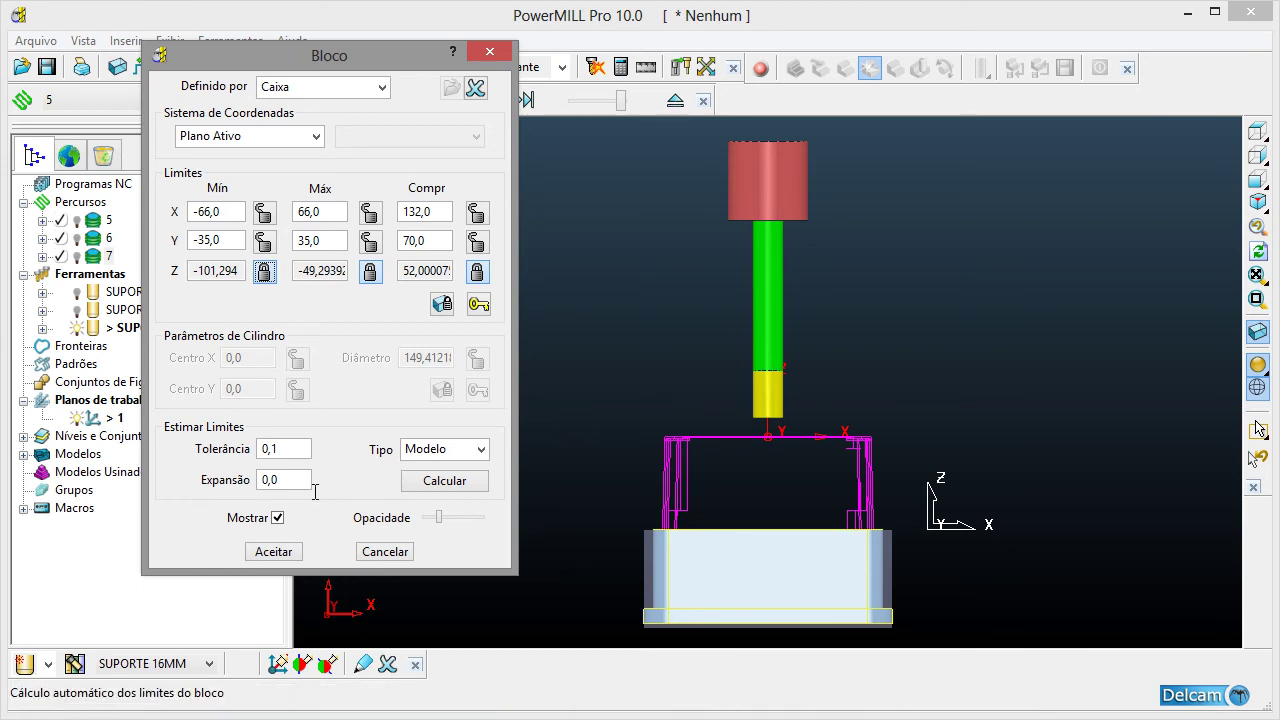
{"action": "double_click", "coordinate": [280, 480]}
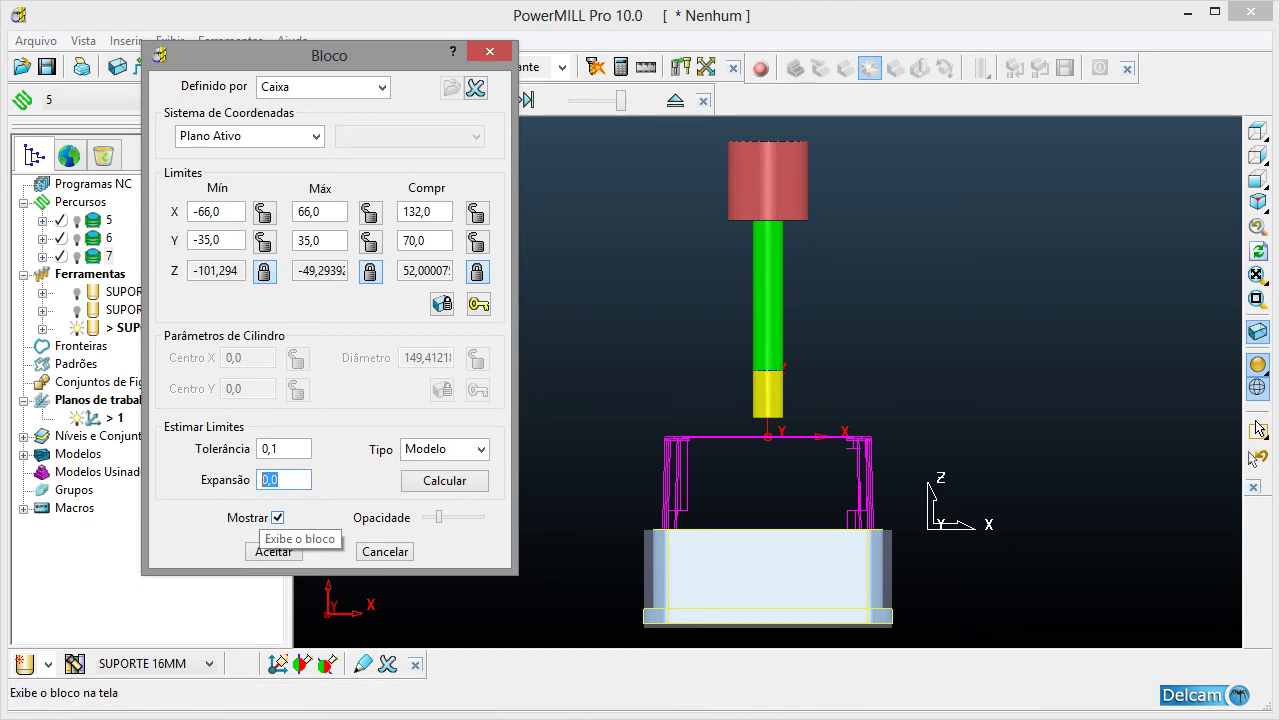
{"action": "type", "text": "20"}
{"action": "key", "text": "Return"}
{"action": "left_click", "coordinate": [408, 484]}
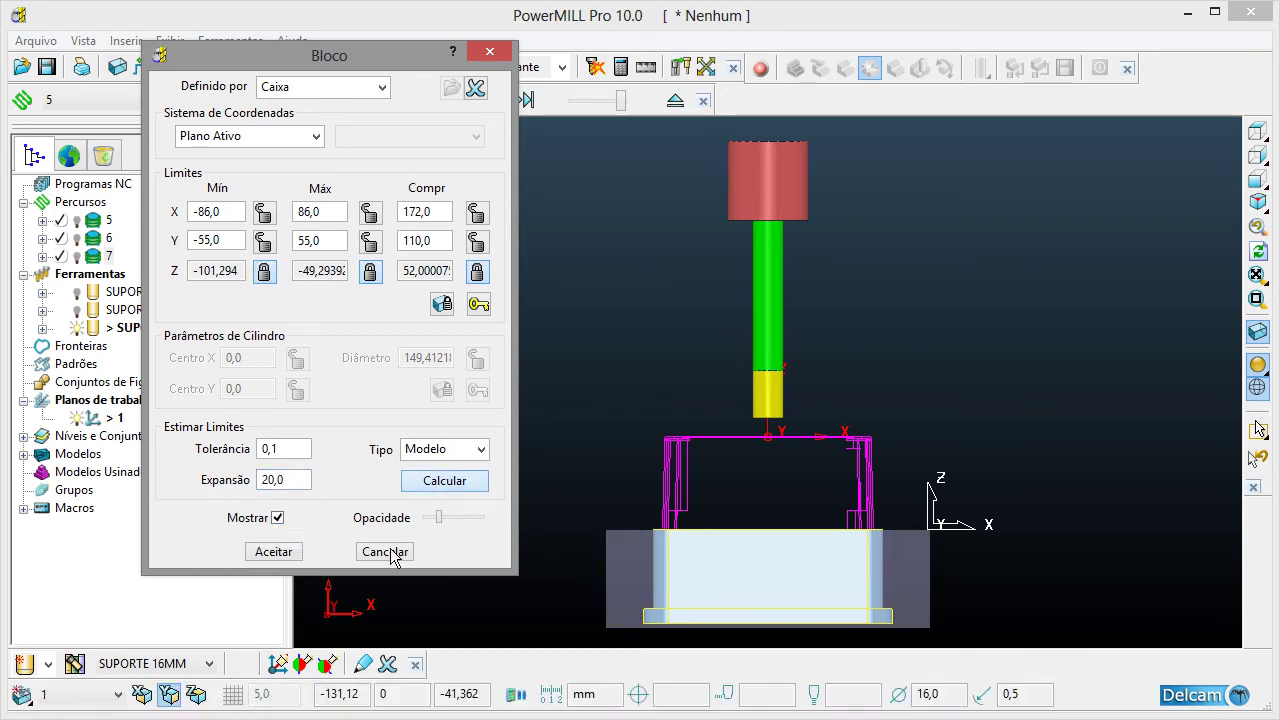
{"action": "left_click", "coordinate": [263, 551]}
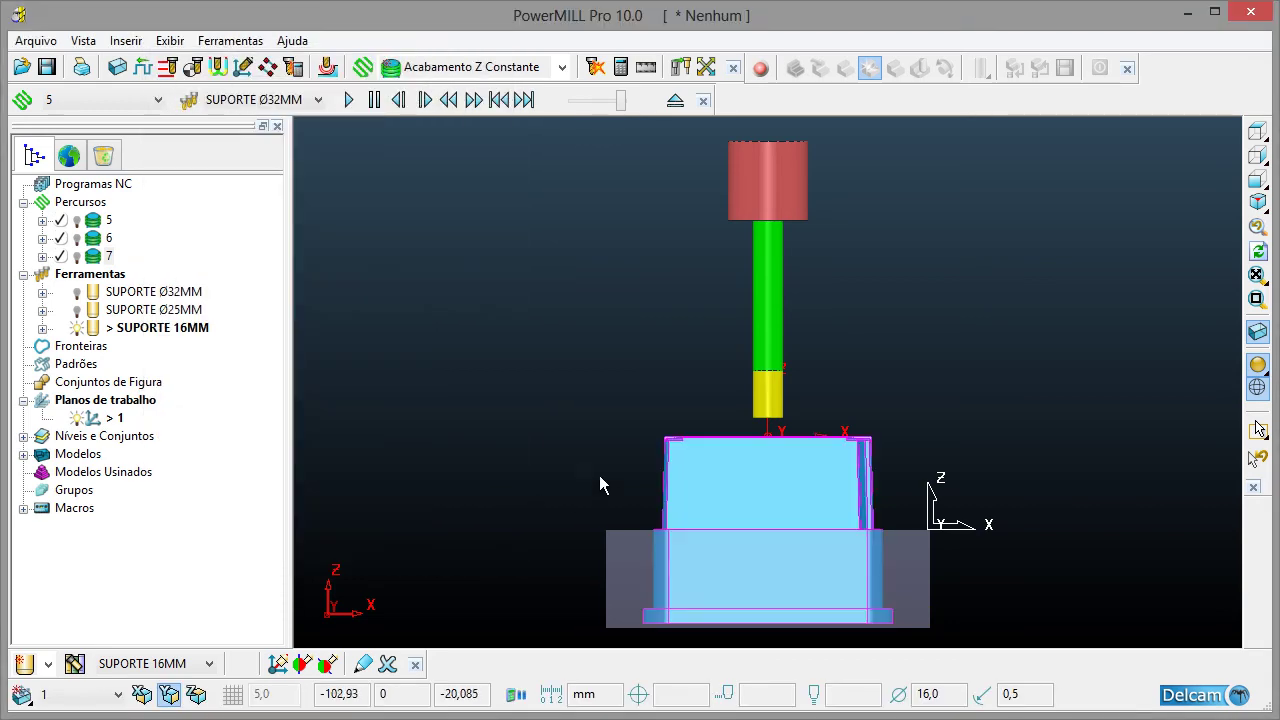
- Start a new constant Z finishing toolpath named 8 with a tolerance of 0,02
{"action": "left_click", "coordinate": [1257, 201]}
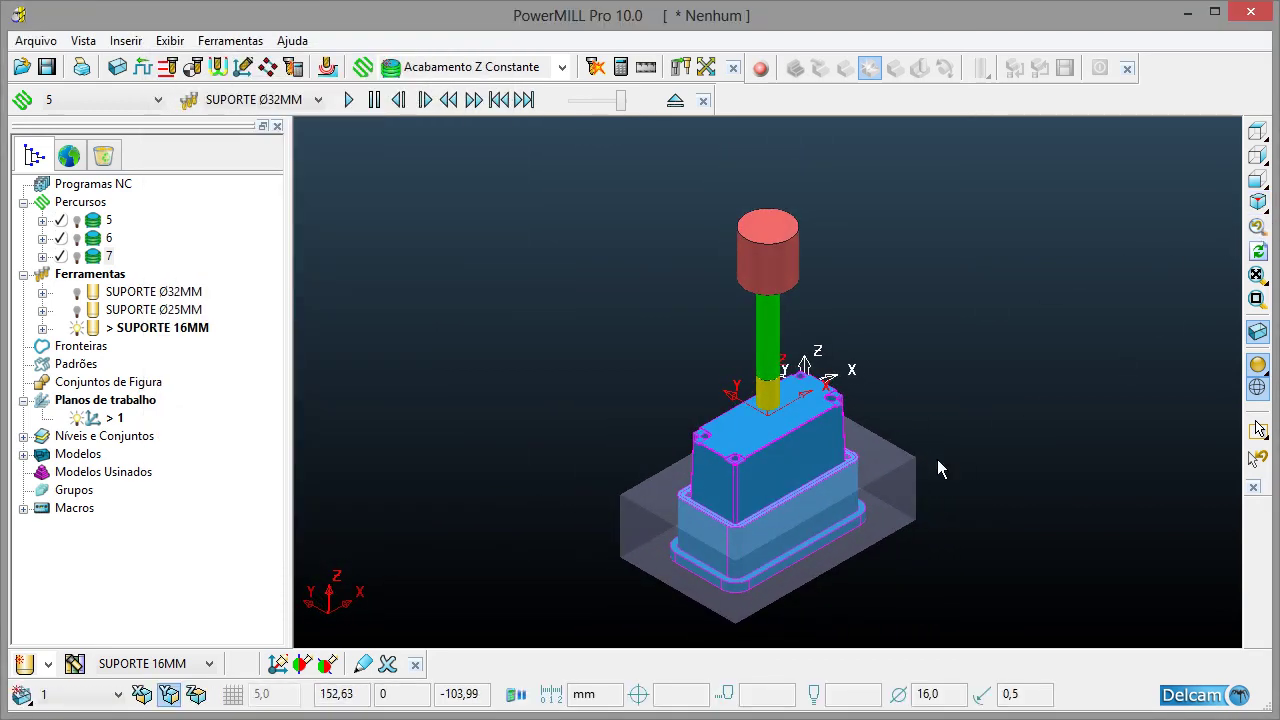
{"action": "left_click", "coordinate": [494, 72]}
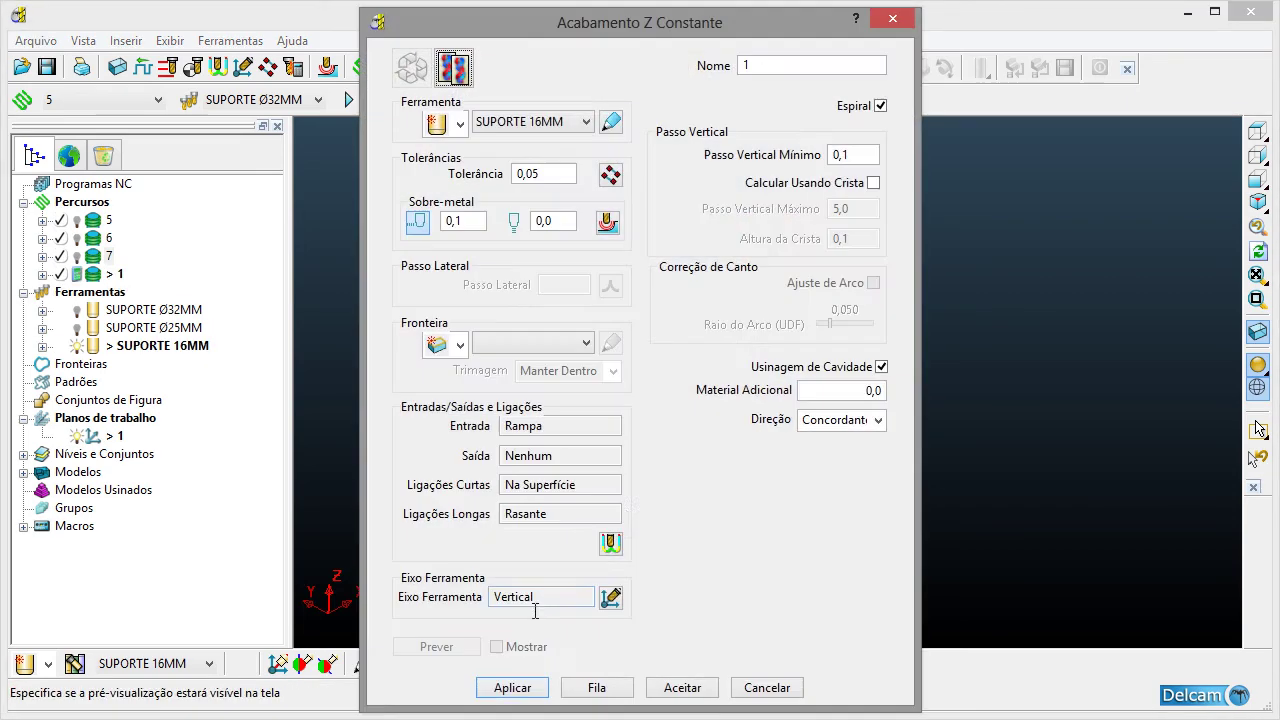
{"action": "double_click", "coordinate": [784, 66]}
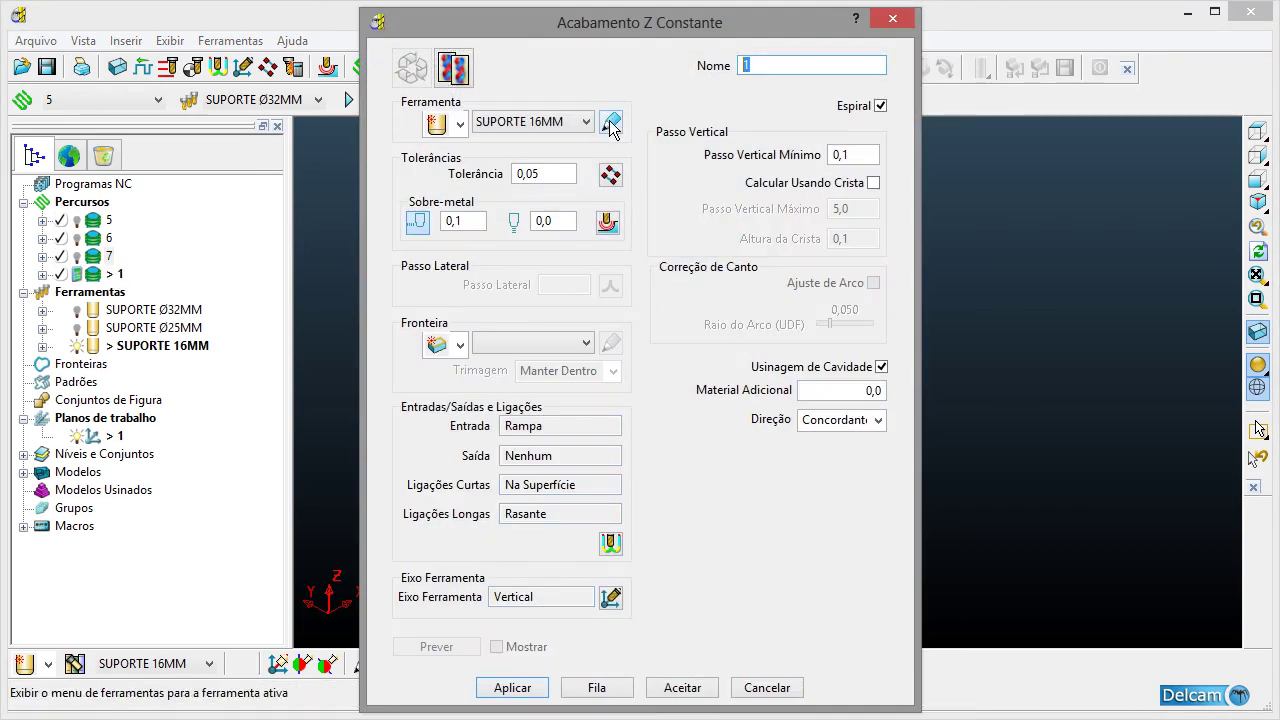
{"action": "type", "text": "8"}
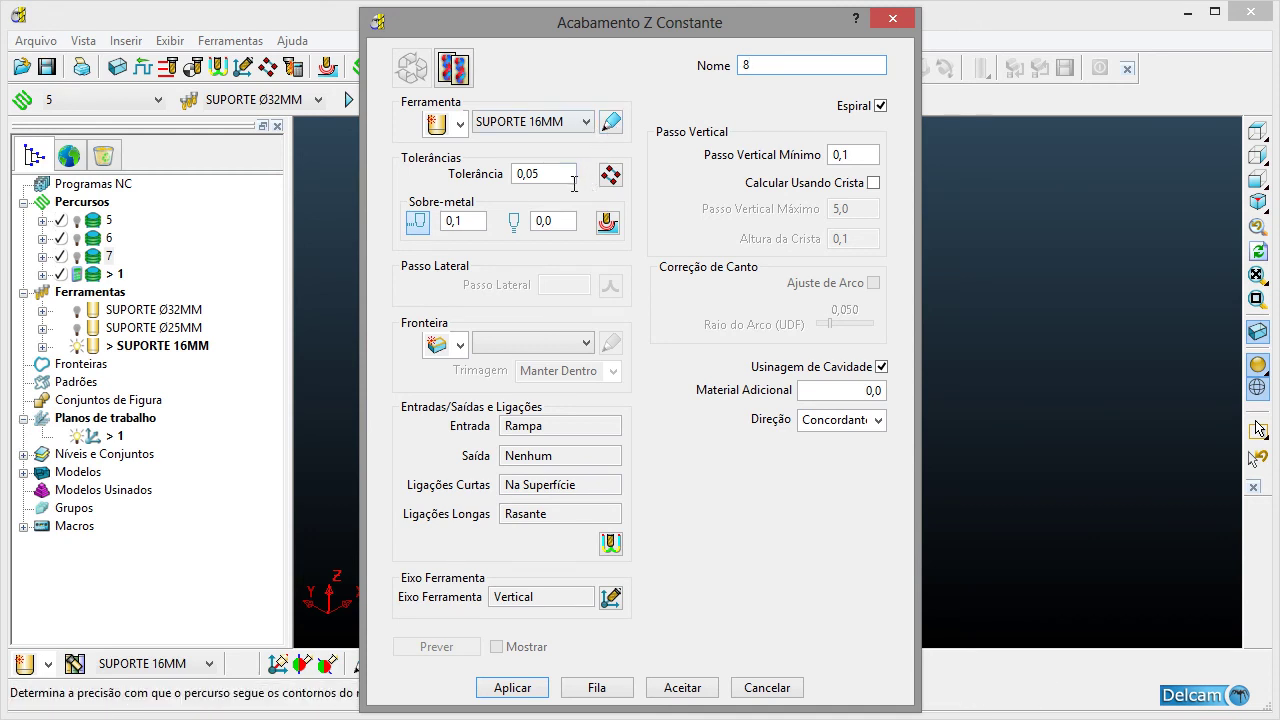
{"action": "double_click", "coordinate": [545, 174]}
{"action": "type", "text": "0"}
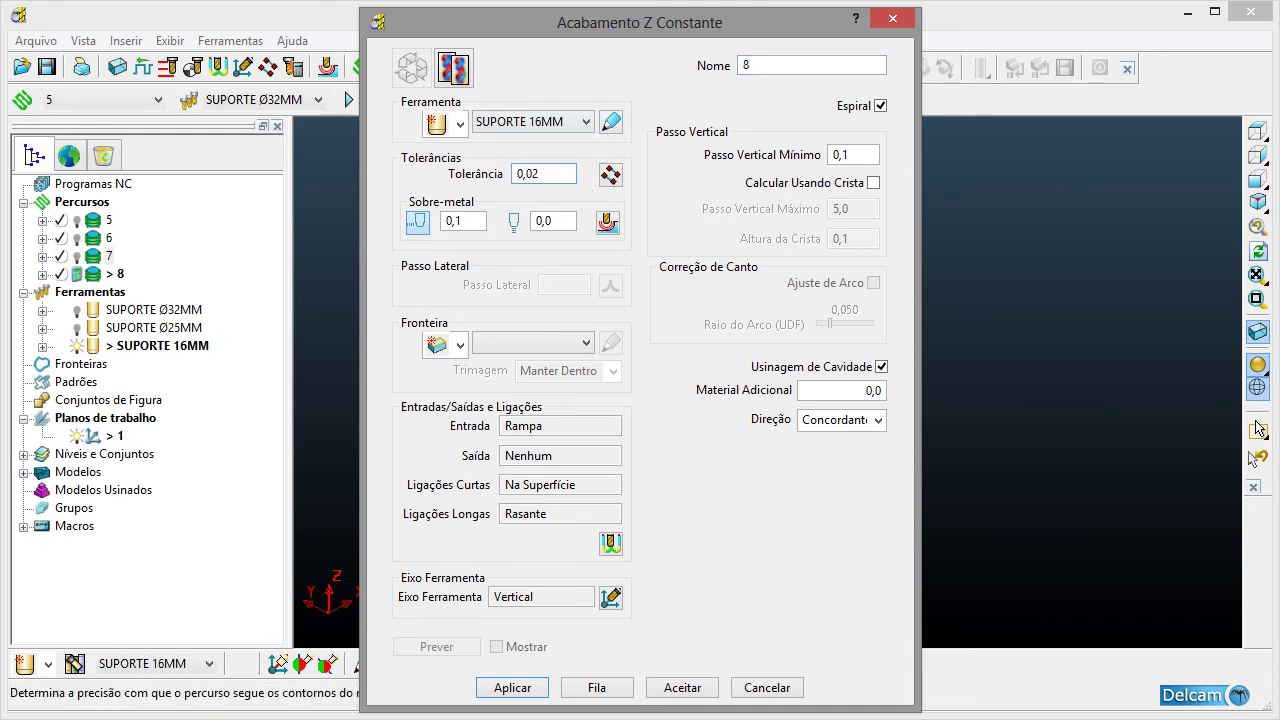
{"action": "type", "text": ",02"}
{"action": "key", "text": "Tab"}
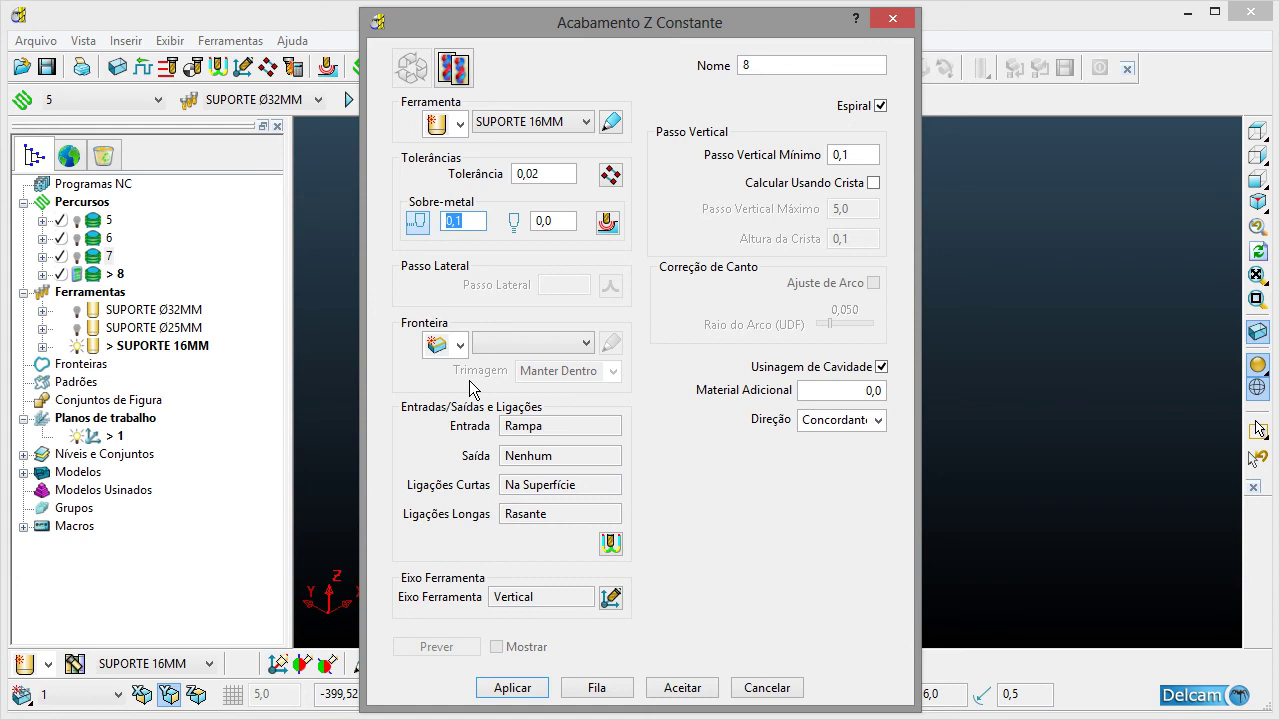
- Set toolpath 8's radial thickness to -0,01 and minimum vertical step to 0,5, calculate it, and close the strategy form
{"action": "type", "text": "-"}
{"action": "left_click", "coordinate": [573, 228]}
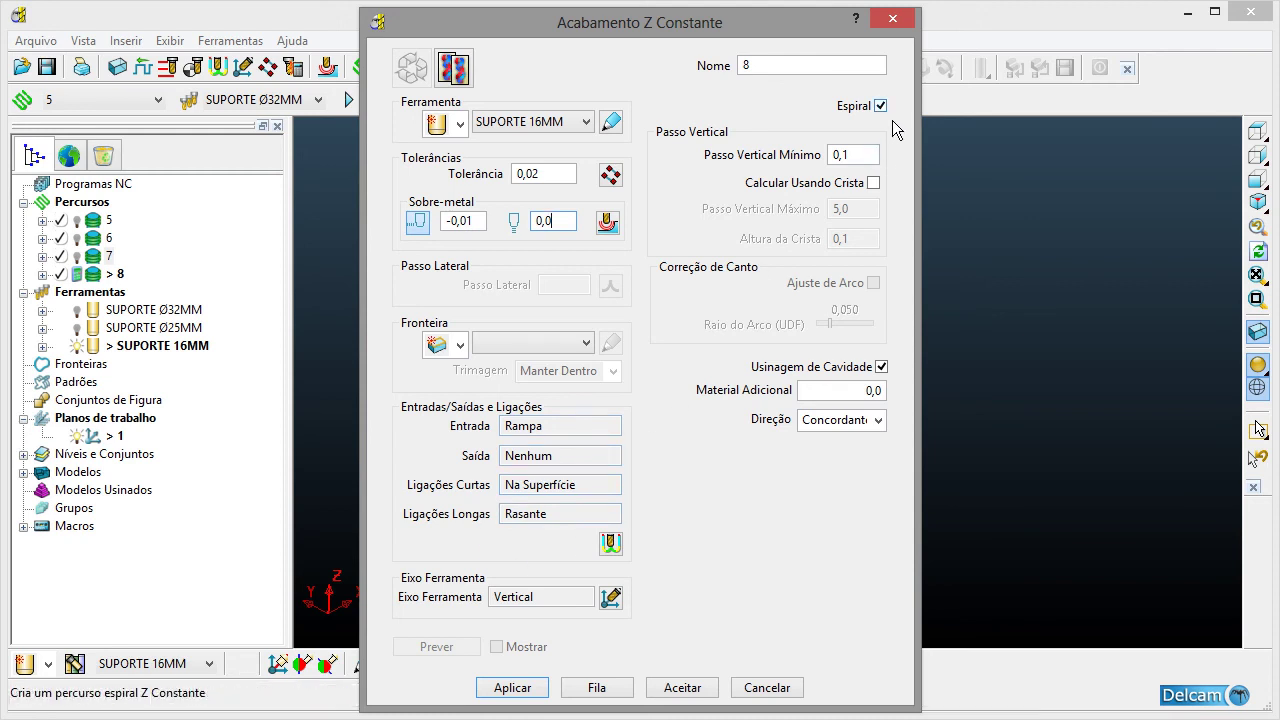
{"action": "left_click_drag", "start_coordinate": [873, 158], "coordinate": [715, 158]}
{"action": "type", "text": "0,"}
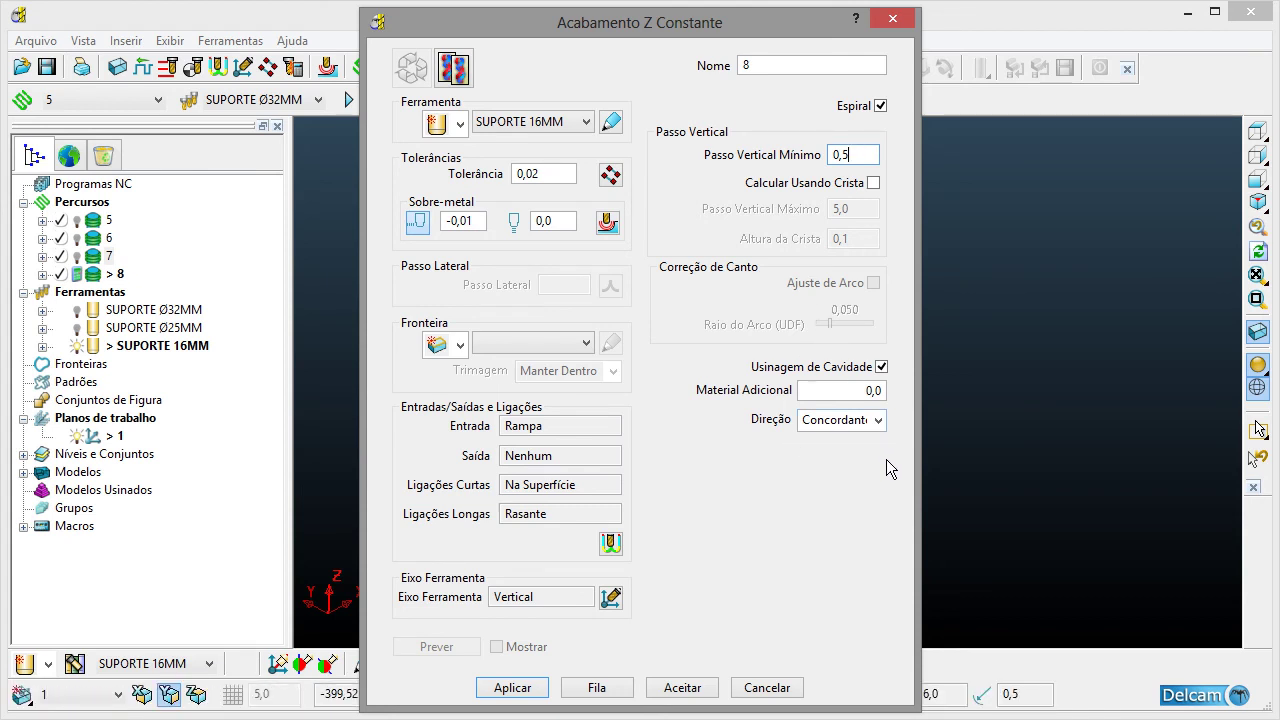
{"action": "left_click", "coordinate": [522, 697]}
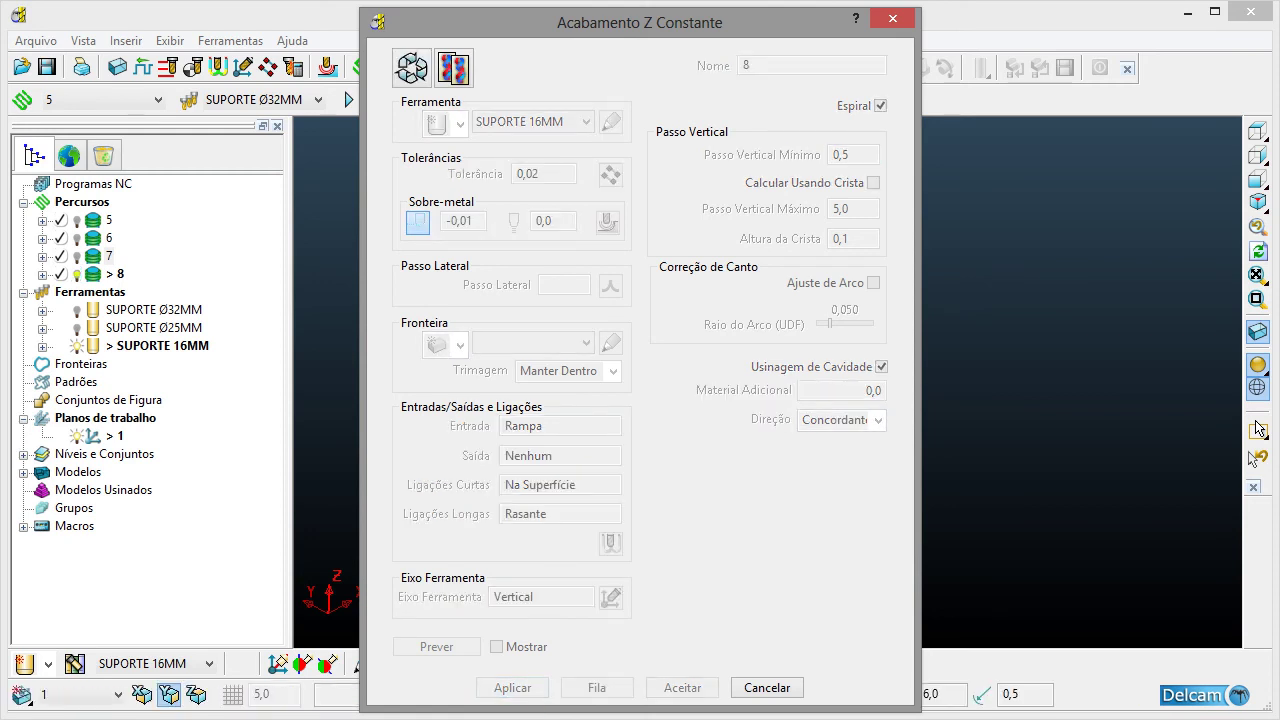
{"action": "left_click", "coordinate": [795, 689]}
- Review the toolpaths on the model by activating 5, 6, 7 and 8 one after another
{"action": "middle_click_drag", "start_coordinate": [901, 413], "coordinate": [1000, 400]}
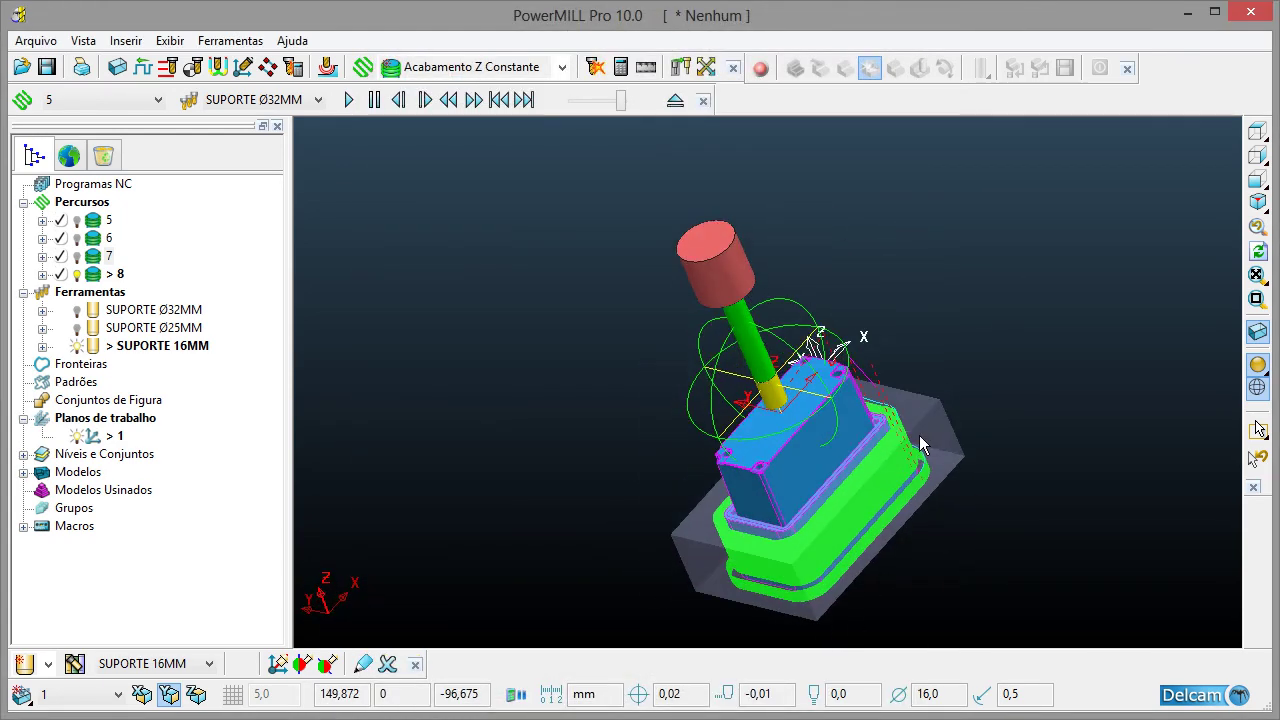
{"action": "left_click", "coordinate": [1258, 201]}
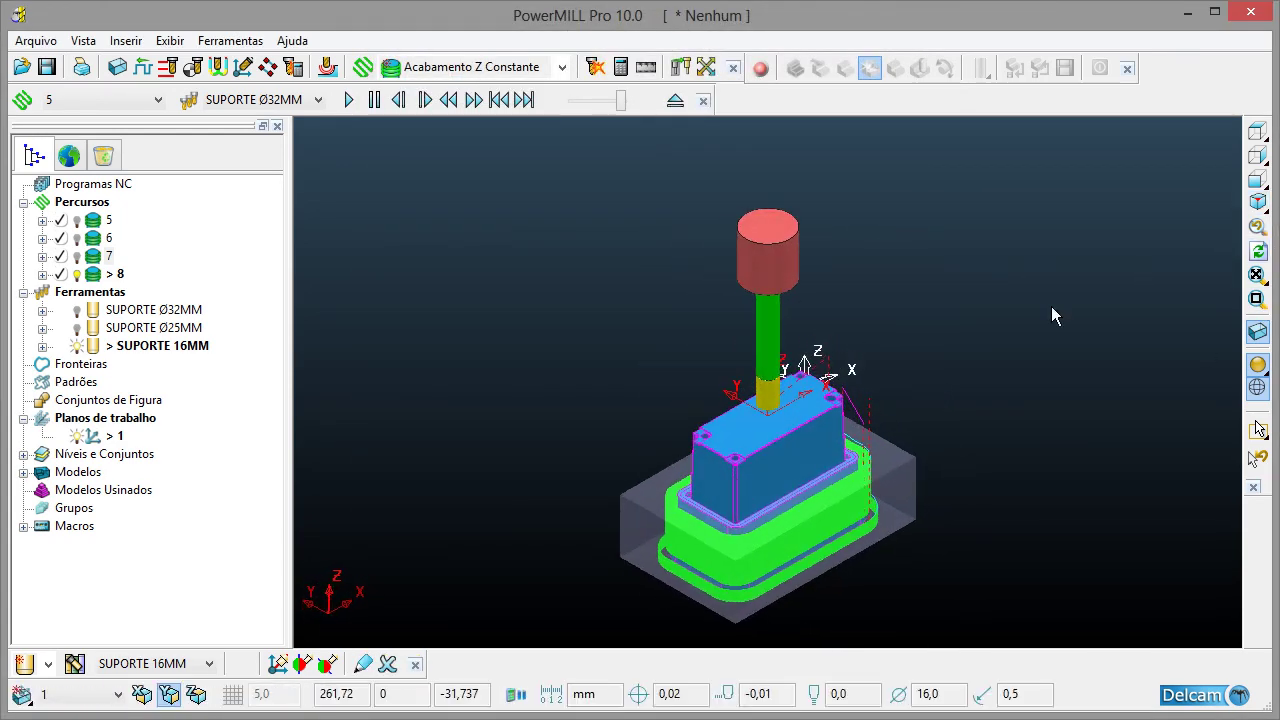
{"action": "double_click", "coordinate": [106, 220]}
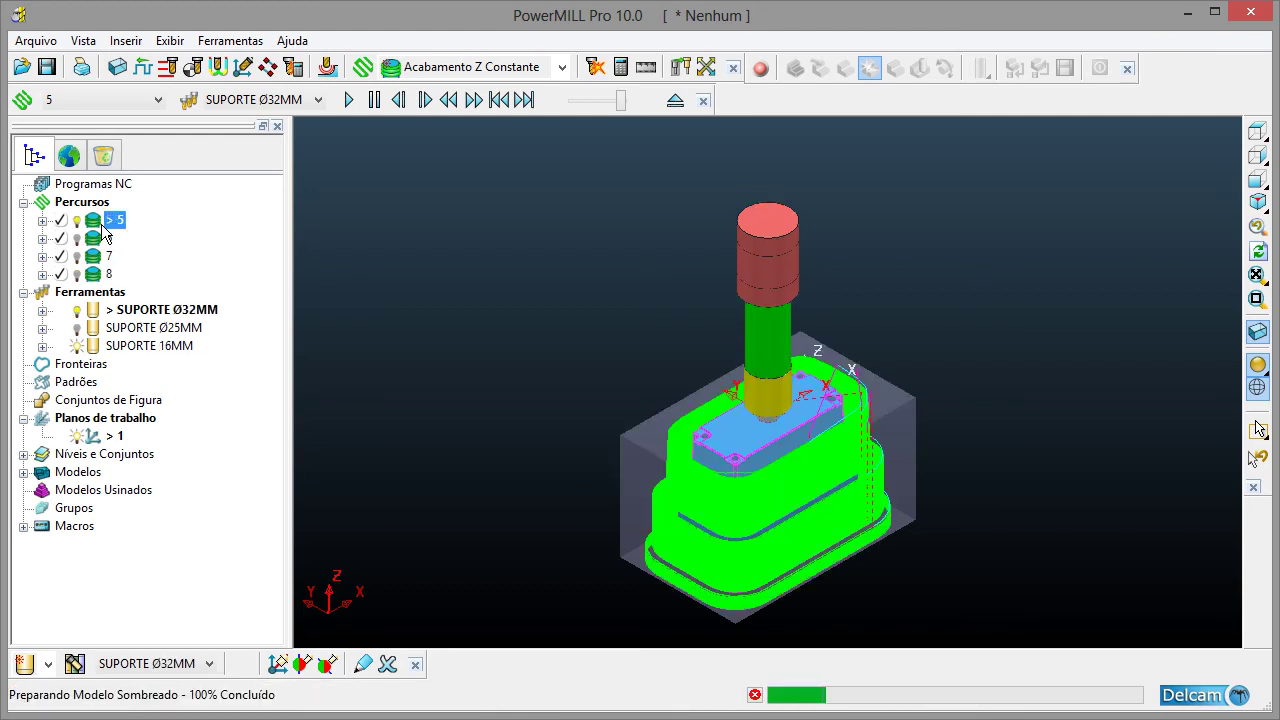
{"action": "double_click", "coordinate": [109, 238]}
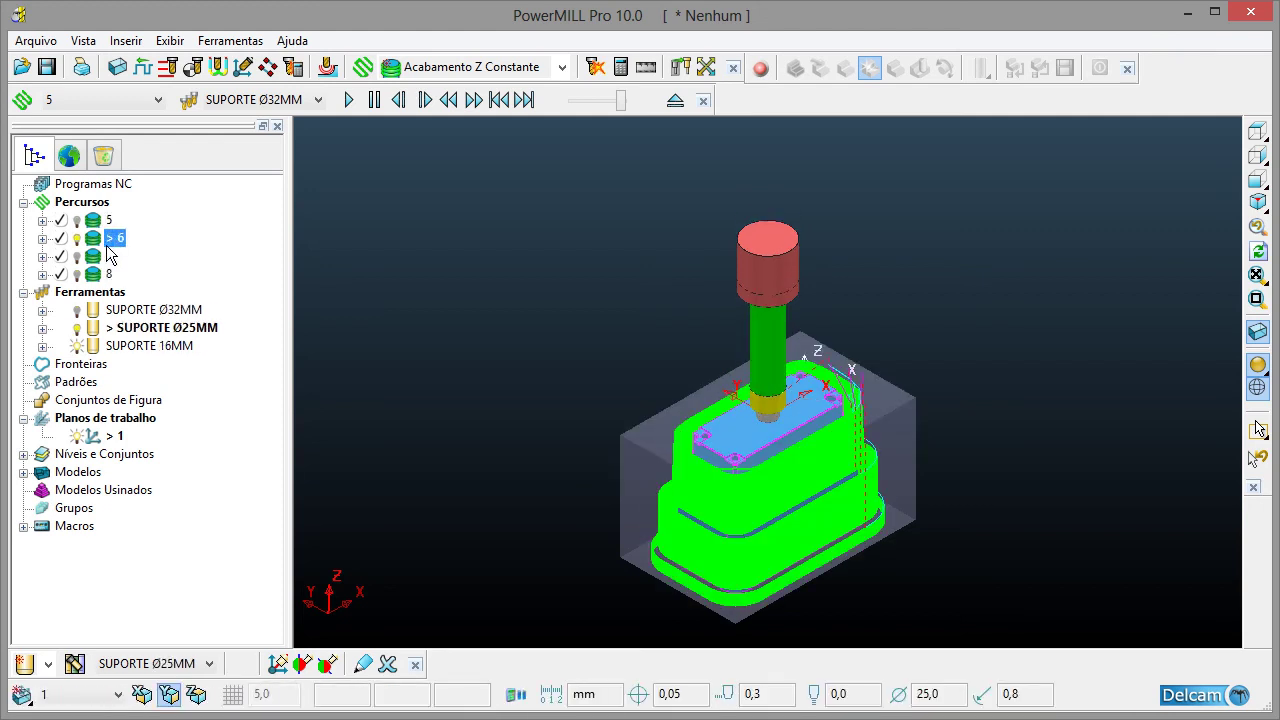
{"action": "double_click", "coordinate": [109, 256]}
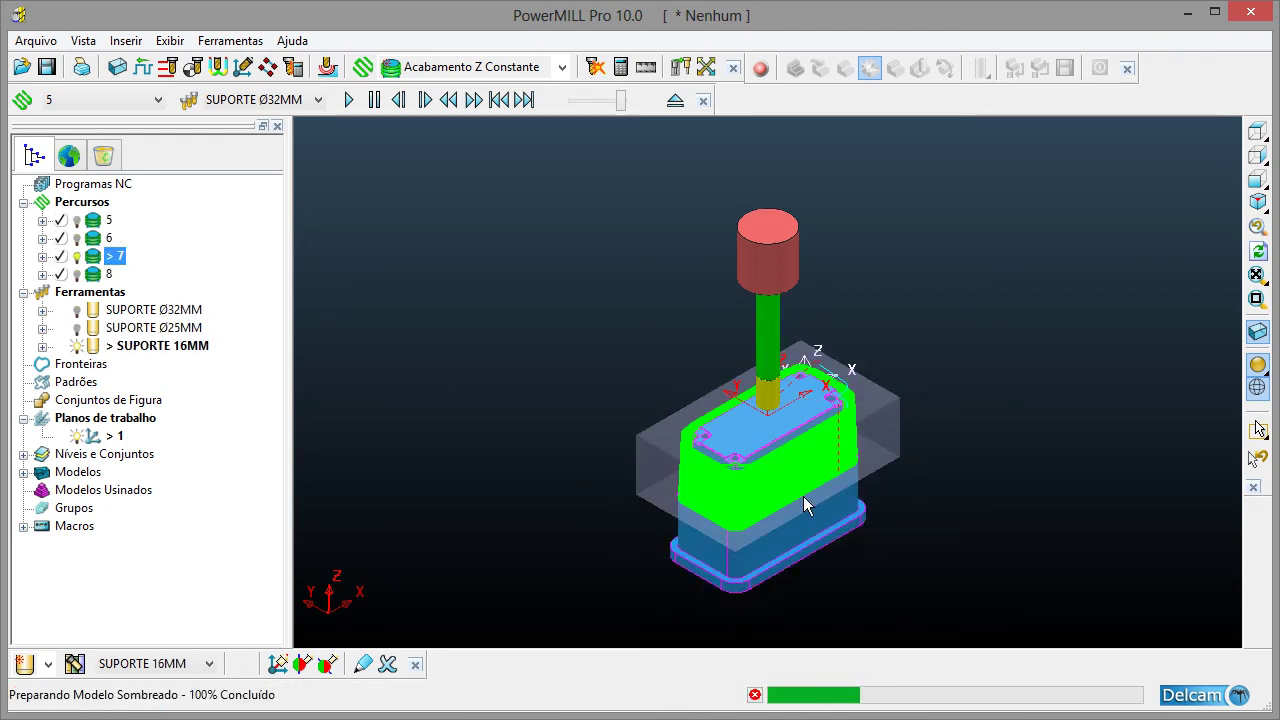
{"action": "double_click", "coordinate": [109, 274]}
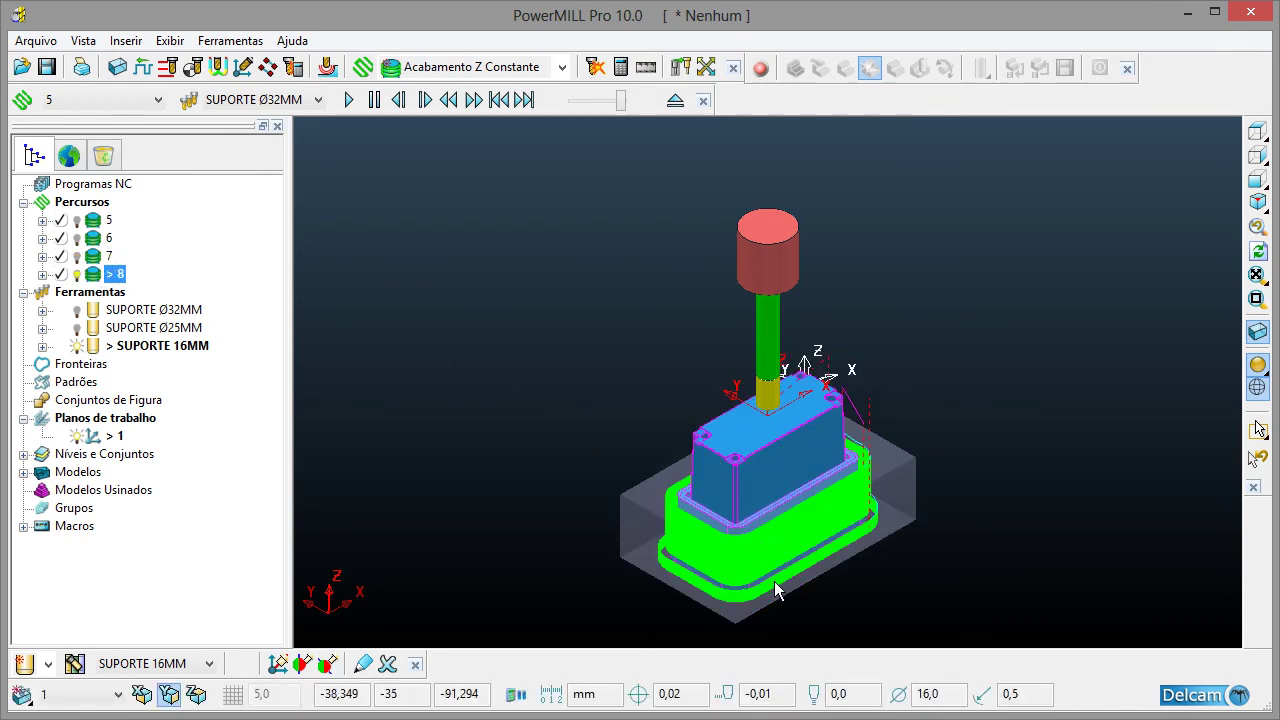
{"action": "right_click", "coordinate": [105, 221]}
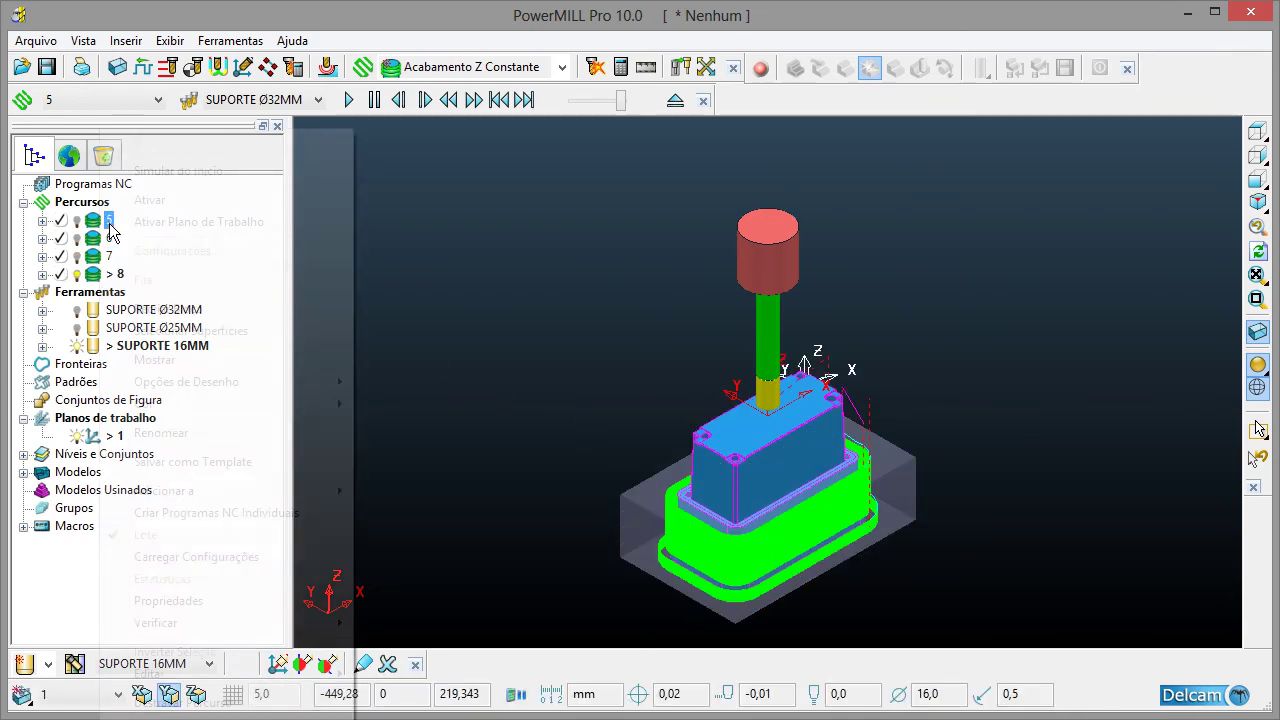
{"action": "left_click", "coordinate": [425, 398]}
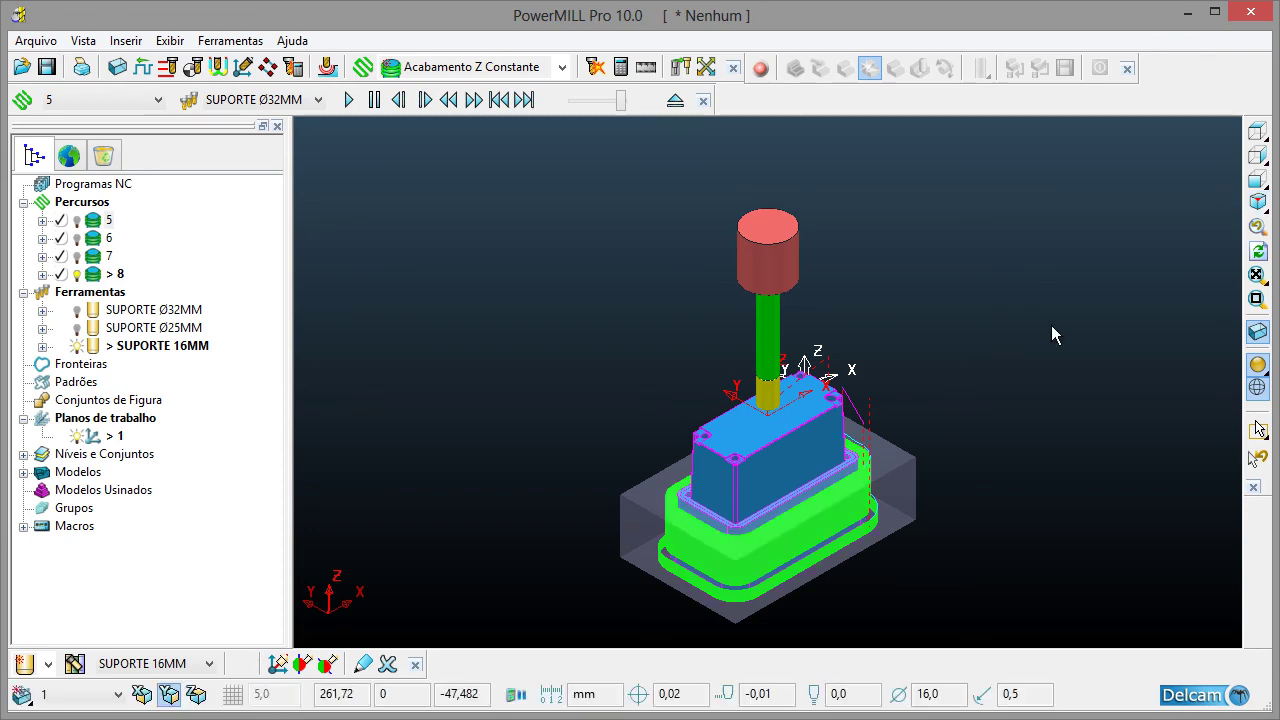
- Create a folder for the toolpaths and rename it LADO 1
{"action": "right_click", "coordinate": [82, 204]}
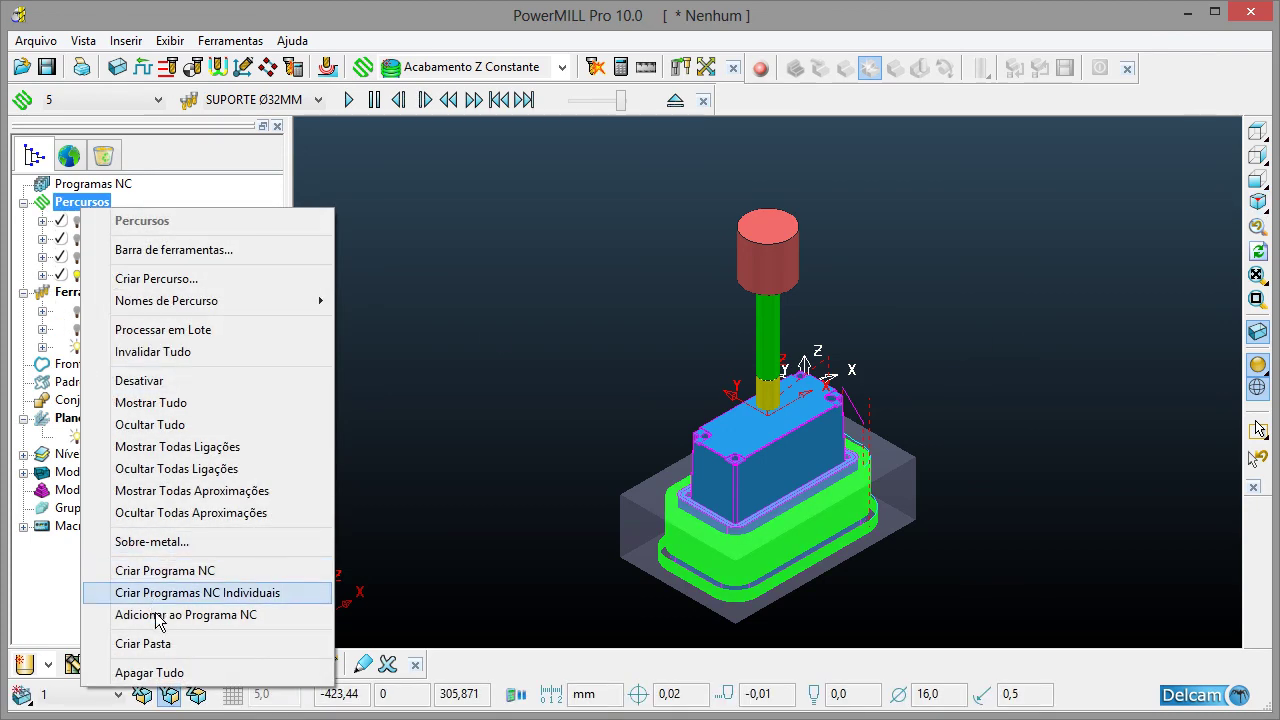
{"action": "left_click", "coordinate": [161, 652]}
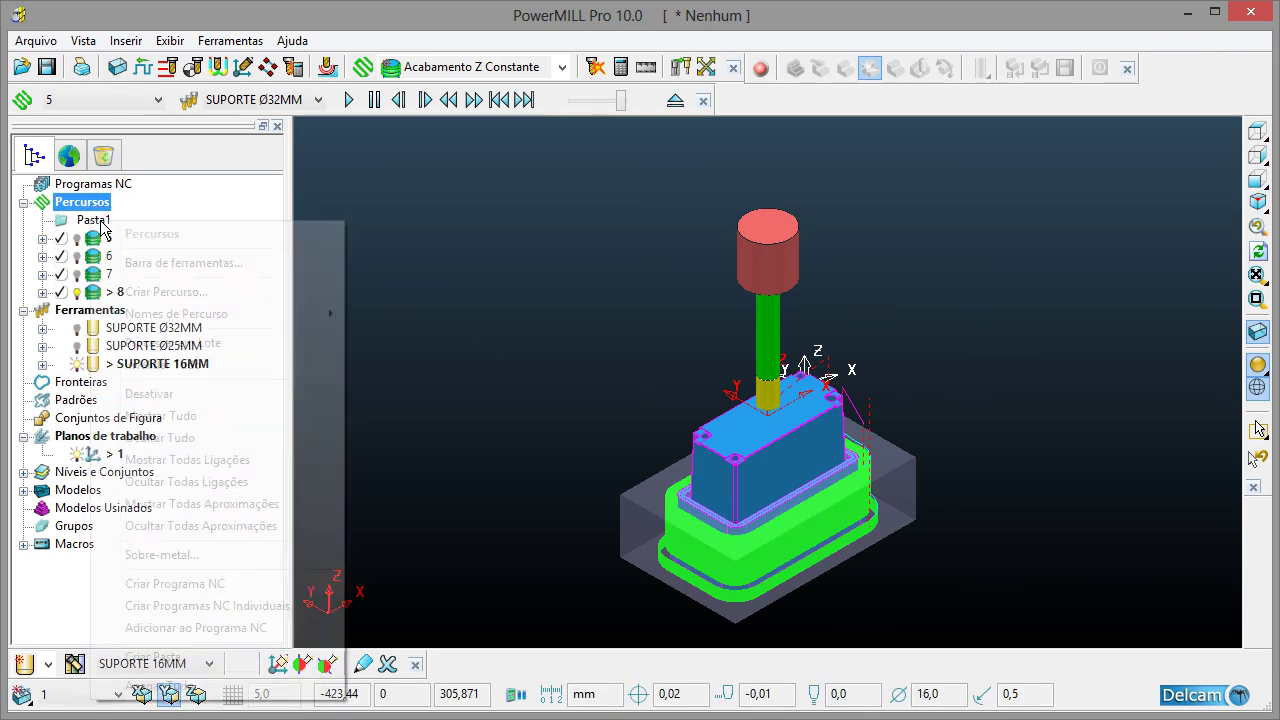
{"action": "right_click", "coordinate": [94, 222]}
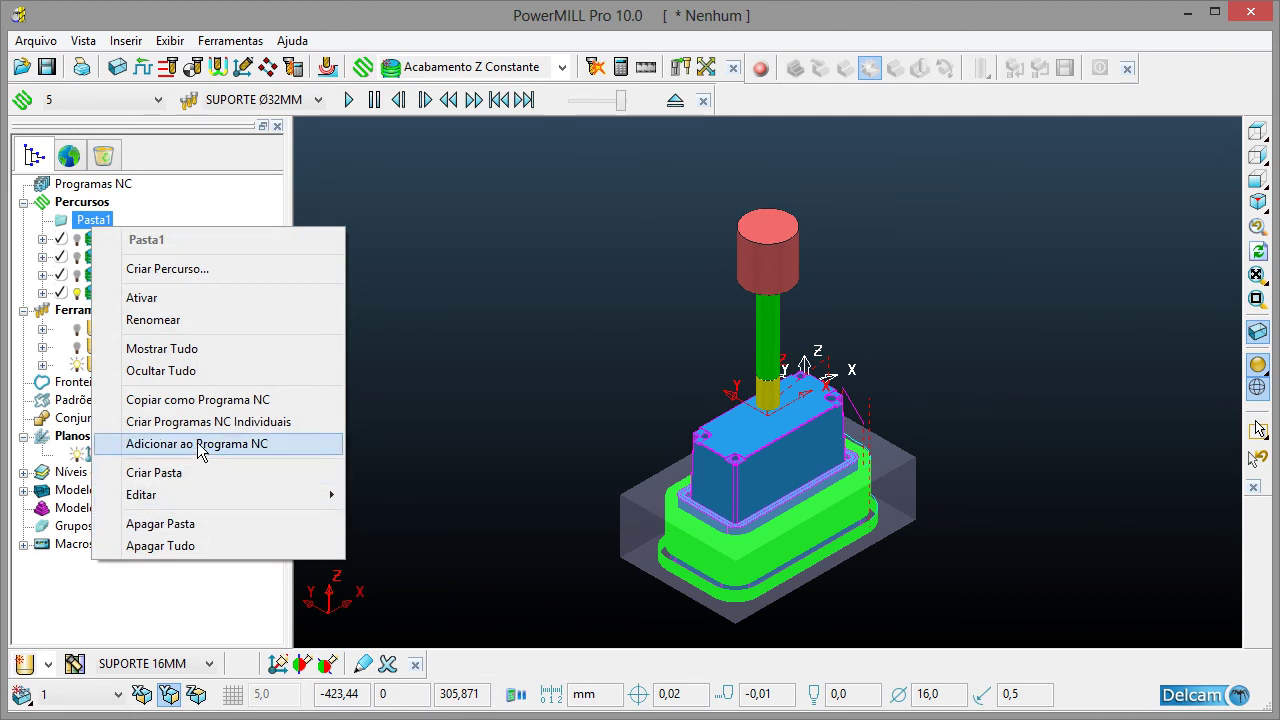
{"action": "left_click", "coordinate": [150, 320]}
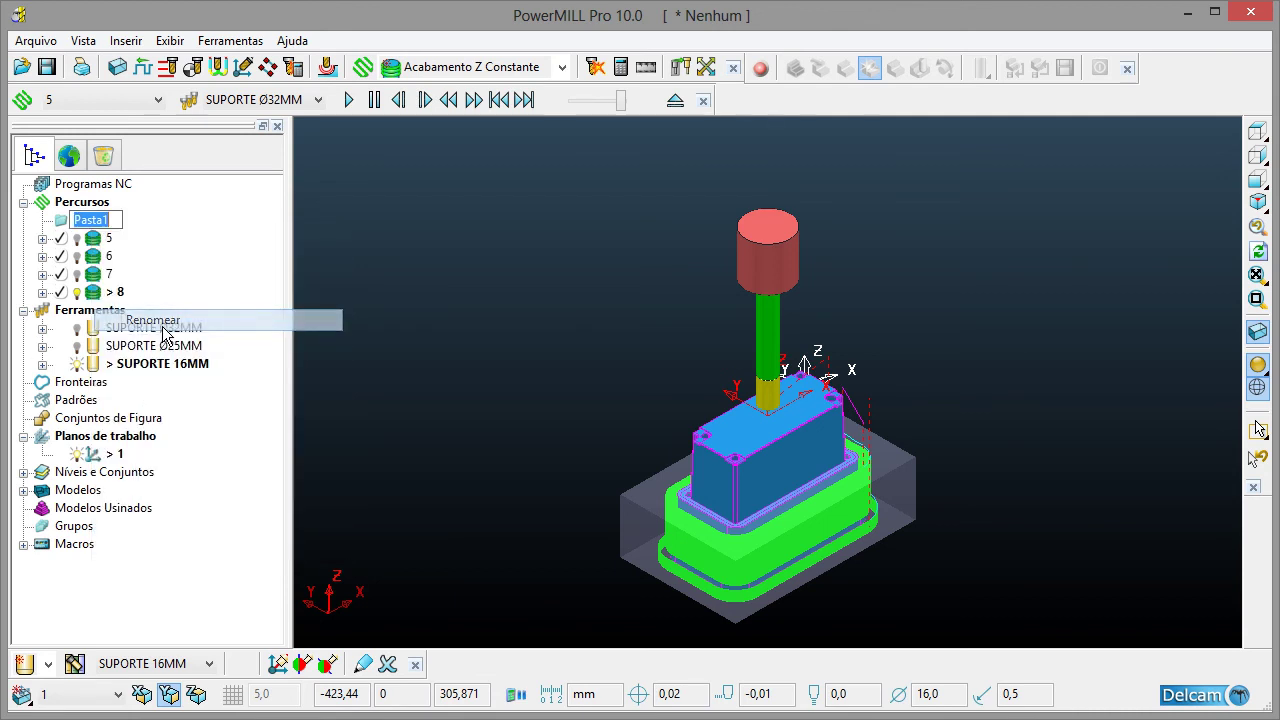
{"action": "type", "text": "LADO 1"}
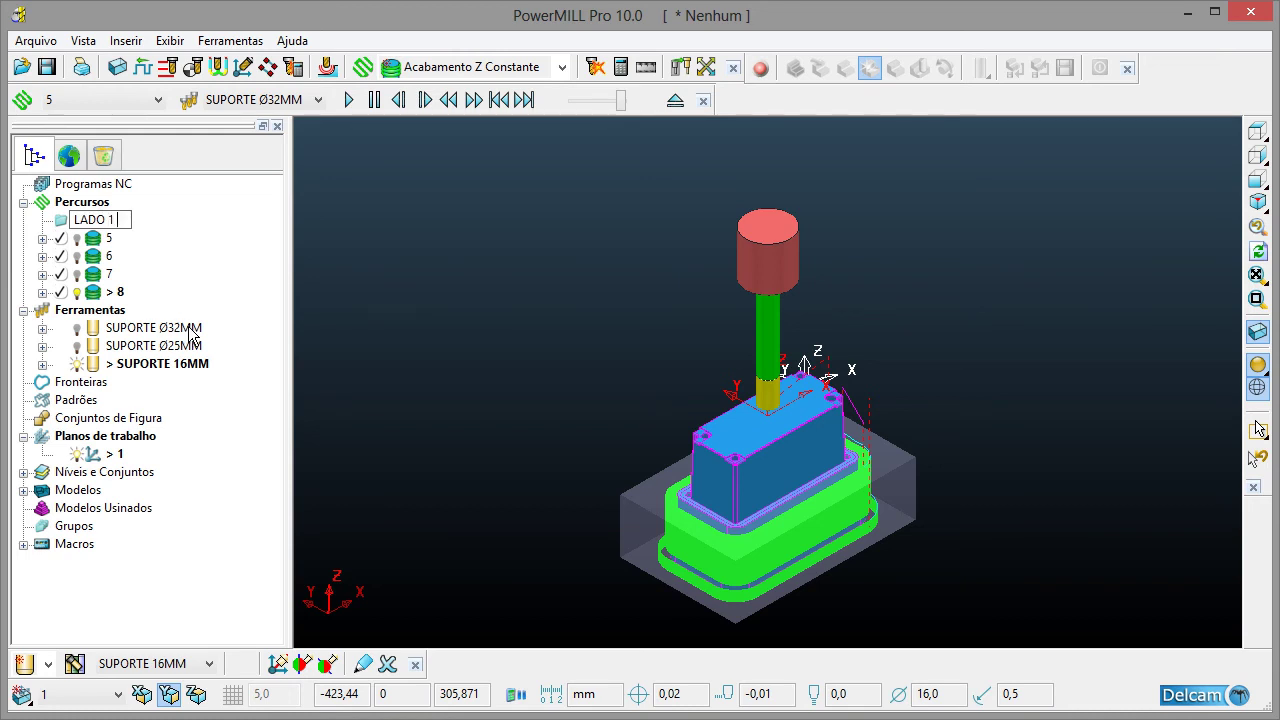
{"action": "key", "text": "Return"}
- Move toolpaths 5, 6, 7 and 8 into the LADO 1 folder and collapse the folder
{"action": "left_click", "coordinate": [108, 240]}
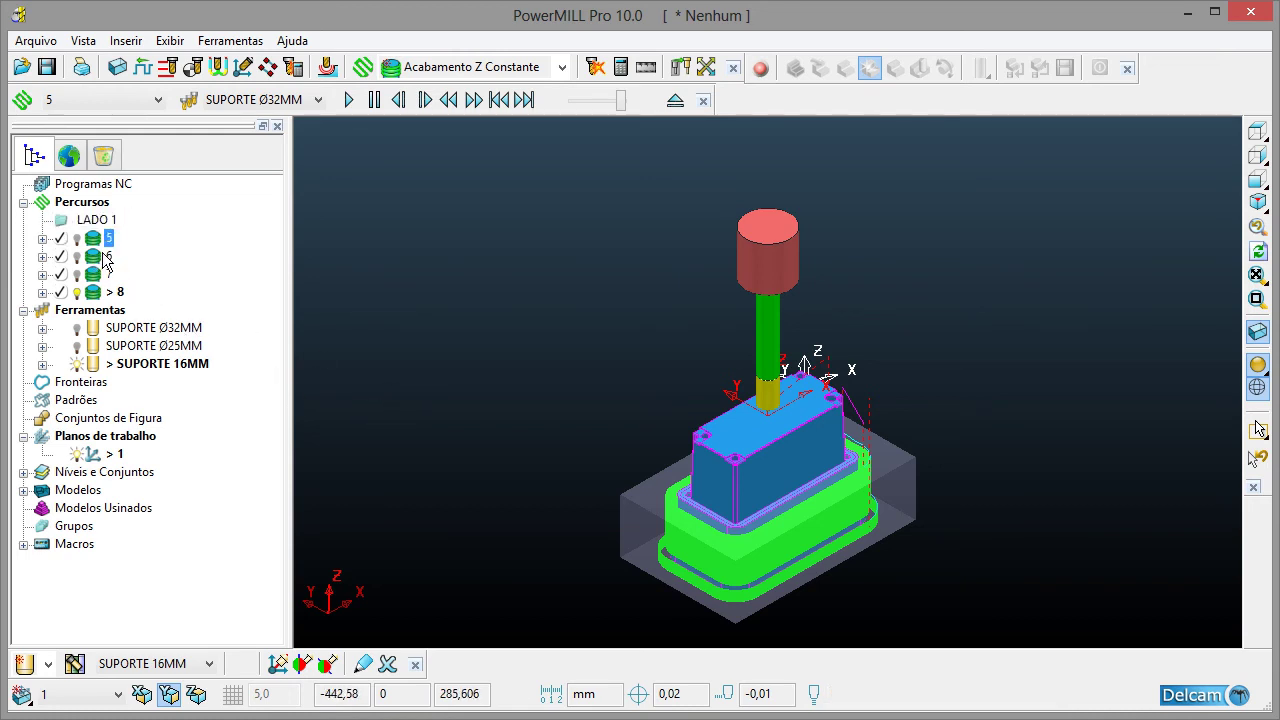
{"action": "left_click", "coordinate": [108, 258], "text": "ctrl"}
{"action": "left_click", "coordinate": [108, 275], "text": "ctrl"}
{"action": "left_click", "coordinate": [110, 291], "text": "ctrl"}
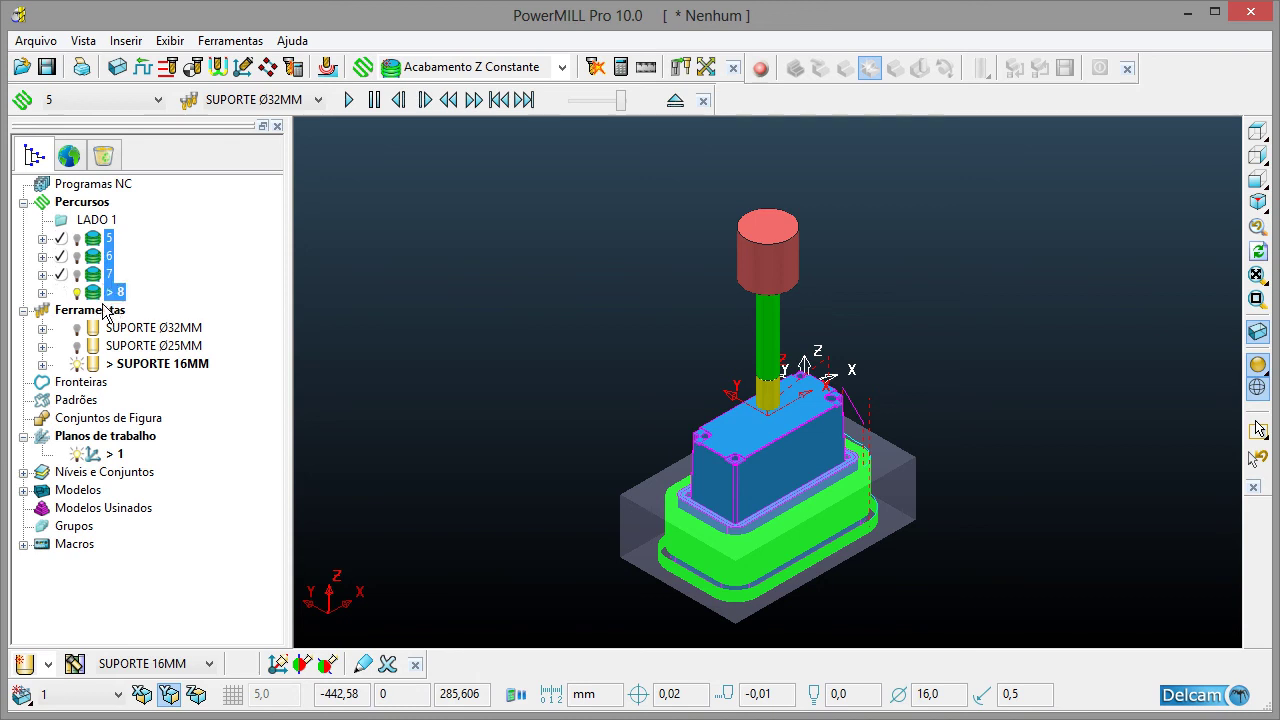
{"action": "left_click_drag", "start_coordinate": [110, 291], "coordinate": [97, 220]}
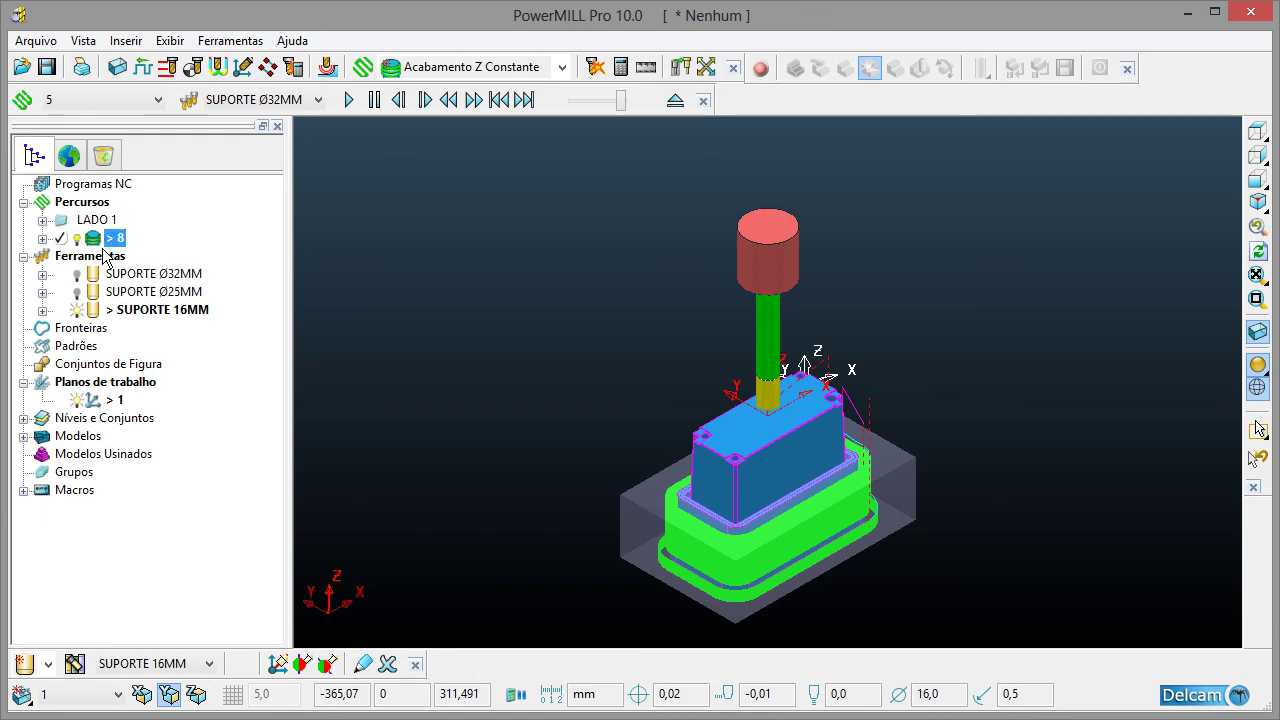
{"action": "double_click", "coordinate": [62, 221]}
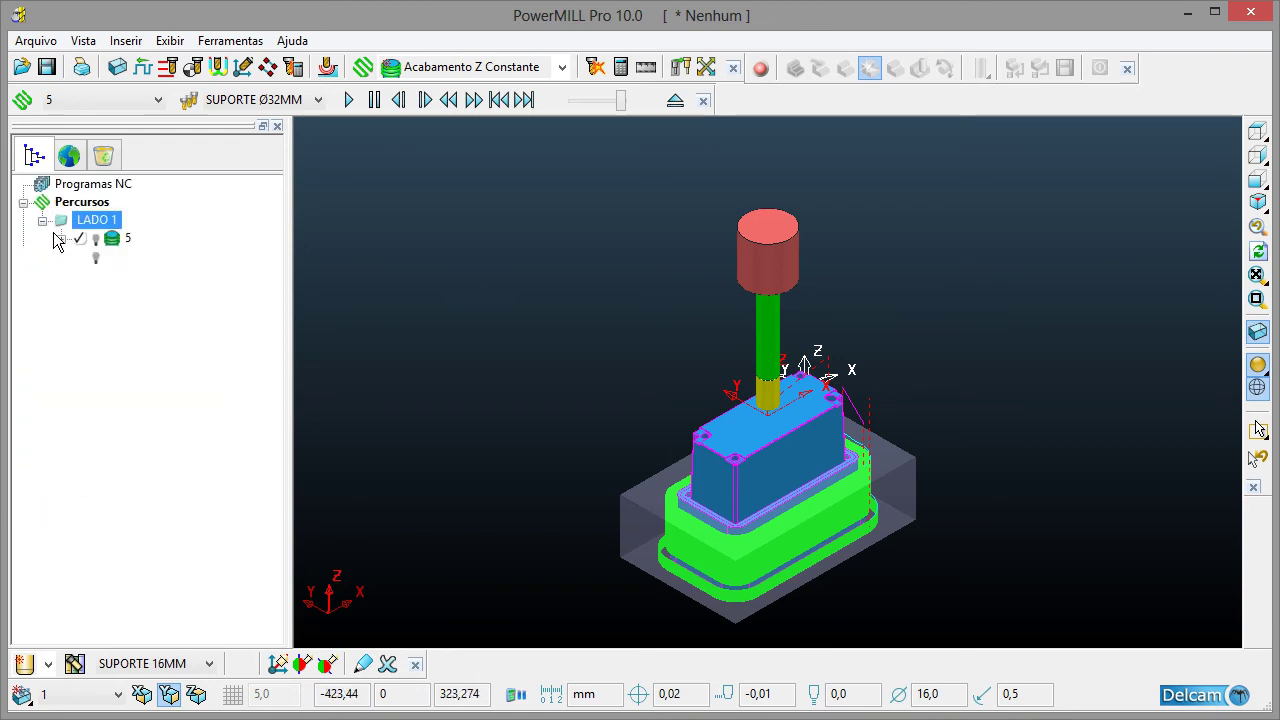
{"action": "key", "text": "Left"}
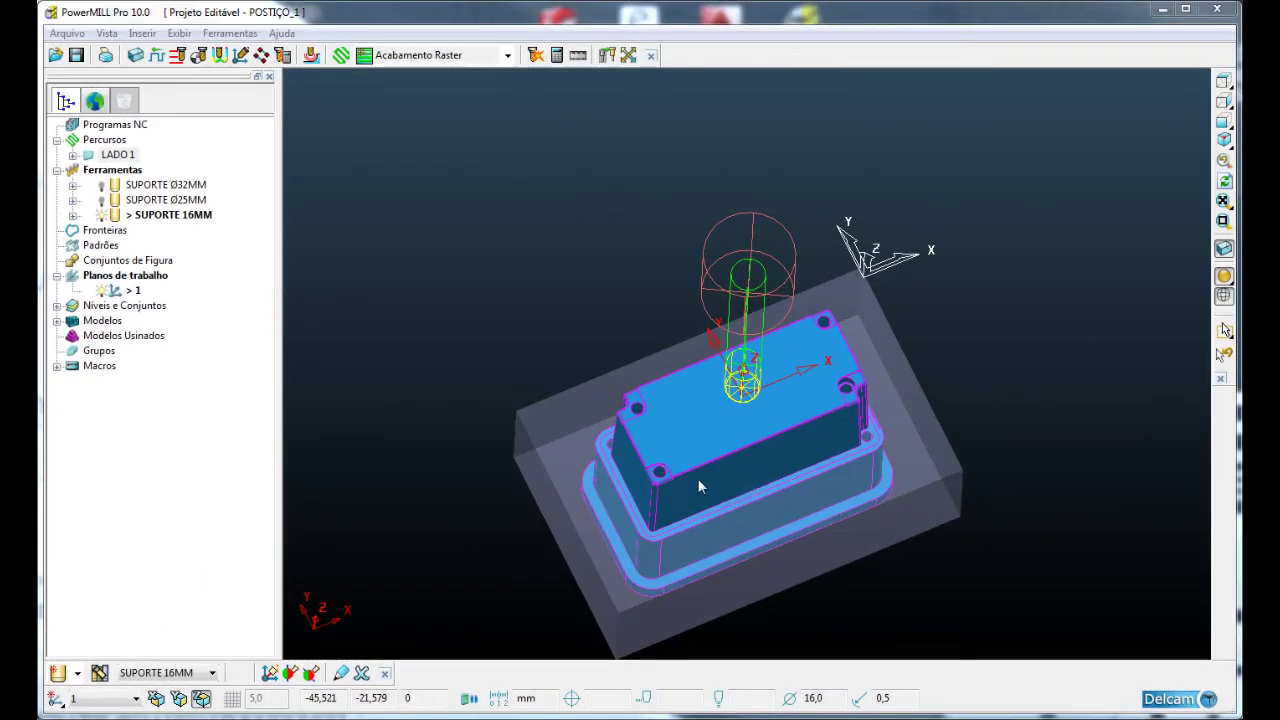
- Expand the LADO 1 folder in the POSTIÇO_1 project and activate toolpath 8, followed by toolpath 7
{"action": "middle_click_drag", "start_coordinate": [697, 478], "coordinate": [640, 543]}
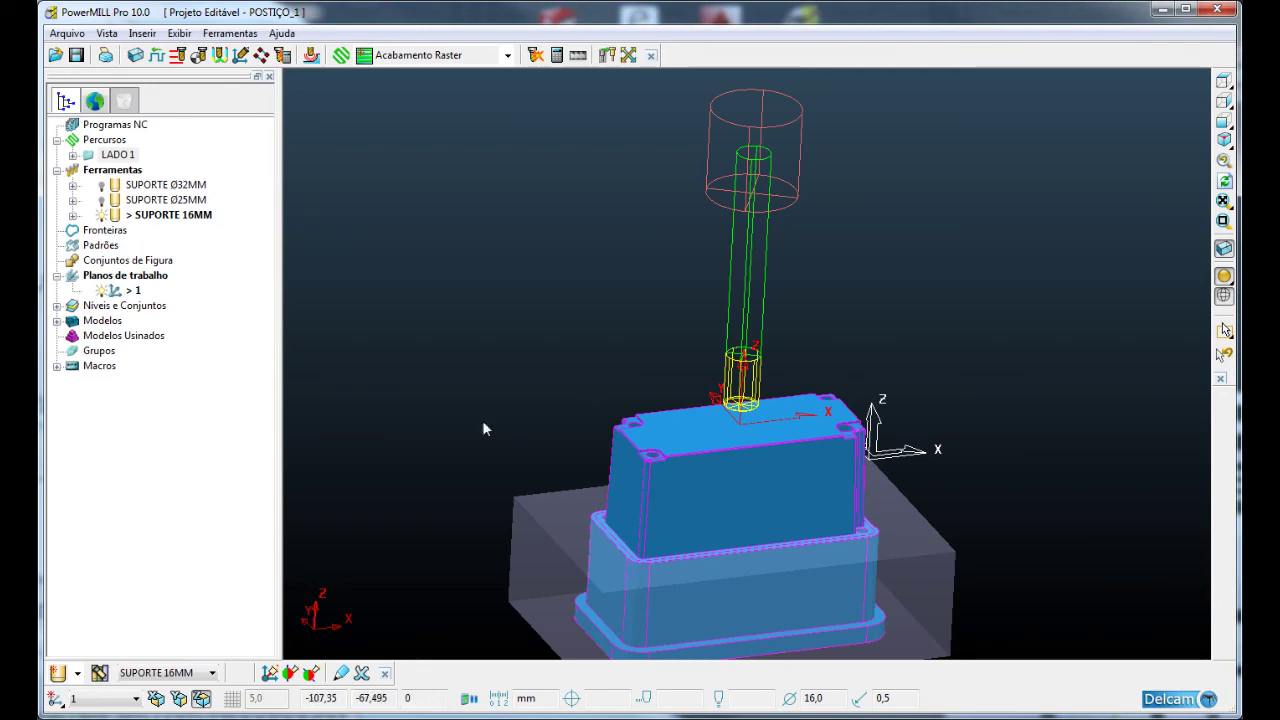
{"action": "double_click", "coordinate": [82, 157]}
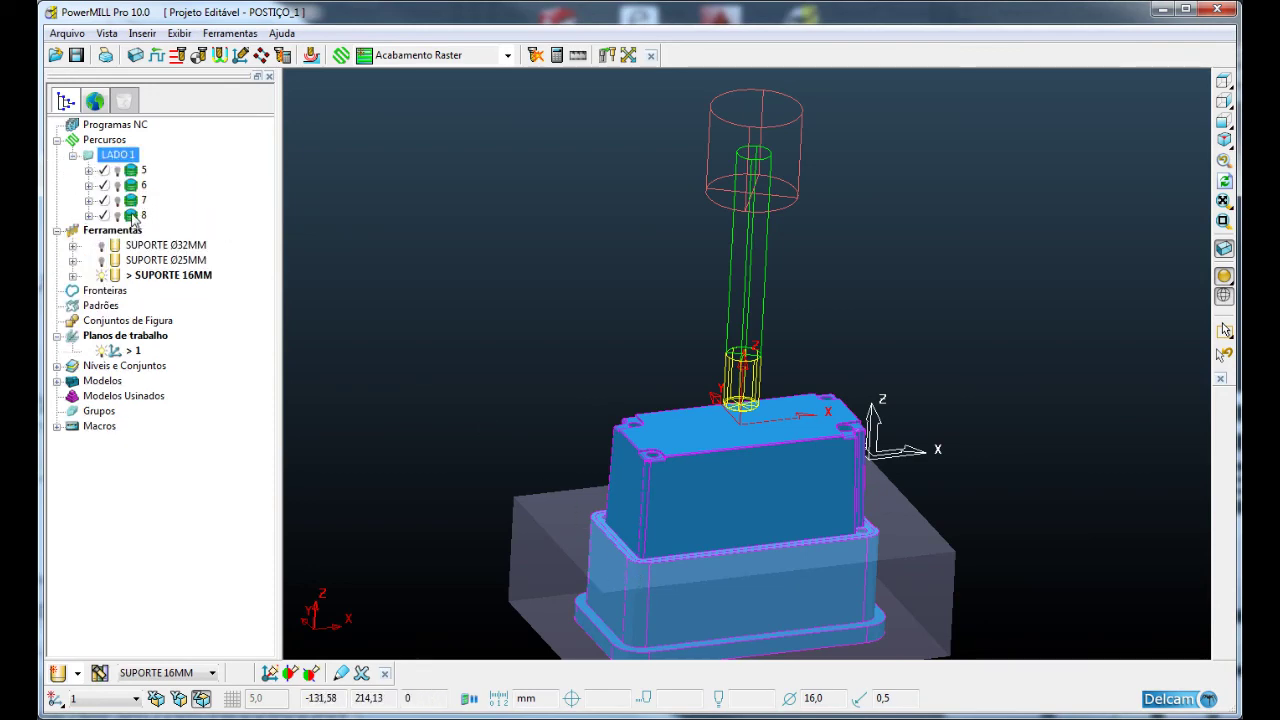
{"action": "middle_click_drag", "start_coordinate": [600, 363], "coordinate": [660, 400]}
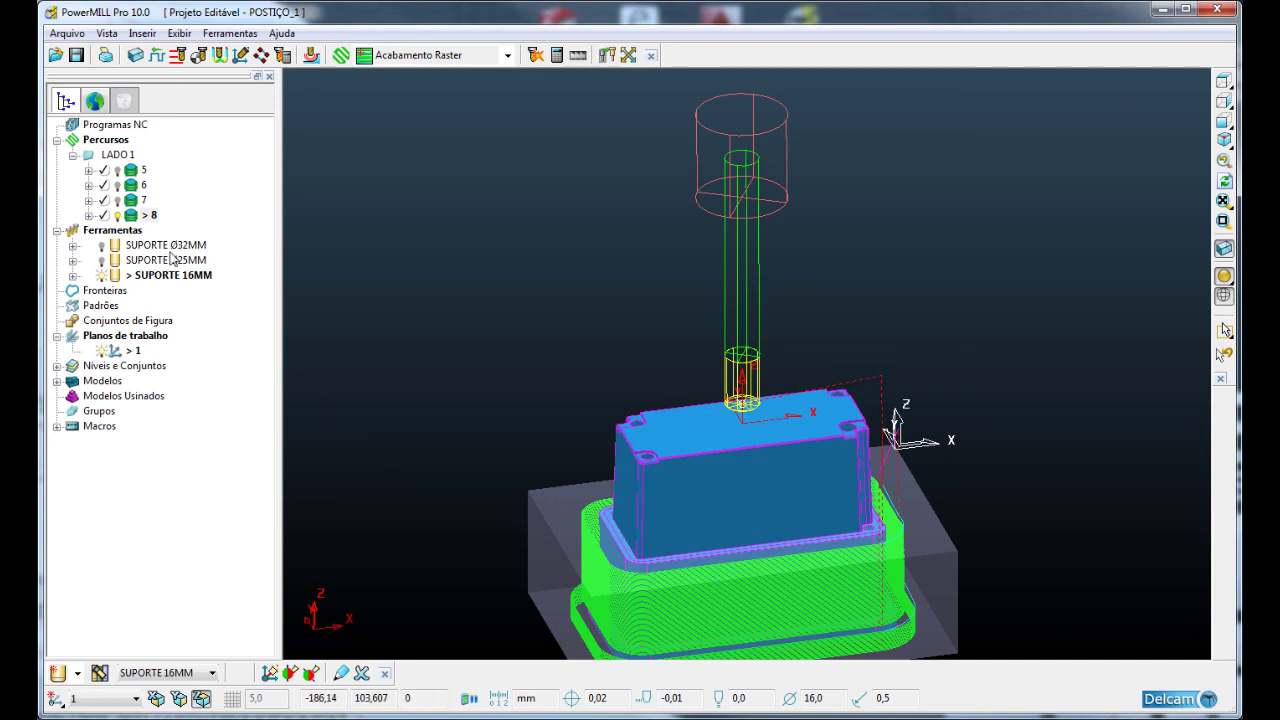
{"action": "double_click", "coordinate": [141, 200]}
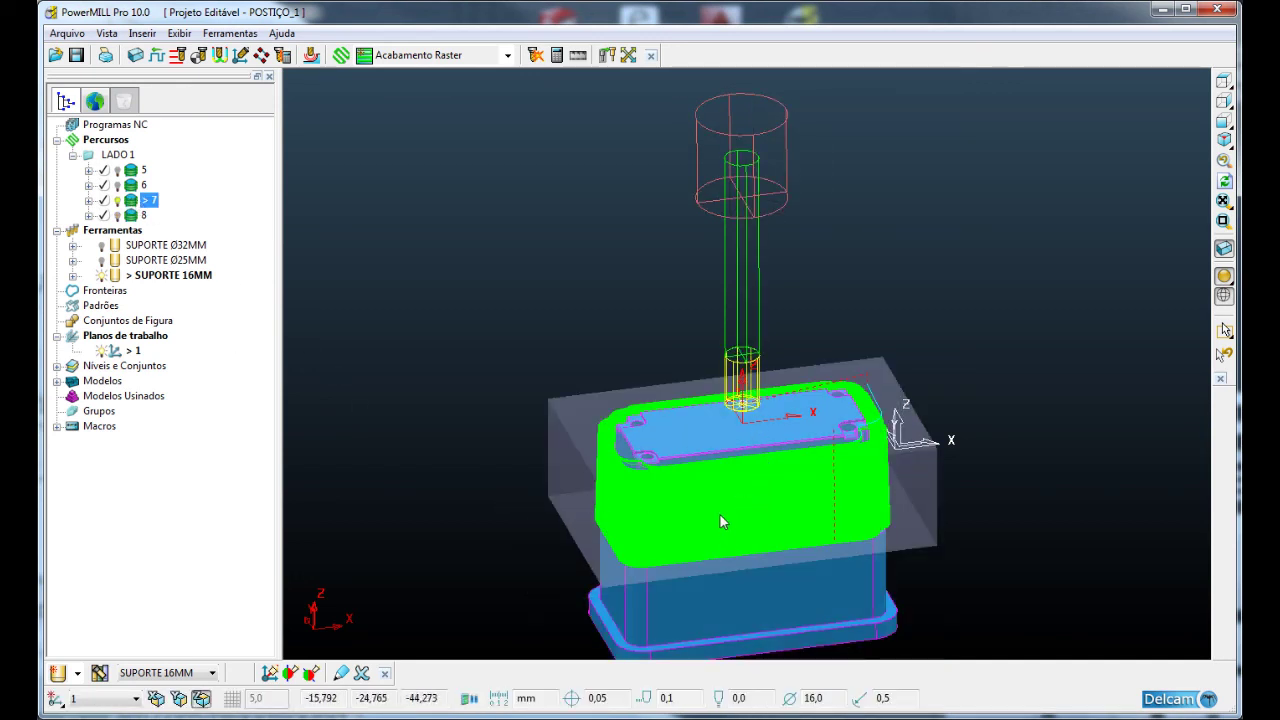
- Examine toolpath 7's passes up close along the side walls and corner of the upper section
{"action": "middle_click_drag", "start_coordinate": [719, 515], "coordinate": [761, 517]}
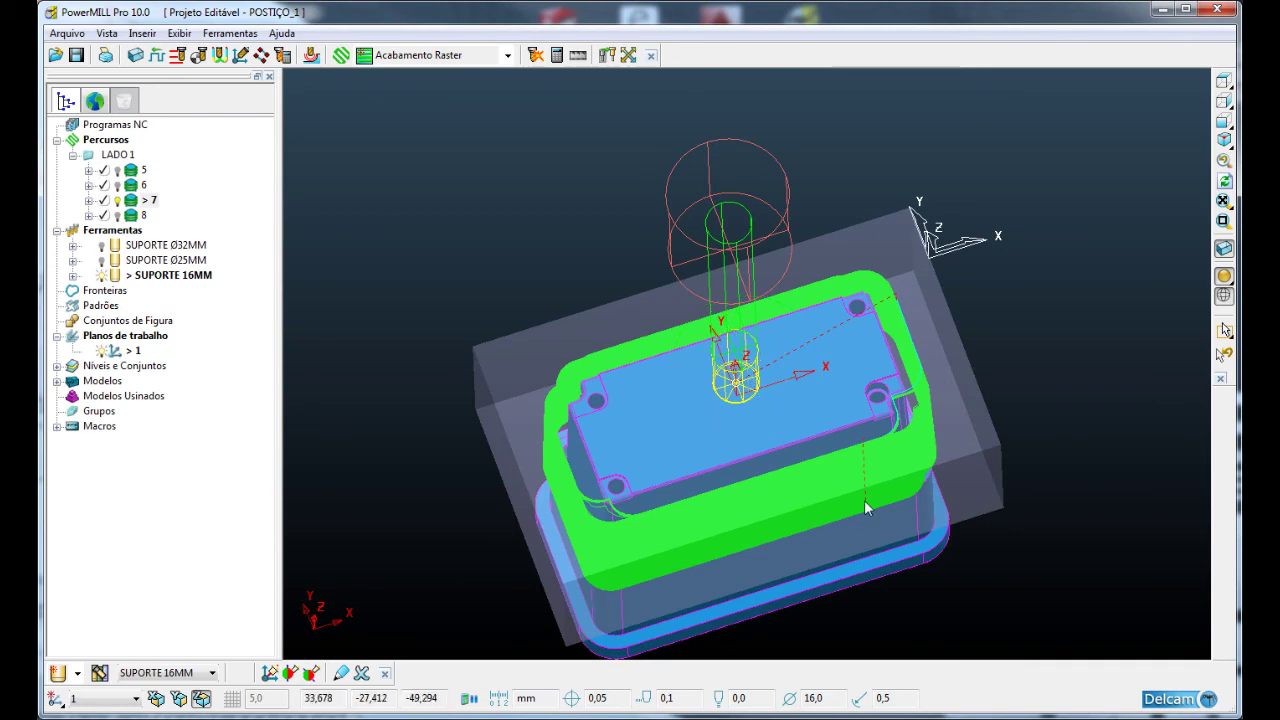
{"action": "scroll", "coordinate": [863, 524], "scroll_direction": "up", "scroll_amount": 4}
{"action": "middle_click_drag", "start_coordinate": [870, 504], "coordinate": [955, 300]}
{"action": "scroll", "coordinate": [857, 443], "scroll_direction": "down", "scroll_amount": 2}
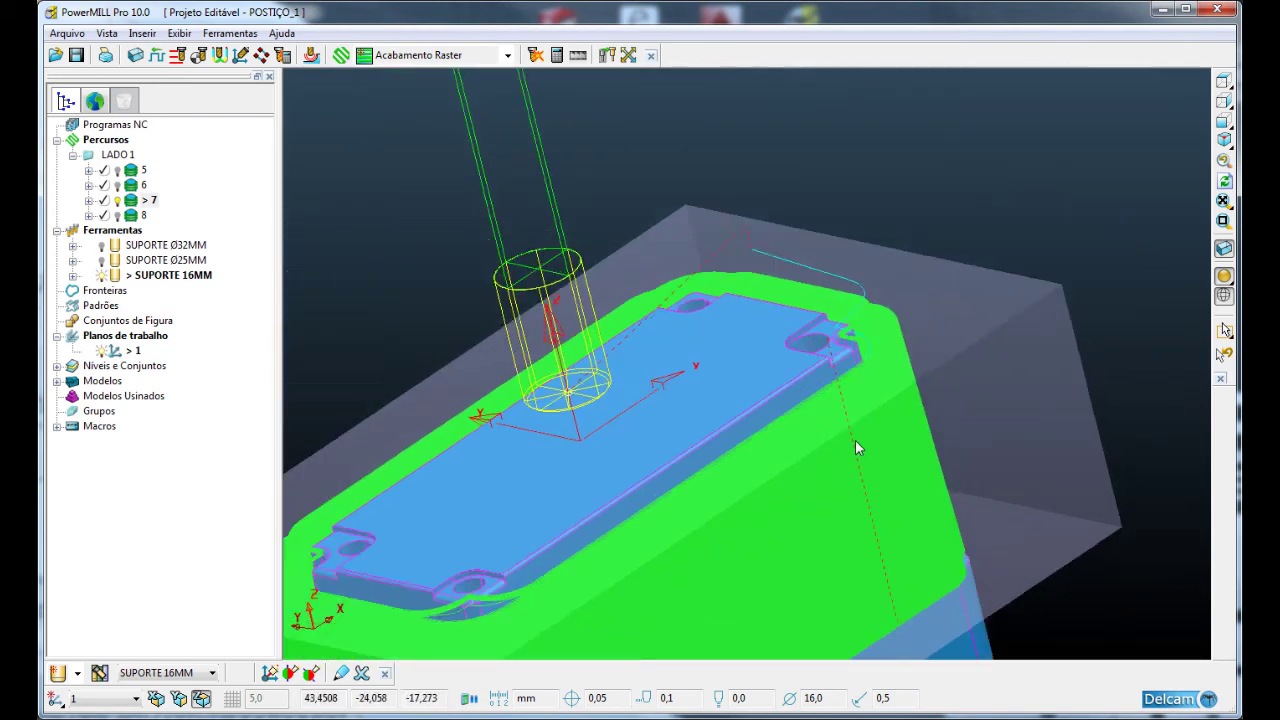
{"action": "scroll", "coordinate": [871, 594], "scroll_direction": "up", "scroll_amount": 2}
{"action": "scroll", "coordinate": [771, 251], "scroll_direction": "up", "scroll_amount": 4}
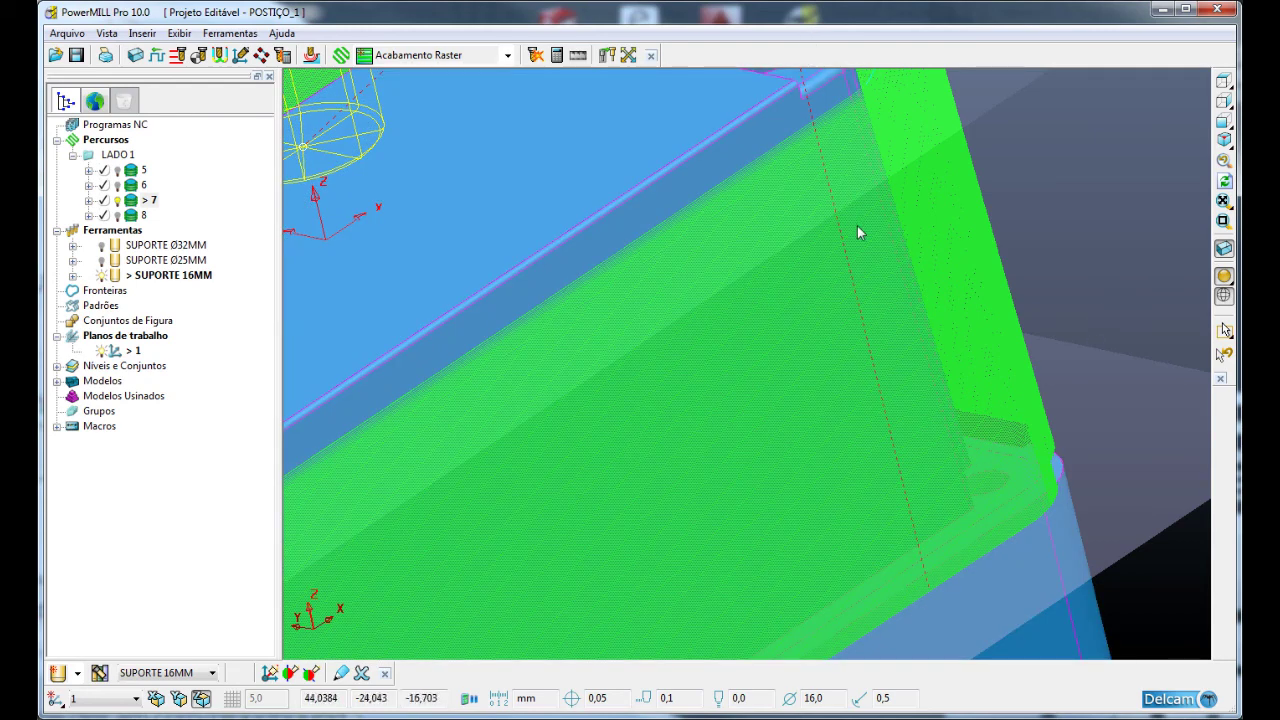
{"action": "middle_click_drag", "start_coordinate": [857, 225], "coordinate": [645, 198]}
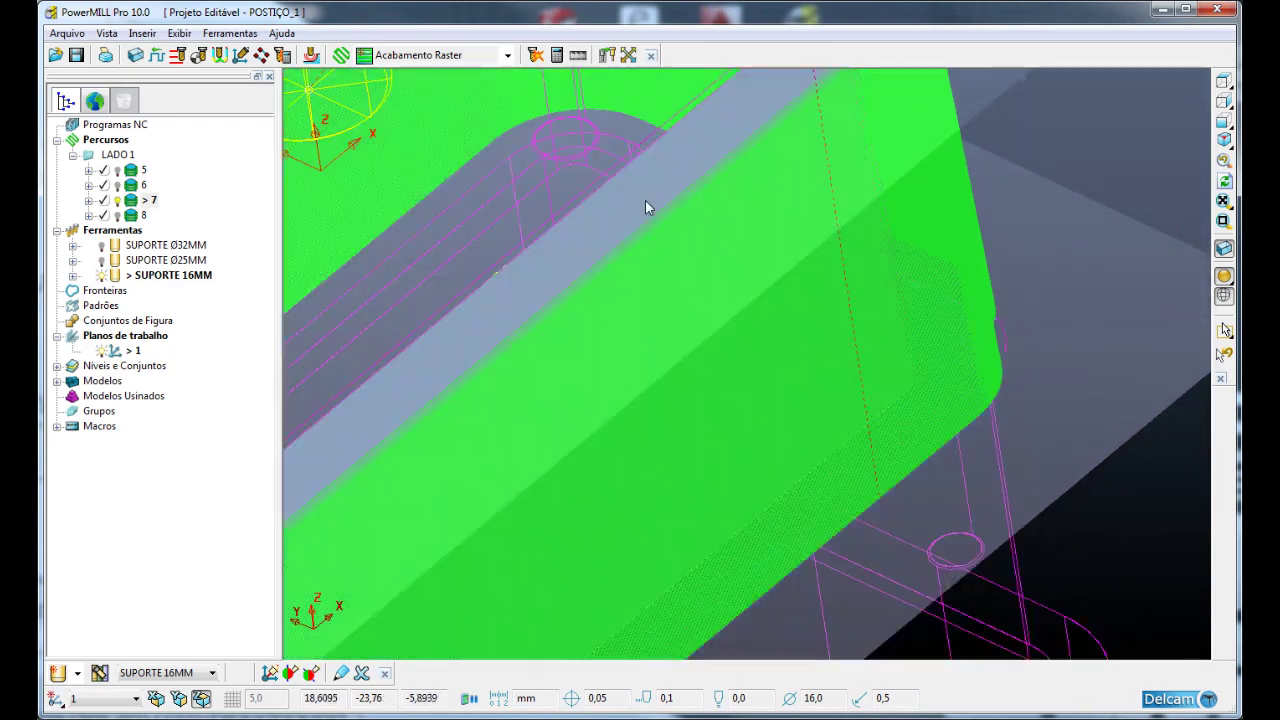
- Activate toolpath 8 in the LADO 1 folder and view its passes around the lower section
{"action": "scroll", "coordinate": [1043, 220], "scroll_direction": "down", "scroll_amount": 5}
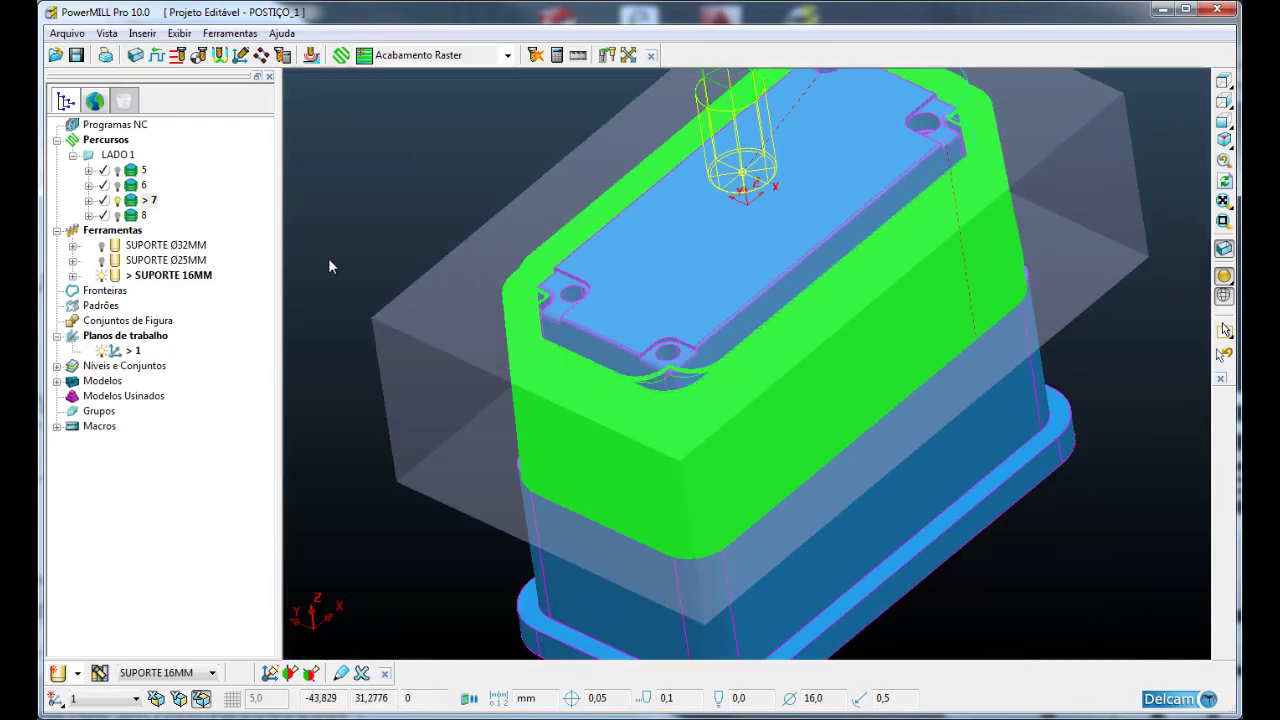
{"action": "double_click", "coordinate": [133, 211]}
{"action": "middle_click_drag", "start_coordinate": [300, 250], "coordinate": [357, 268]}
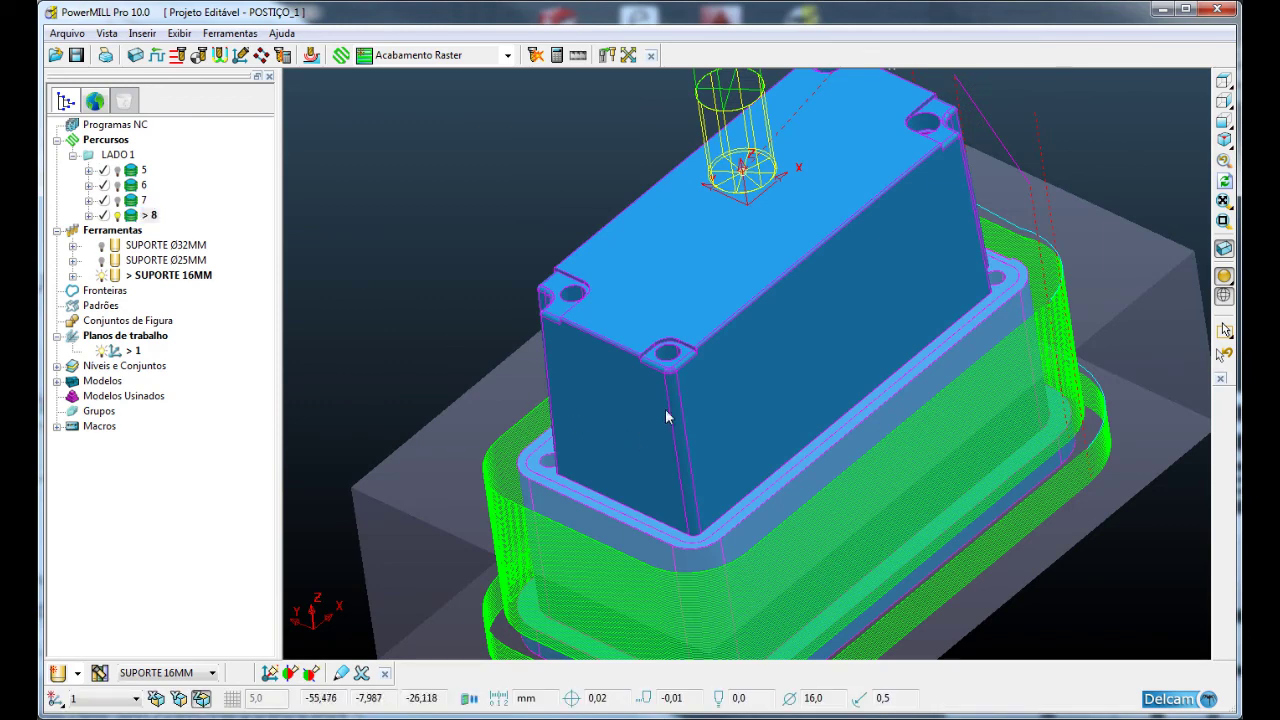
{"action": "middle_click_drag", "start_coordinate": [666, 414], "coordinate": [690, 387]}
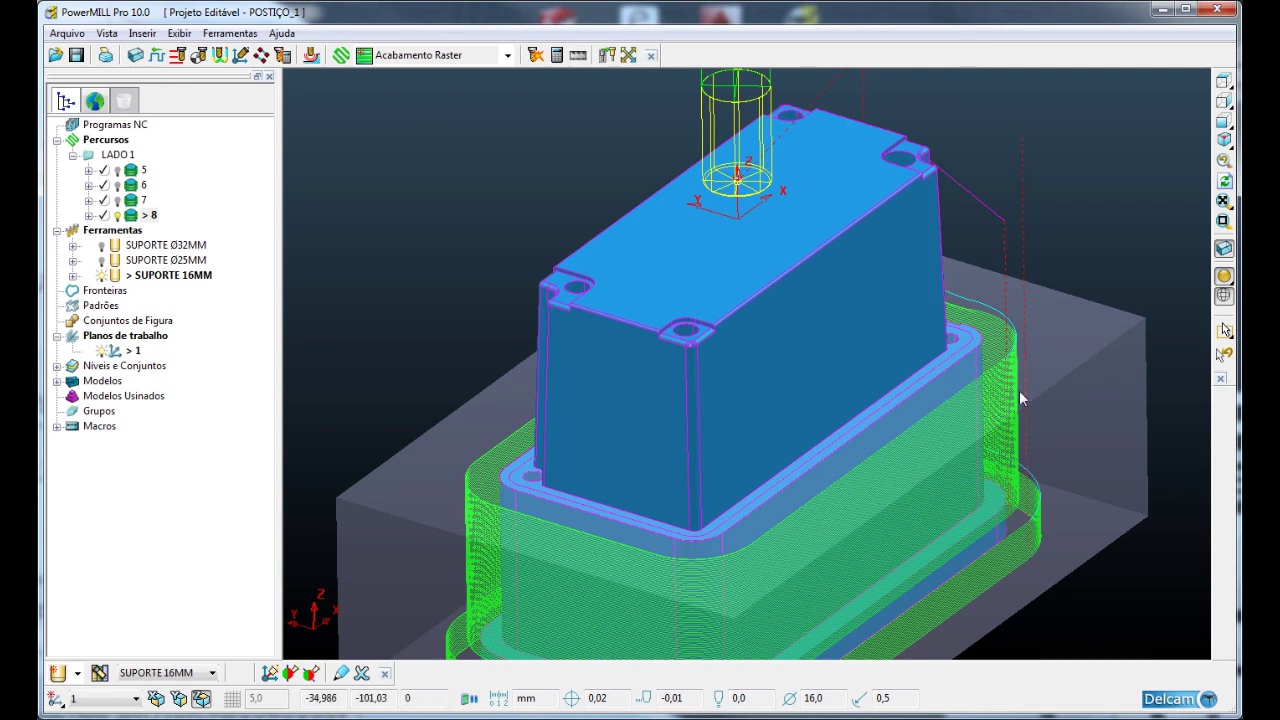
{"action": "mouse_move", "coordinate": [860, 371]}
{"action": "middle_mouse_down"}
{"action": "mouse_move", "coordinate": [810, 283]}
{"action": "mouse_move", "coordinate": [849, 354]}
{"action": "middle_mouse_up"}
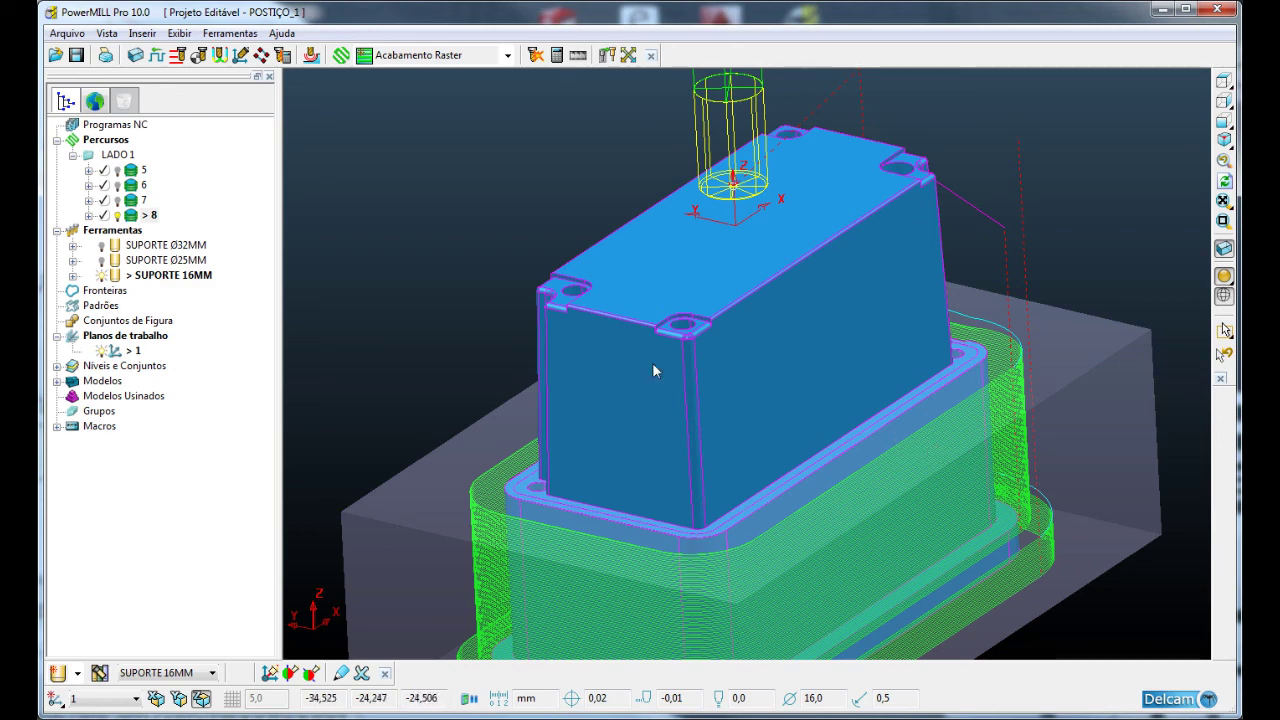
- Open the leads and links settings for toolpath 8 and choose Arco Horizontal as the first-choice lead-out
{"action": "left_click", "coordinate": [220, 55]}
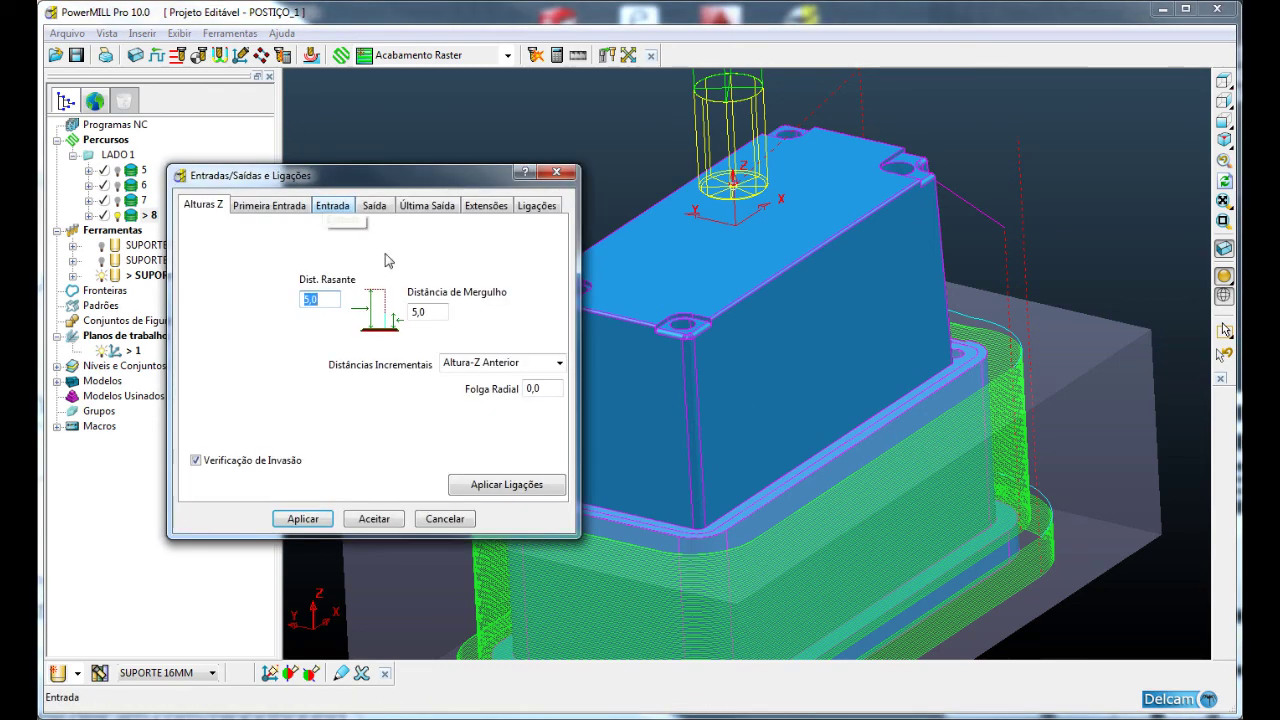
{"action": "left_click", "coordinate": [381, 210]}
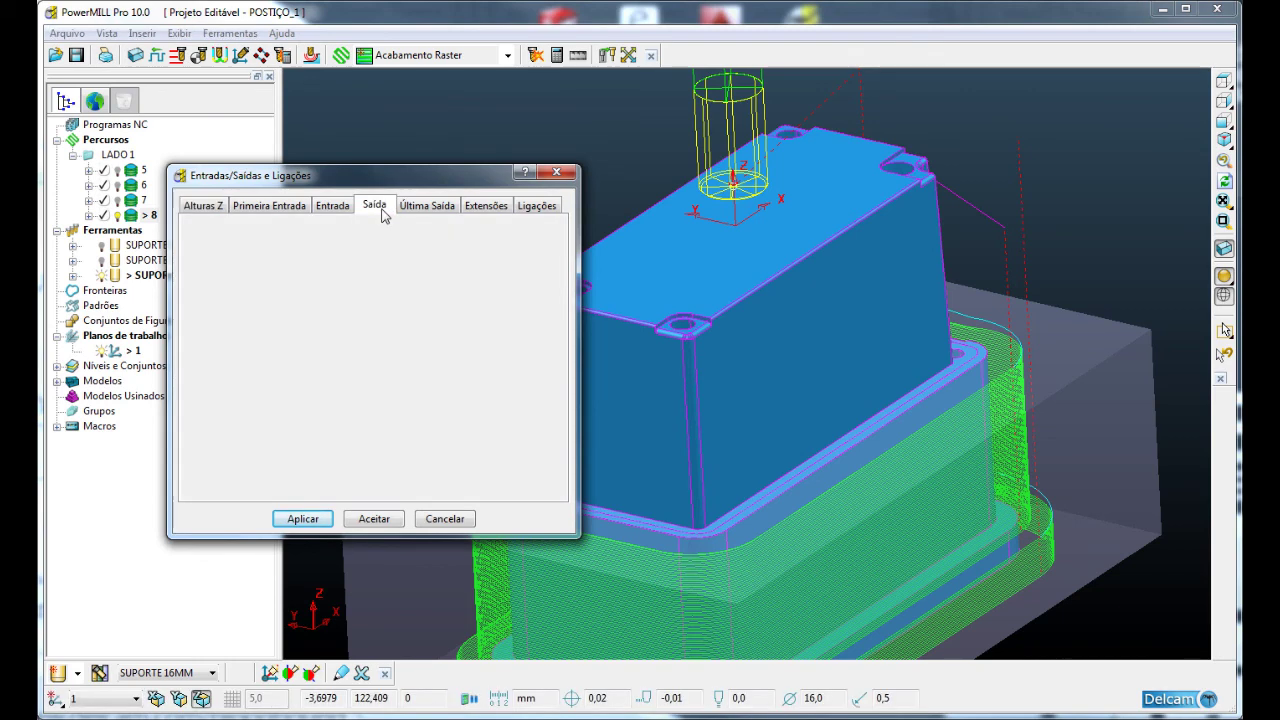
{"action": "left_click", "coordinate": [357, 232]}
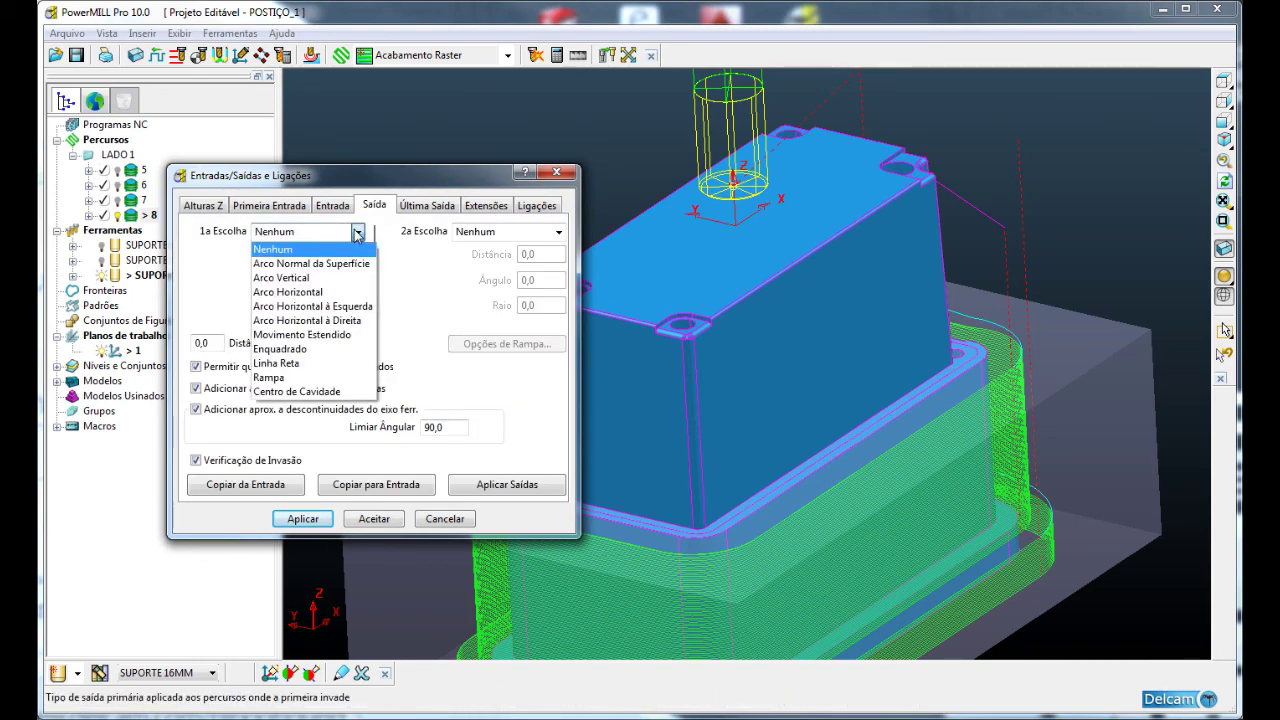
{"action": "left_click", "coordinate": [338, 292]}
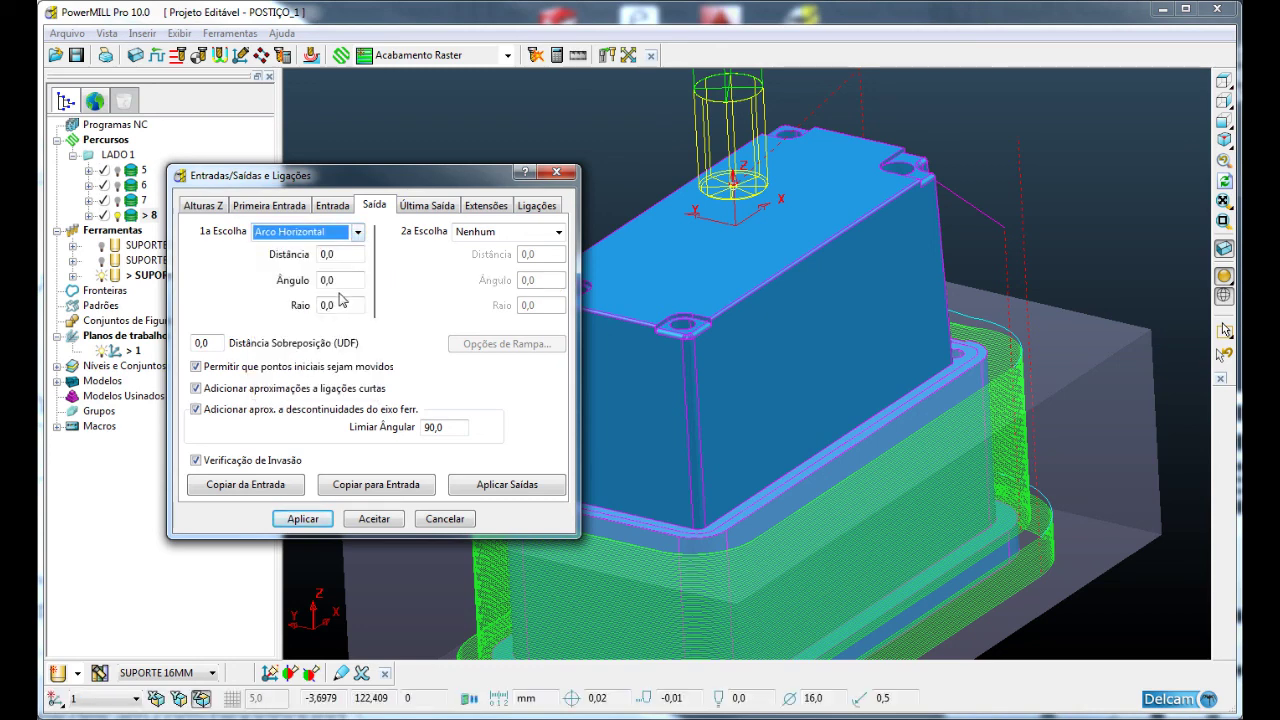
- Set the horizontal arc lead-out to distance 5, angle 90 and radius 5, and apply it to toolpath 8
{"action": "left_click", "coordinate": [340, 255]}
{"action": "type", "text": "5"}
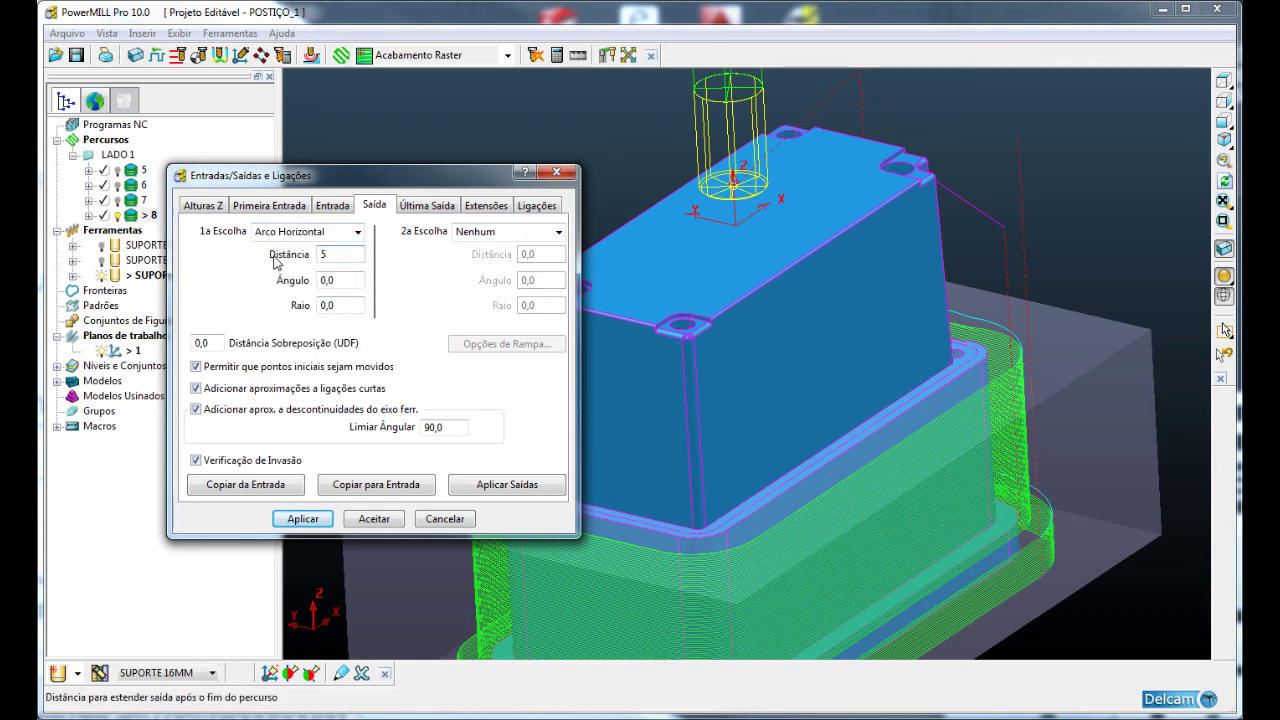
{"action": "left_click", "coordinate": [345, 280]}
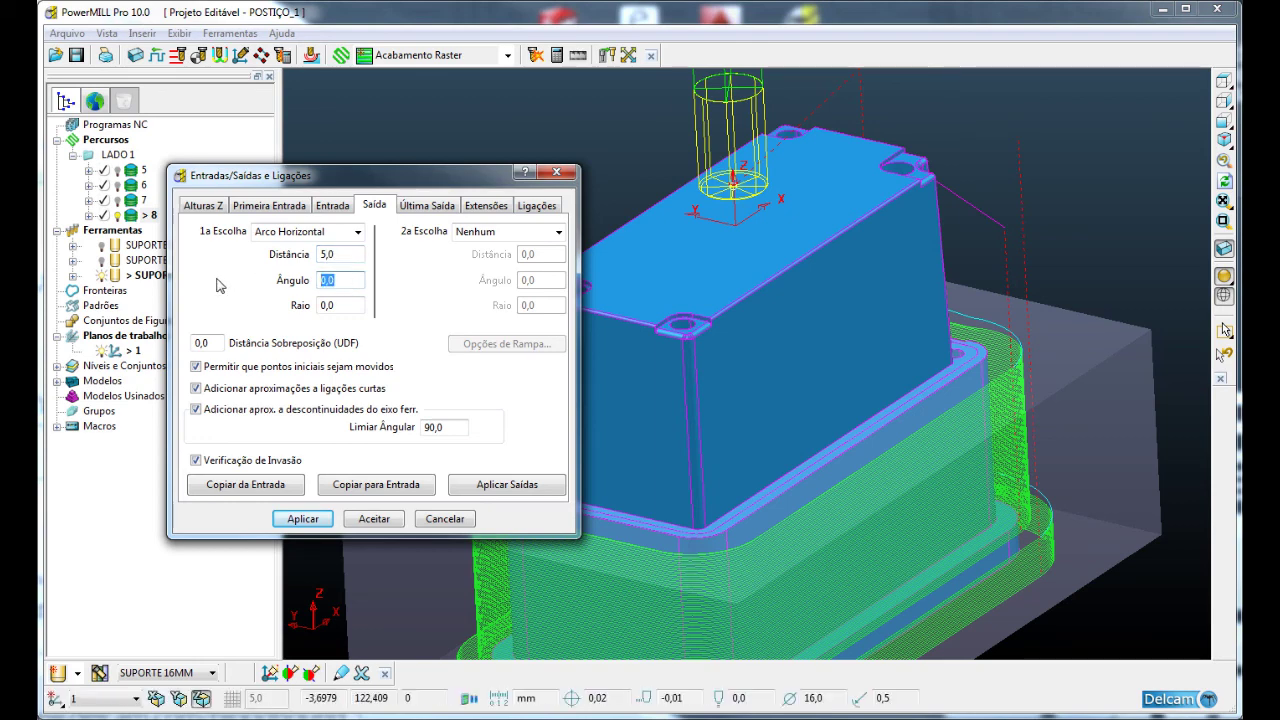
{"action": "type", "text": "90"}
{"action": "key", "text": "Tab"}
{"action": "type", "text": "5"}
{"action": "left_click", "coordinate": [338, 280]}
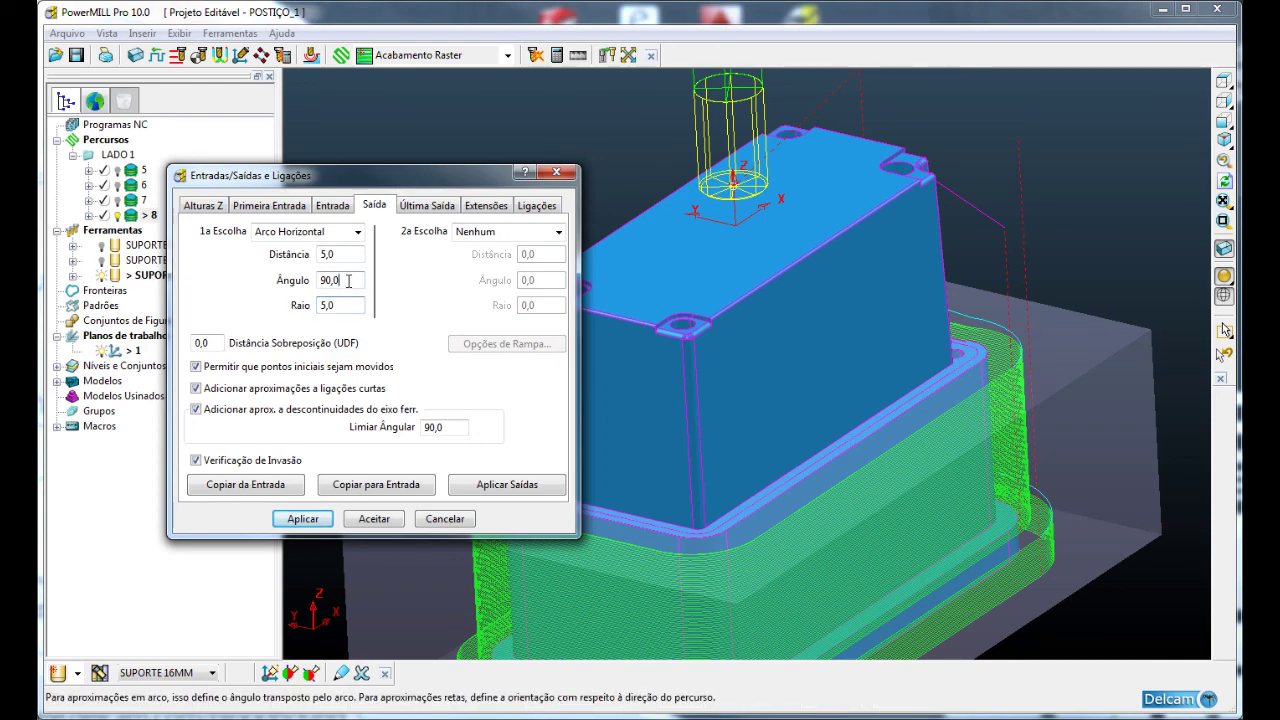
{"action": "left_click", "coordinate": [313, 525]}
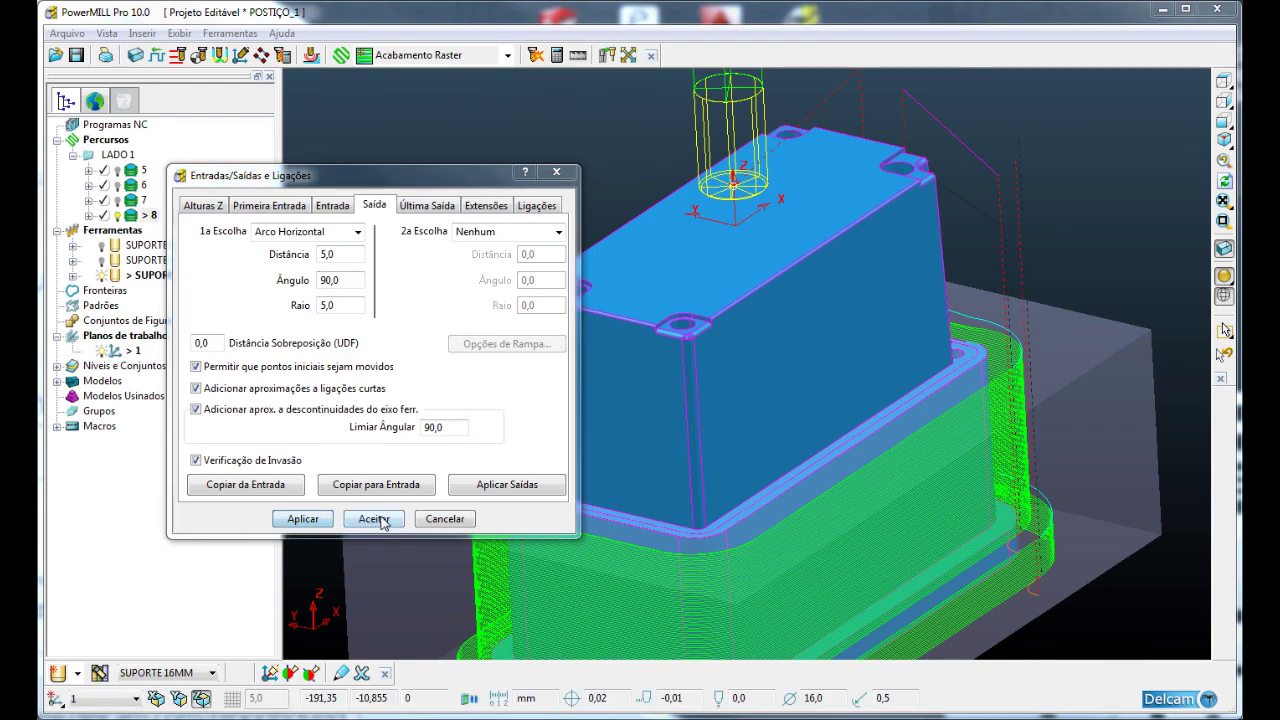
{"action": "left_click", "coordinate": [374, 519]}
- Examine toolpath 8's entry and arc lead-out moves up close around the lower section, ending in an isometric view
{"action": "middle_click_drag", "start_coordinate": [649, 437], "coordinate": [885, 250]}
{"action": "scroll", "coordinate": [862, 238], "scroll_direction": "up", "scroll_amount": 5}
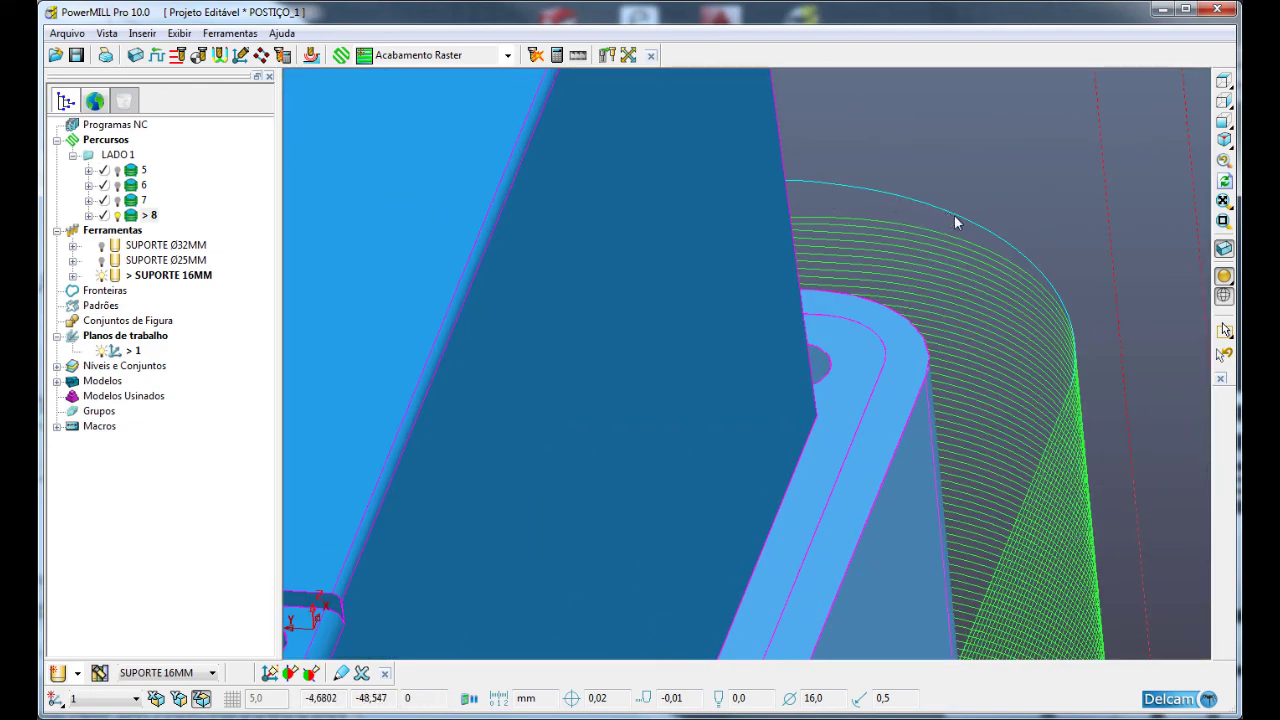
{"action": "scroll", "coordinate": [1065, 400], "scroll_direction": "down", "scroll_amount": 2}
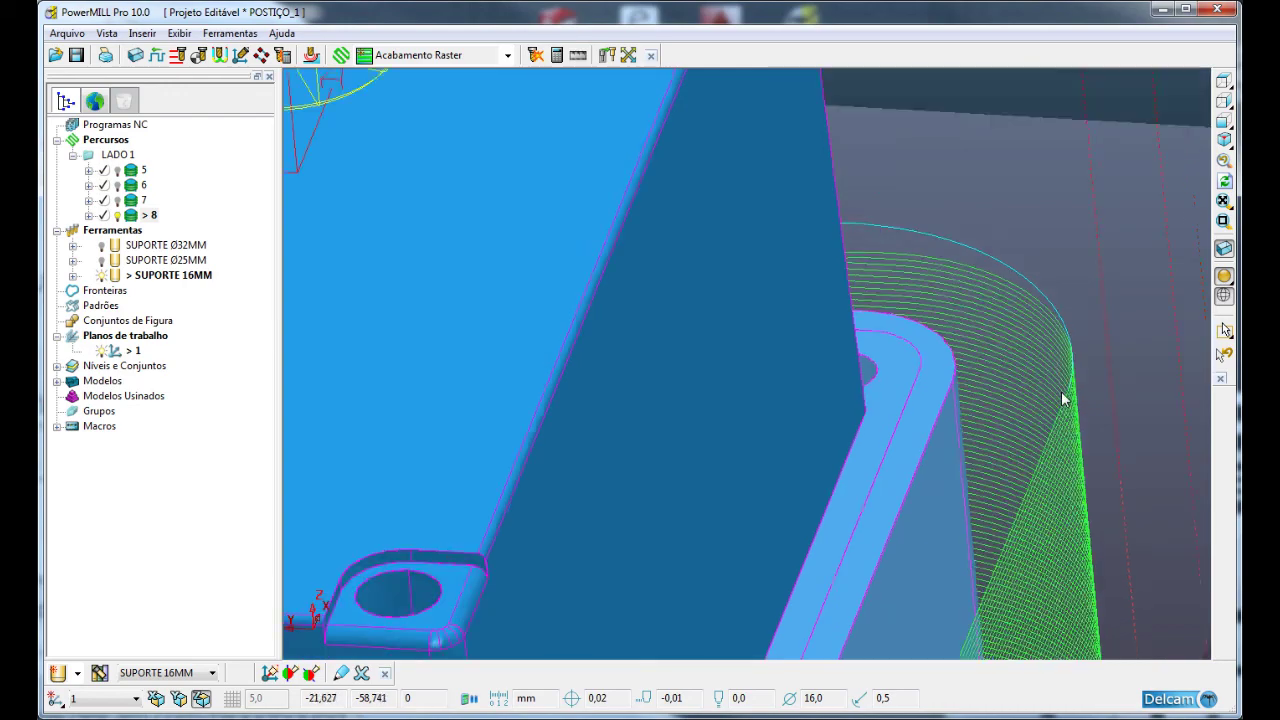
{"action": "scroll", "coordinate": [1063, 399], "scroll_direction": "down", "scroll_amount": 3}
{"action": "scroll", "coordinate": [1083, 578], "scroll_direction": "up", "scroll_amount": 6}
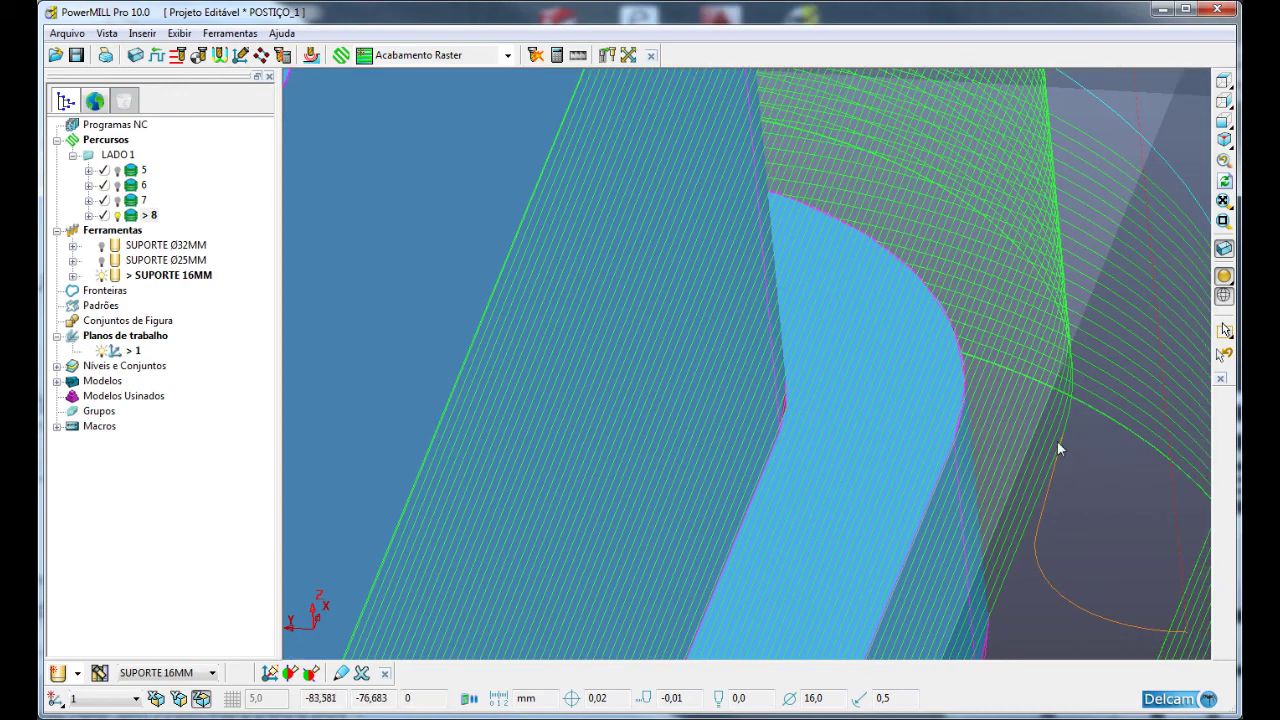
{"action": "scroll", "coordinate": [1039, 515], "scroll_direction": "down", "scroll_amount": 4}
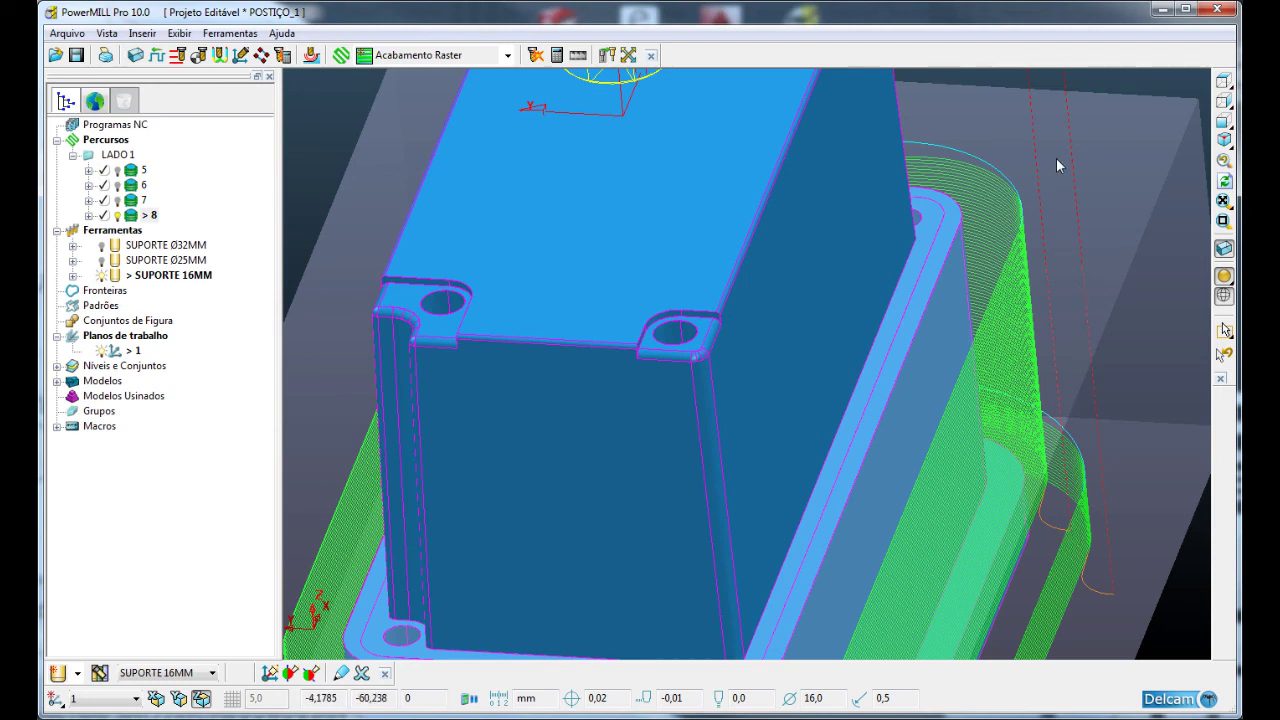
{"action": "scroll", "coordinate": [1028, 288], "scroll_direction": "up", "scroll_amount": 3}
{"action": "scroll", "coordinate": [1070, 275], "scroll_direction": "down", "scroll_amount": 5}
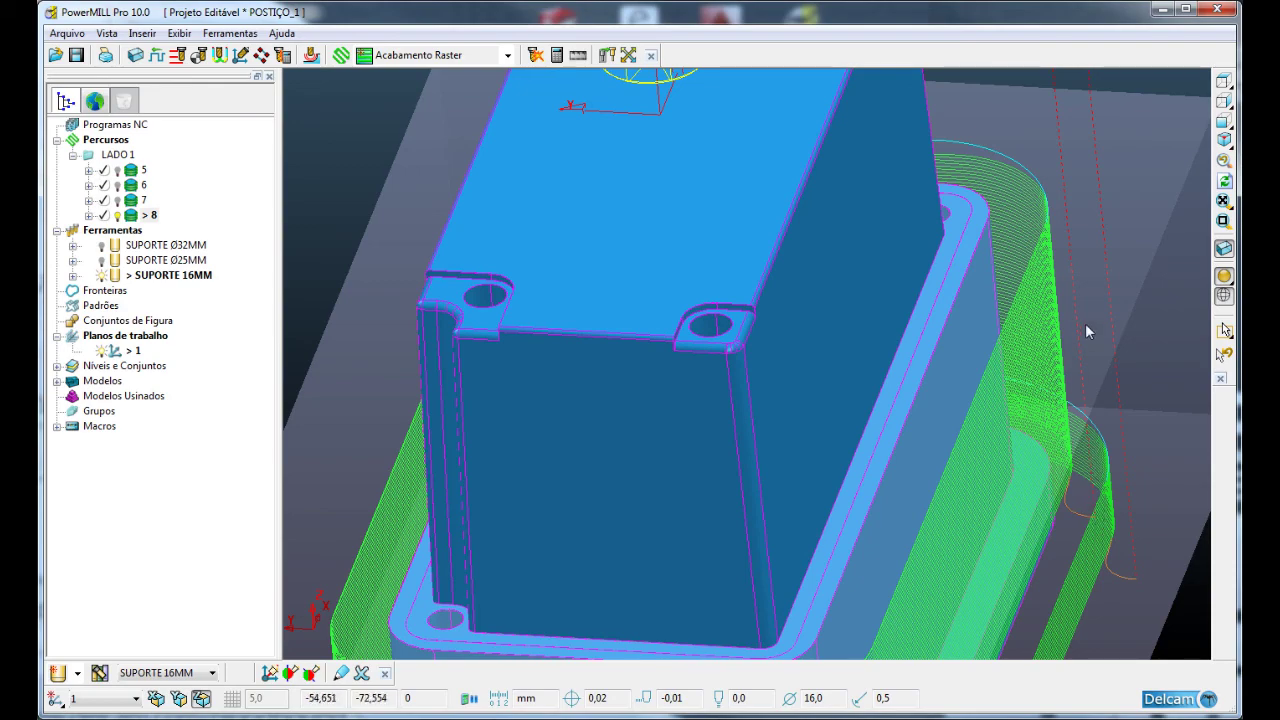
{"action": "middle_click_drag", "start_coordinate": [840, 340], "coordinate": [844, 368]}
{"action": "scroll", "coordinate": [849, 370], "scroll_direction": "down", "scroll_amount": 3}
{"action": "middle_click_drag", "start_coordinate": [957, 451], "coordinate": [857, 494]}
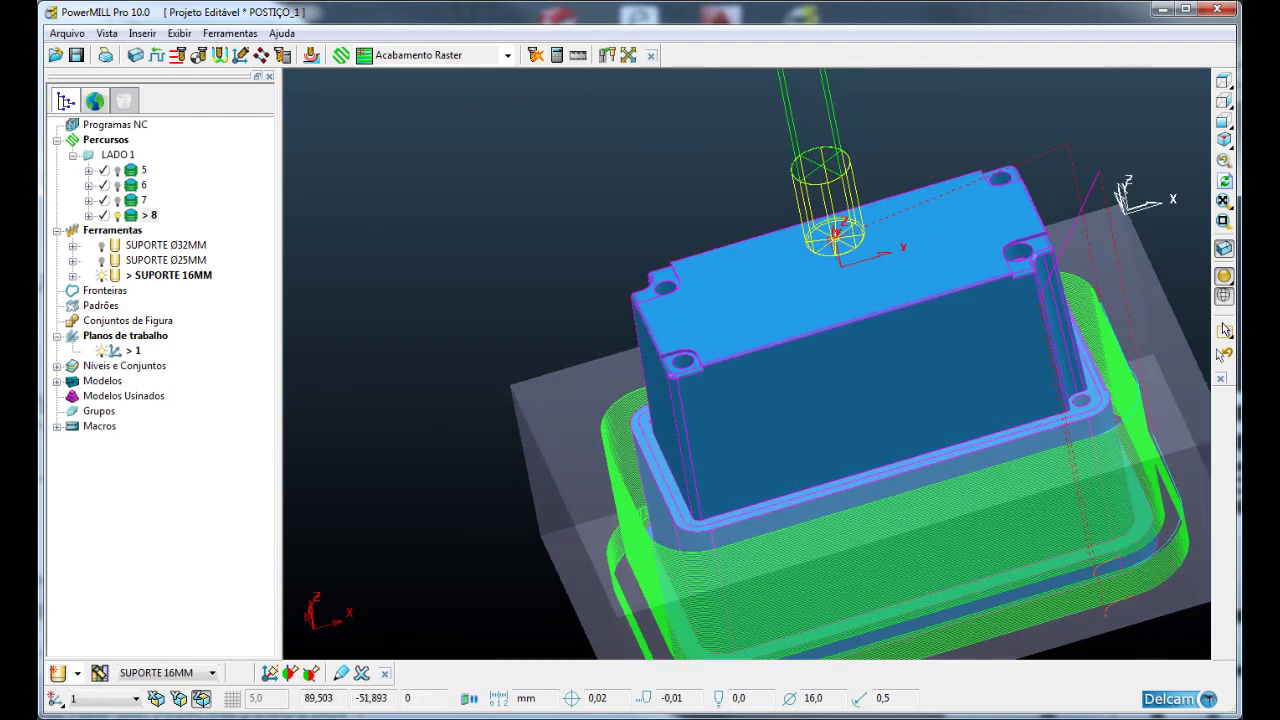
{"action": "left_click", "coordinate": [1224, 140]}
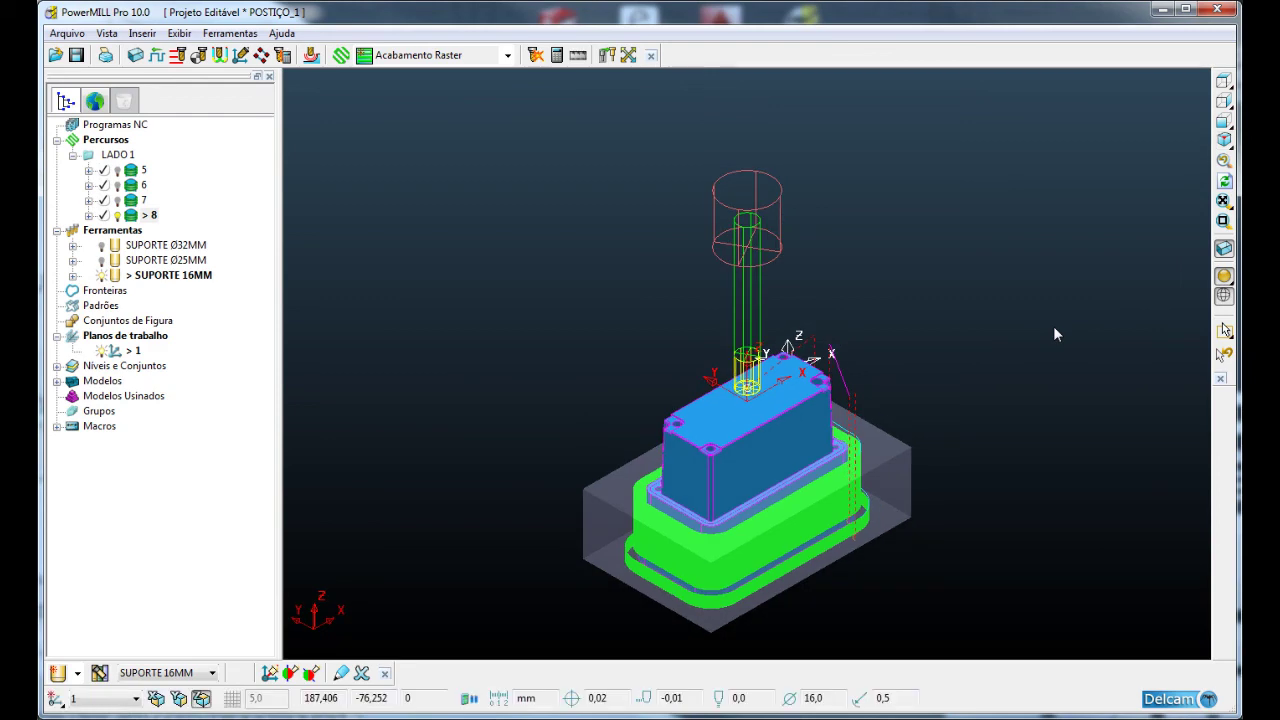